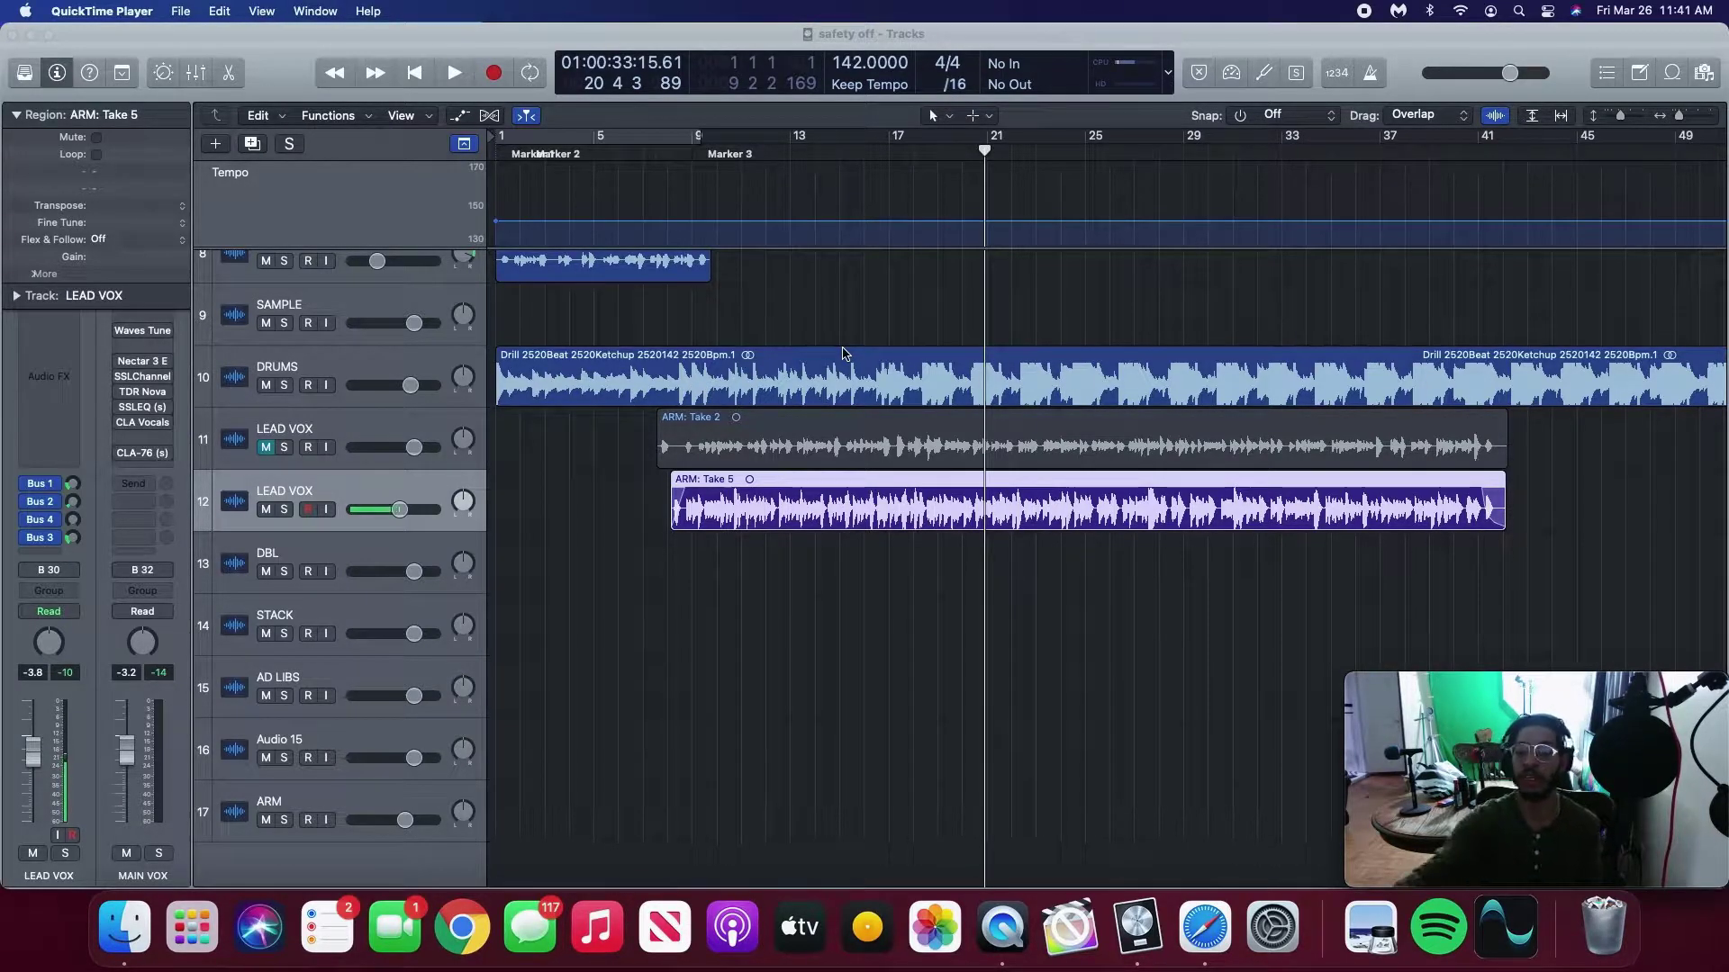
Play the song from the very beginning and bring the verse's vocal tracks into view.
{"action": "scroll", "coordinate": [608, 216], "scroll_direction": "up", "scroll_amount": 5}
{"action": "scroll", "coordinate": [639, 302], "scroll_direction": "right", "scroll_amount": 1}
{"action": "scroll", "coordinate": [636, 306], "scroll_direction": "left", "scroll_amount": 1}
{"action": "scroll", "coordinate": [630, 270], "scroll_direction": "down", "scroll_amount": 2}
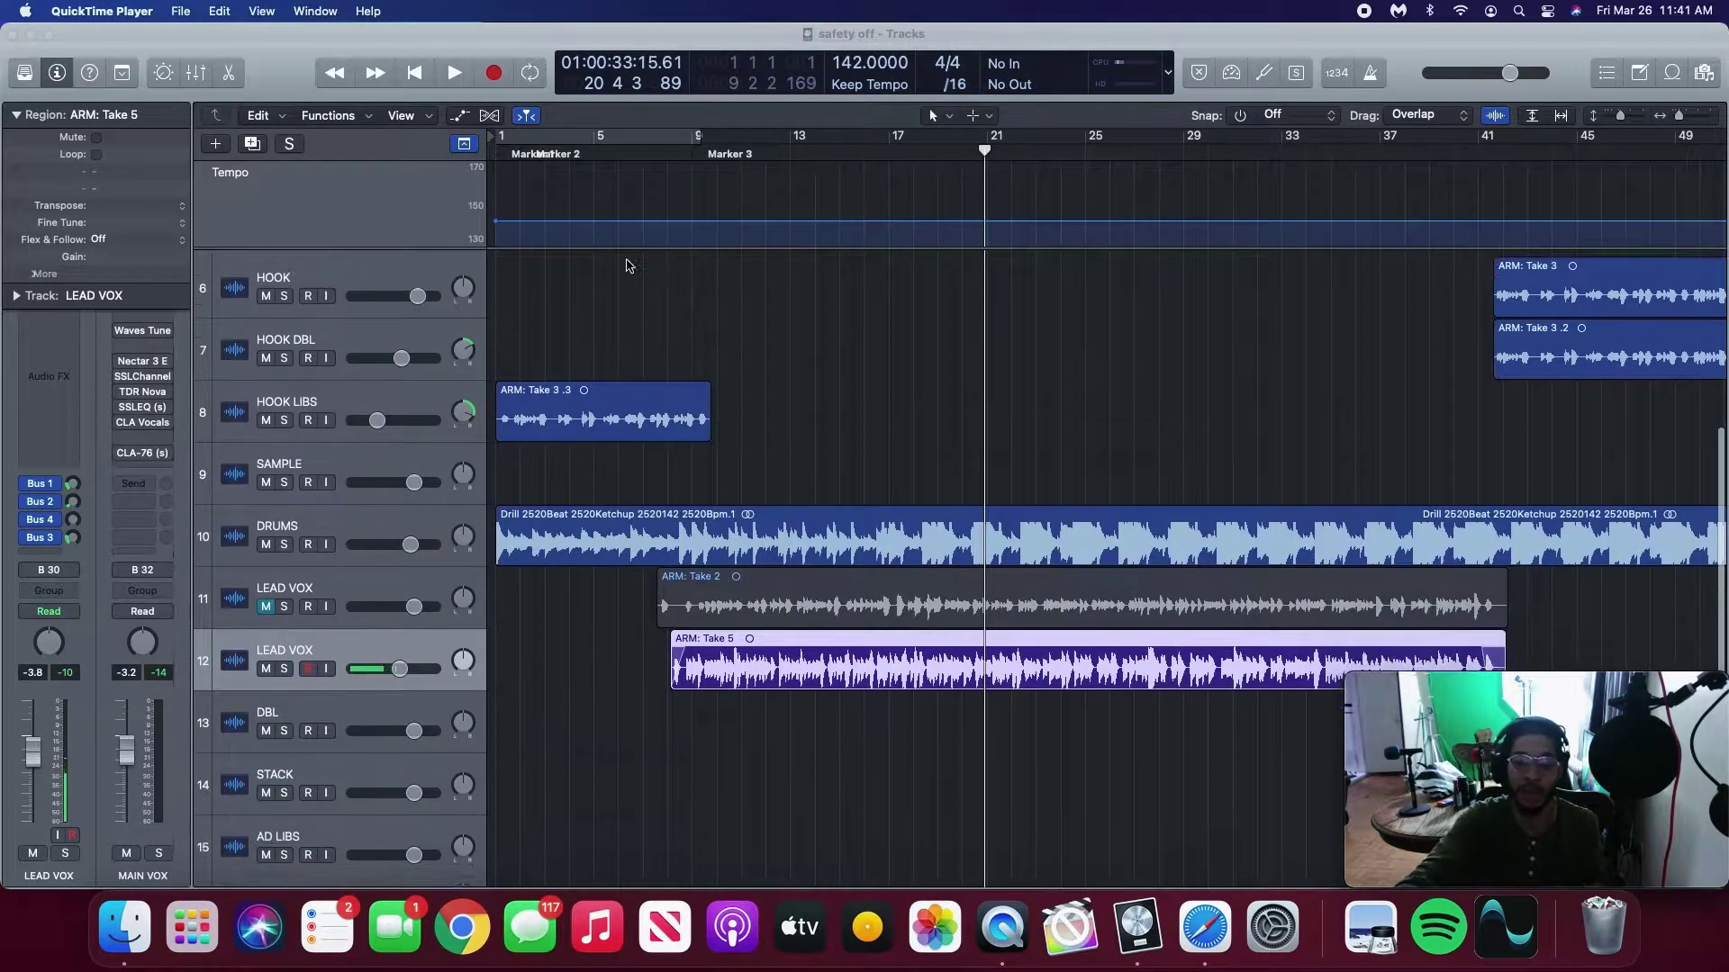
{"action": "left_click", "coordinate": [528, 168]}
{"action": "key", "text": "Return"}
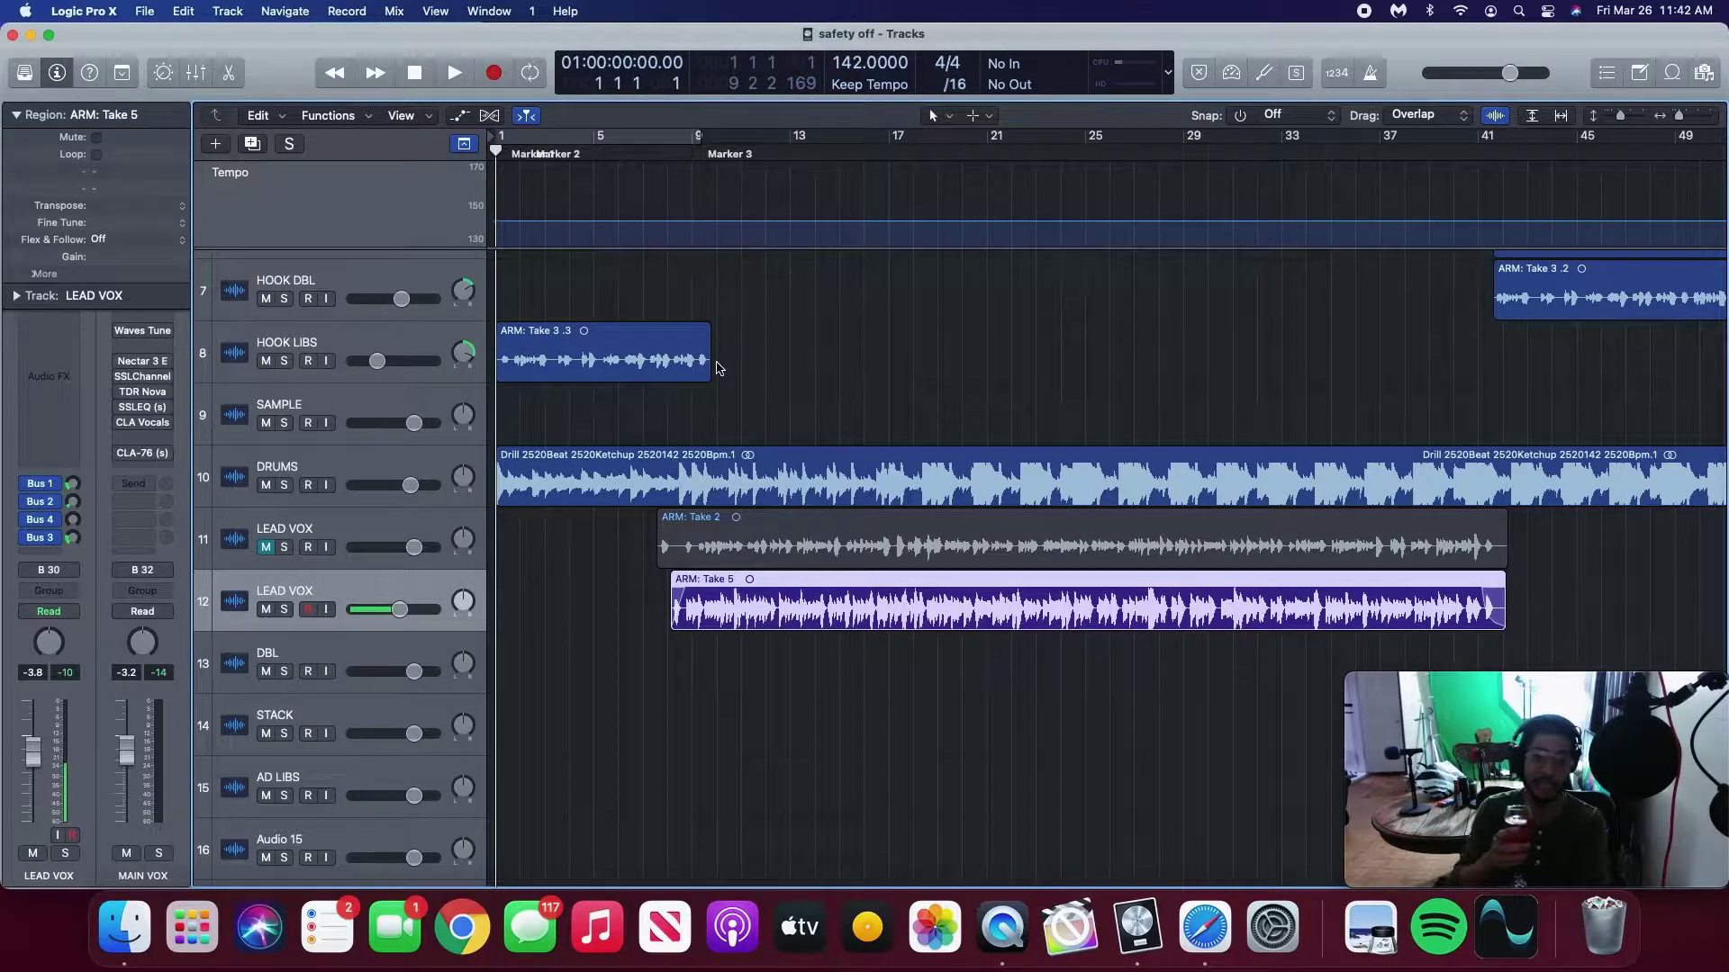
{"action": "key", "text": "space"}
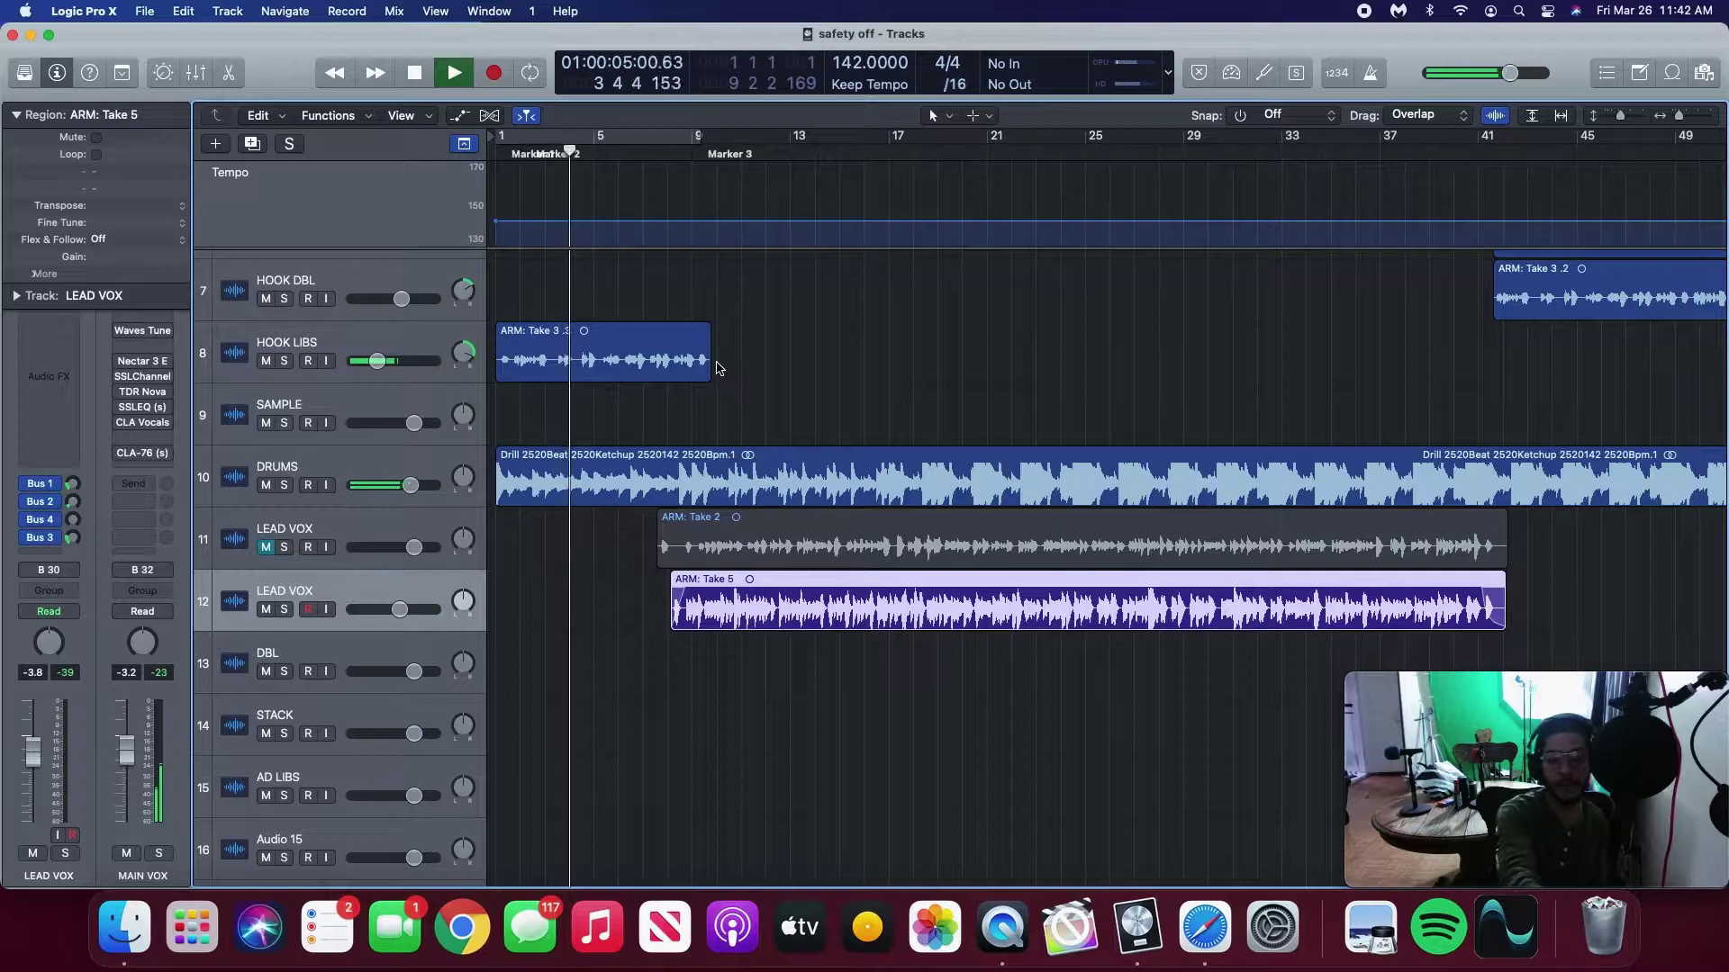
{"action": "scroll", "coordinate": [716, 370], "scroll_direction": "down", "scroll_amount": 3}
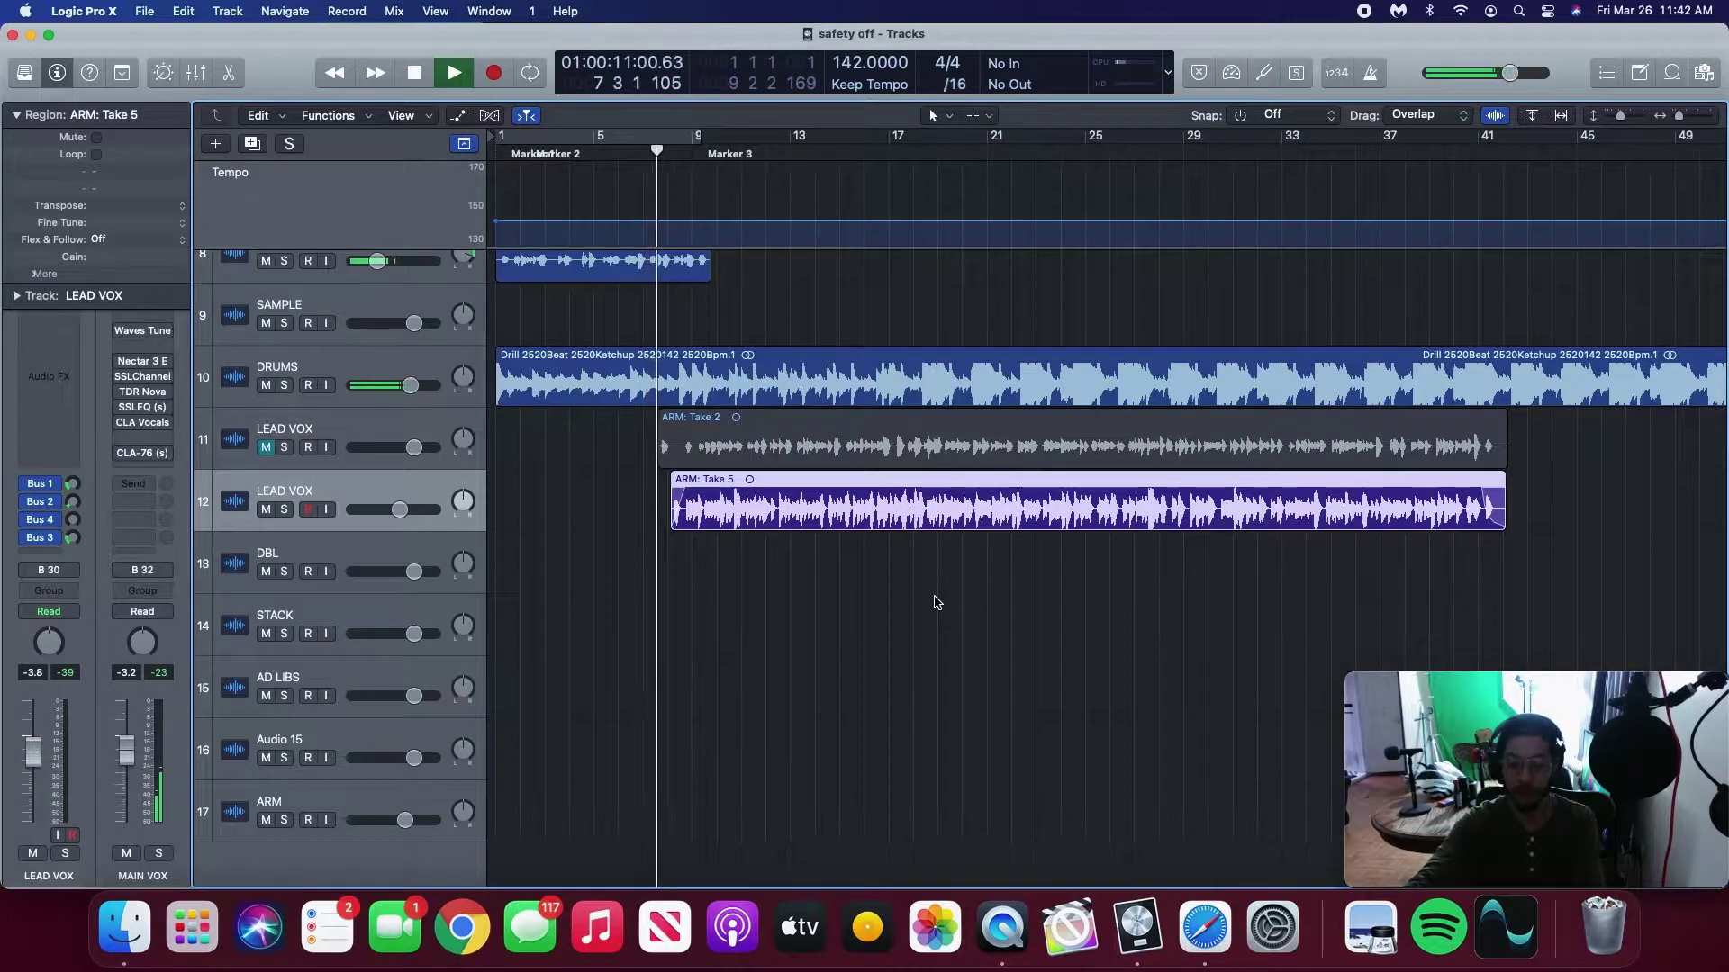
In the mixer, balance the unmuted LEAD VOX at about 1.7 dB against DRUMS at about -2.5 dB during playback.
{"action": "key", "text": "x"}
{"action": "scroll", "coordinate": [973, 560], "scroll_direction": "up", "scroll_amount": 4}
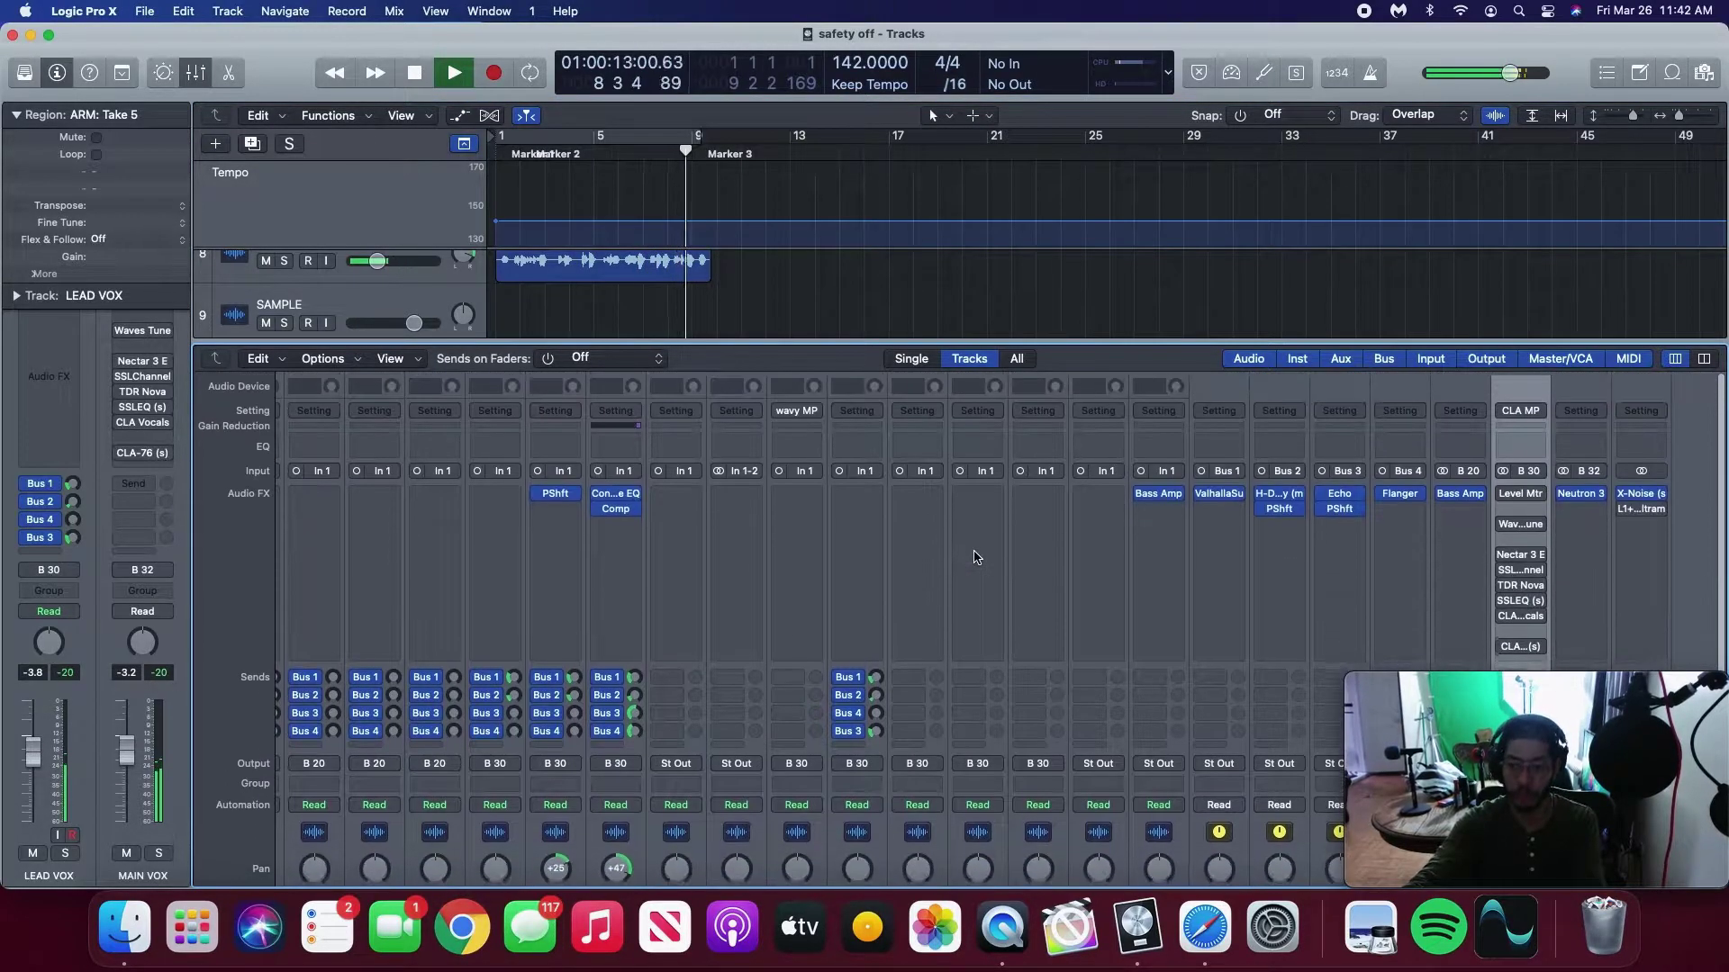
{"action": "scroll", "coordinate": [975, 557], "scroll_direction": "down", "scroll_amount": 4}
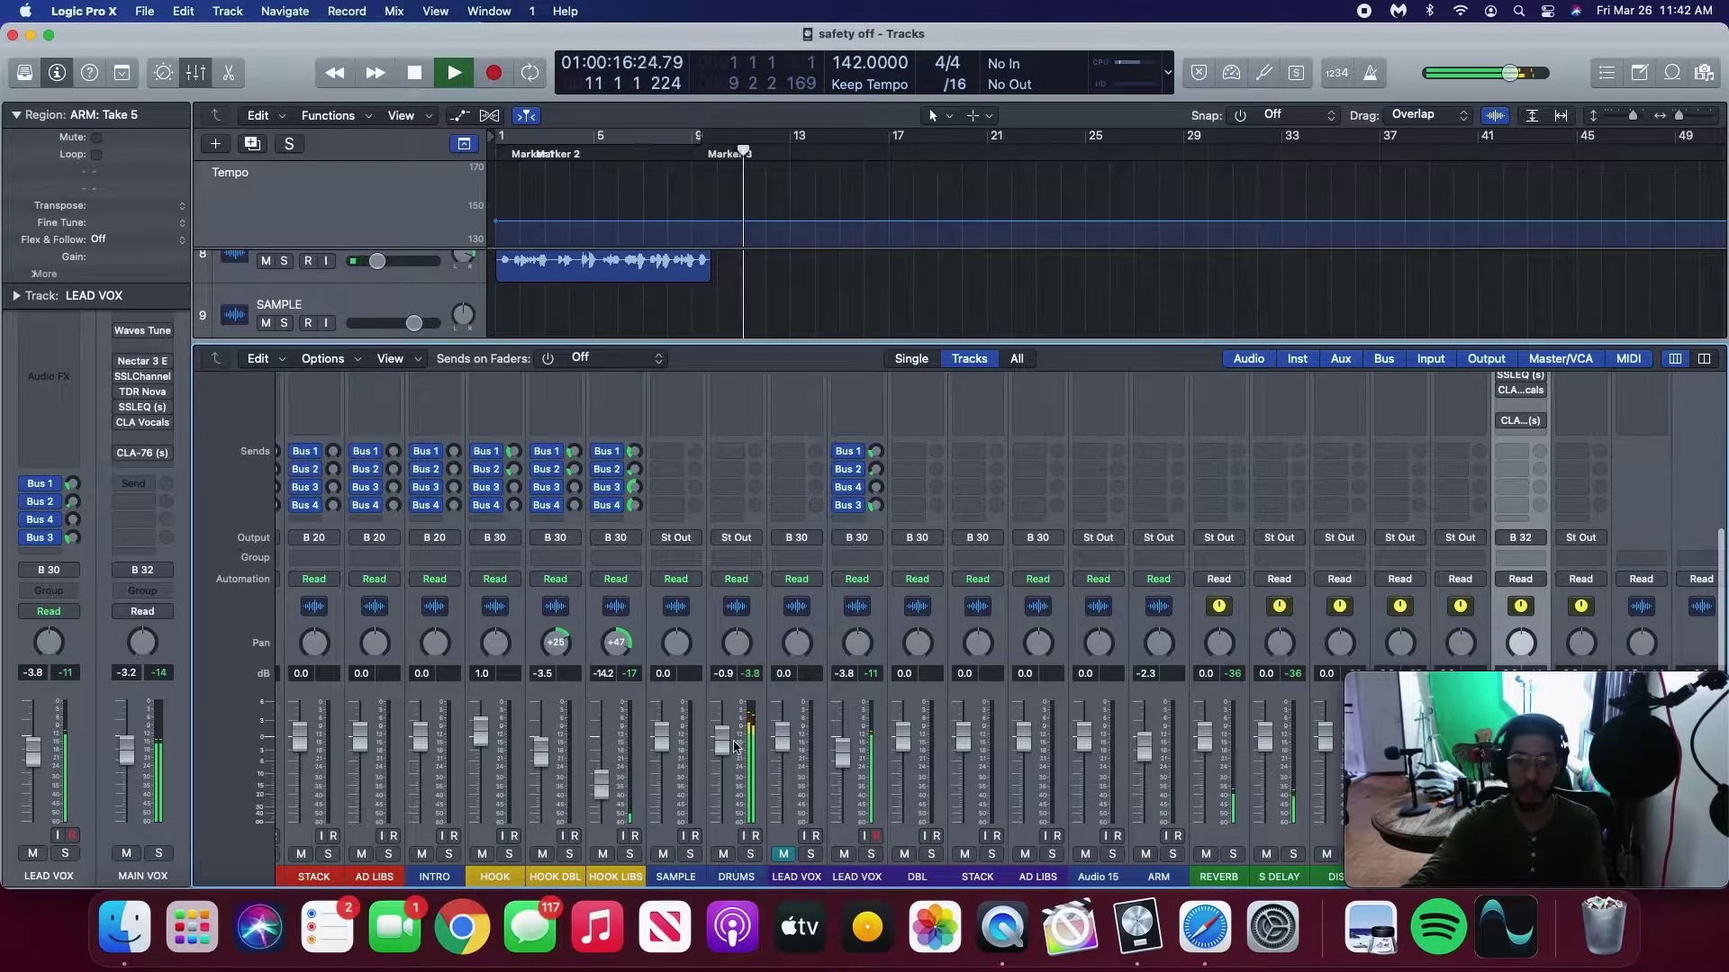
{"action": "left_click_drag", "start_coordinate": [850, 753], "coordinate": [863, 717]}
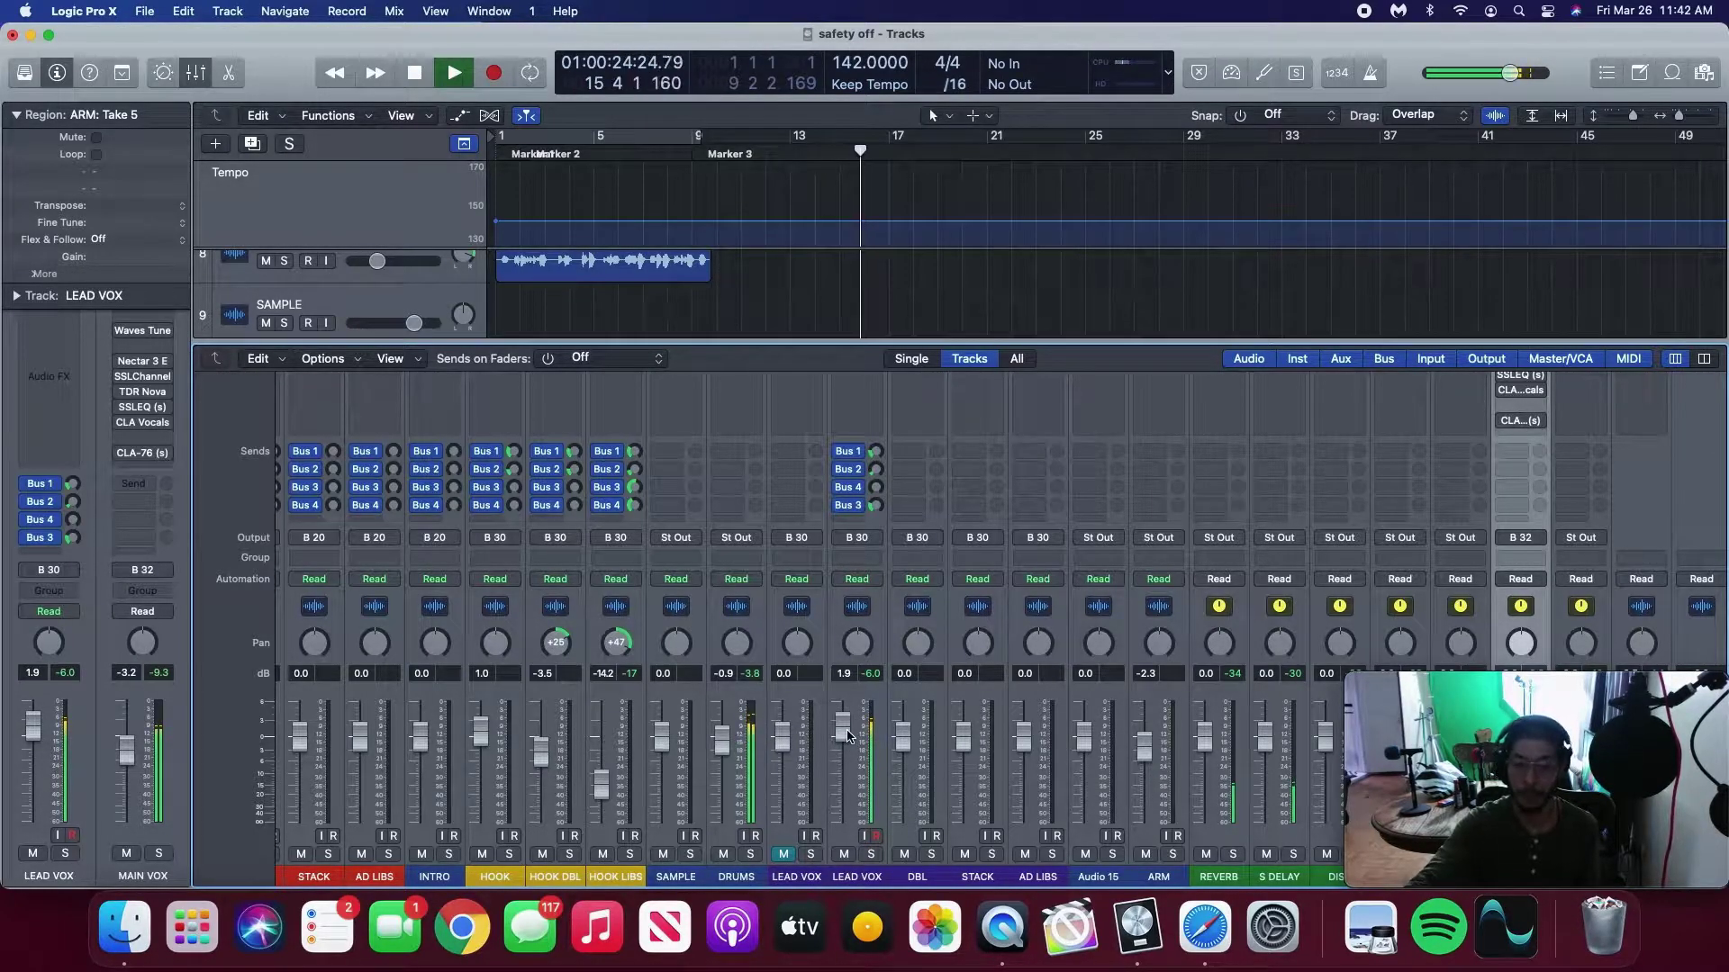
{"action": "left_click_drag", "start_coordinate": [863, 735], "coordinate": [863, 740]}
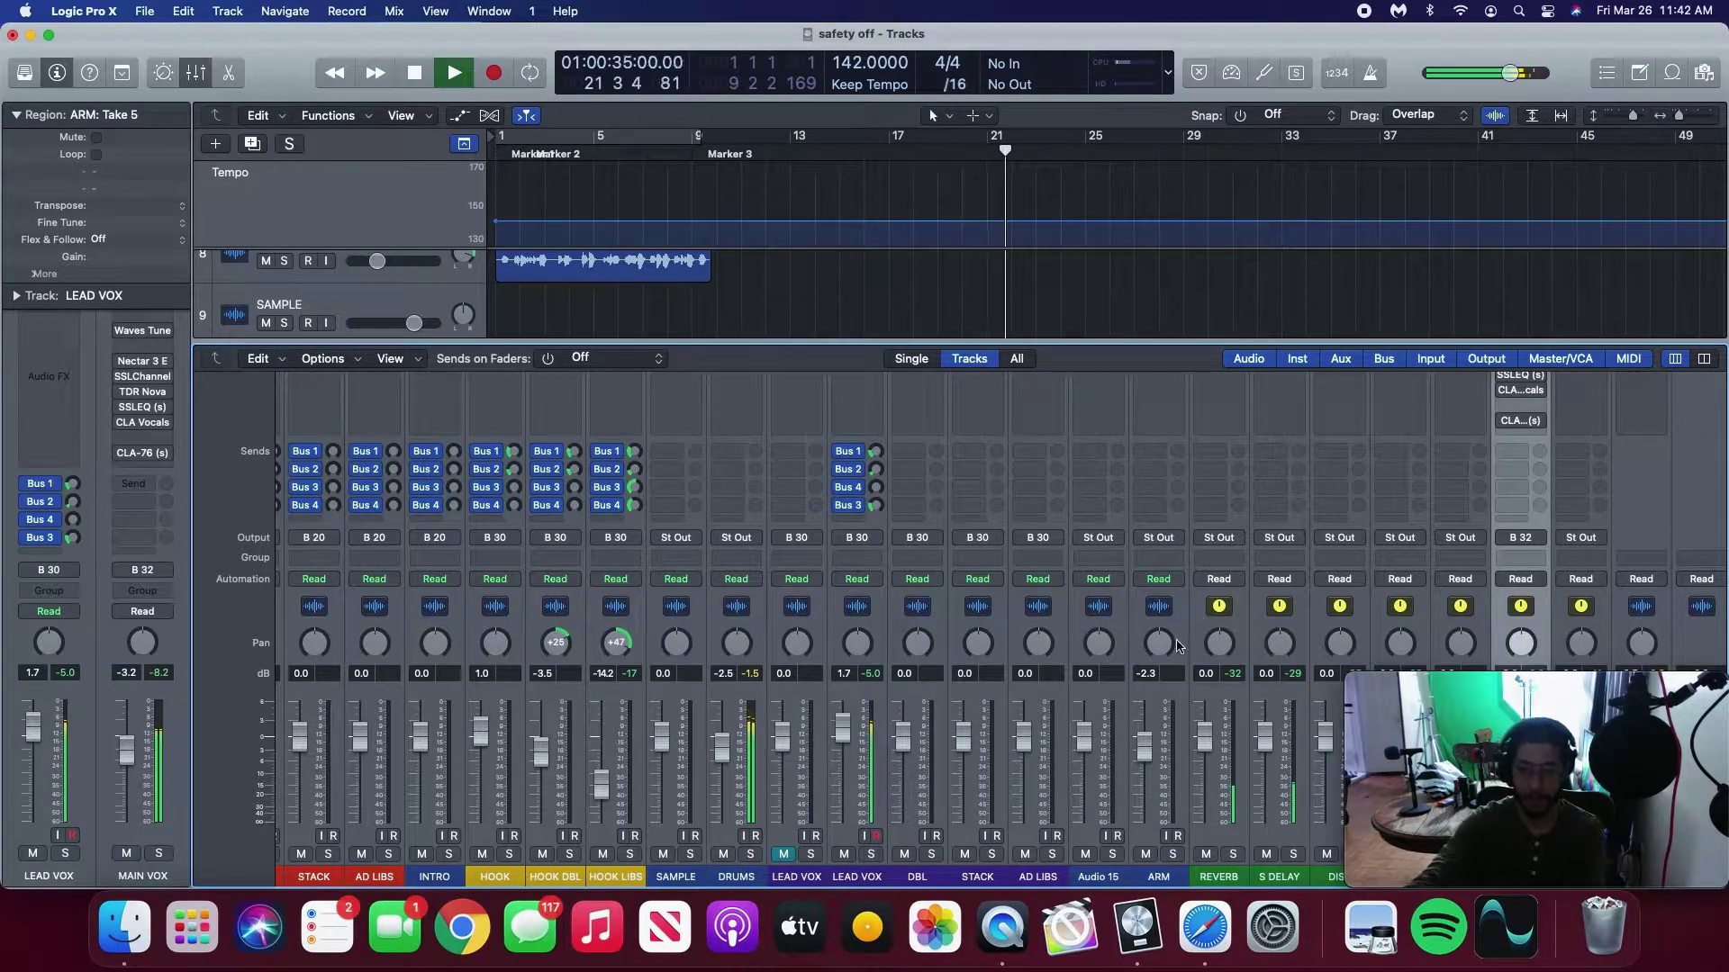
Hide the mixer, stop playback and move the playhead to bar 8, just before the unmuted lead vocal region.
{"action": "key", "text": "x"}
{"action": "scroll", "coordinate": [1132, 579], "scroll_direction": "right", "scroll_amount": 5}
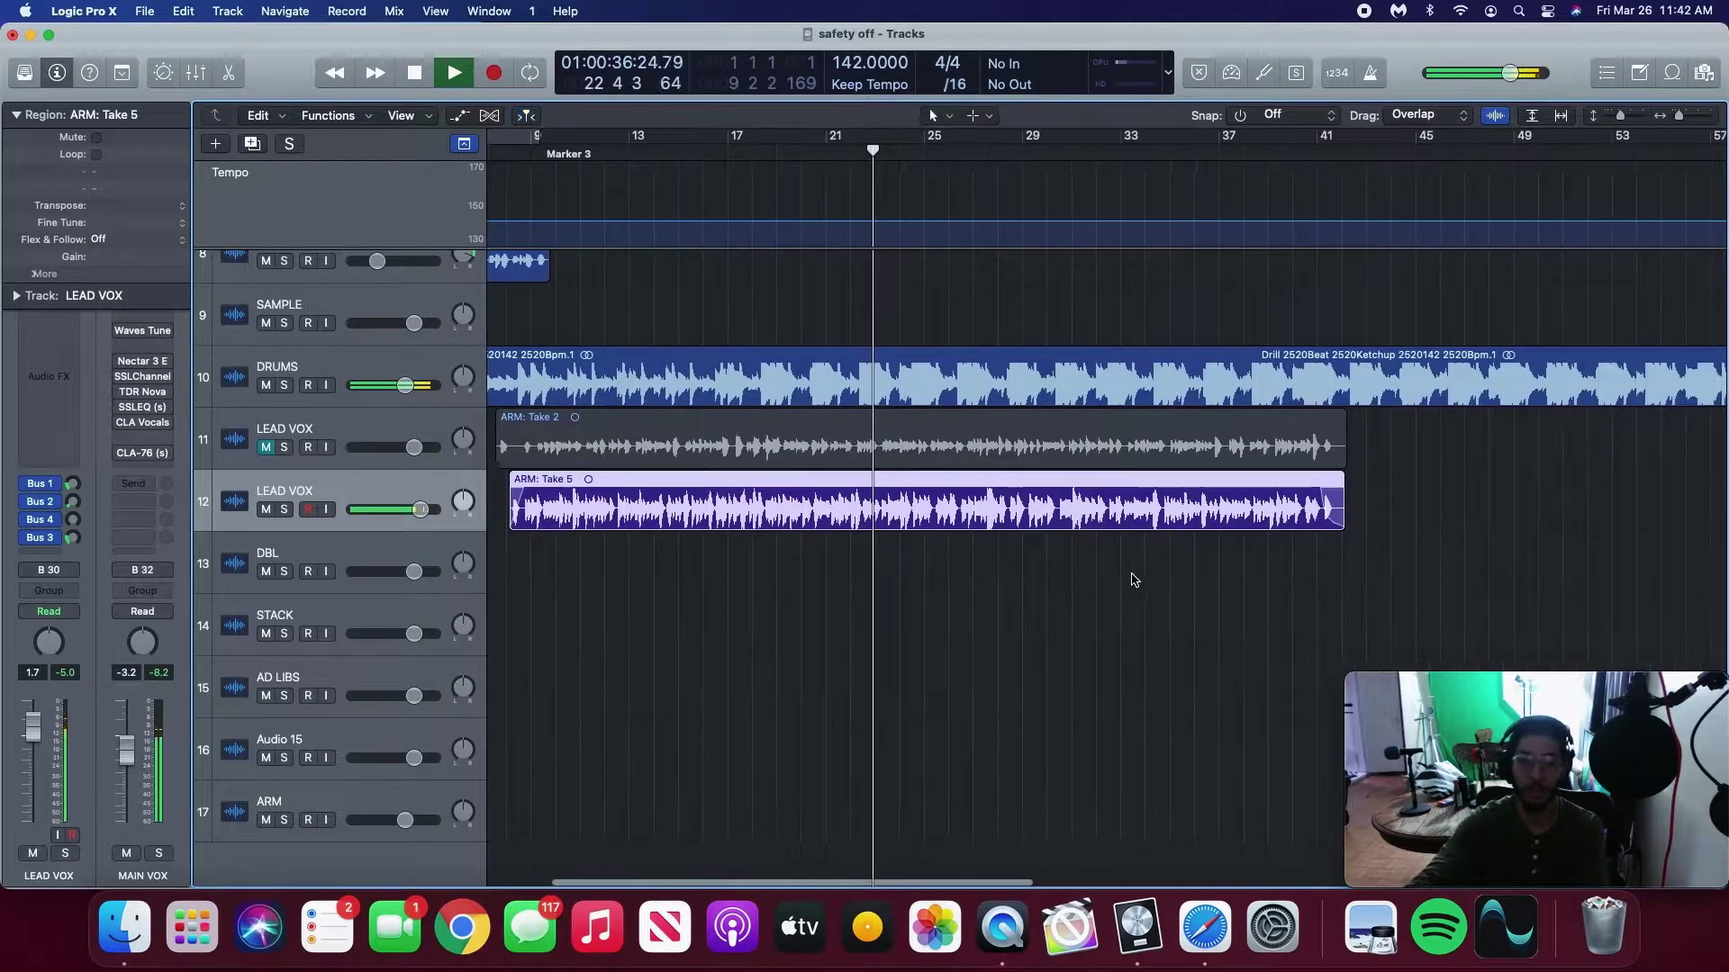
{"action": "scroll", "coordinate": [1131, 579], "scroll_direction": "left", "scroll_amount": 3}
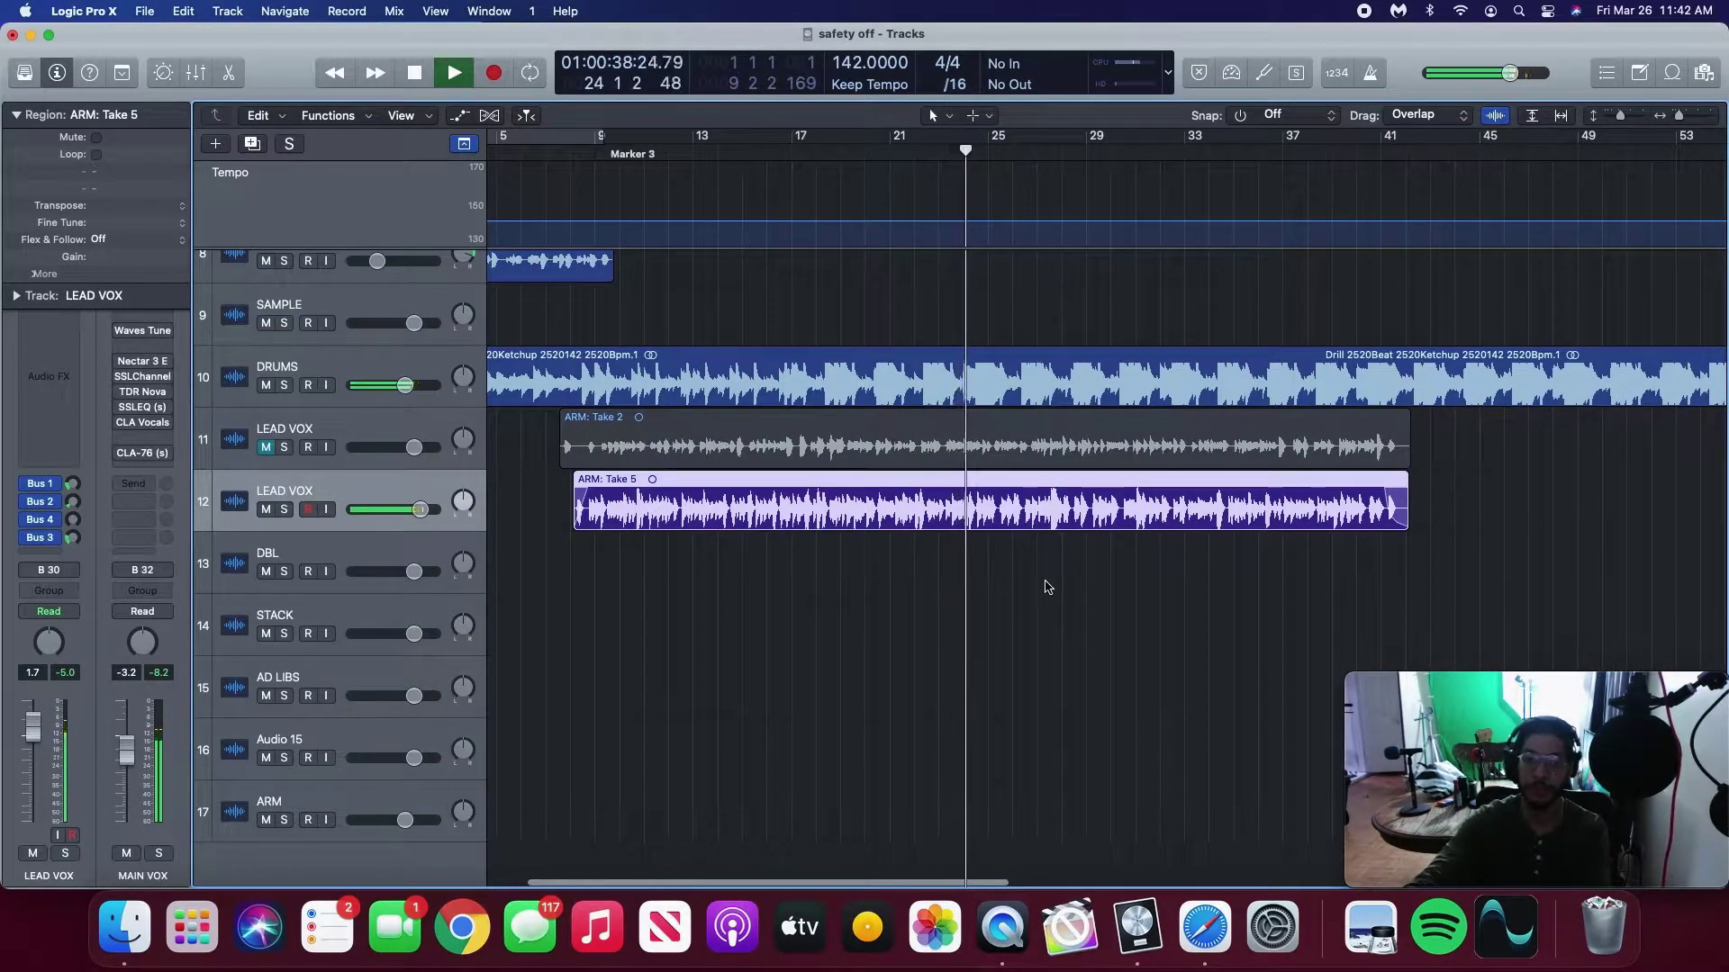
{"action": "key", "text": "space"}
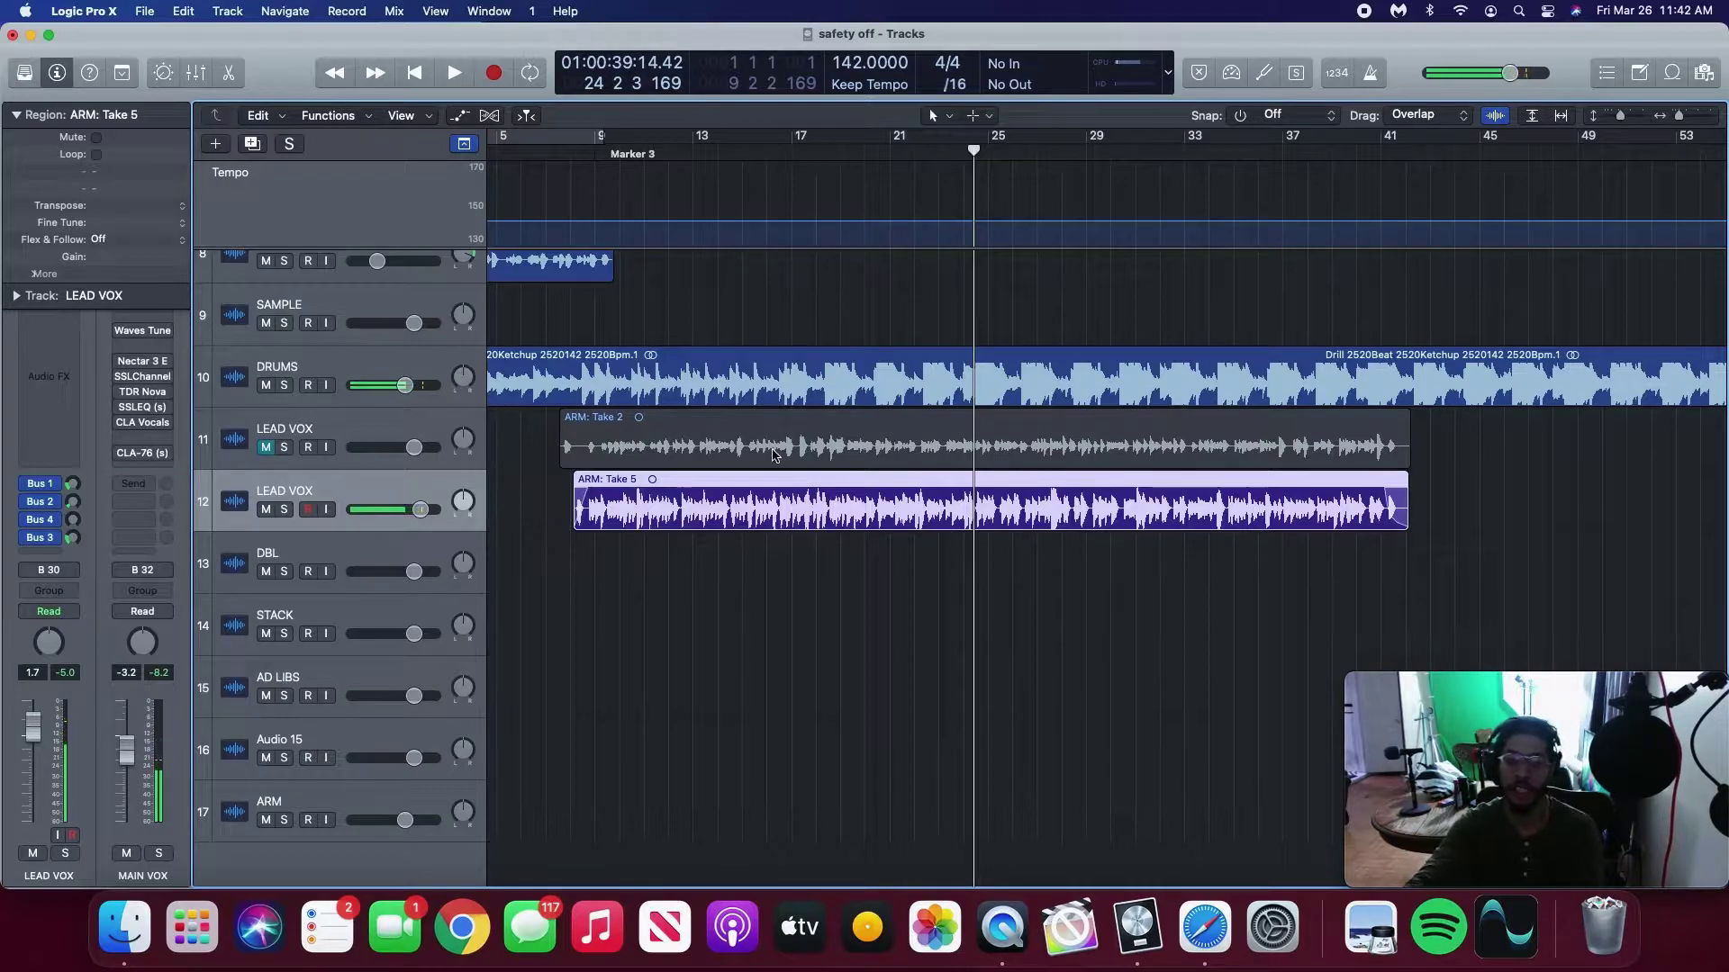
{"action": "left_click", "coordinate": [570, 149]}
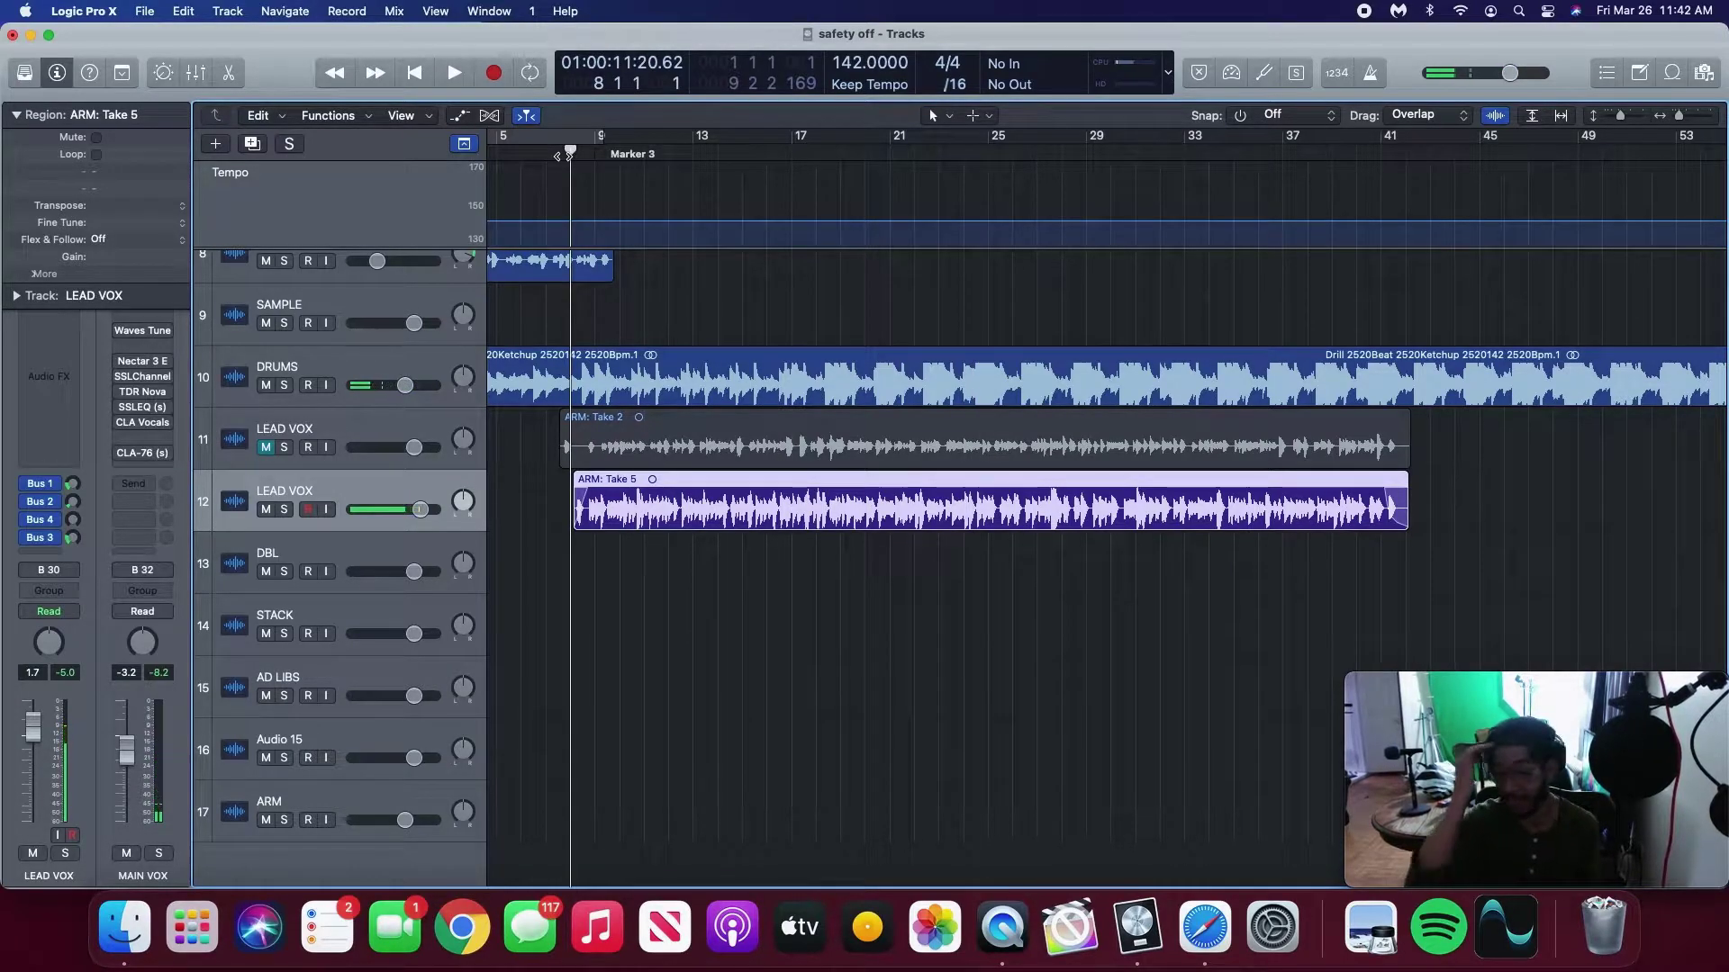
Examine the lead vocal's sends, its Bus 30 output routing and the MAIN VOX effects chain in the mixer.
{"action": "key", "text": "x"}
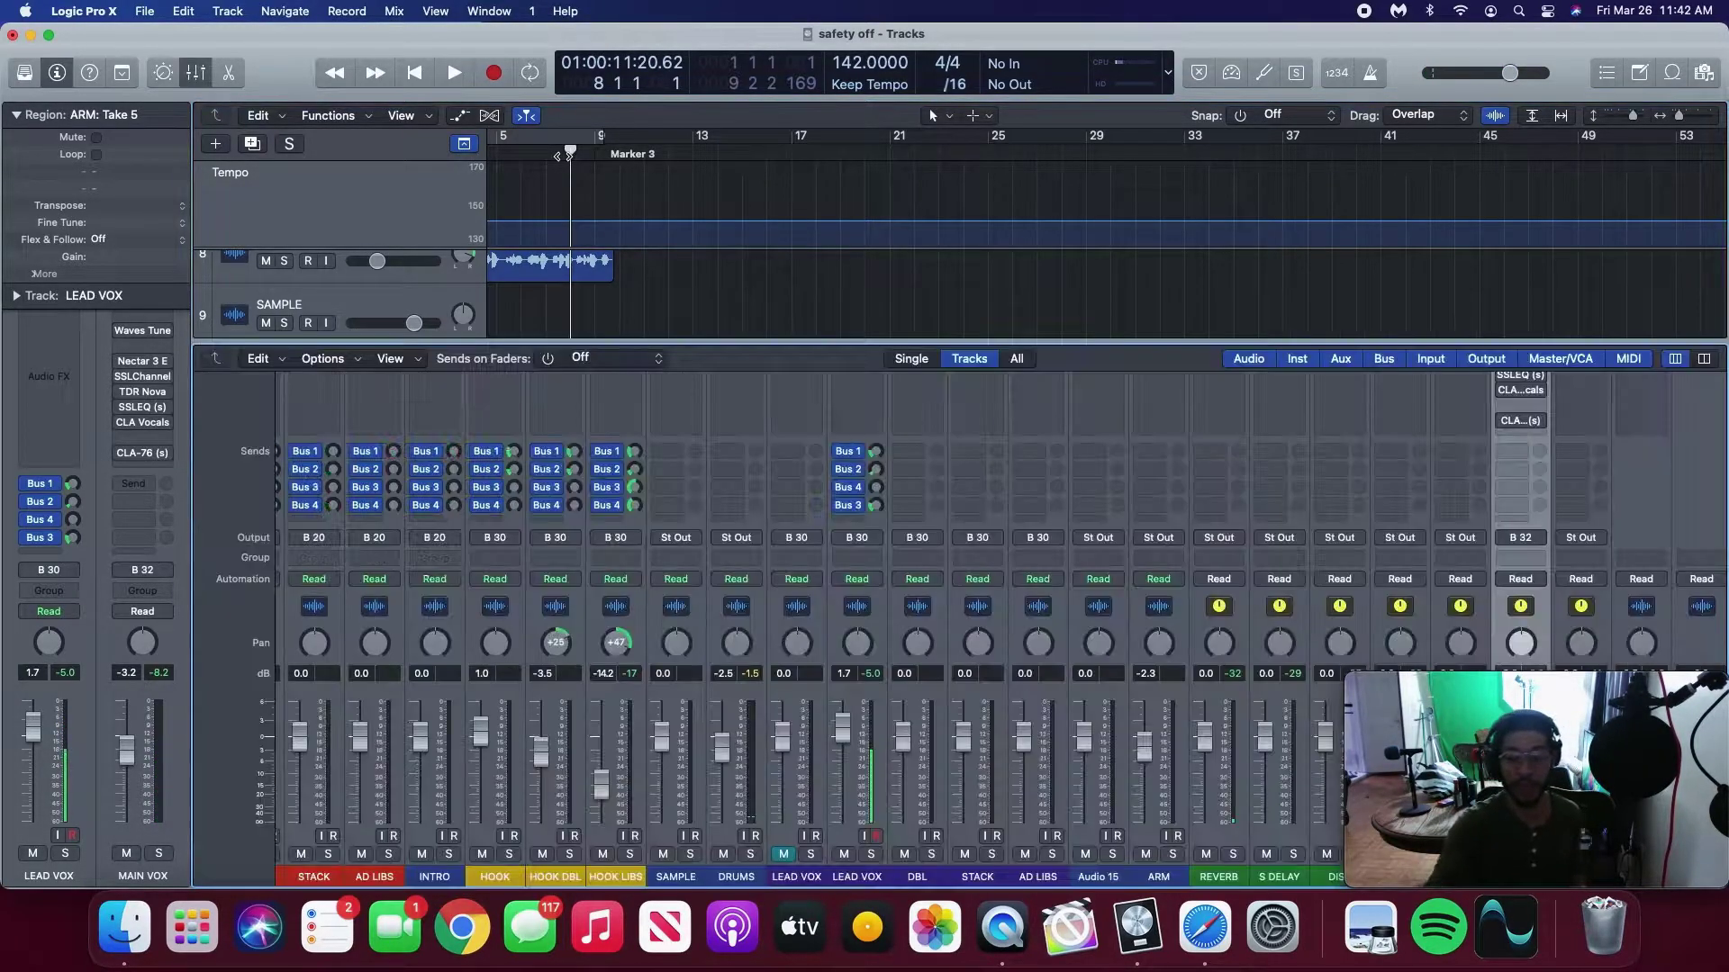
{"action": "scroll", "coordinate": [990, 270], "scroll_direction": "right", "scroll_amount": 10}
{"action": "scroll", "coordinate": [921, 520], "scroll_direction": "up", "scroll_amount": 5}
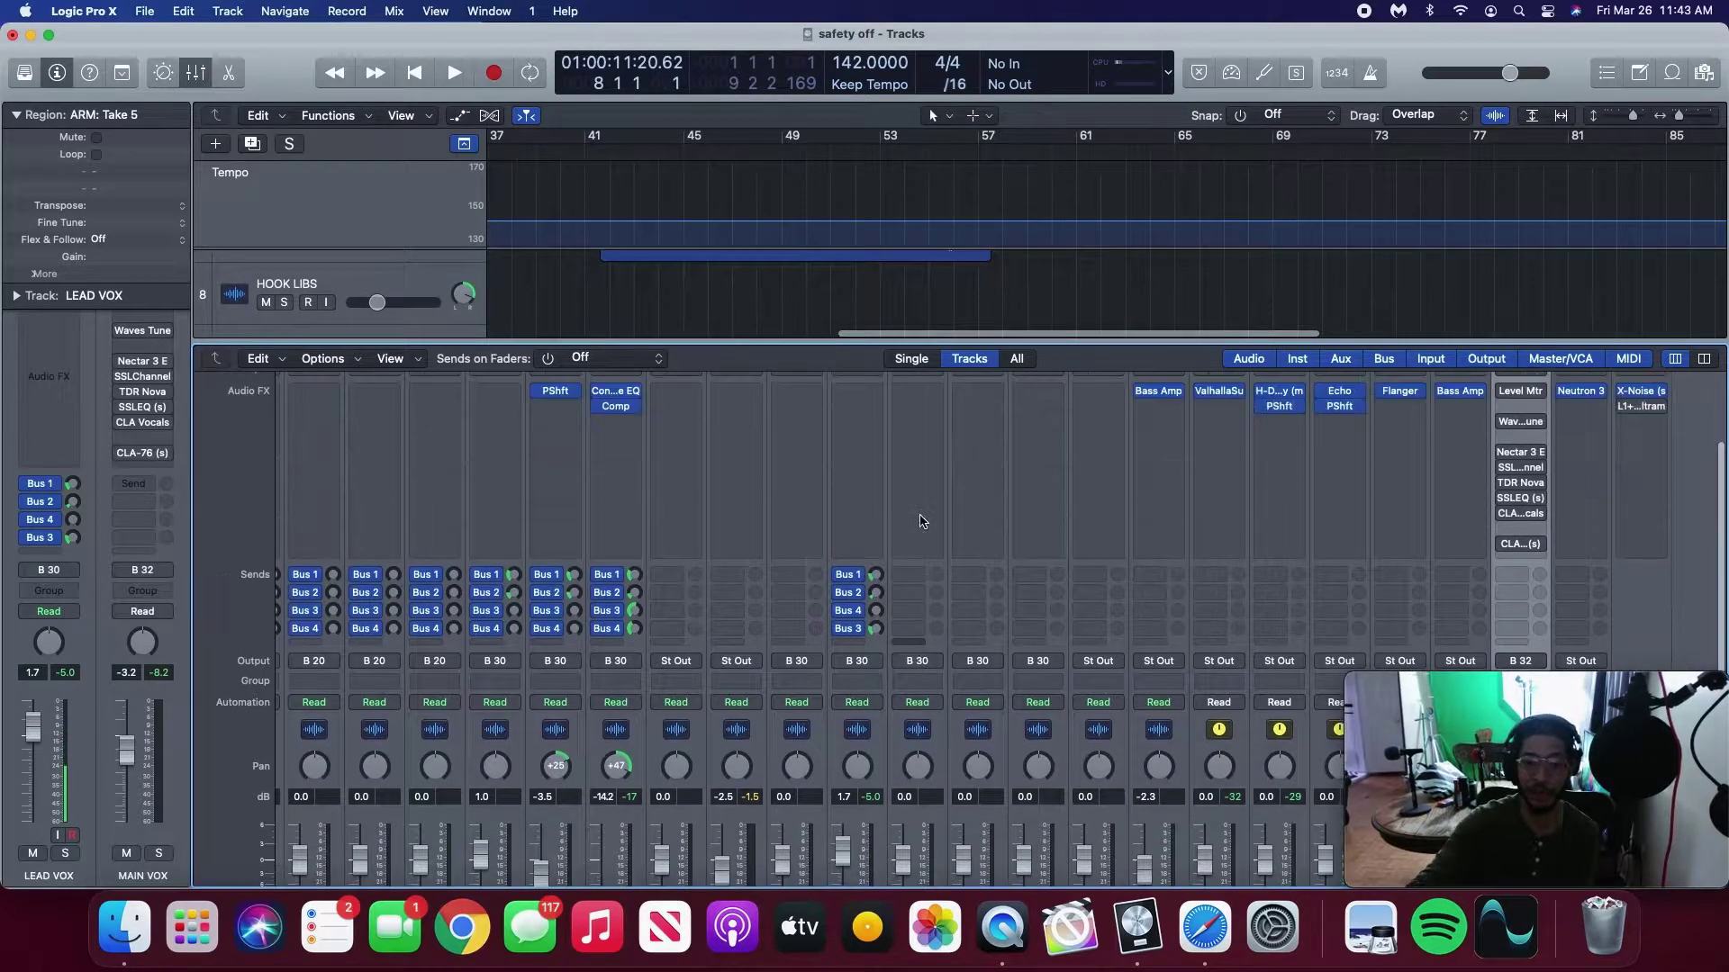
{"action": "mouse_move", "coordinate": [1433, 694]}
{"action": "scroll", "coordinate": [1511, 543], "scroll_direction": "down", "scroll_amount": 5}
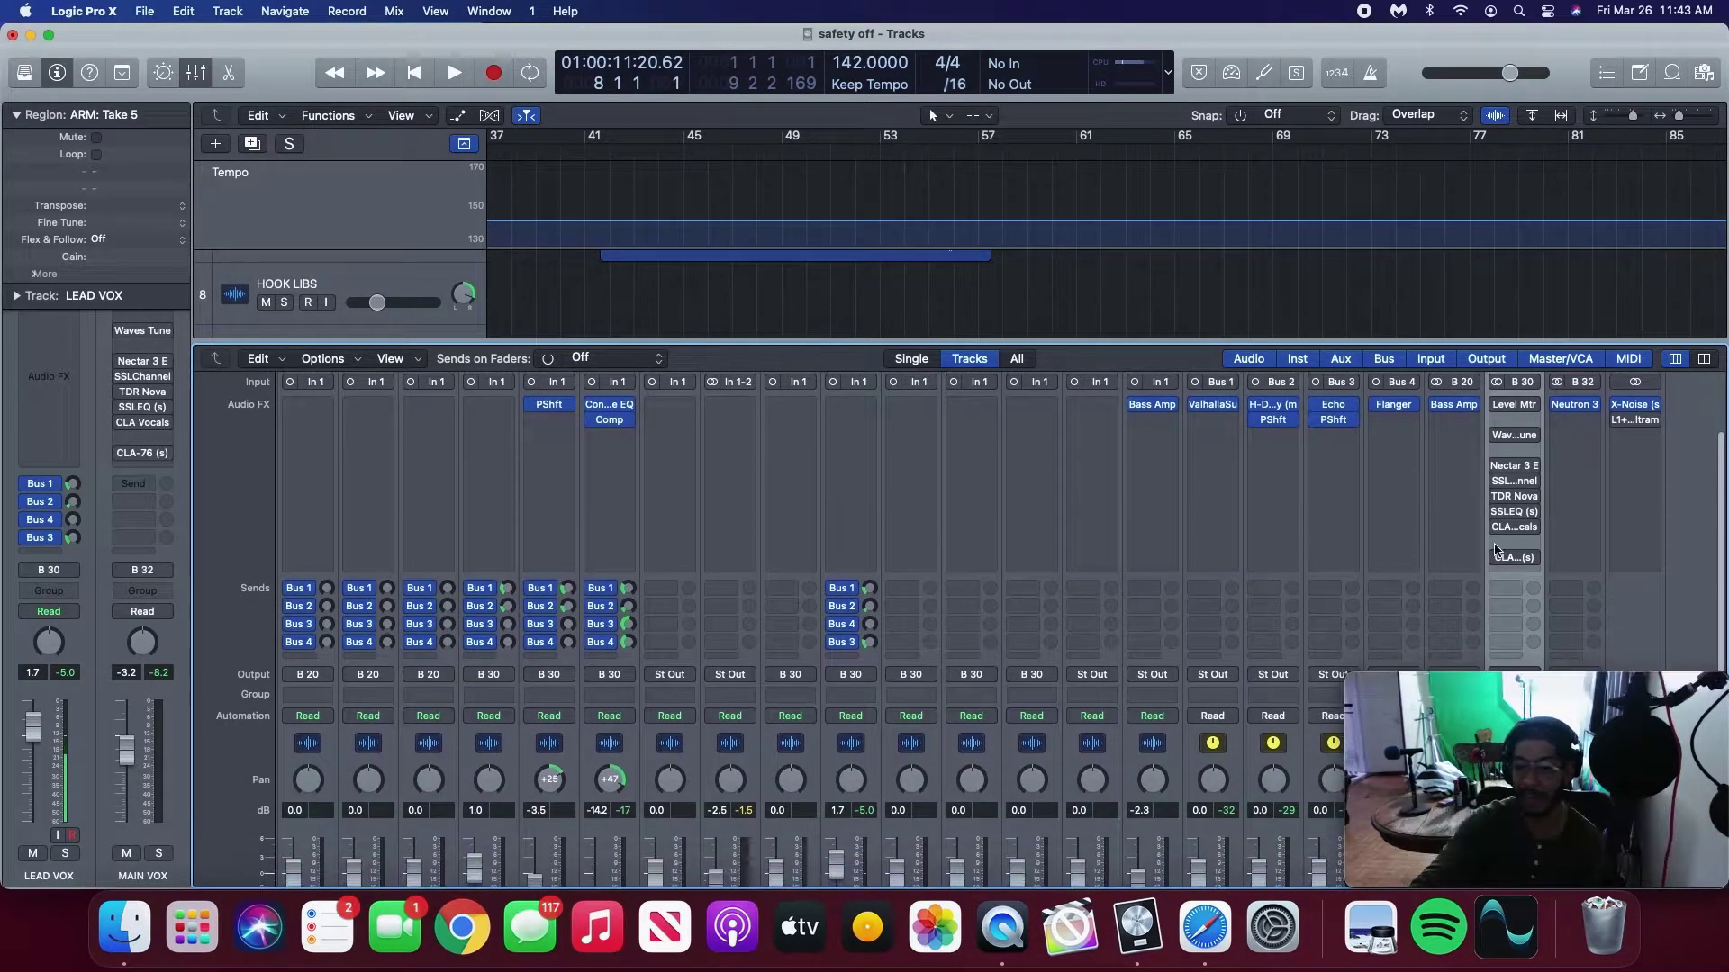
{"action": "scroll", "coordinate": [835, 684], "scroll_direction": "up", "scroll_amount": 1}
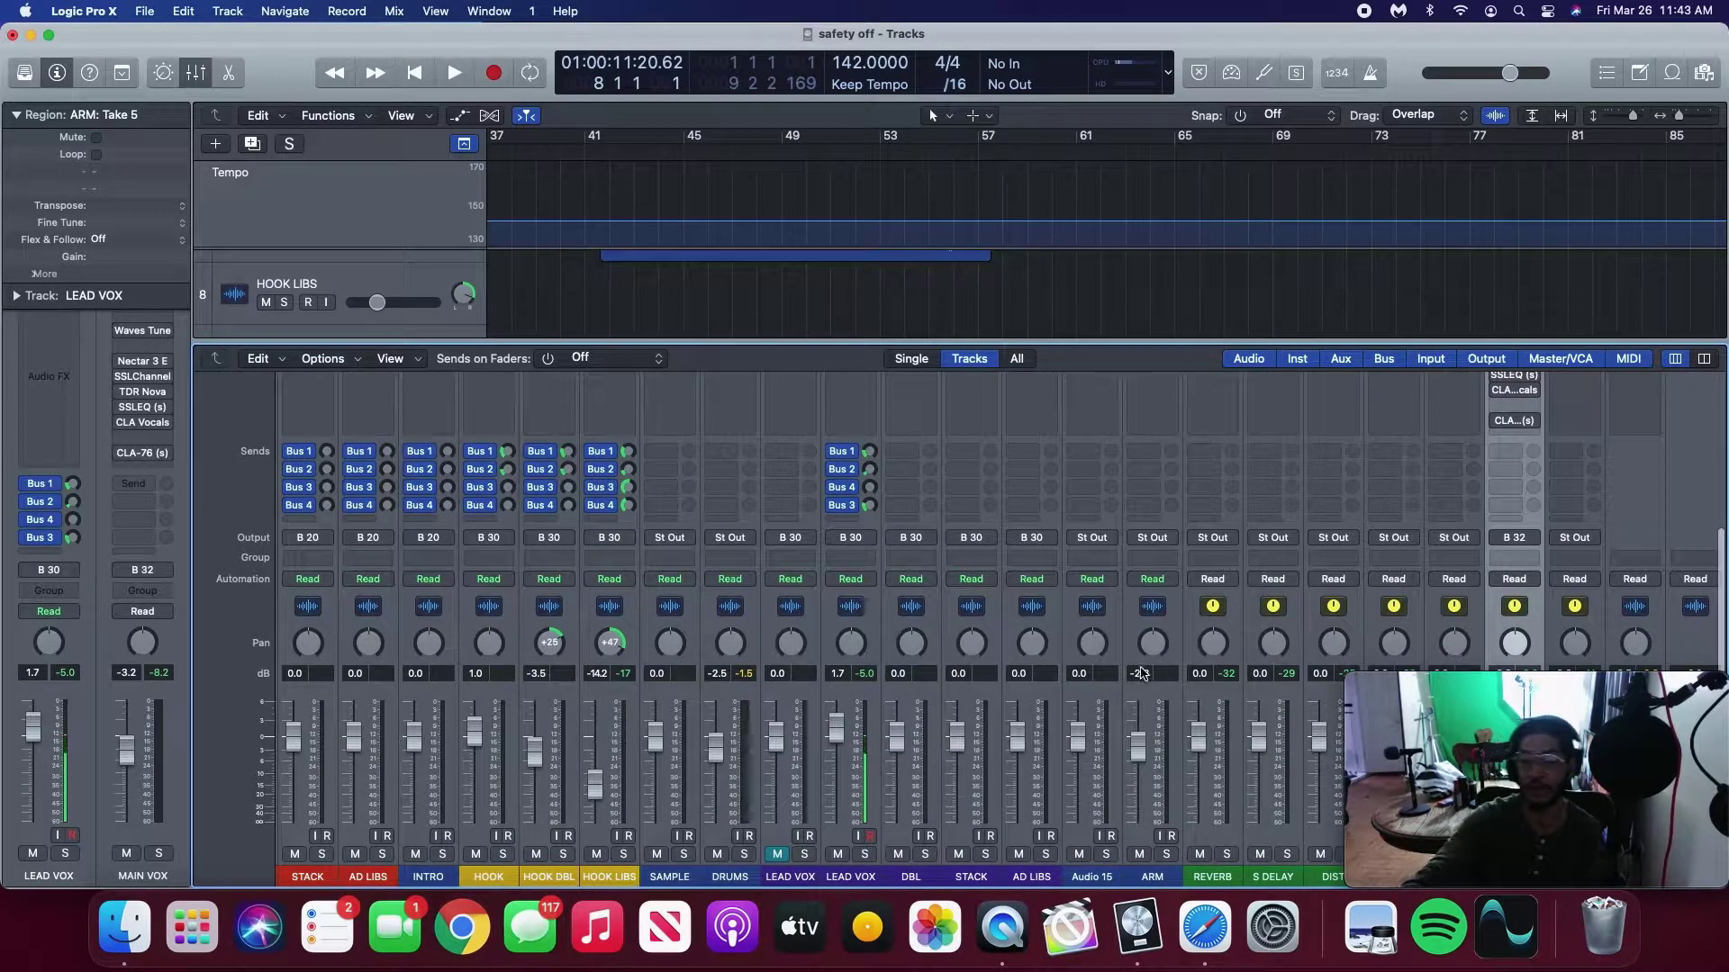
{"action": "scroll", "coordinate": [900, 549], "scroll_direction": "up", "scroll_amount": 5}
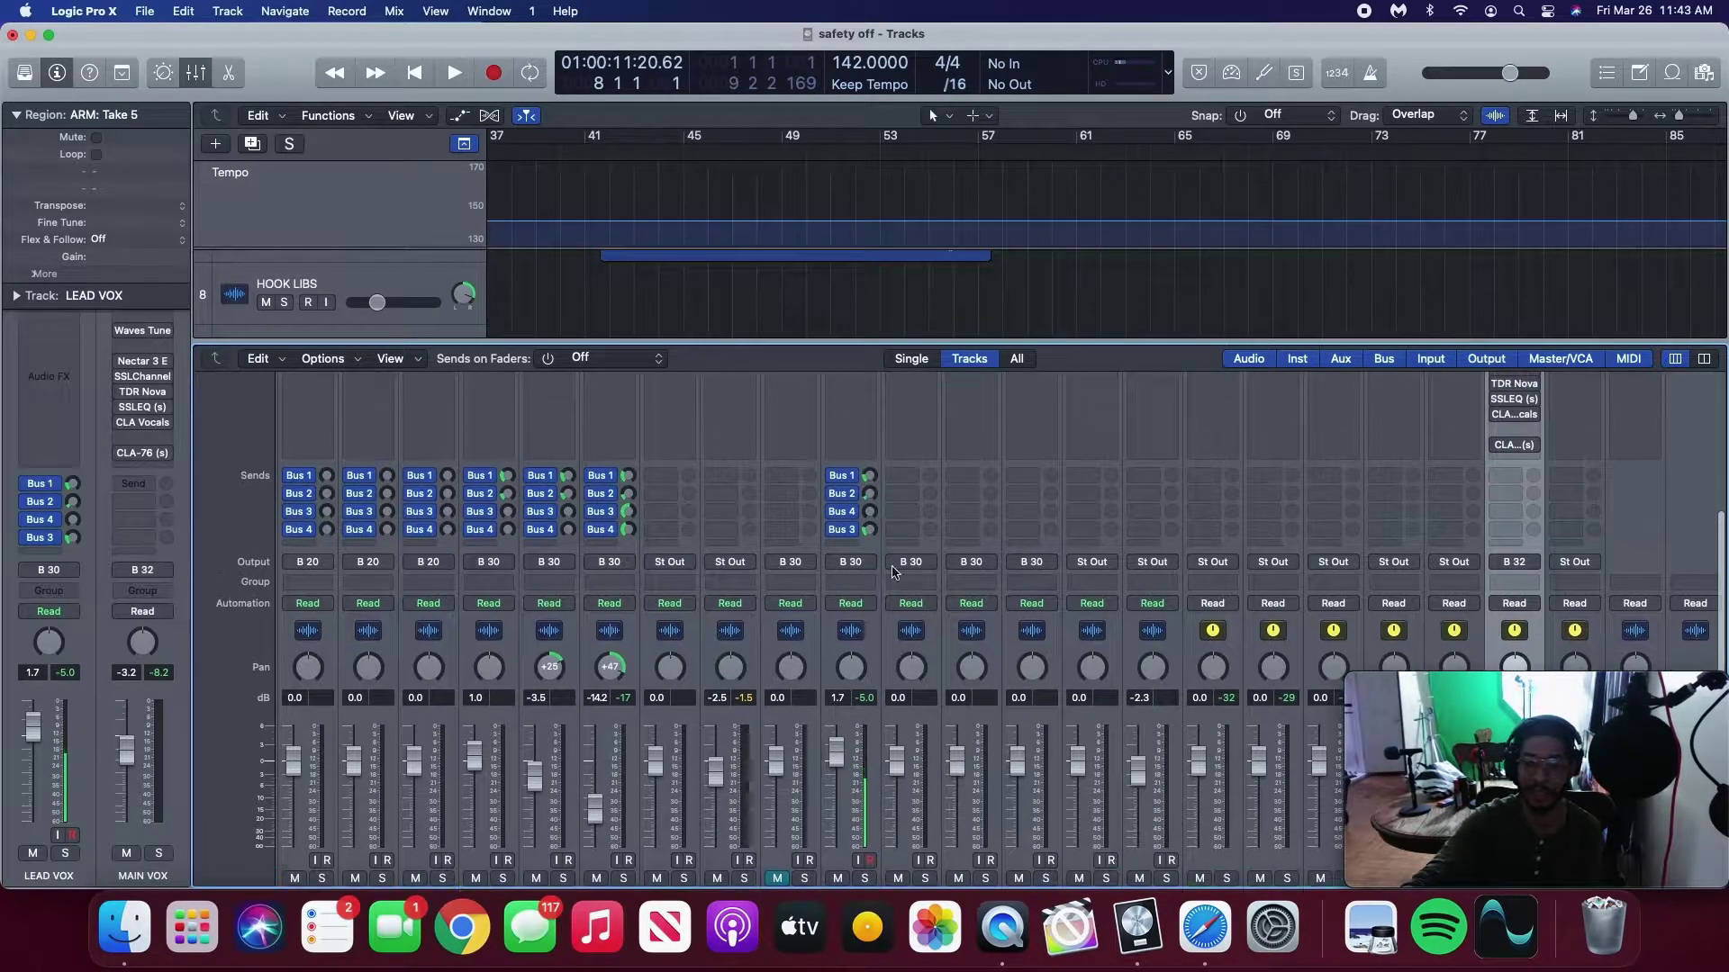
{"action": "scroll", "coordinate": [854, 585], "scroll_direction": "down", "scroll_amount": 3}
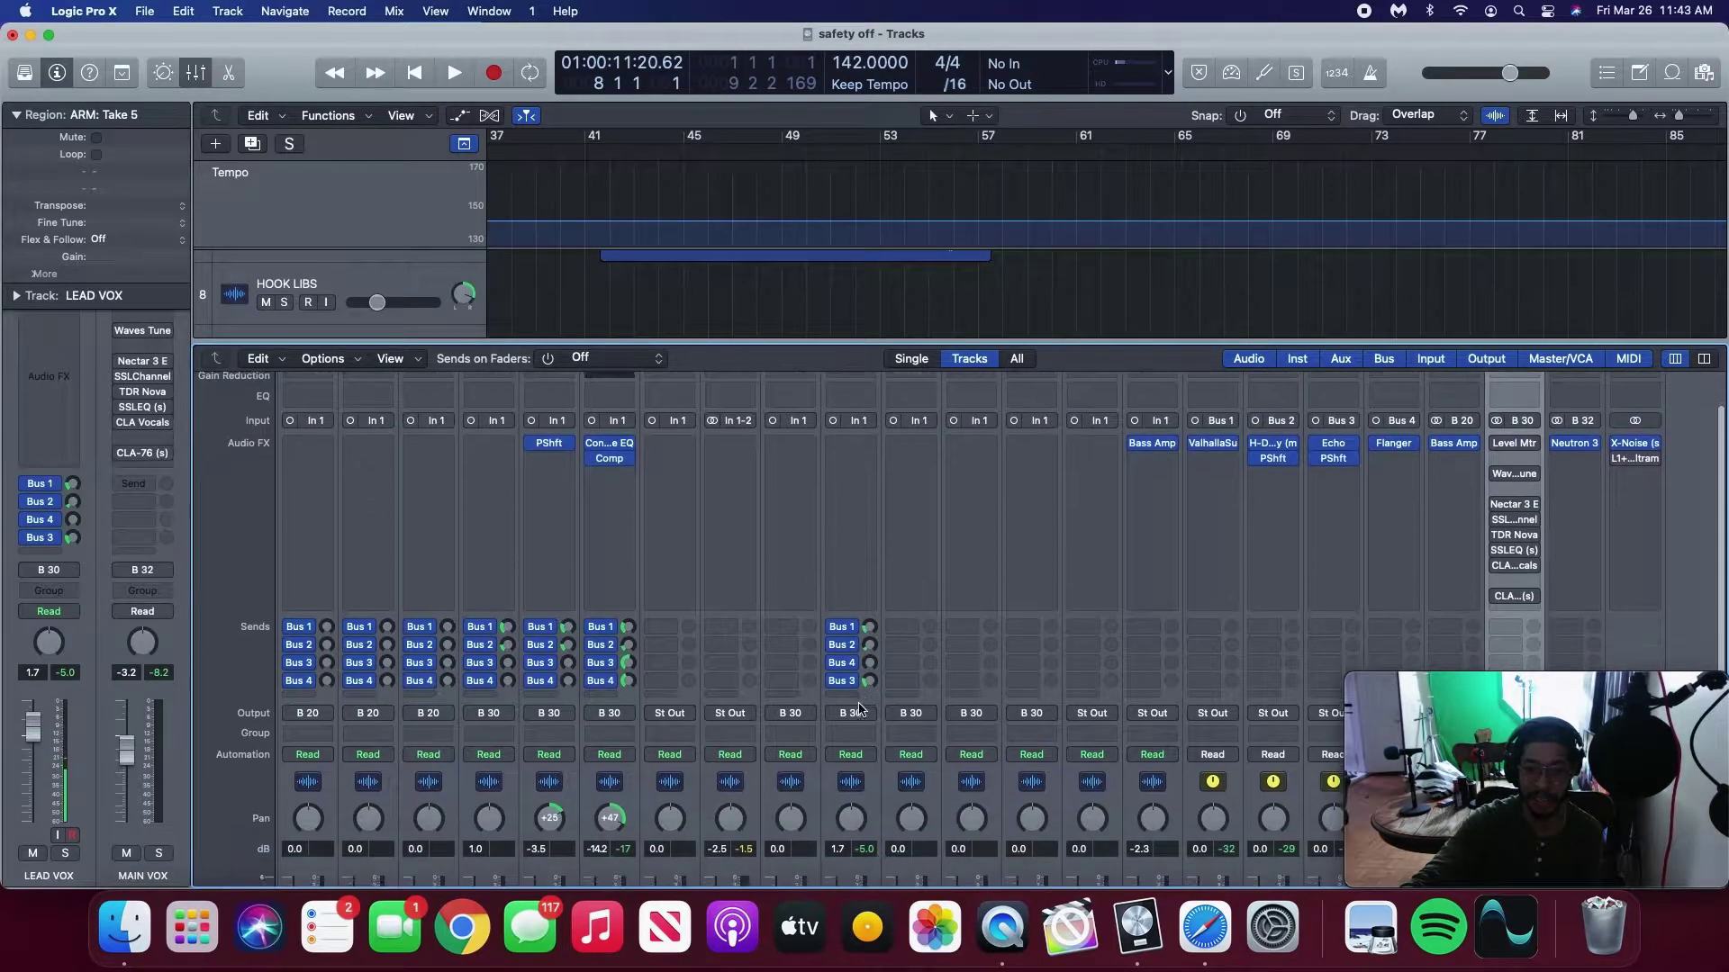
{"action": "scroll", "coordinate": [857, 696], "scroll_direction": "down", "scroll_amount": 2}
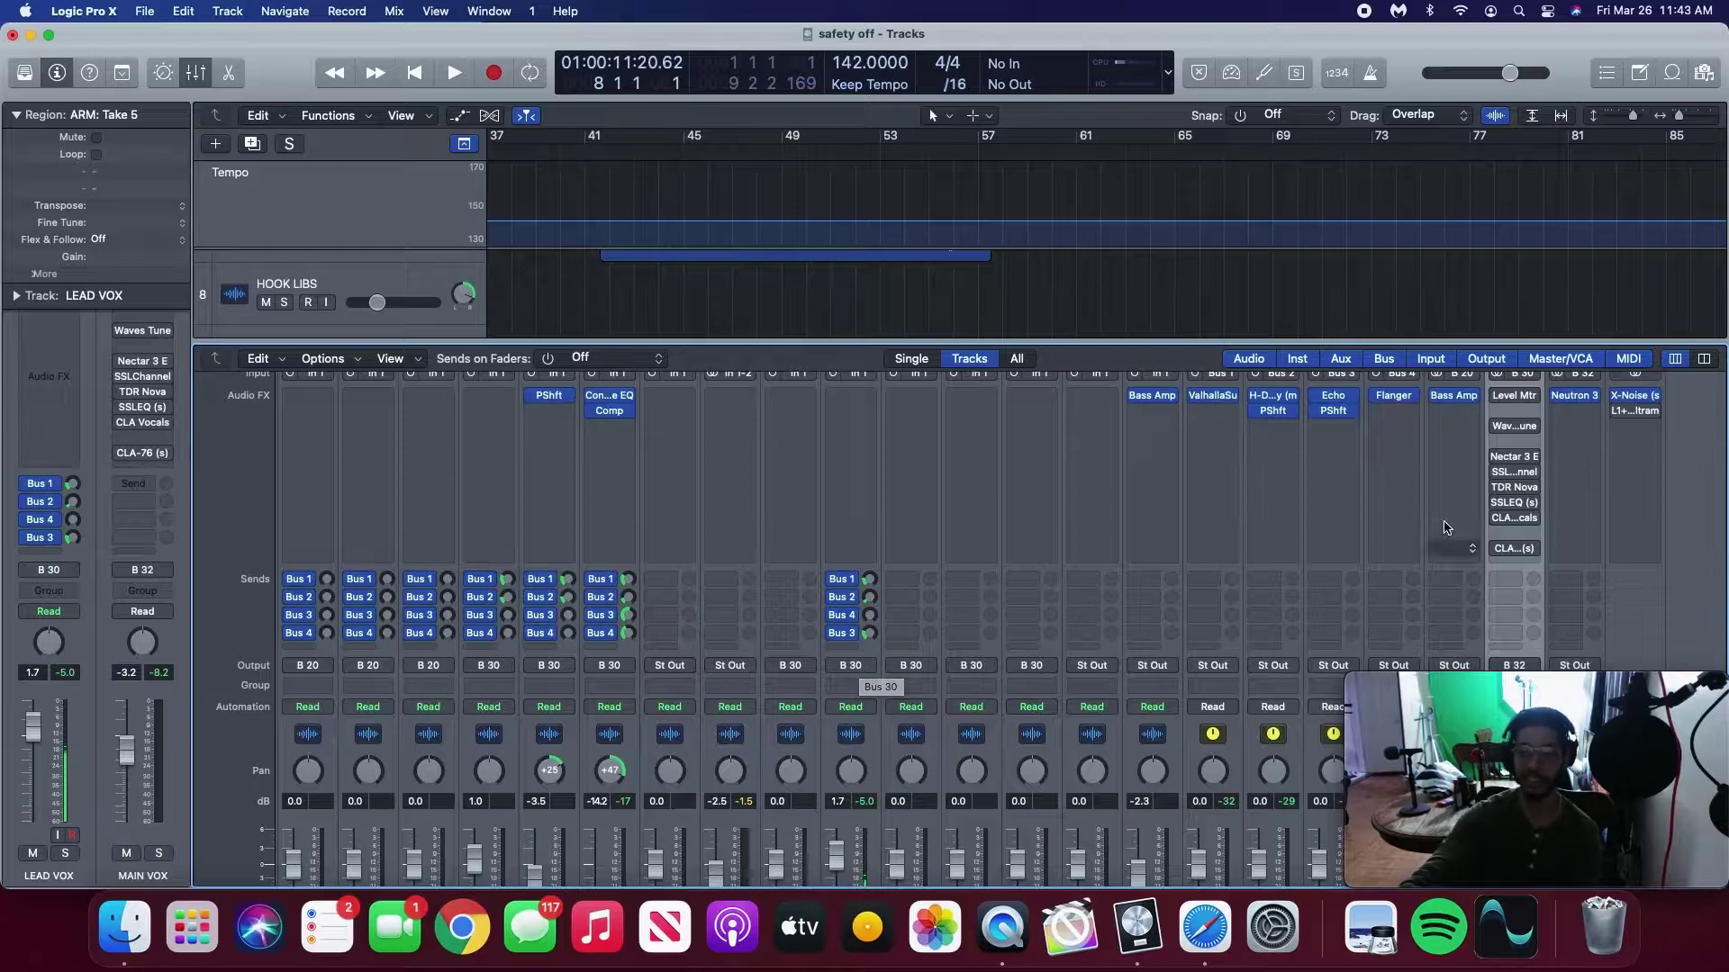
{"action": "scroll", "coordinate": [855, 670], "scroll_direction": "up", "scroll_amount": 3}
{"action": "scroll", "coordinate": [1520, 436], "scroll_direction": "up", "scroll_amount": 1}
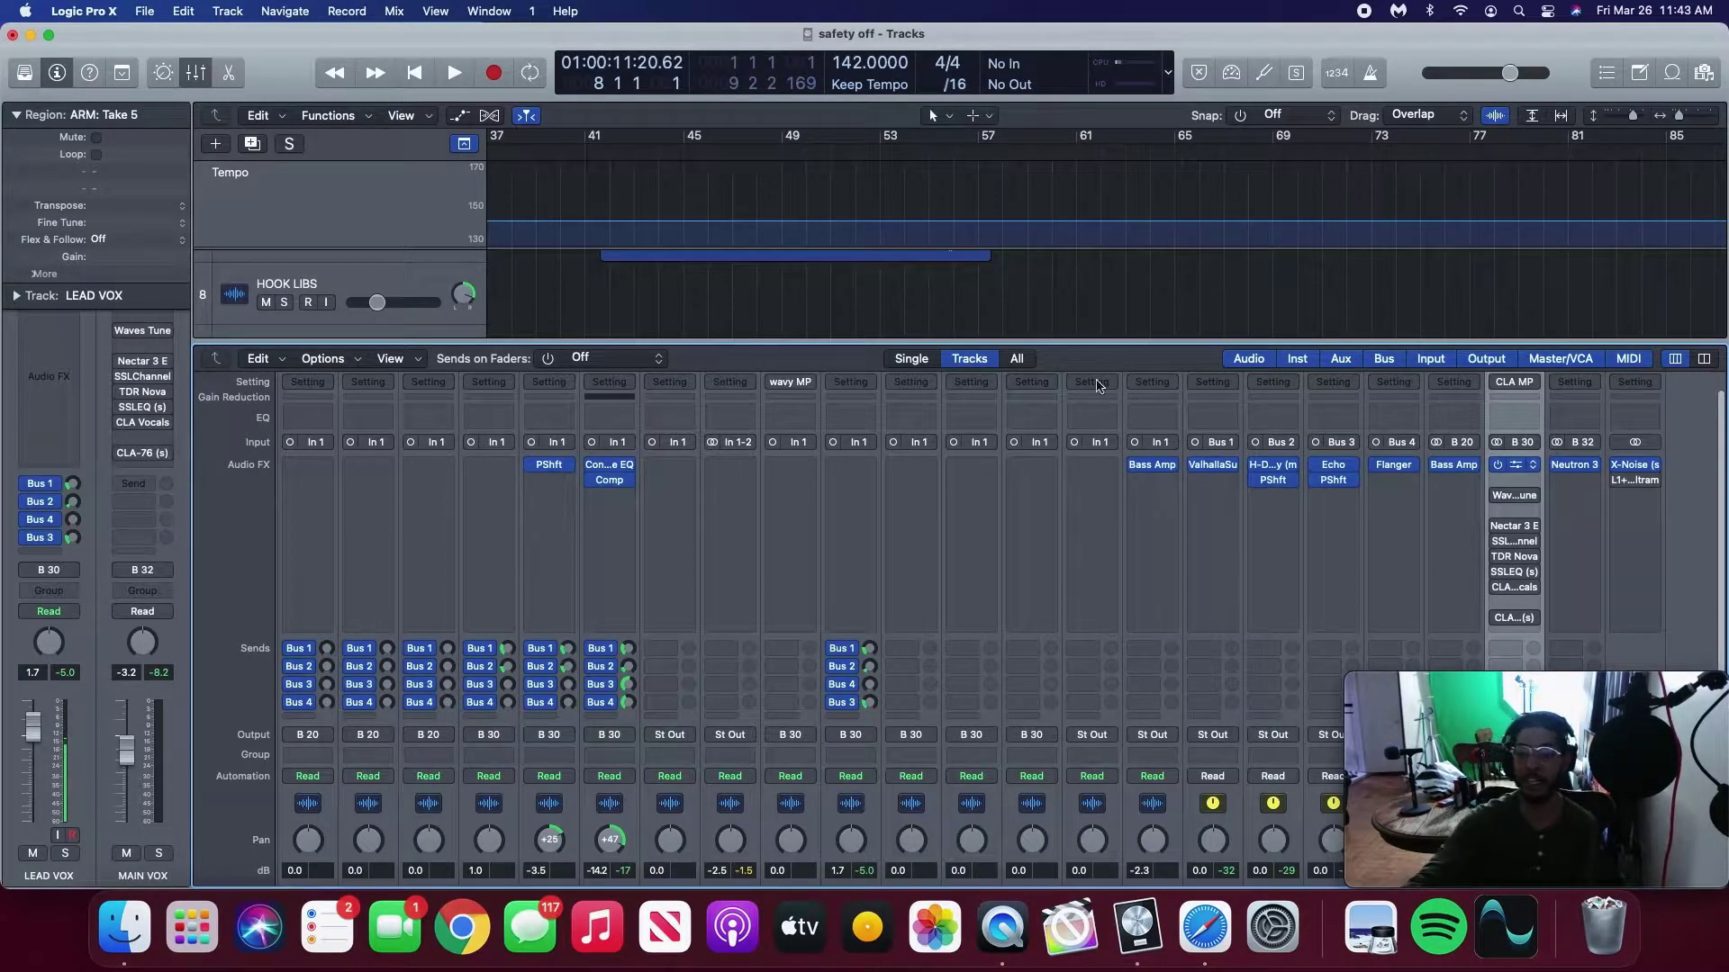
{"action": "left_click", "coordinate": [1514, 465]}
{"action": "left_click_drag", "start_coordinate": [427, 53], "coordinate": [734, 281]}
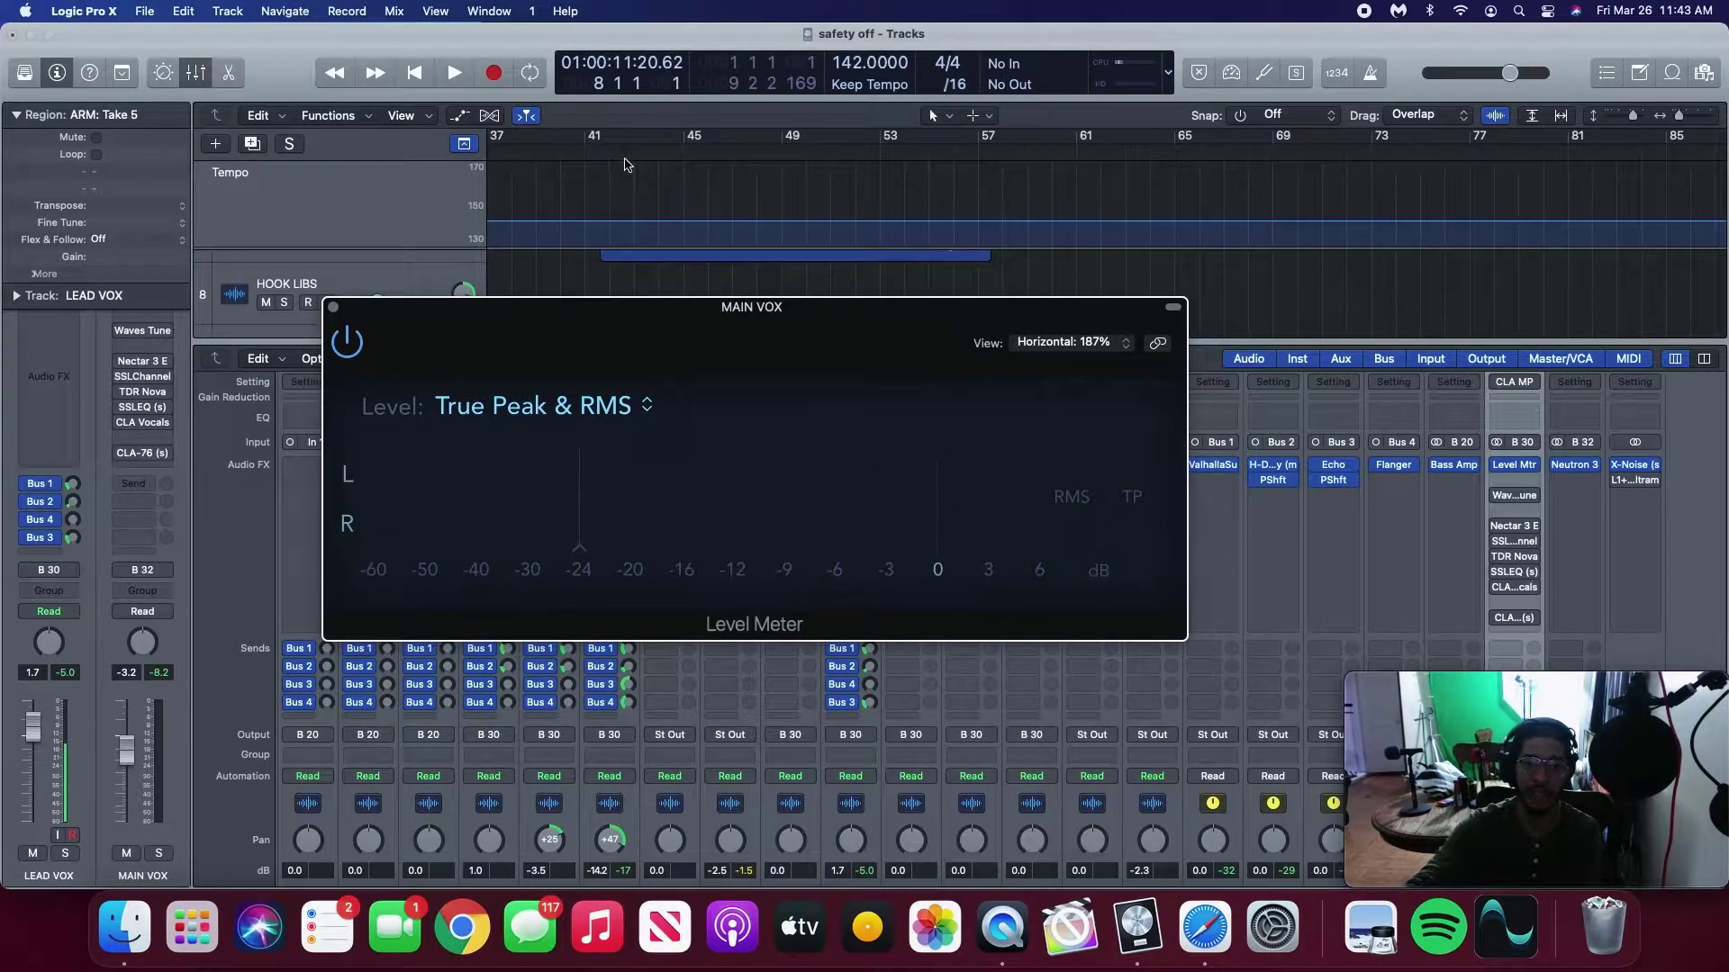
{"action": "key", "text": "x"}
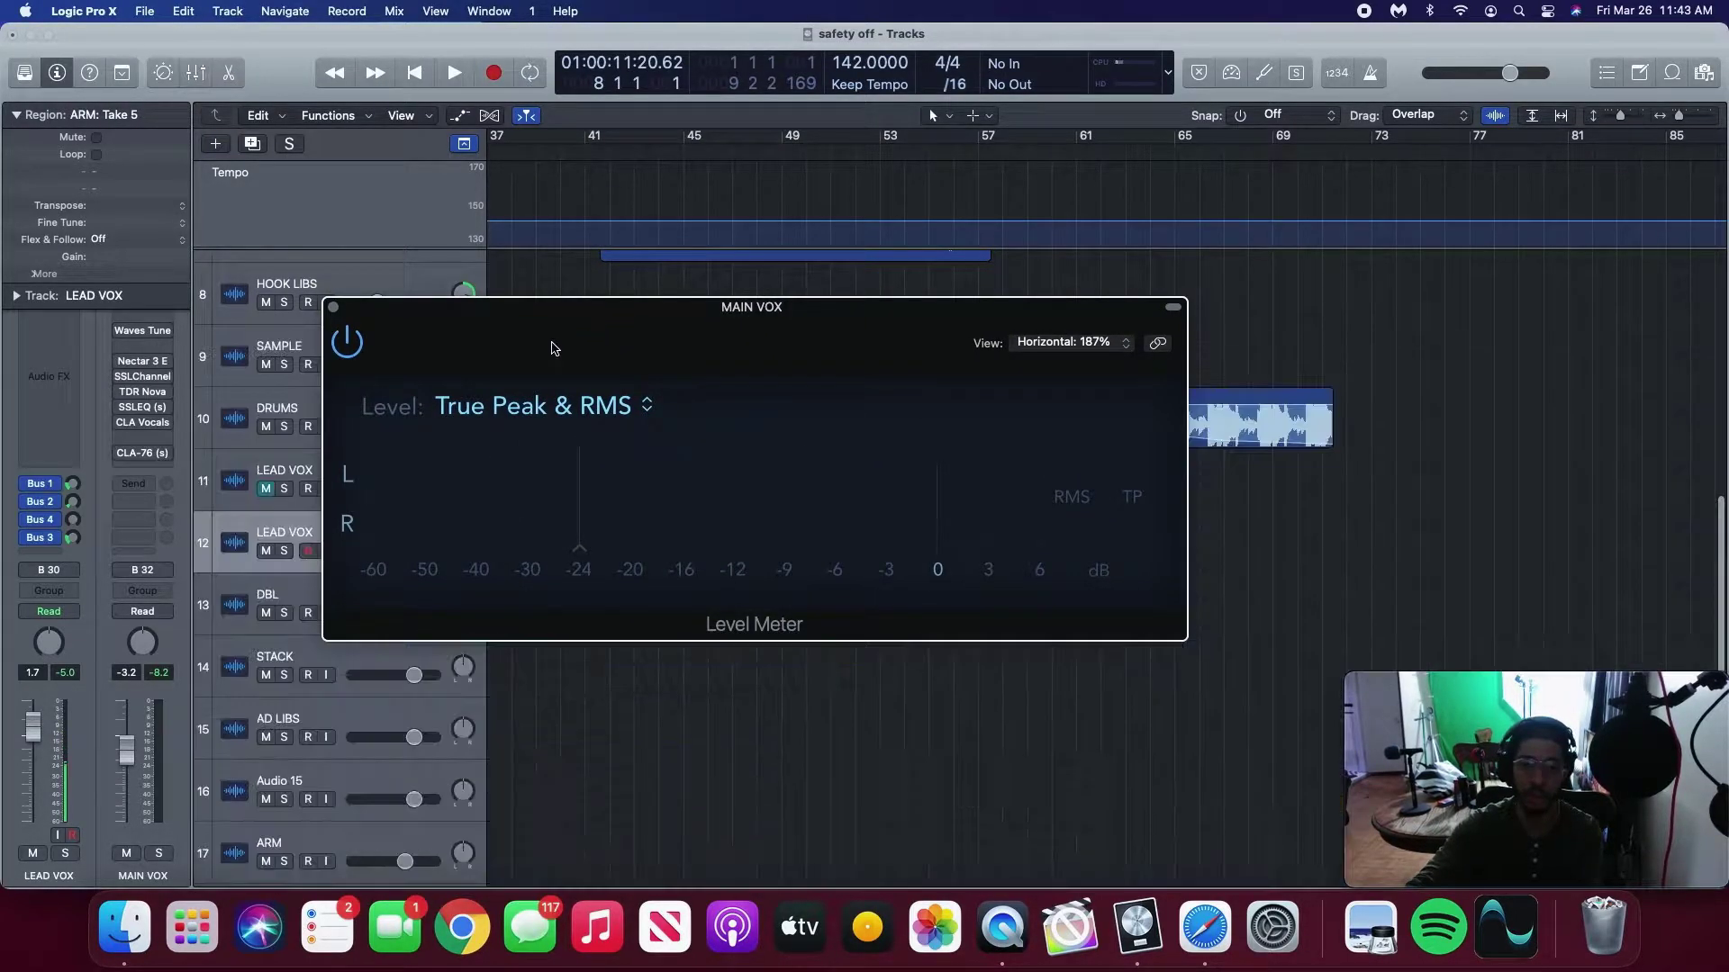
{"action": "left_click", "coordinate": [334, 308]}
Set a cycle region over the lead vocal verse from about bar 9 to bar 41.
{"action": "scroll", "coordinate": [720, 315], "scroll_direction": "up", "scroll_amount": 5}
{"action": "scroll", "coordinate": [734, 311], "scroll_direction": "left", "scroll_amount": 10}
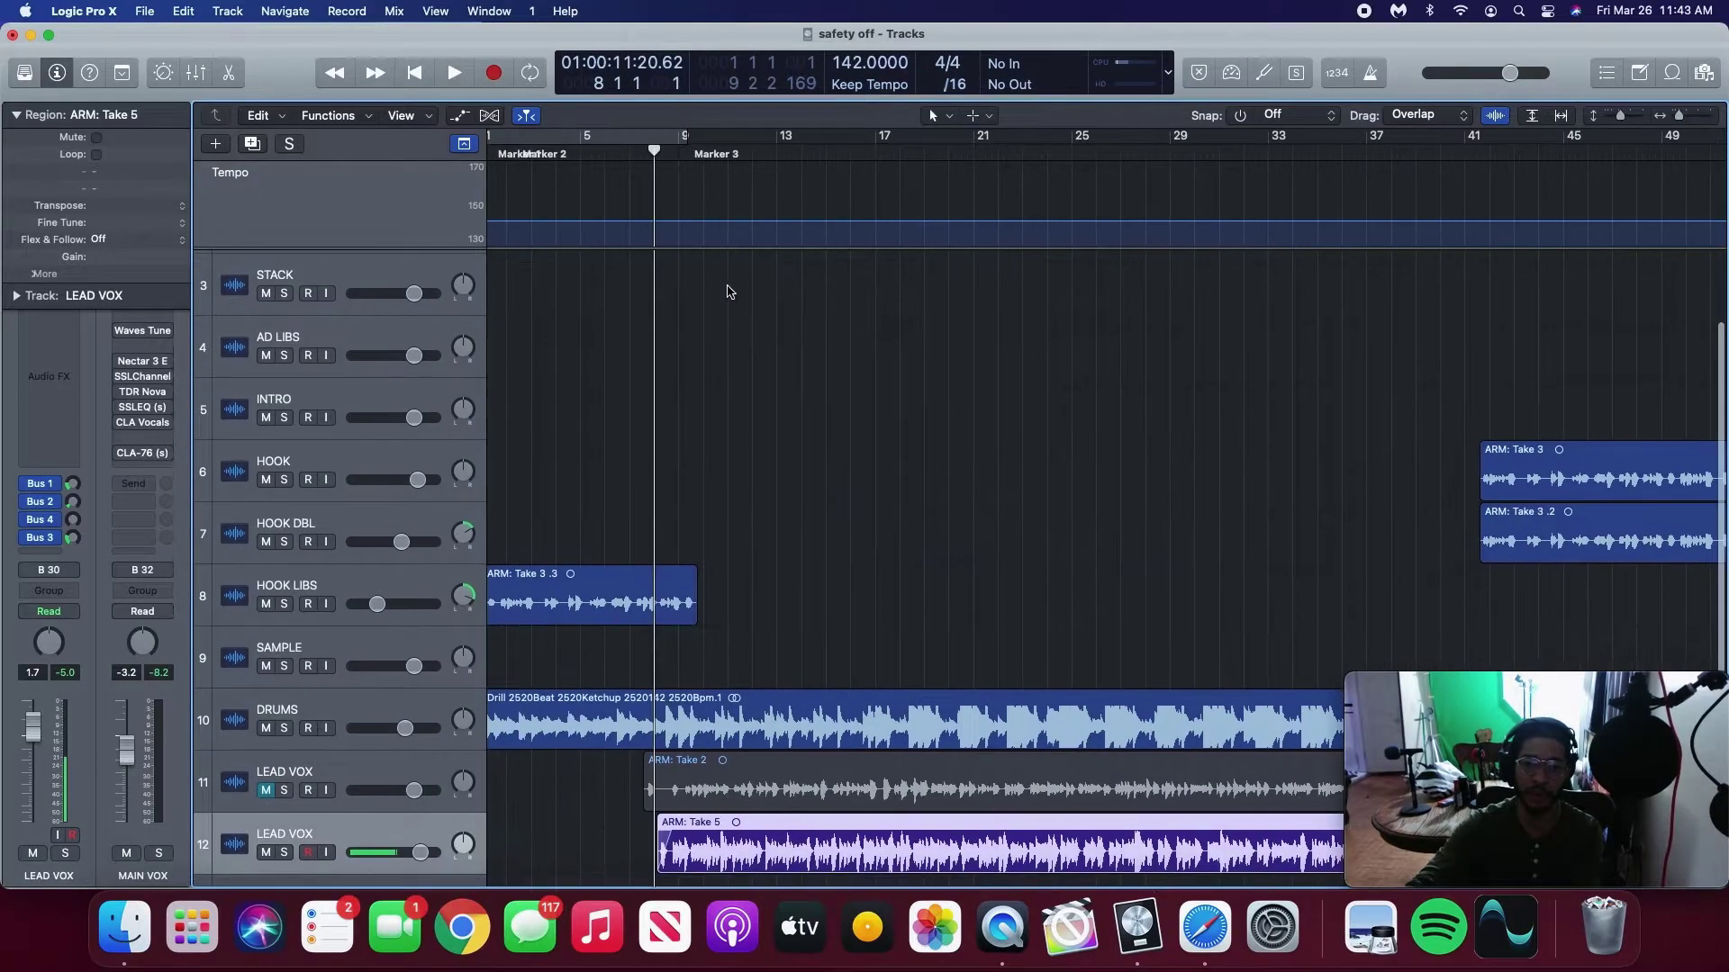
{"action": "left_click_drag", "start_coordinate": [680, 140], "coordinate": [1465, 209]}
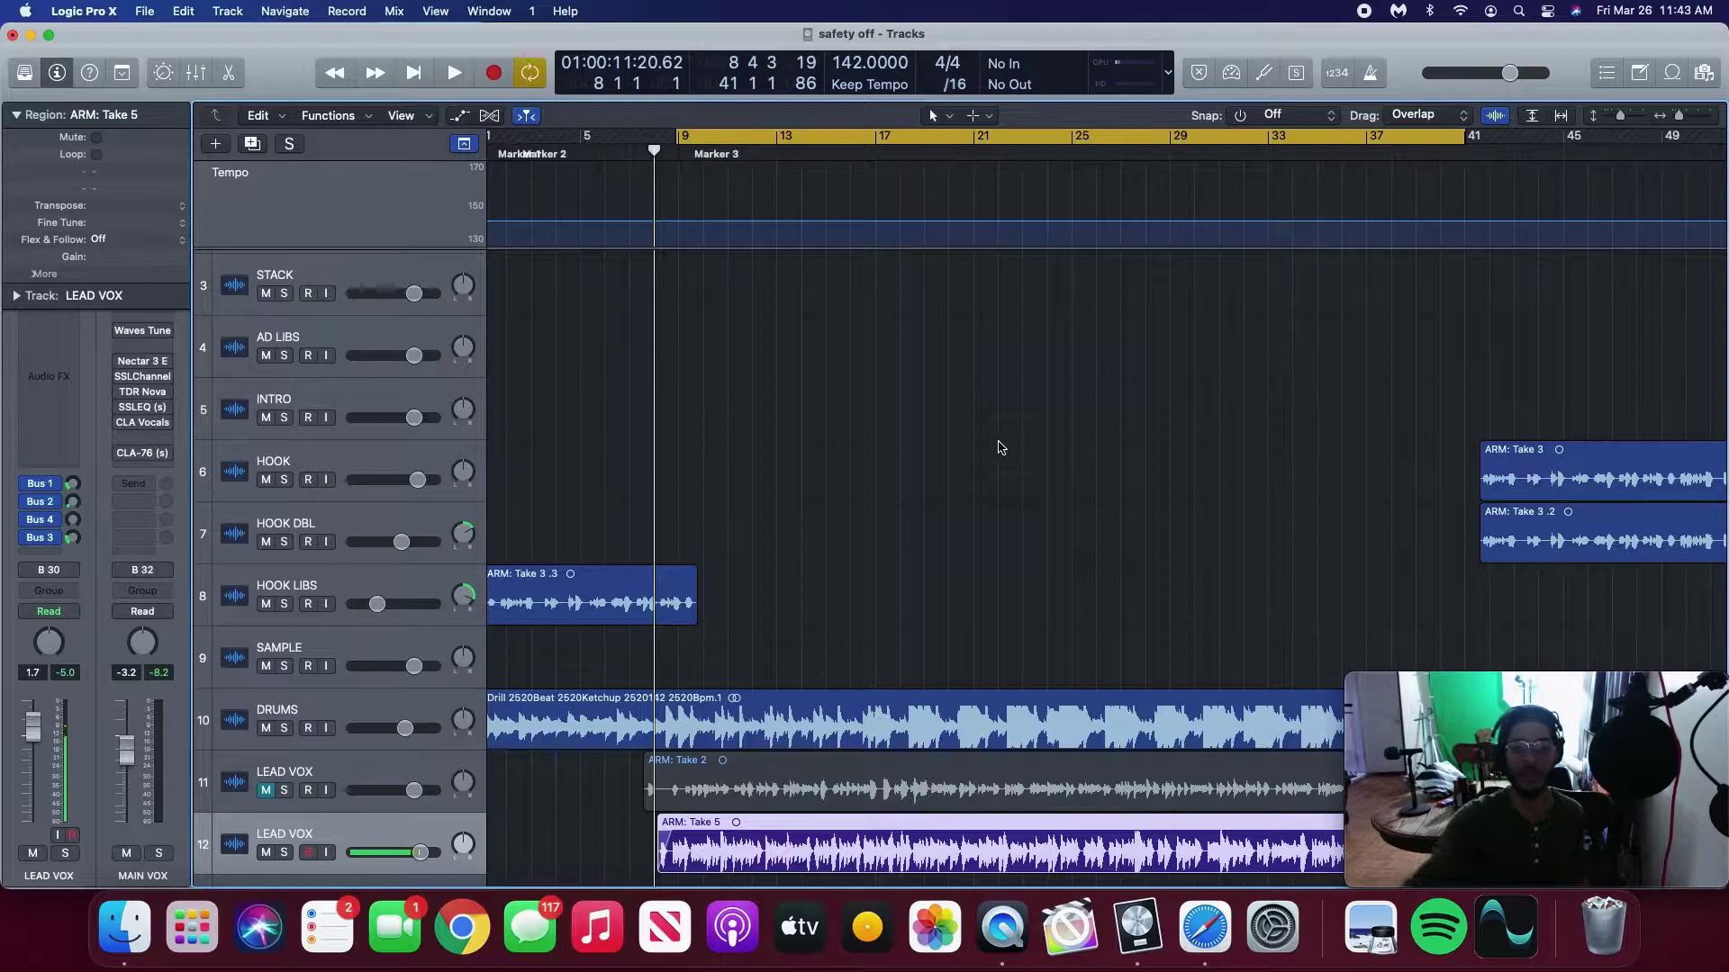
Play the cycled verse with the MAIN VOX Level Meter open to check the vocal's true peak and RMS levels.
{"action": "key", "text": "x"}
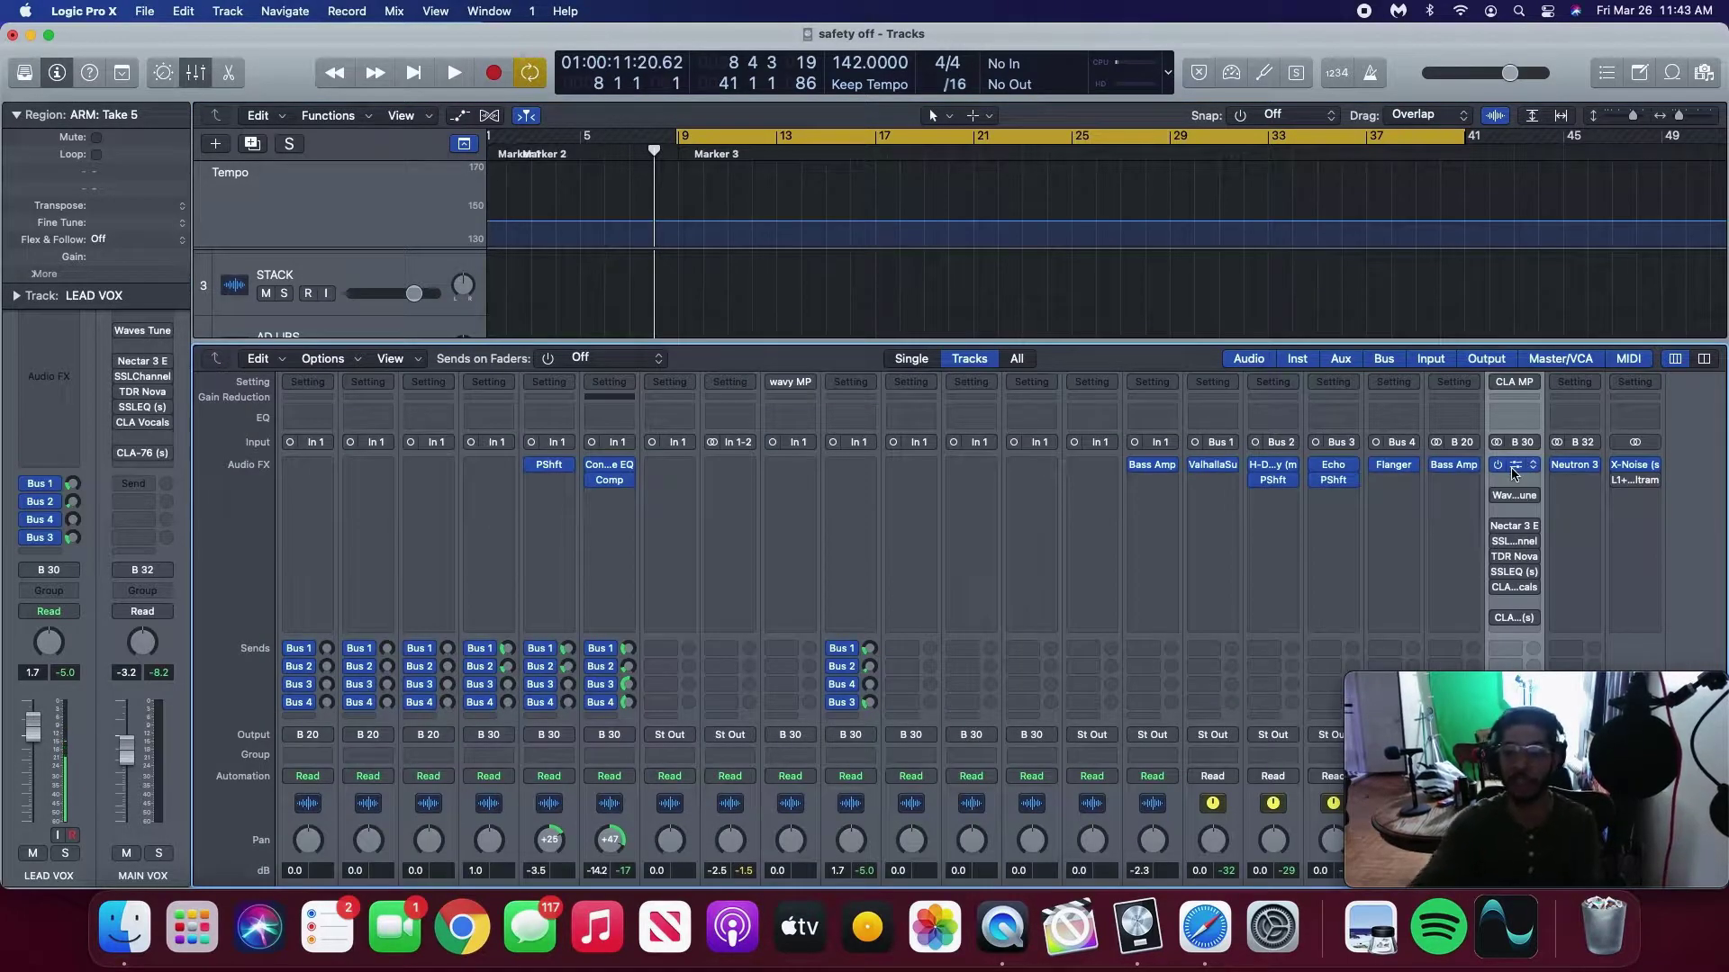
{"action": "key", "text": "space"}
{"action": "key", "text": "space"}
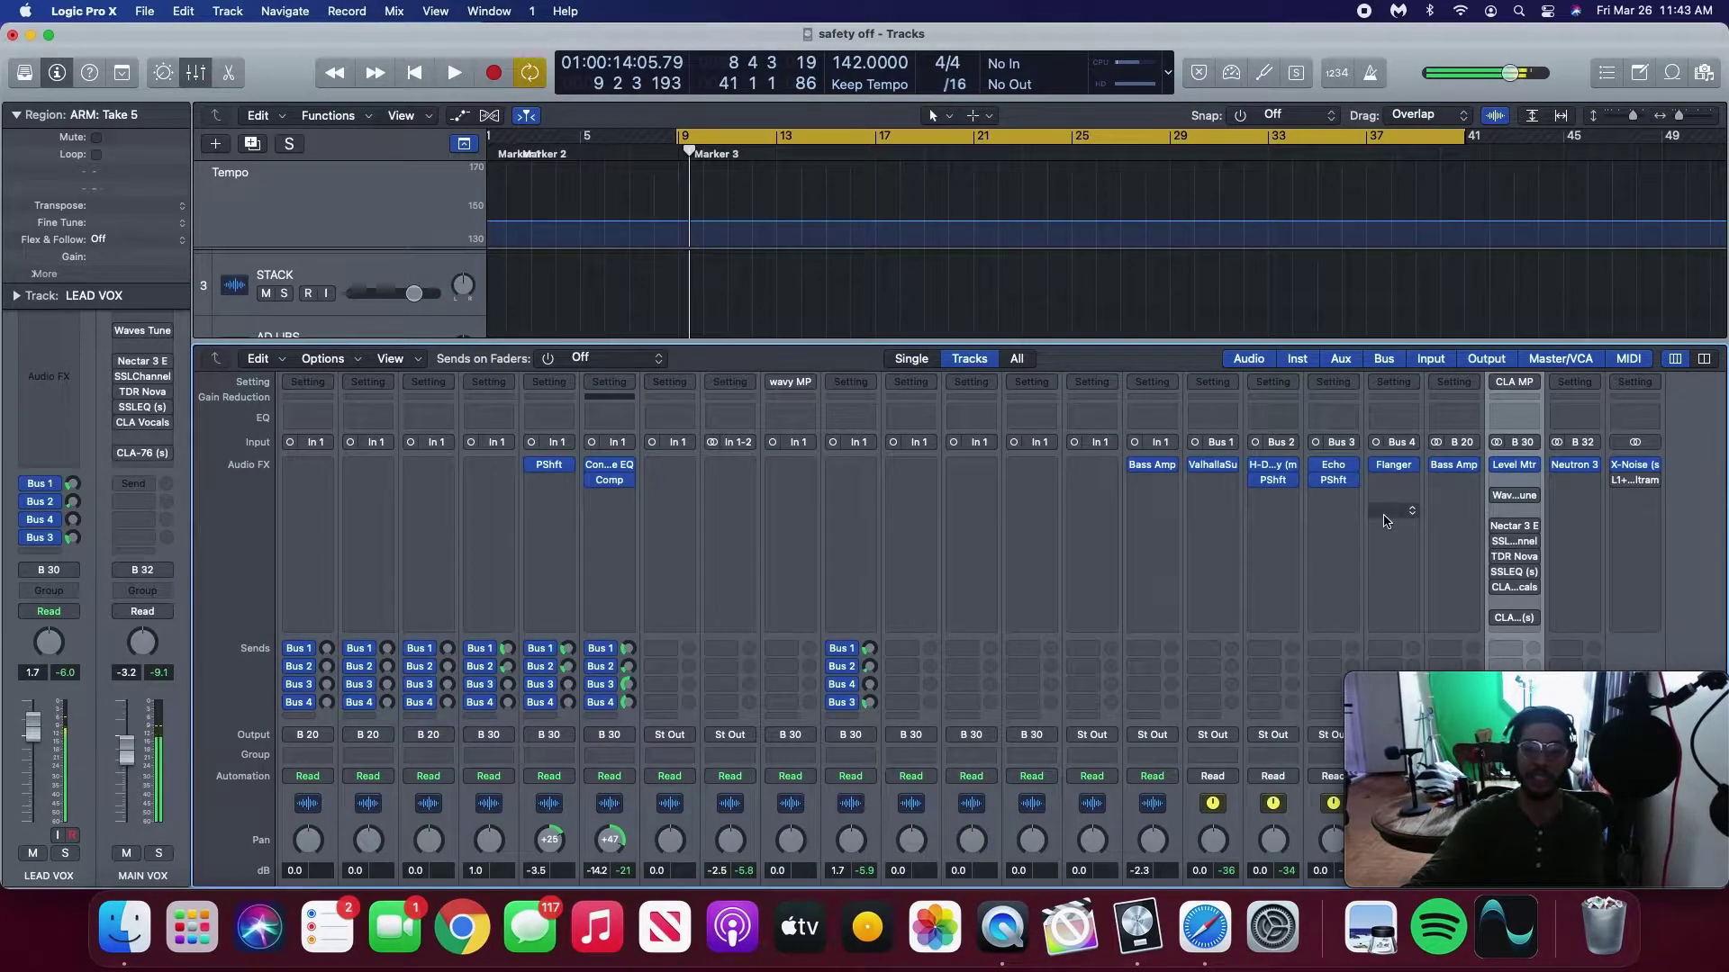
{"action": "left_click", "coordinate": [1515, 475]}
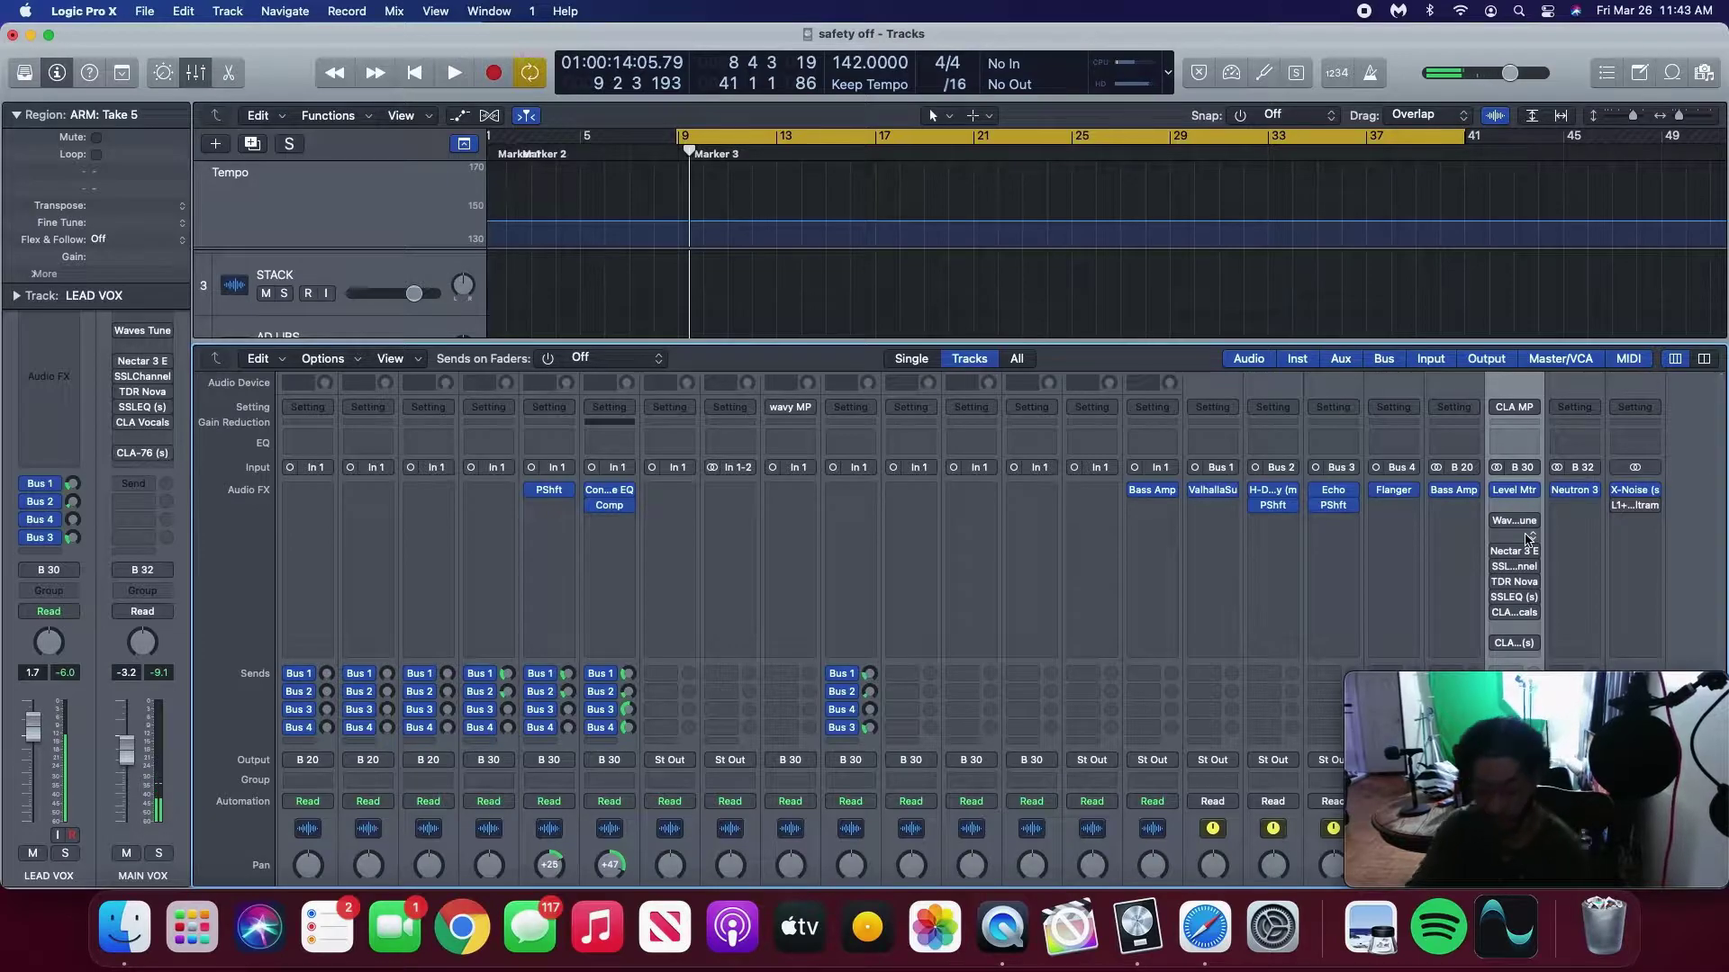
{"action": "left_click", "coordinate": [1513, 490]}
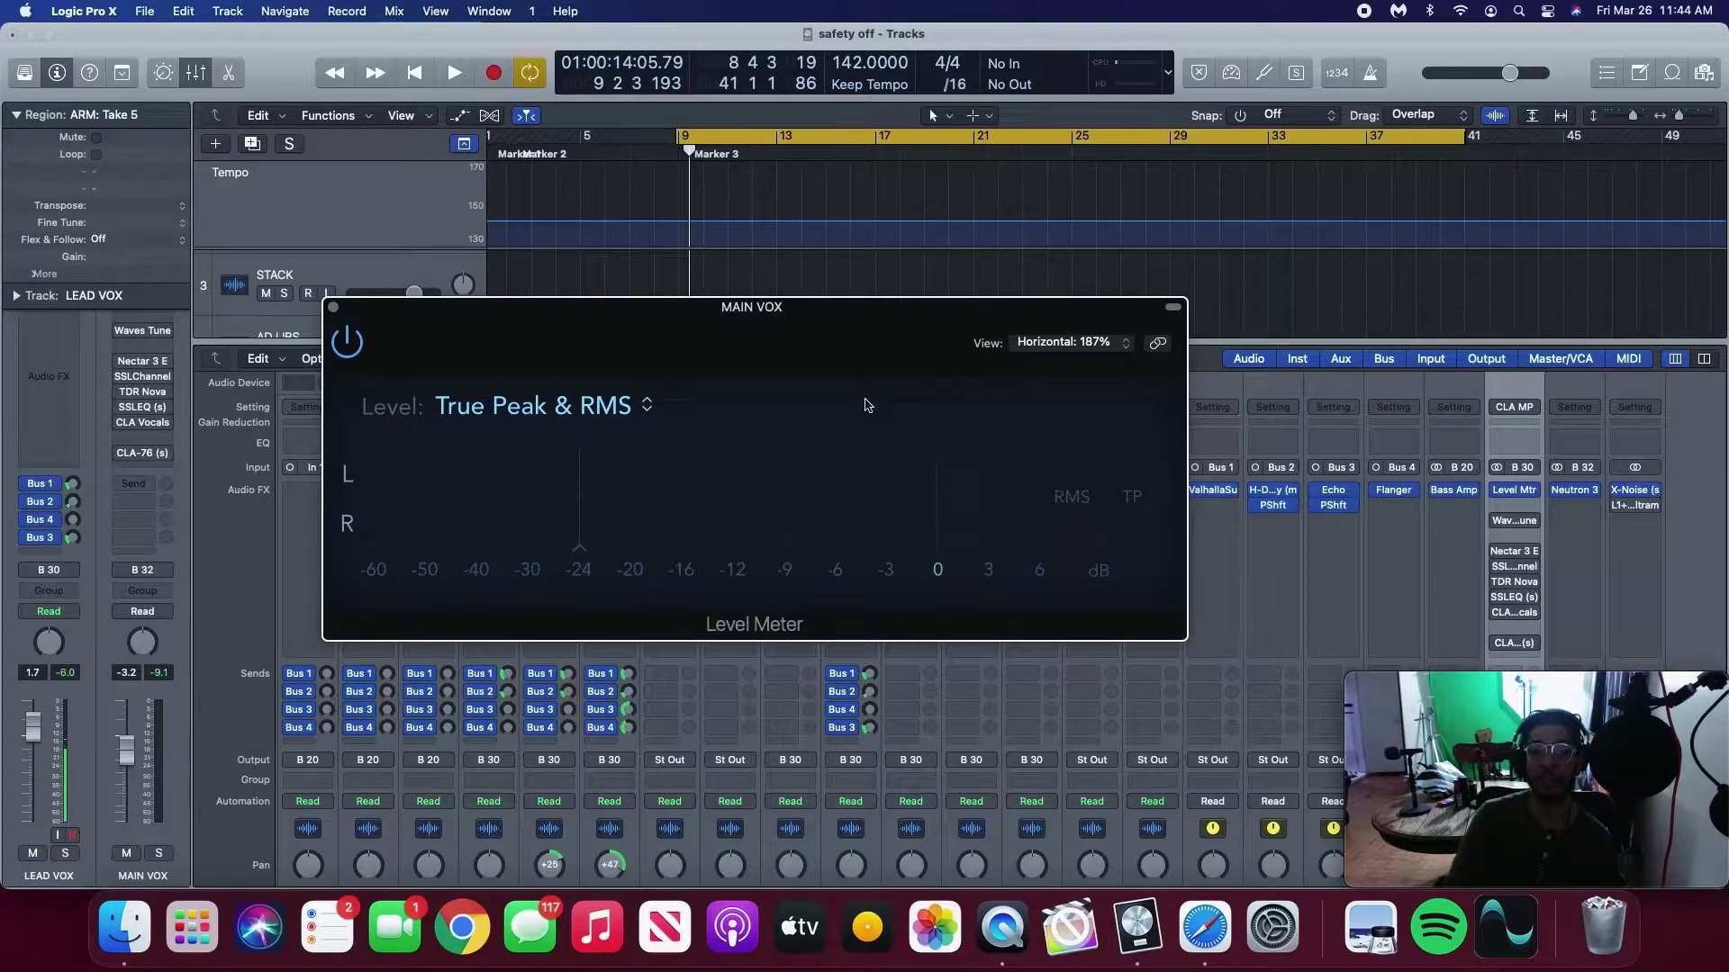
{"action": "key", "text": "space"}
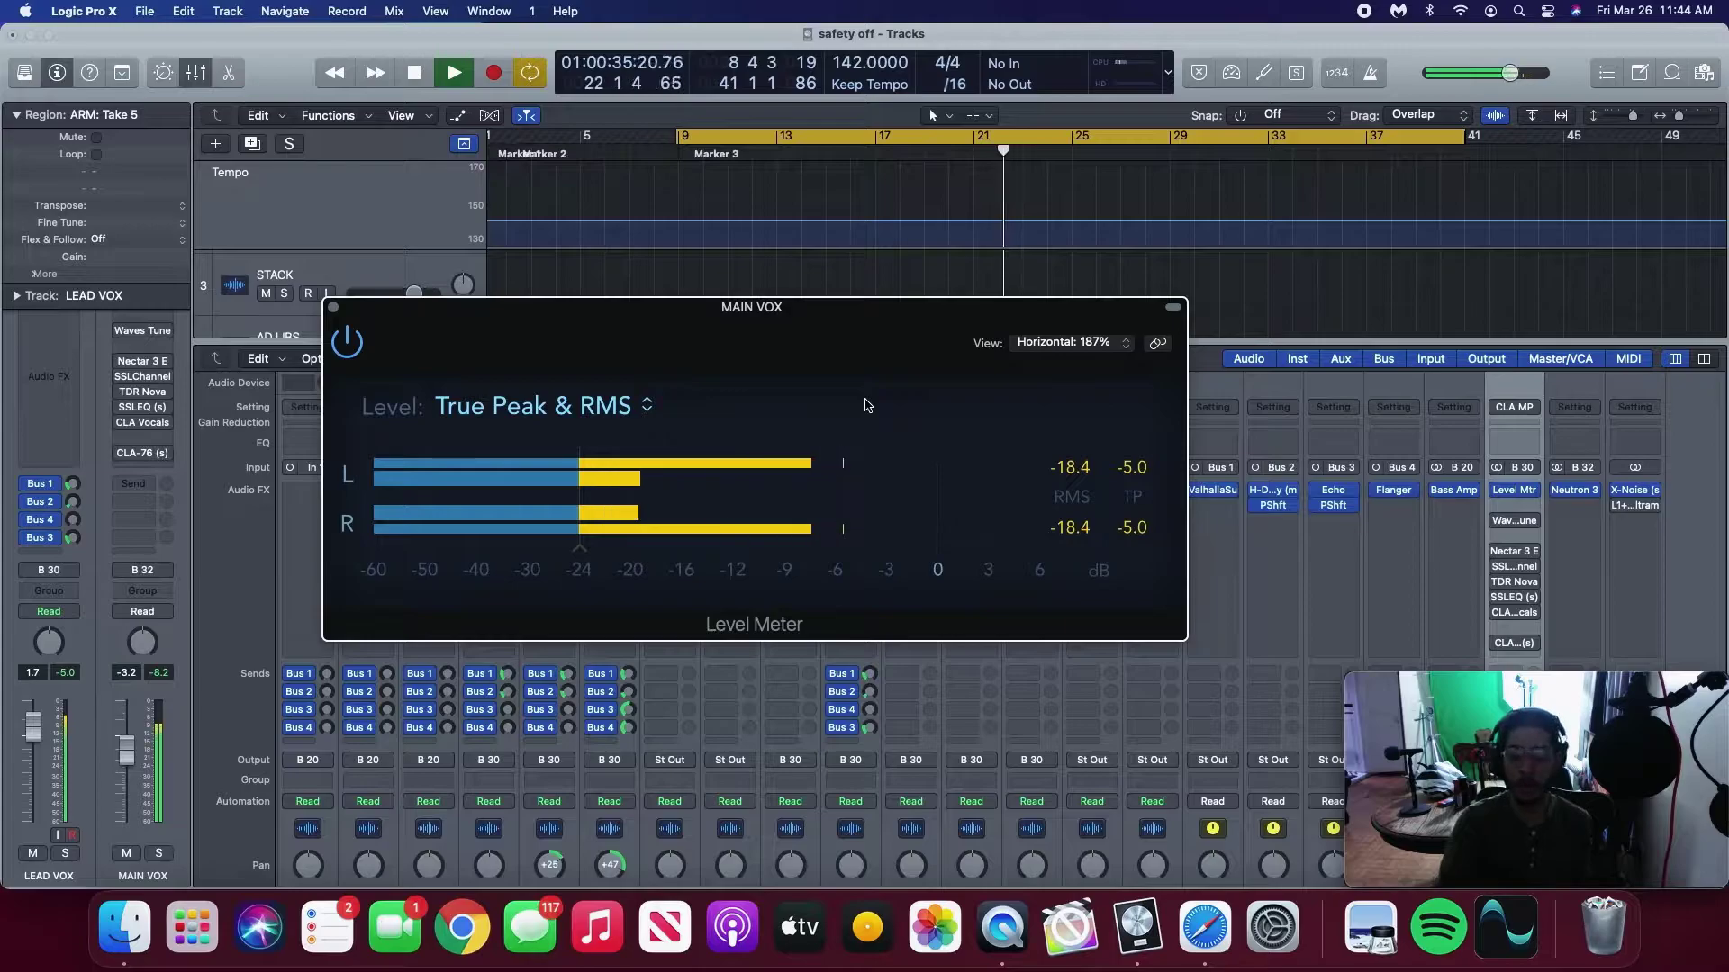
{"action": "key", "text": "space"}
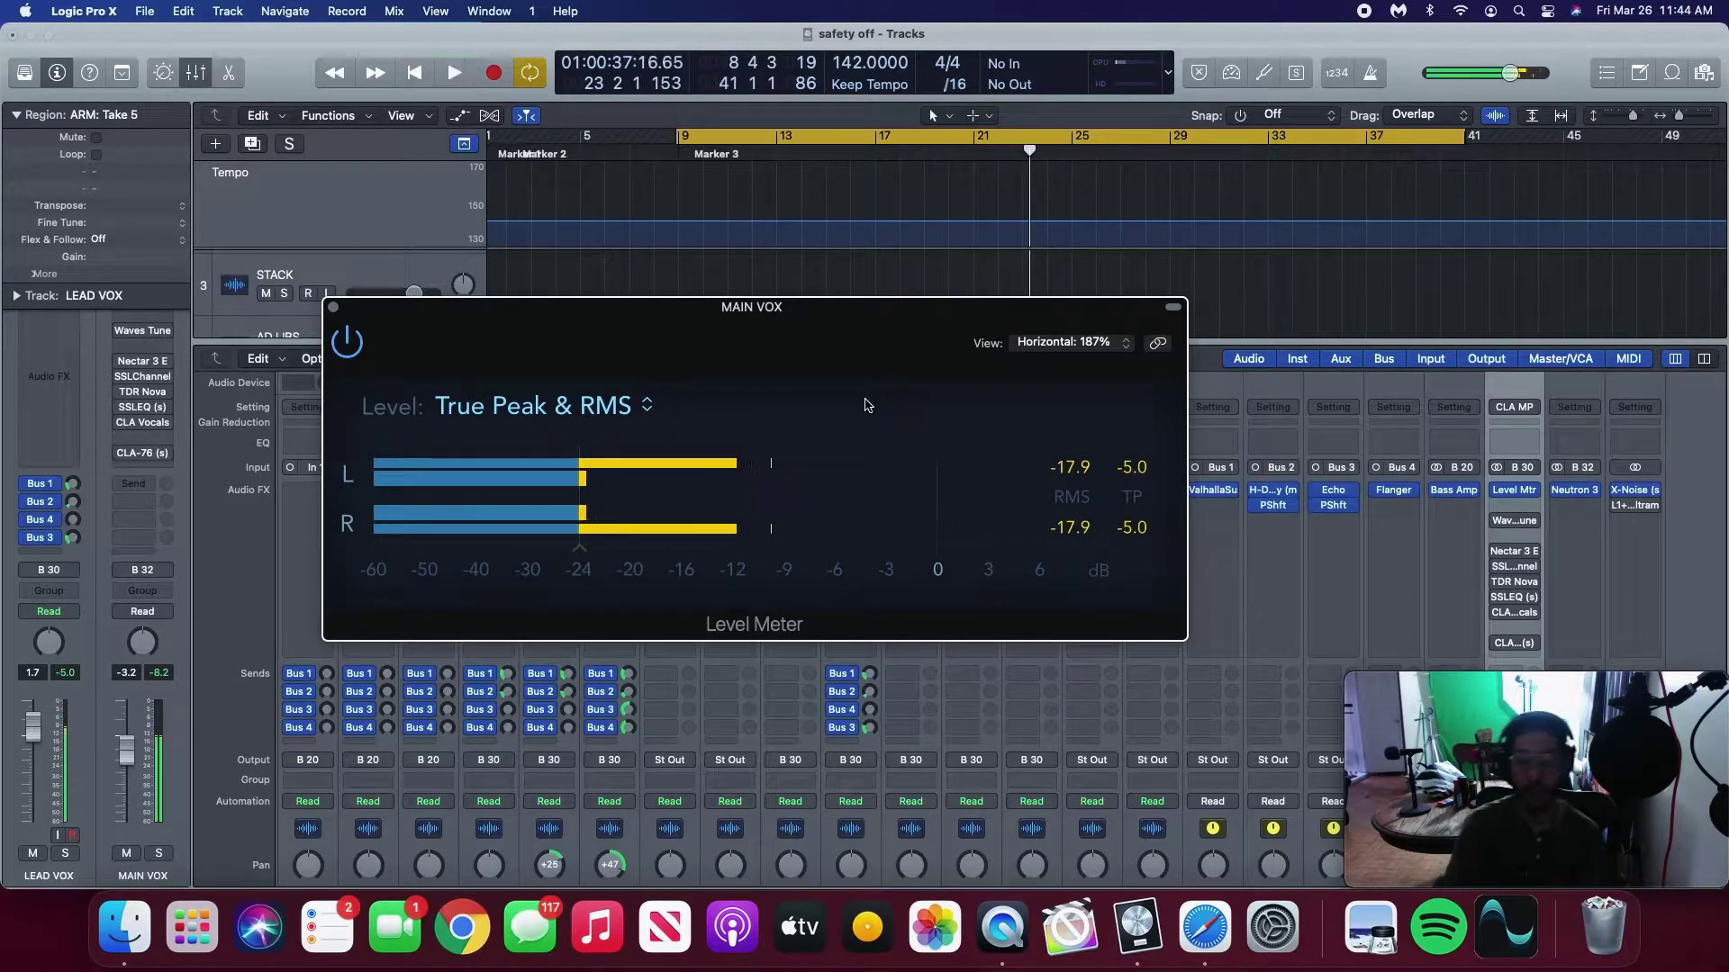
{"action": "left_click_drag", "start_coordinate": [817, 312], "coordinate": [837, 278]}
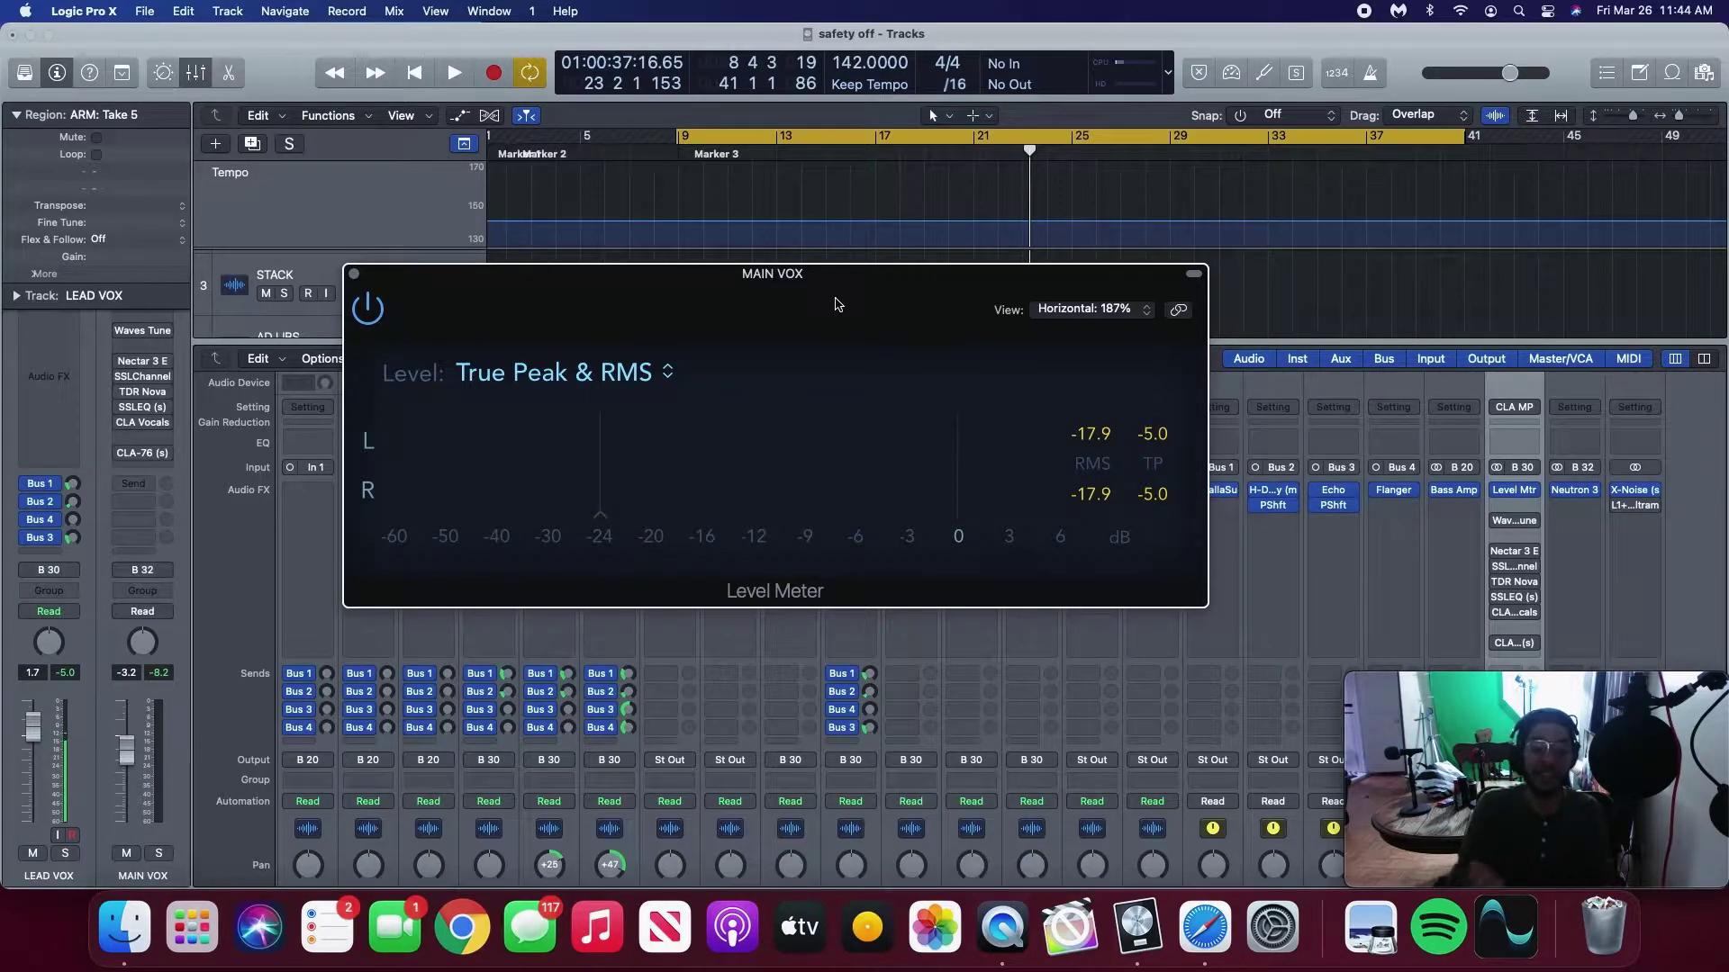
{"action": "left_click", "coordinate": [354, 273]}
Enable the bypassed Waves Tune Real-Time plug-in on the MAIN VOX channel during playback of the verse.
{"action": "left_click", "coordinate": [1515, 520]}
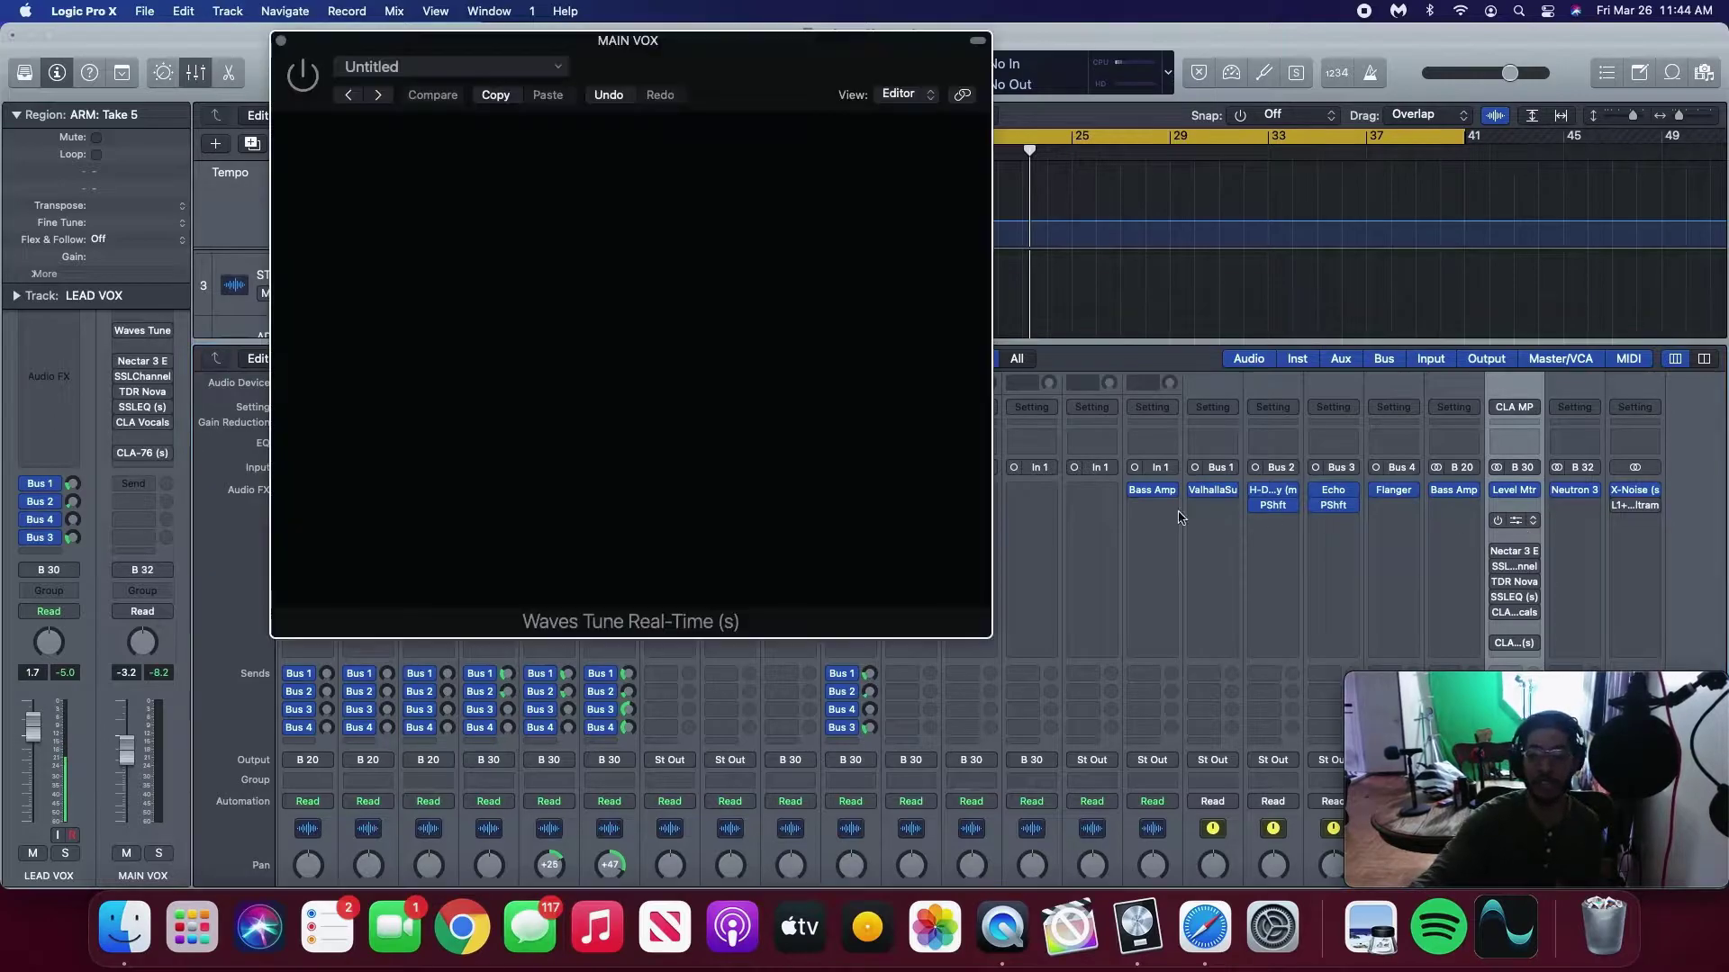
{"action": "left_click_drag", "start_coordinate": [759, 77], "coordinate": [966, 212]}
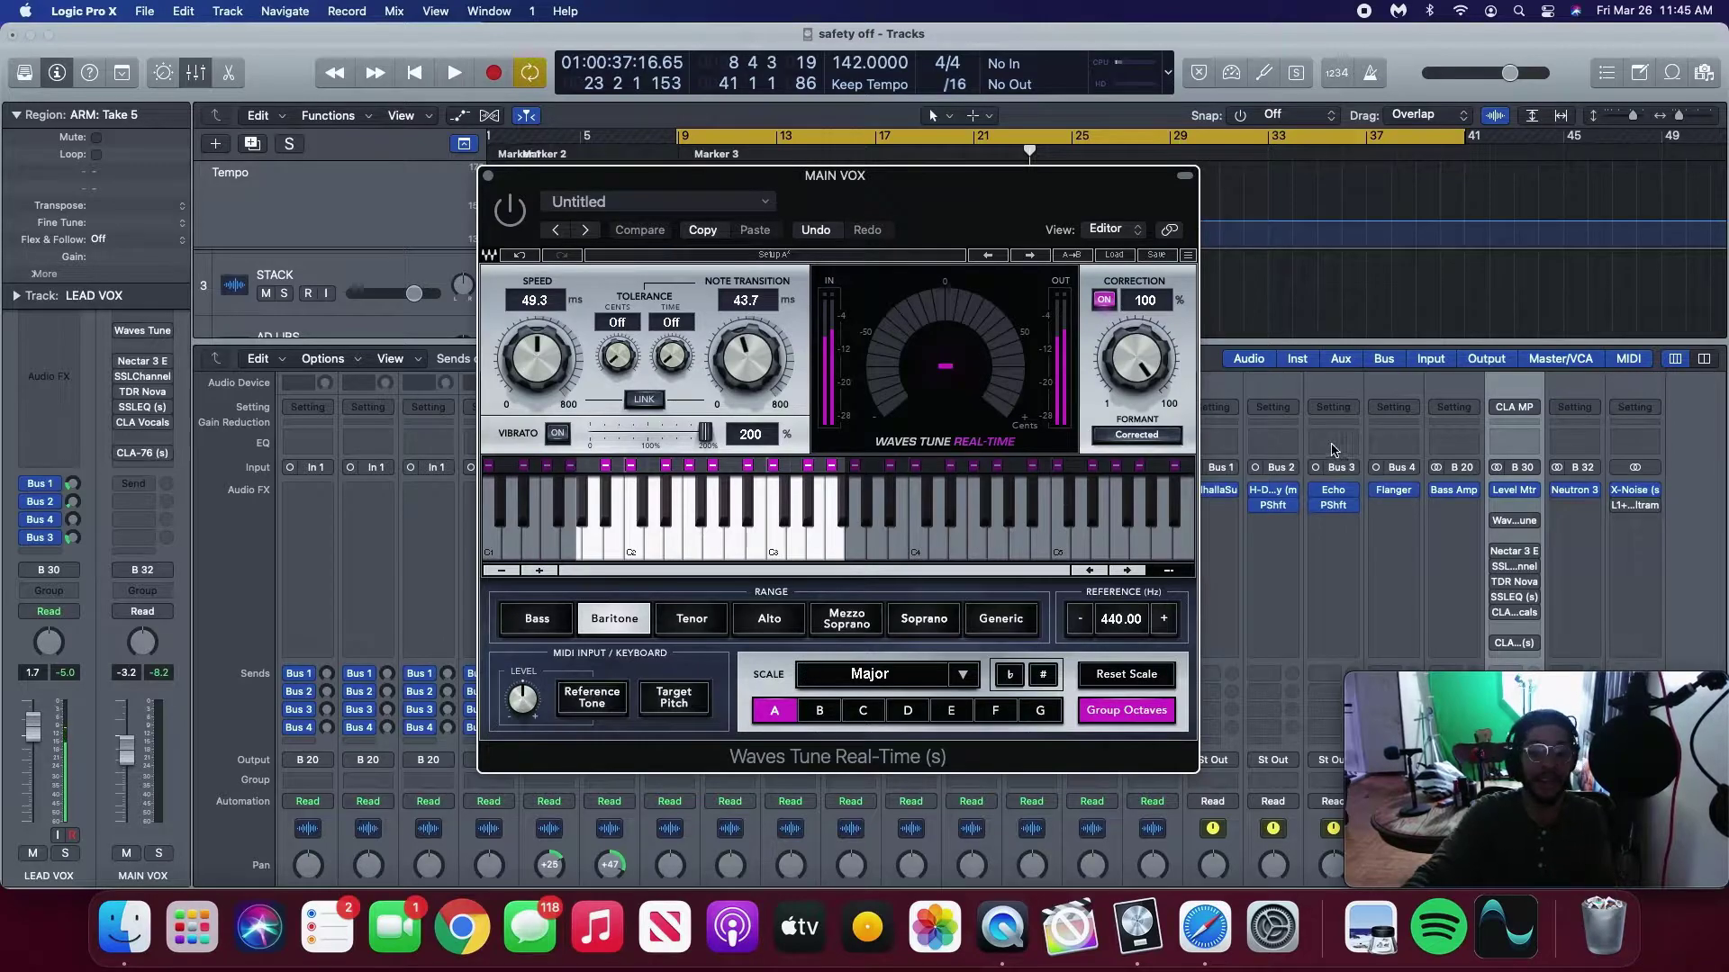
{"action": "key", "text": "space"}
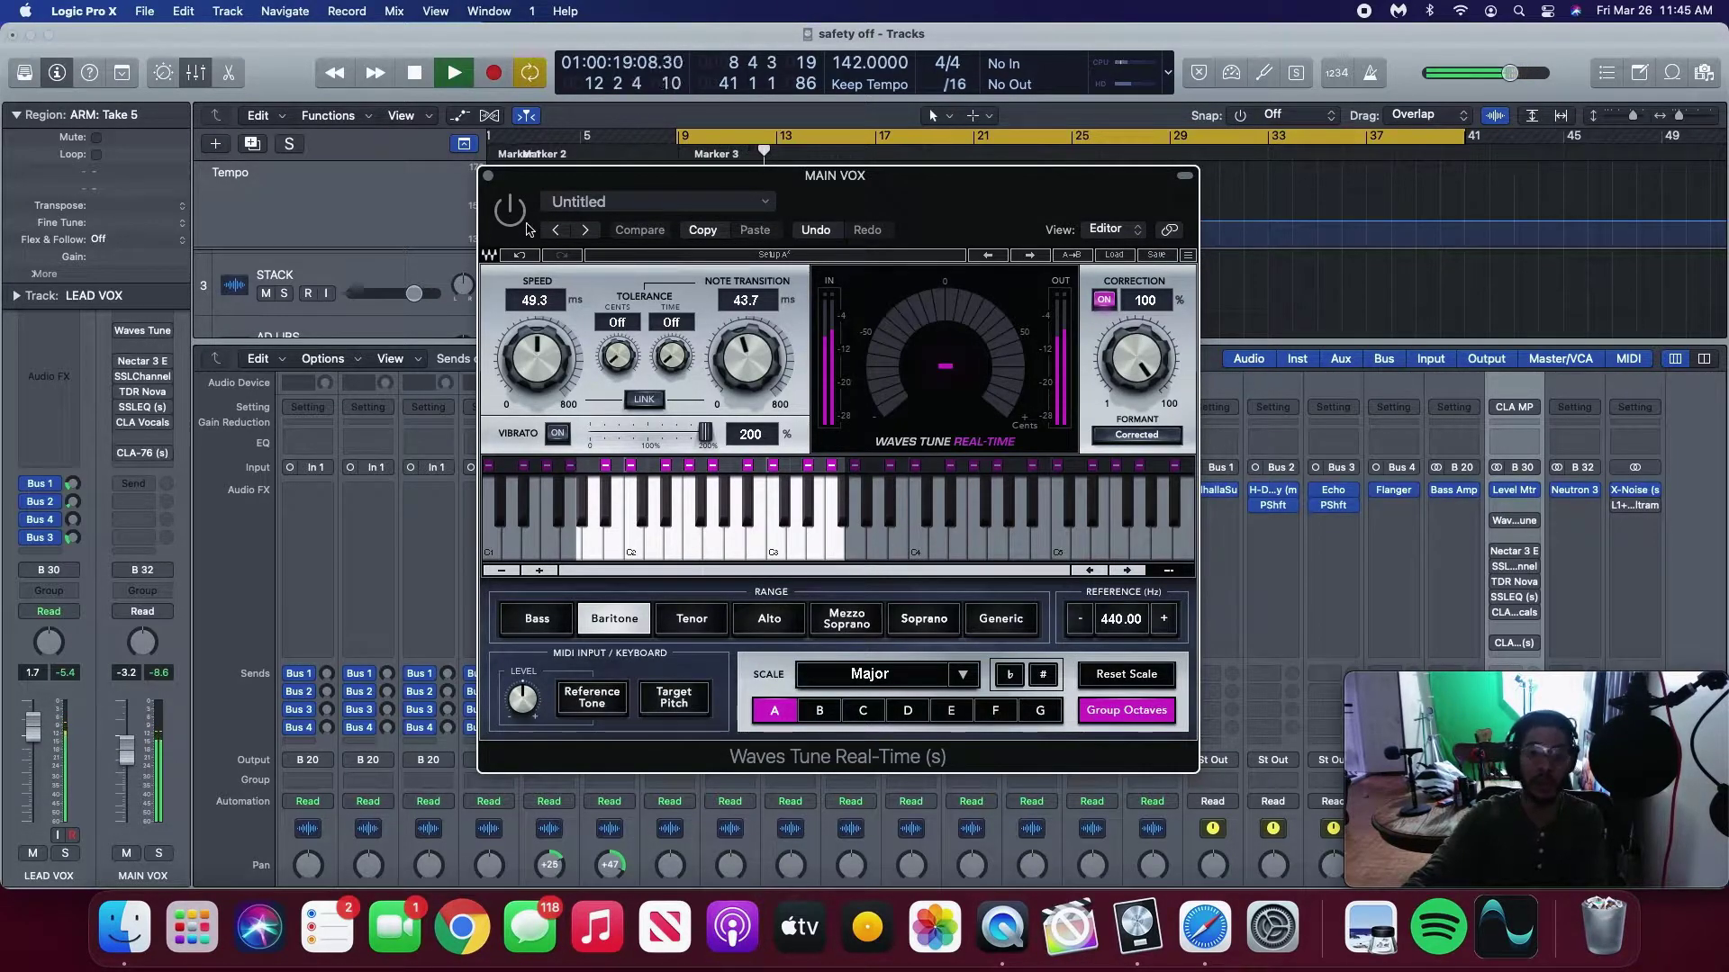
{"action": "left_click", "coordinate": [511, 212]}
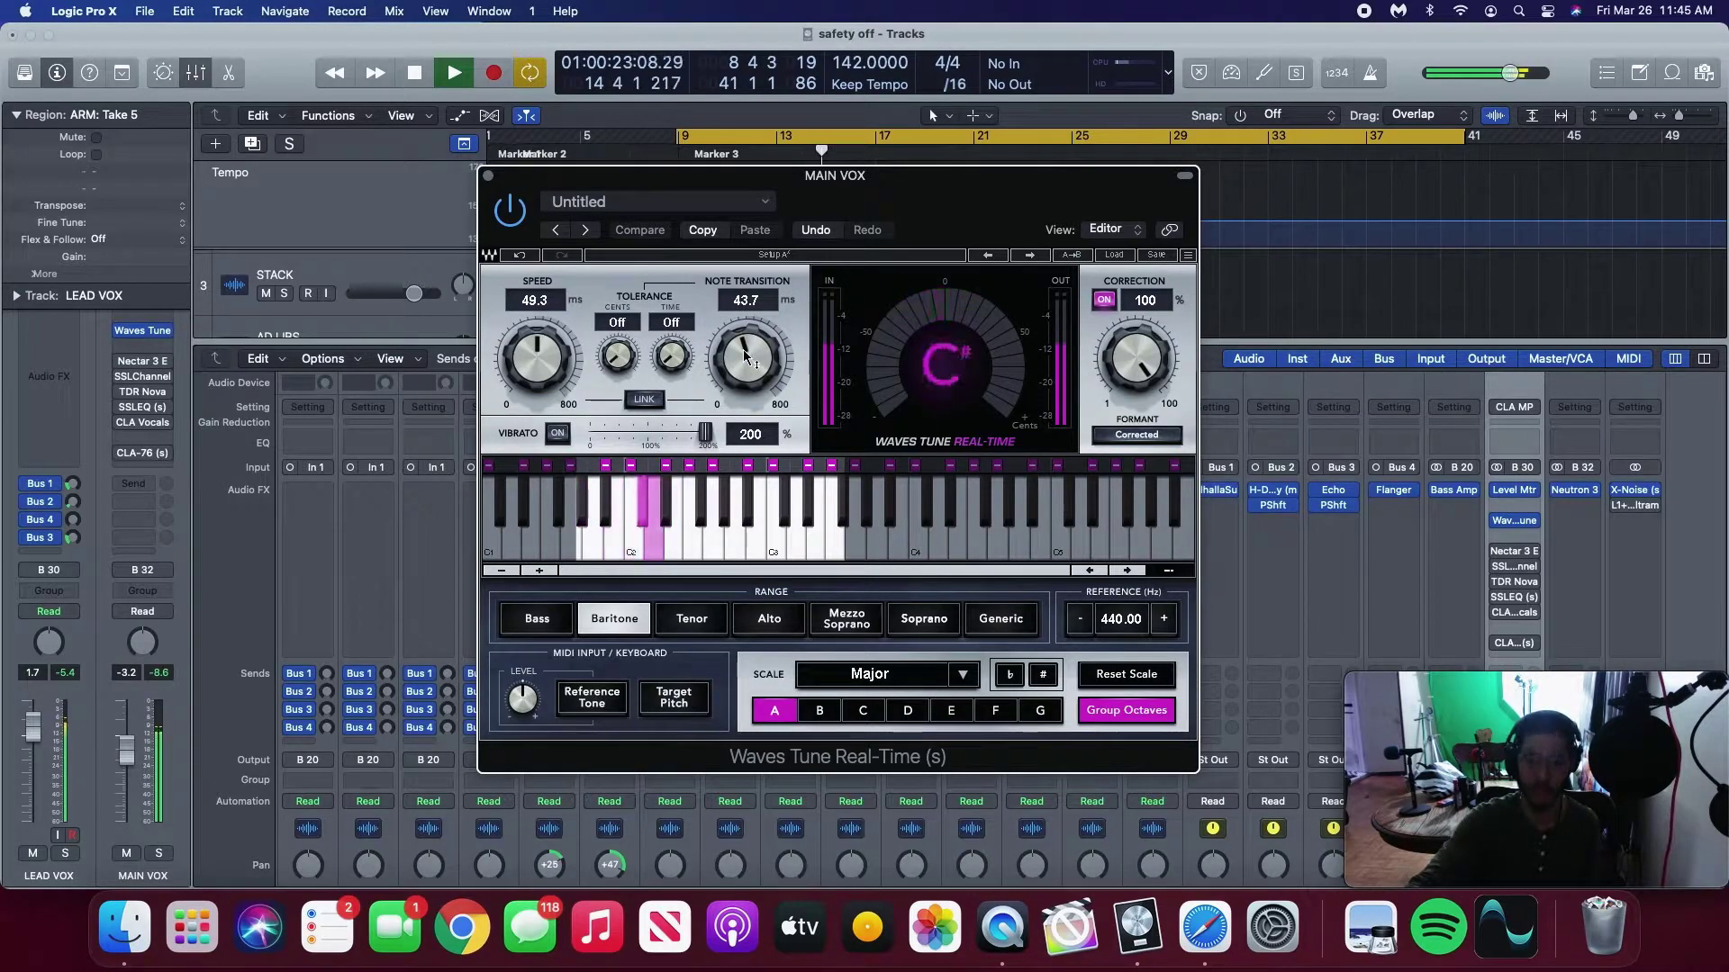
Set Waves Tune Real-Time's Note Transition to 29.2 ms and Speed to 10.7 ms during playback, and compare against the bypassed sound.
{"action": "left_click_drag", "start_coordinate": [746, 357], "coordinate": [746, 398]}
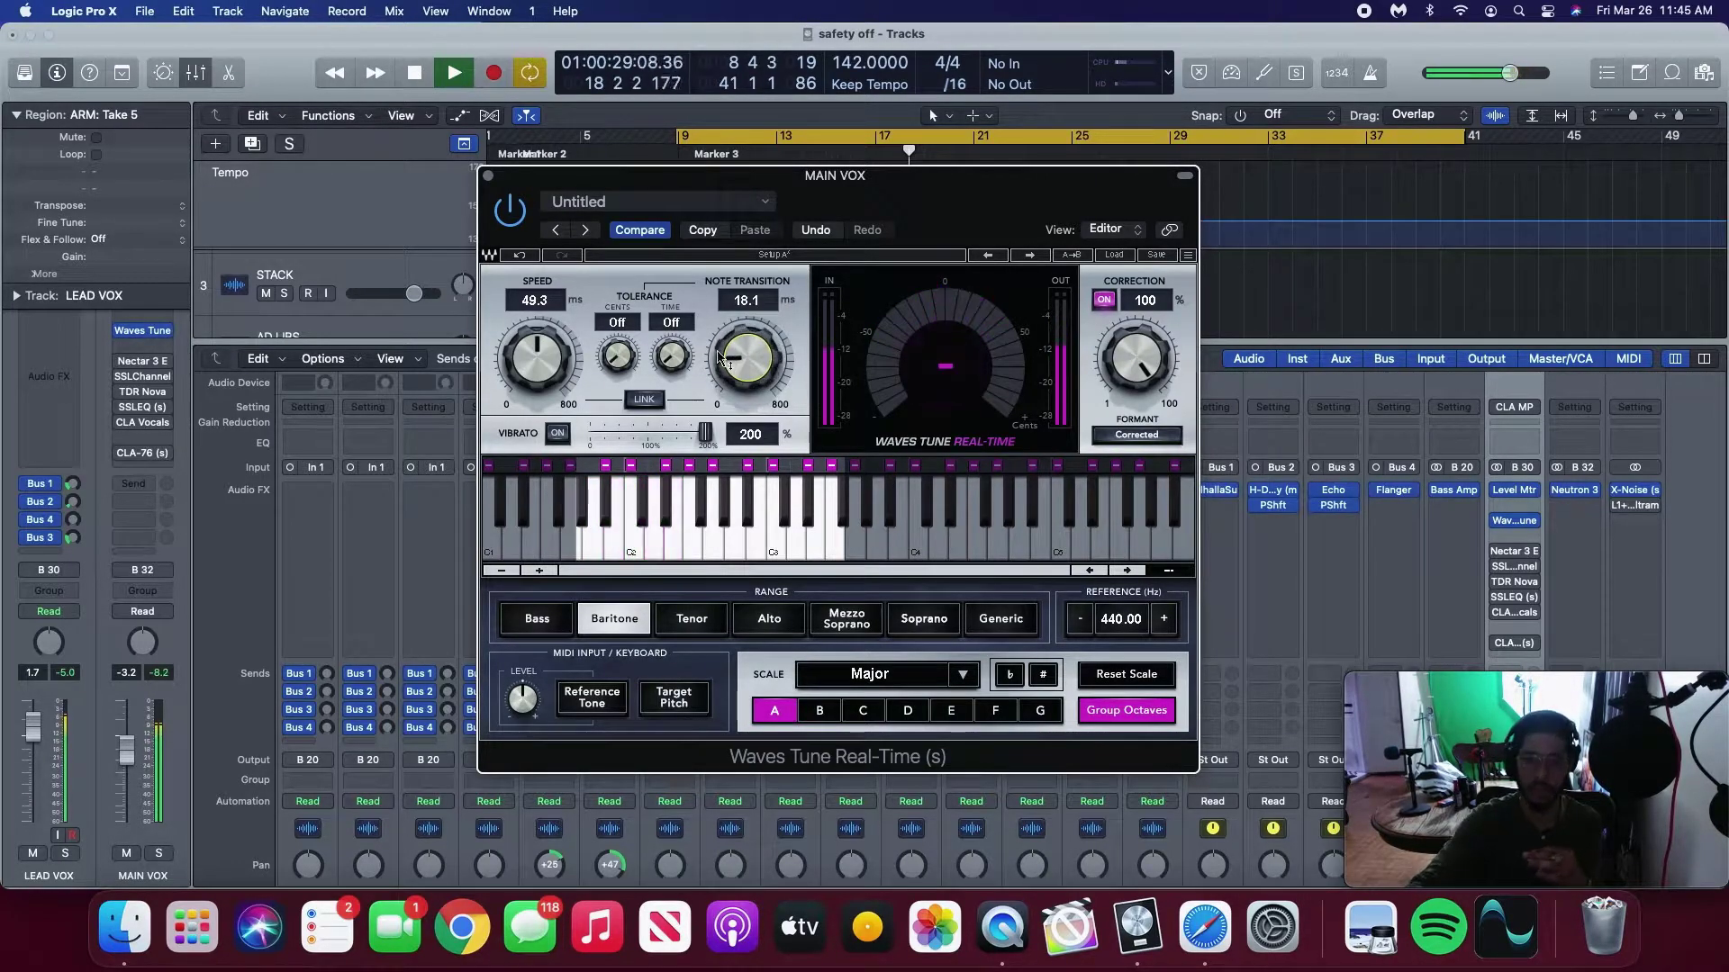
{"action": "left_click_drag", "start_coordinate": [537, 357], "coordinate": [537, 396]}
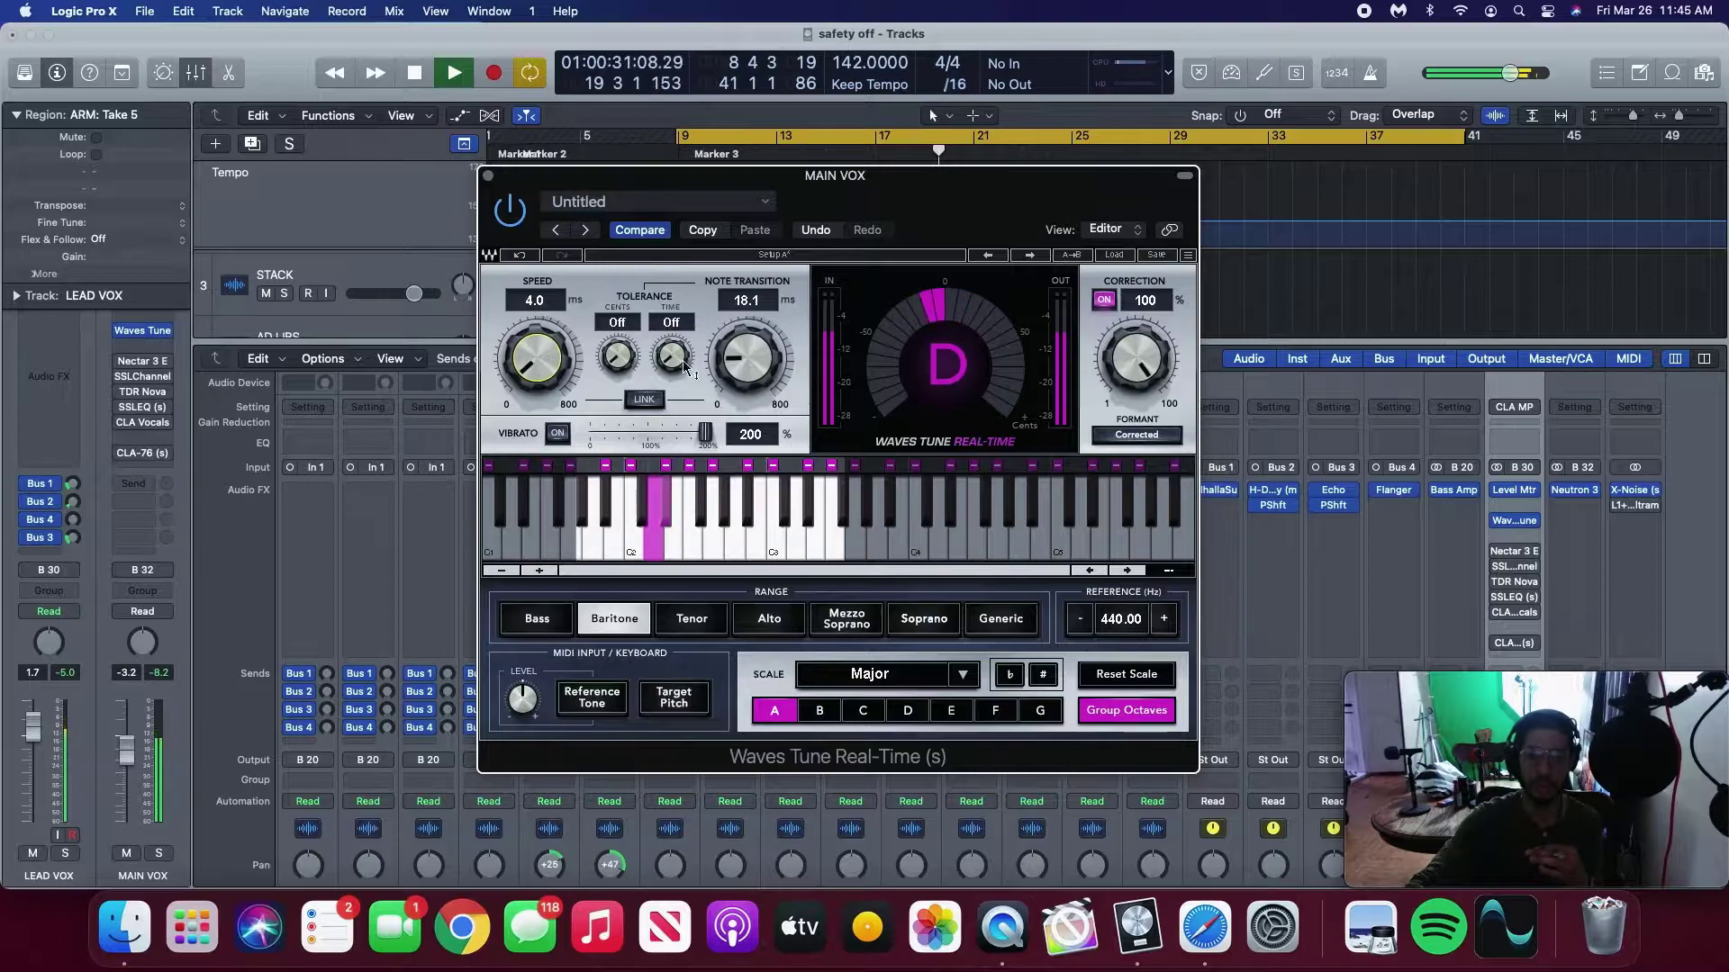
{"action": "left_click_drag", "start_coordinate": [746, 357], "coordinate": [745, 346]}
{"action": "left_click_drag", "start_coordinate": [538, 375], "coordinate": [538, 366]}
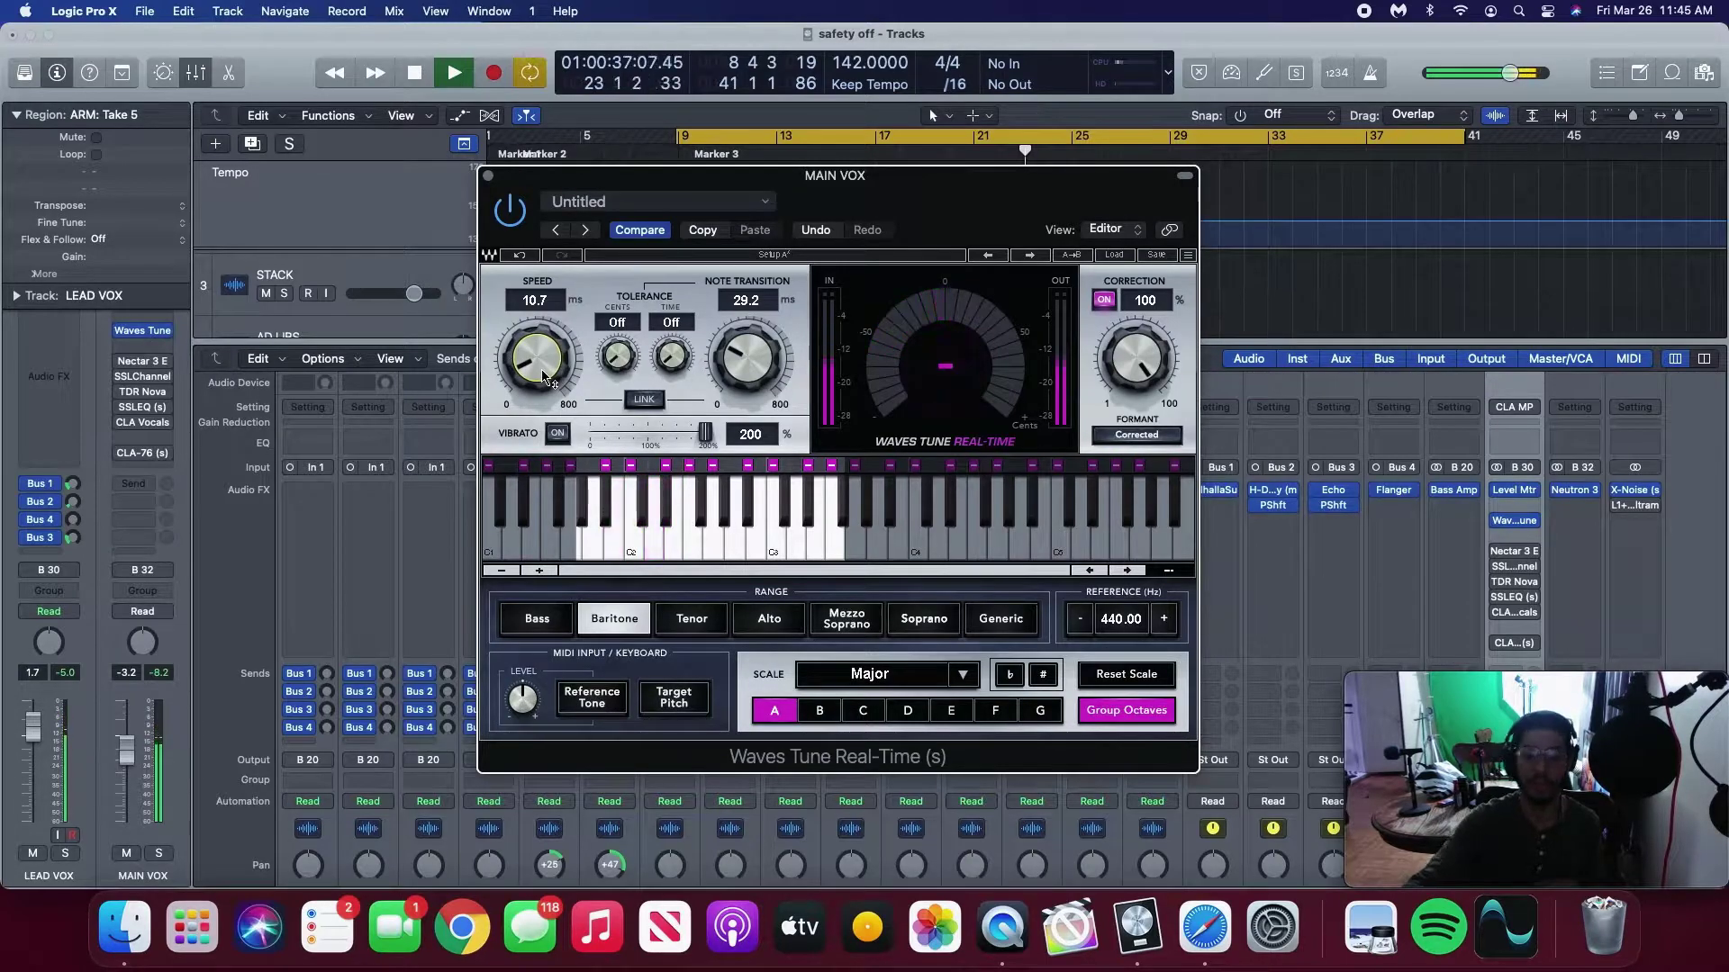
{"action": "left_click", "coordinate": [511, 215]}
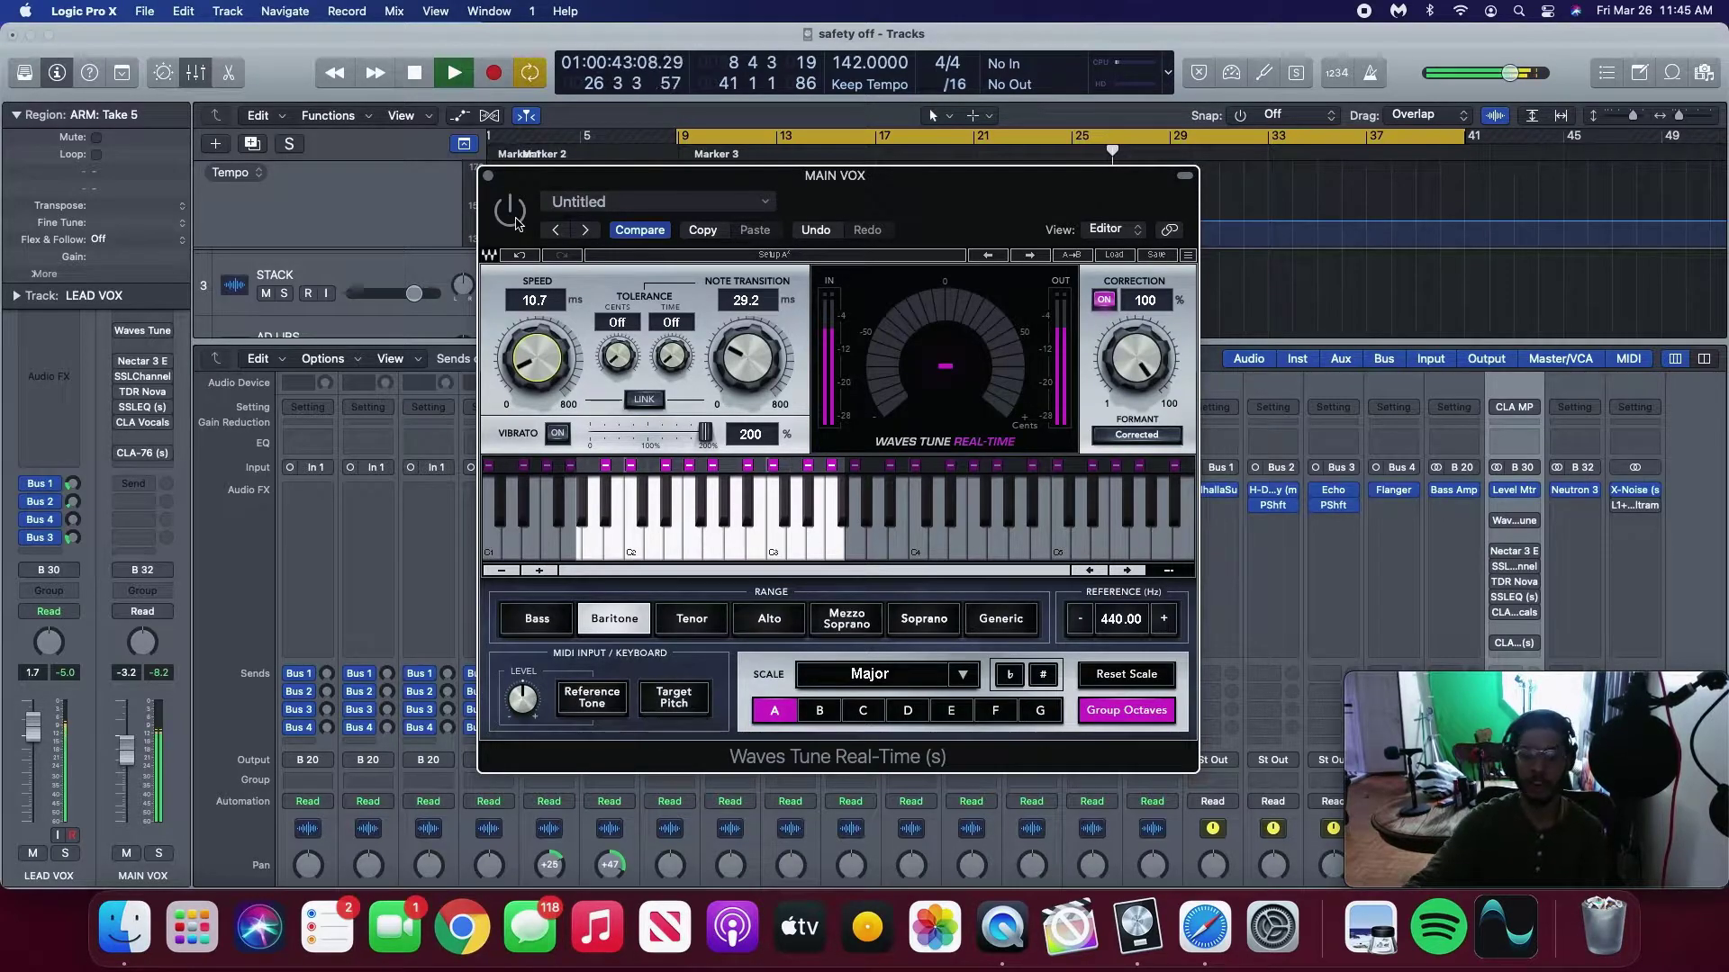
{"action": "left_click", "coordinate": [513, 216]}
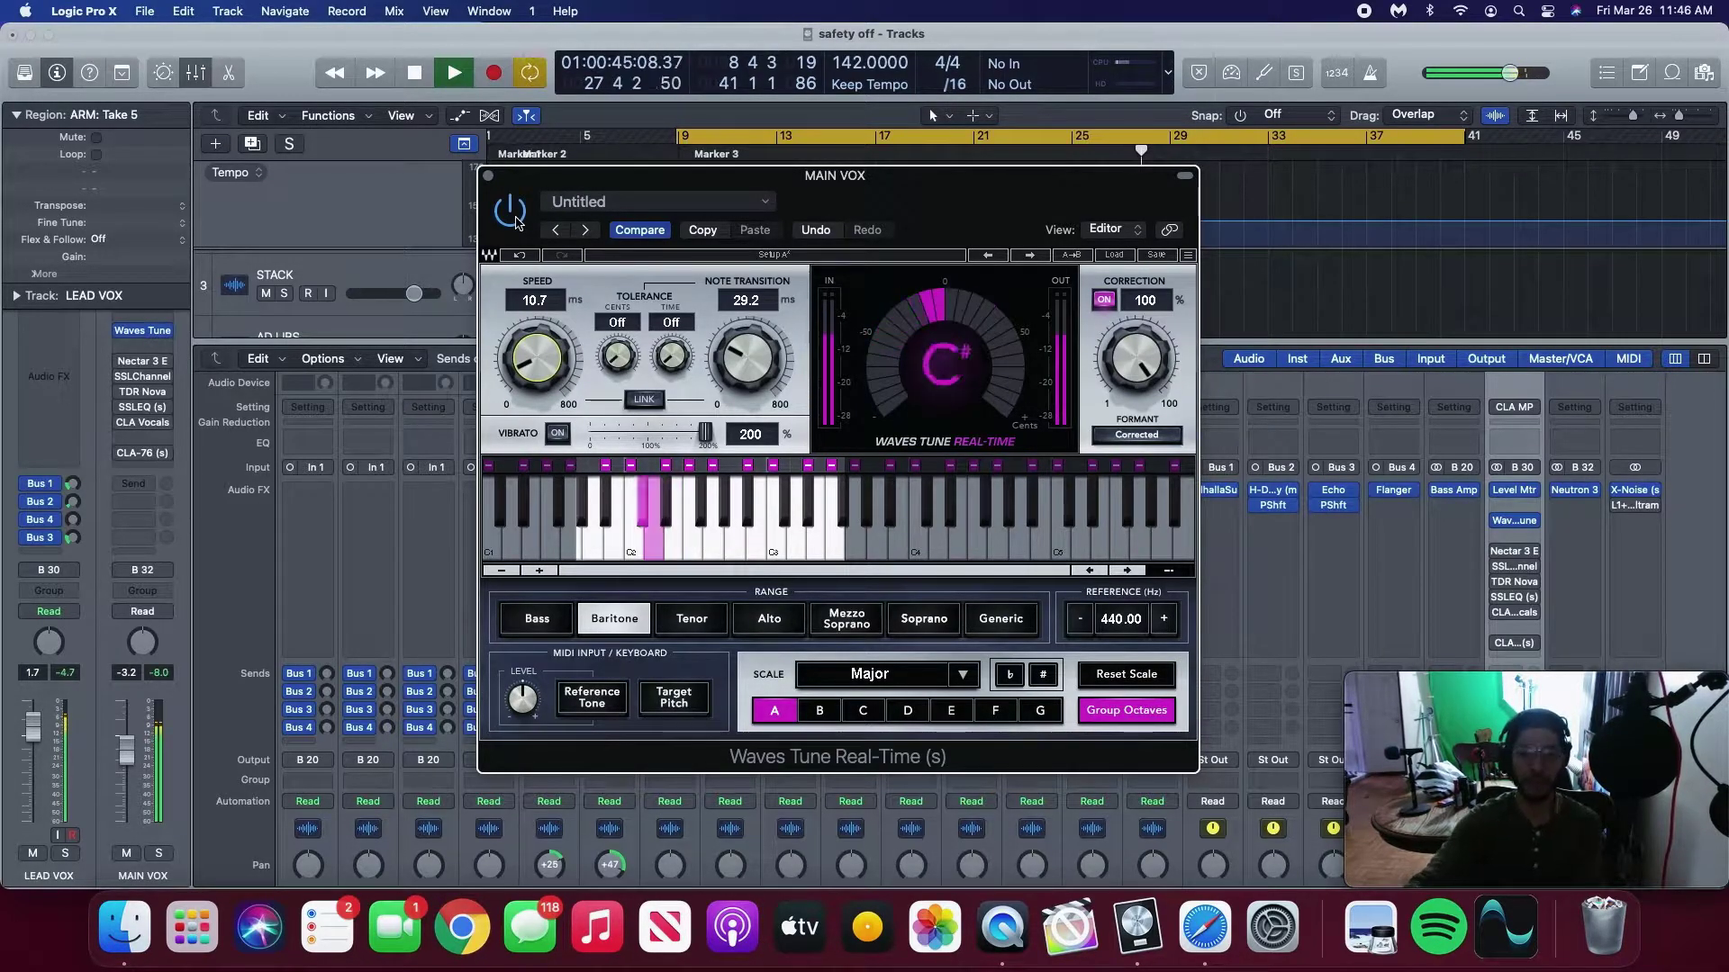
Audition slower and faster Speed settings, settle on Speed 1.0 ms and Note Transition 37.2 ms, and save the project.
{"action": "mouse_move", "coordinate": [536, 358]}
{"action": "left_mouse_down"}
{"action": "mouse_move", "coordinate": [536, 333]}
{"action": "mouse_move", "coordinate": [536, 362]}
{"action": "left_mouse_up"}
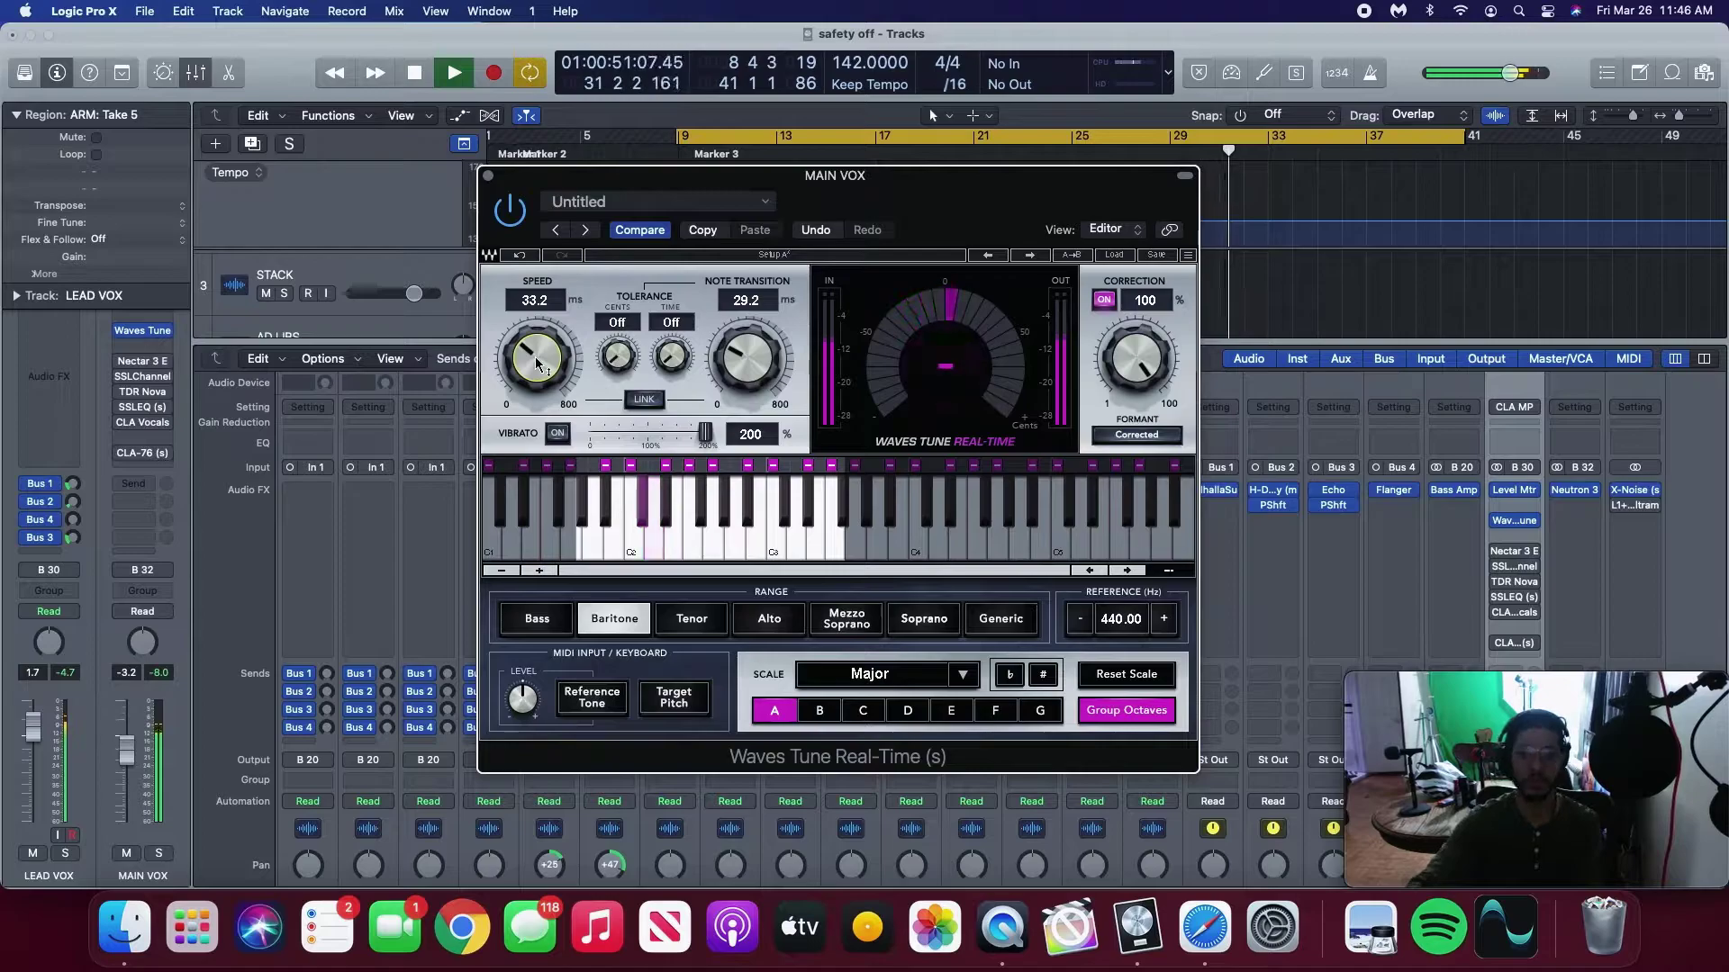
{"action": "left_click_drag", "start_coordinate": [543, 363], "coordinate": [543, 343]}
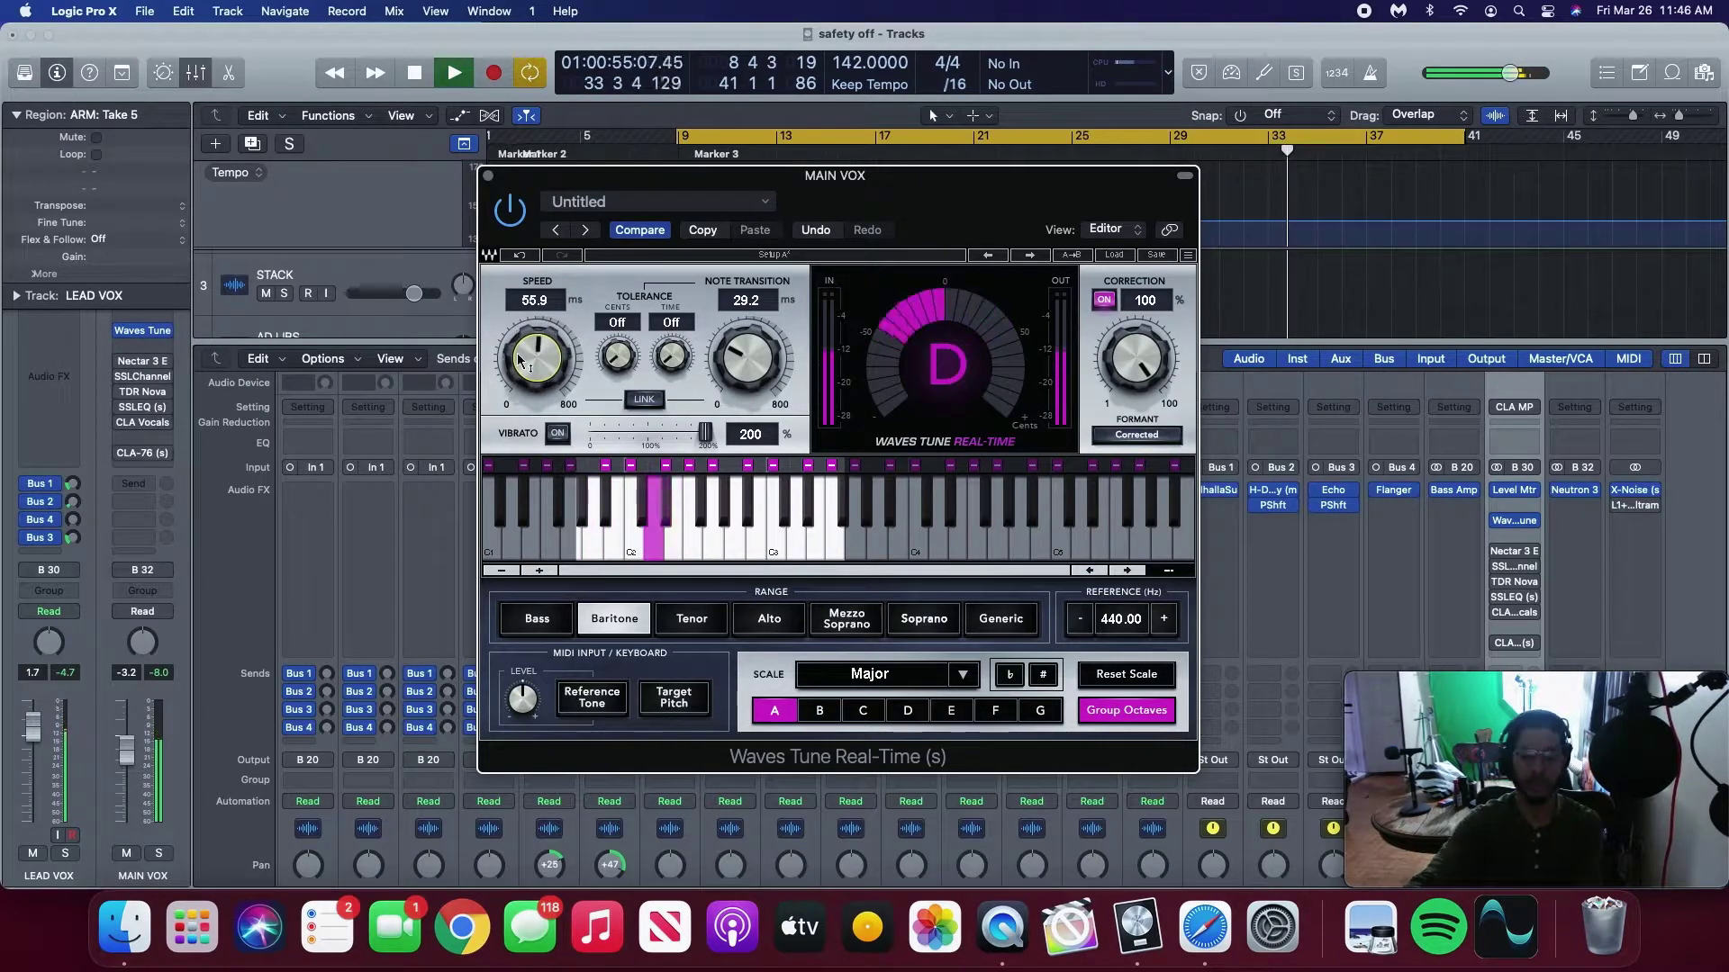
{"action": "mouse_move", "coordinate": [543, 342]}
{"action": "left_mouse_down"}
{"action": "mouse_move", "coordinate": [543, 387]}
{"action": "mouse_move", "coordinate": [515, 344]}
{"action": "left_mouse_up"}
{"action": "key", "text": "space"}
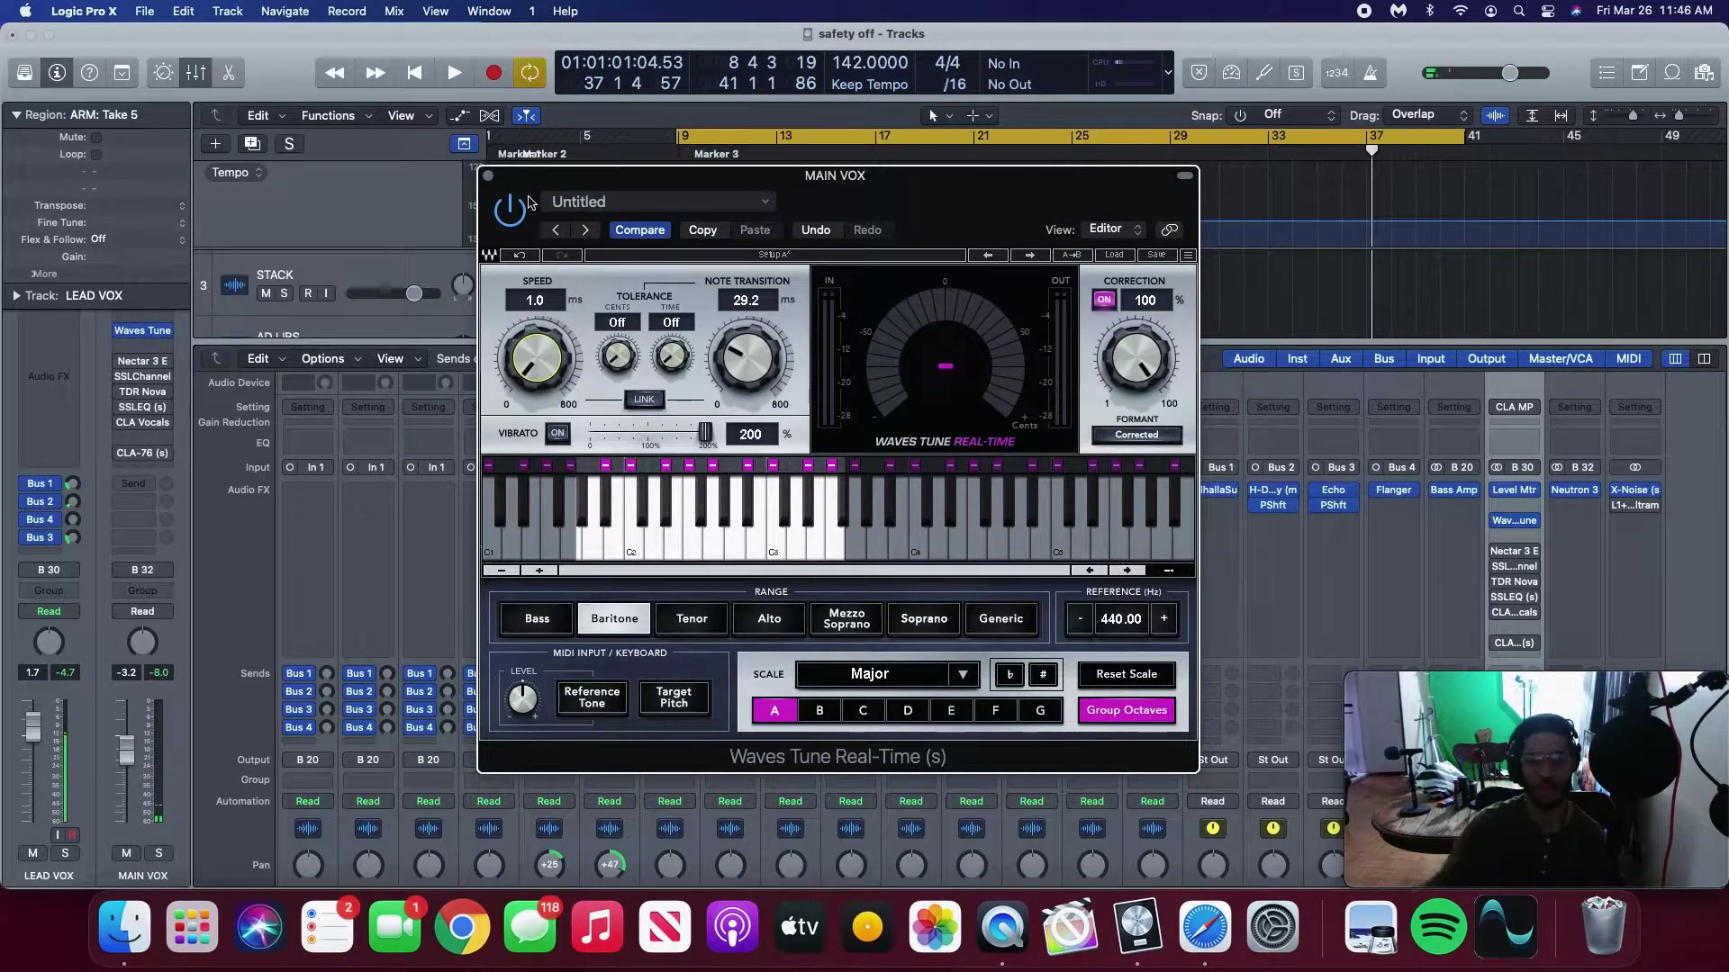
{"action": "left_click_drag", "start_coordinate": [727, 351], "coordinate": [728, 337]}
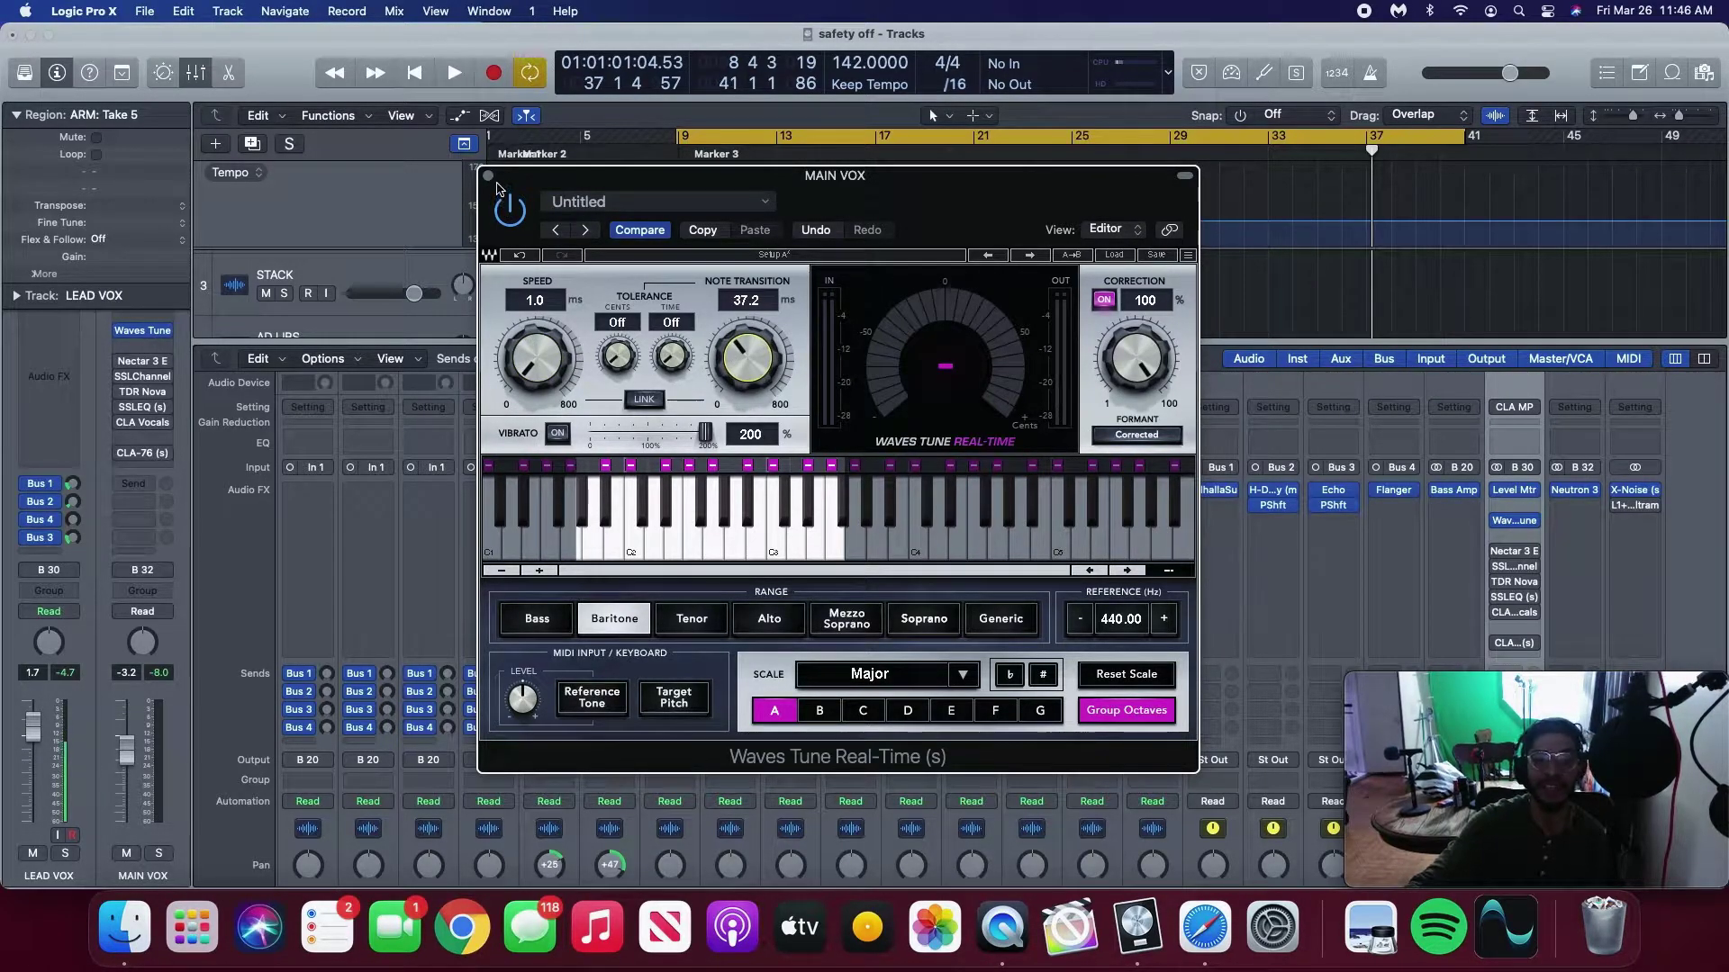
{"action": "key", "text": "super+s"}
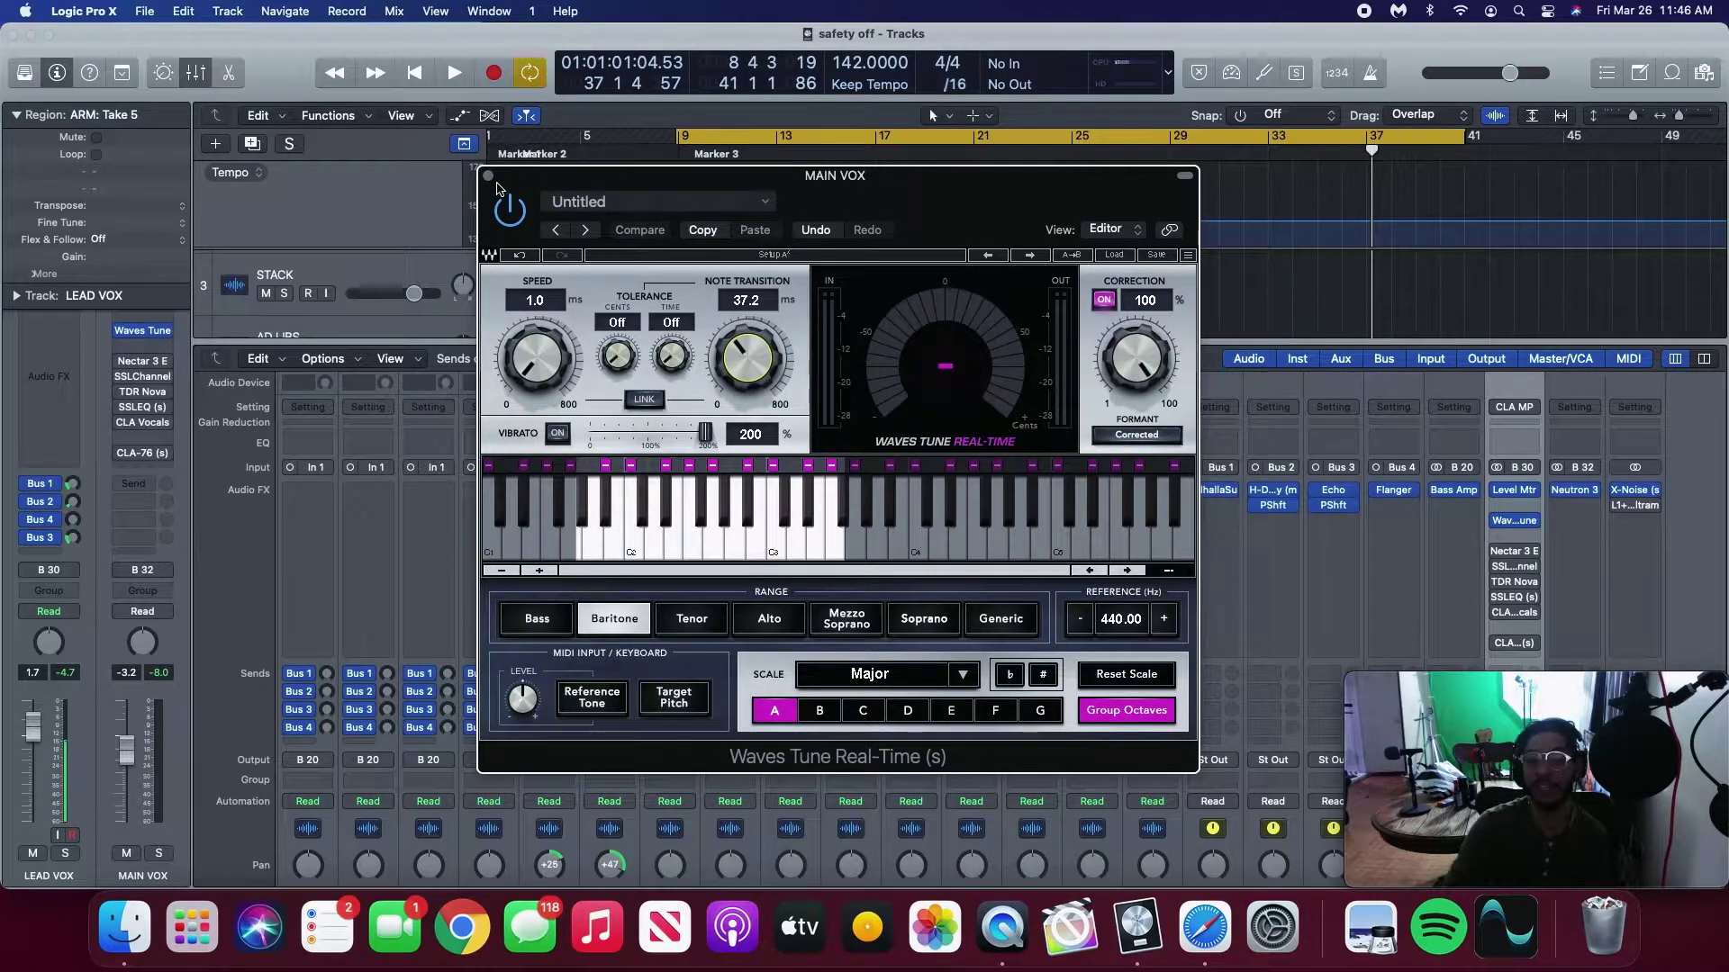
Enable Nectar 3 Elements on the MAIN VOX channel with its output level lowered to 4.9, comparing it against bypass during playback.
{"action": "left_click", "coordinate": [1514, 551]}
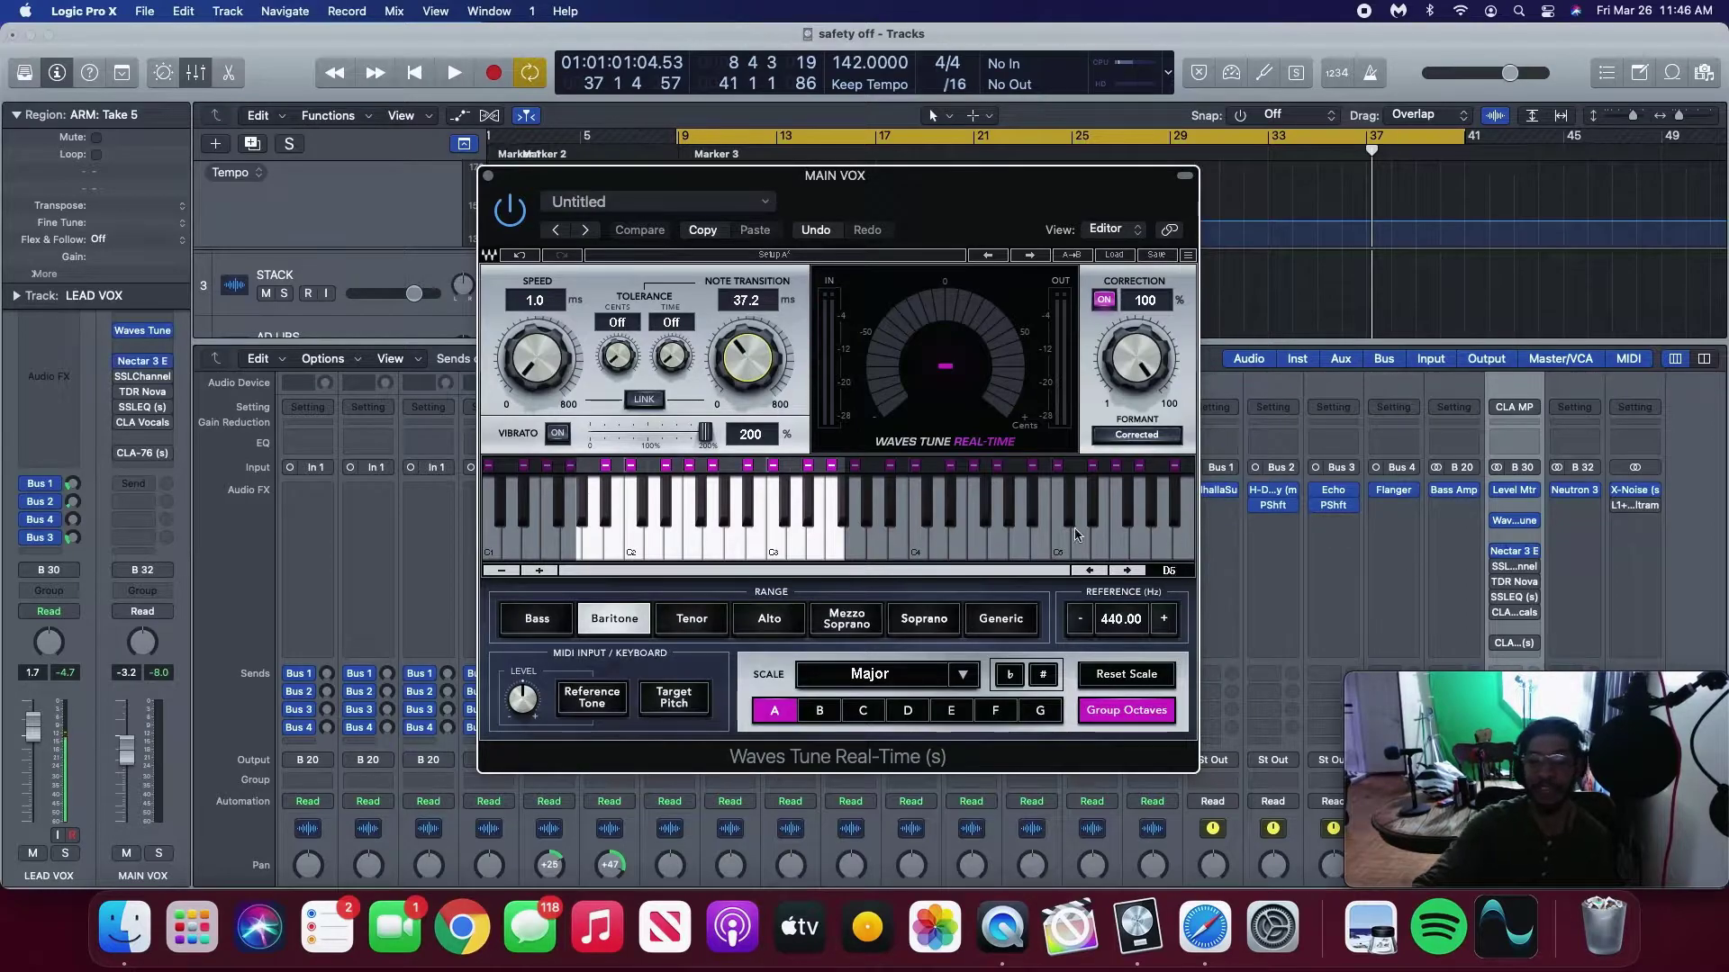
{"action": "left_click_drag", "start_coordinate": [724, 141], "coordinate": [957, 284]}
{"action": "left_click", "coordinate": [489, 175]}
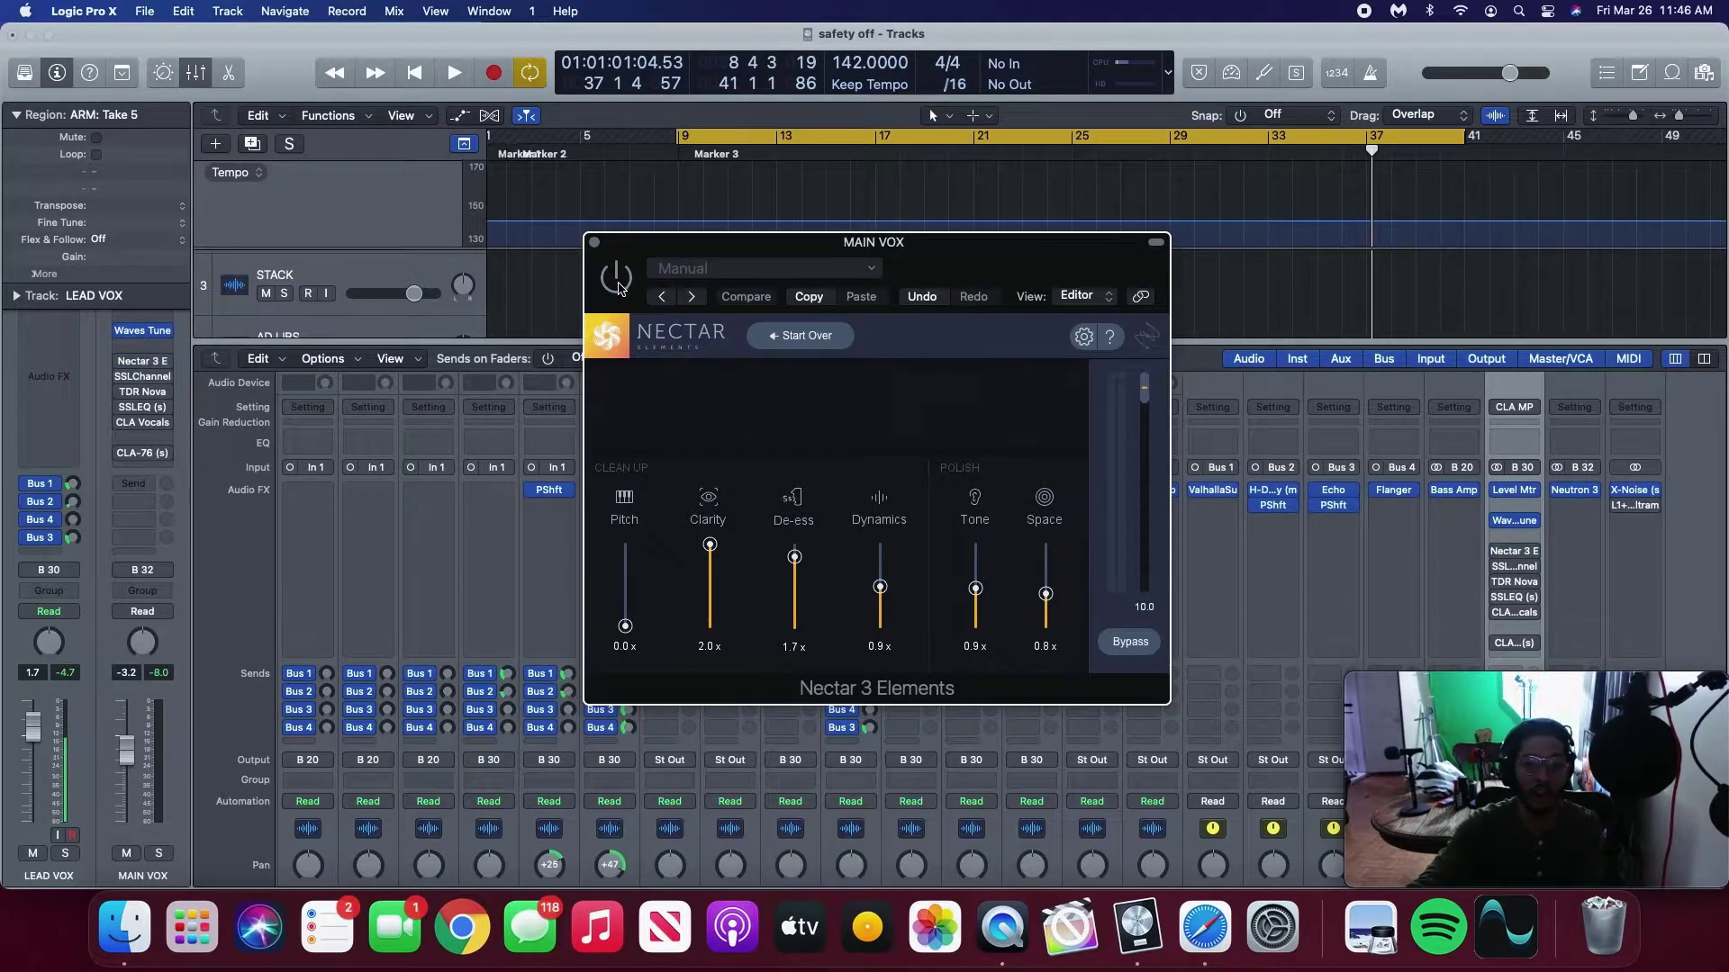
{"action": "key", "text": "space"}
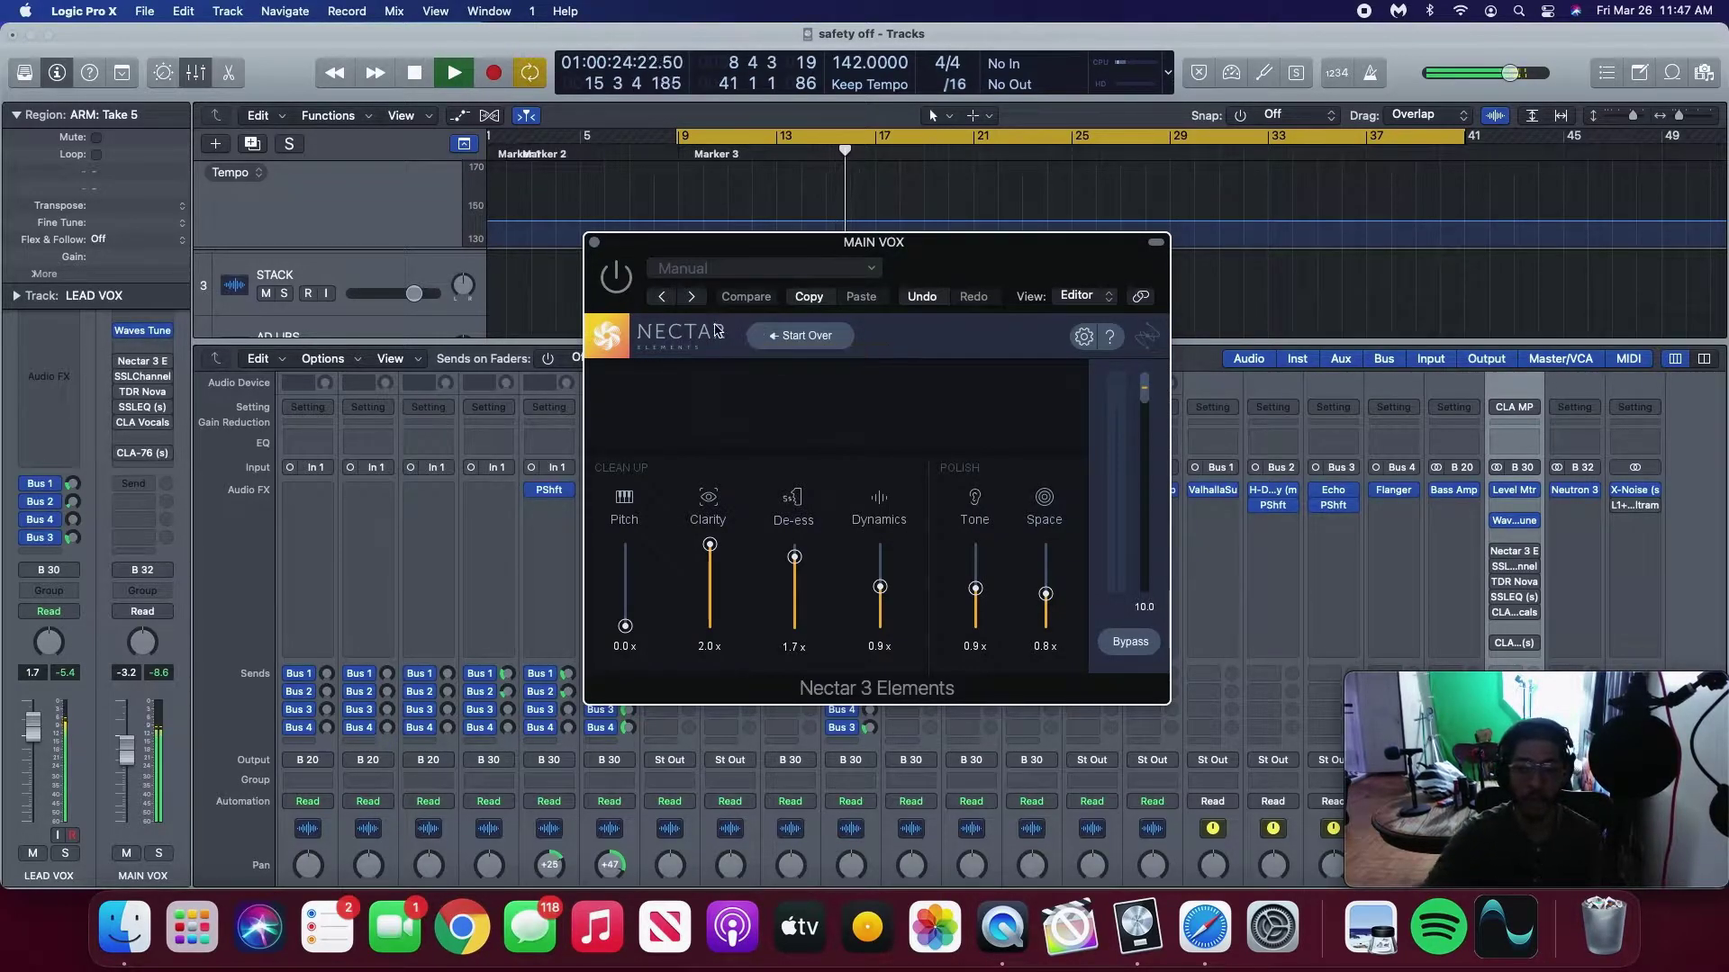
{"action": "left_click_drag", "start_coordinate": [1139, 399], "coordinate": [1159, 402]}
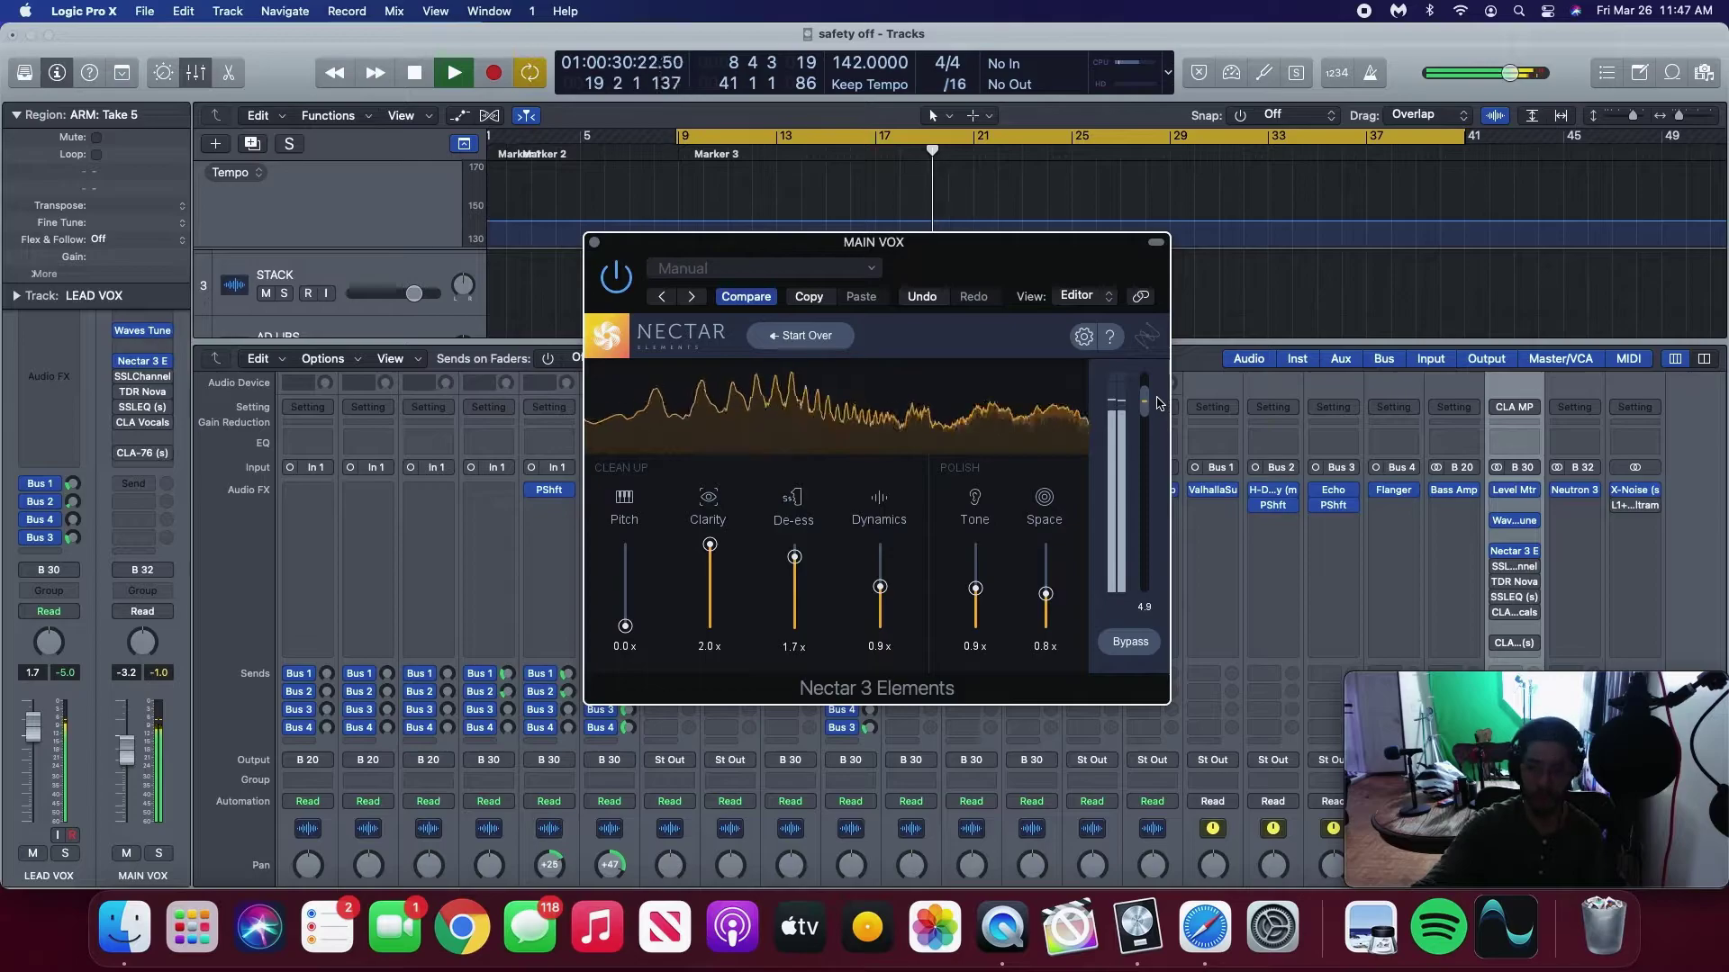
{"action": "left_click", "coordinate": [618, 281]}
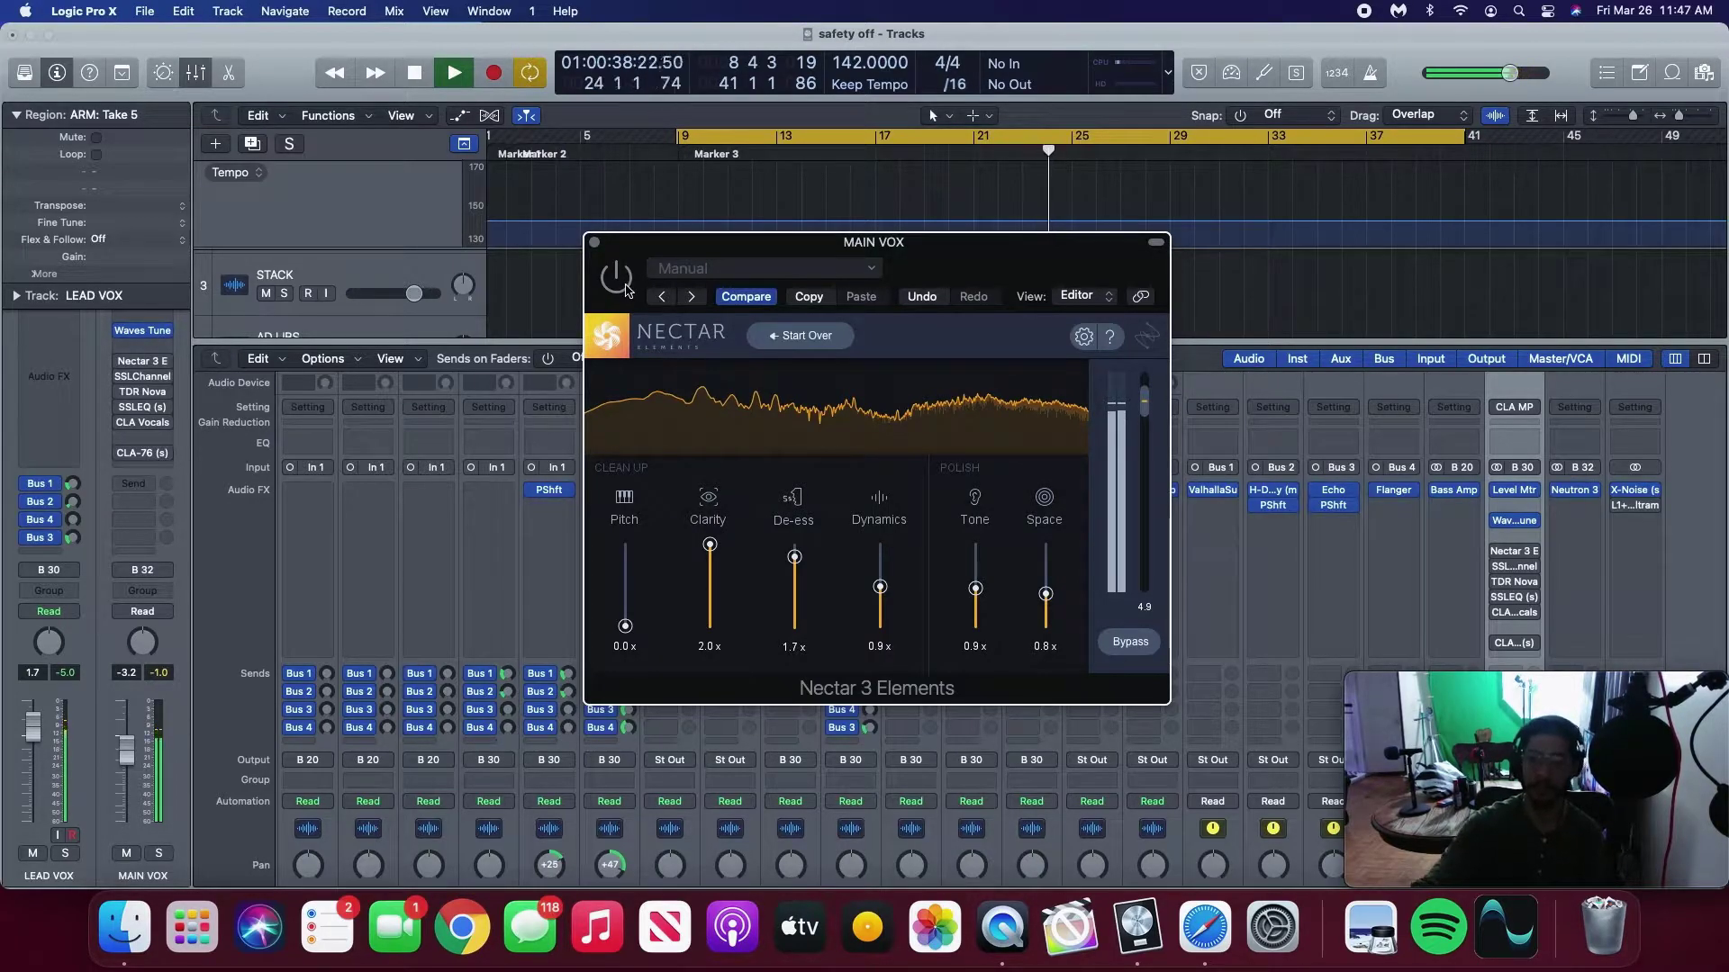
{"action": "left_click", "coordinate": [621, 281]}
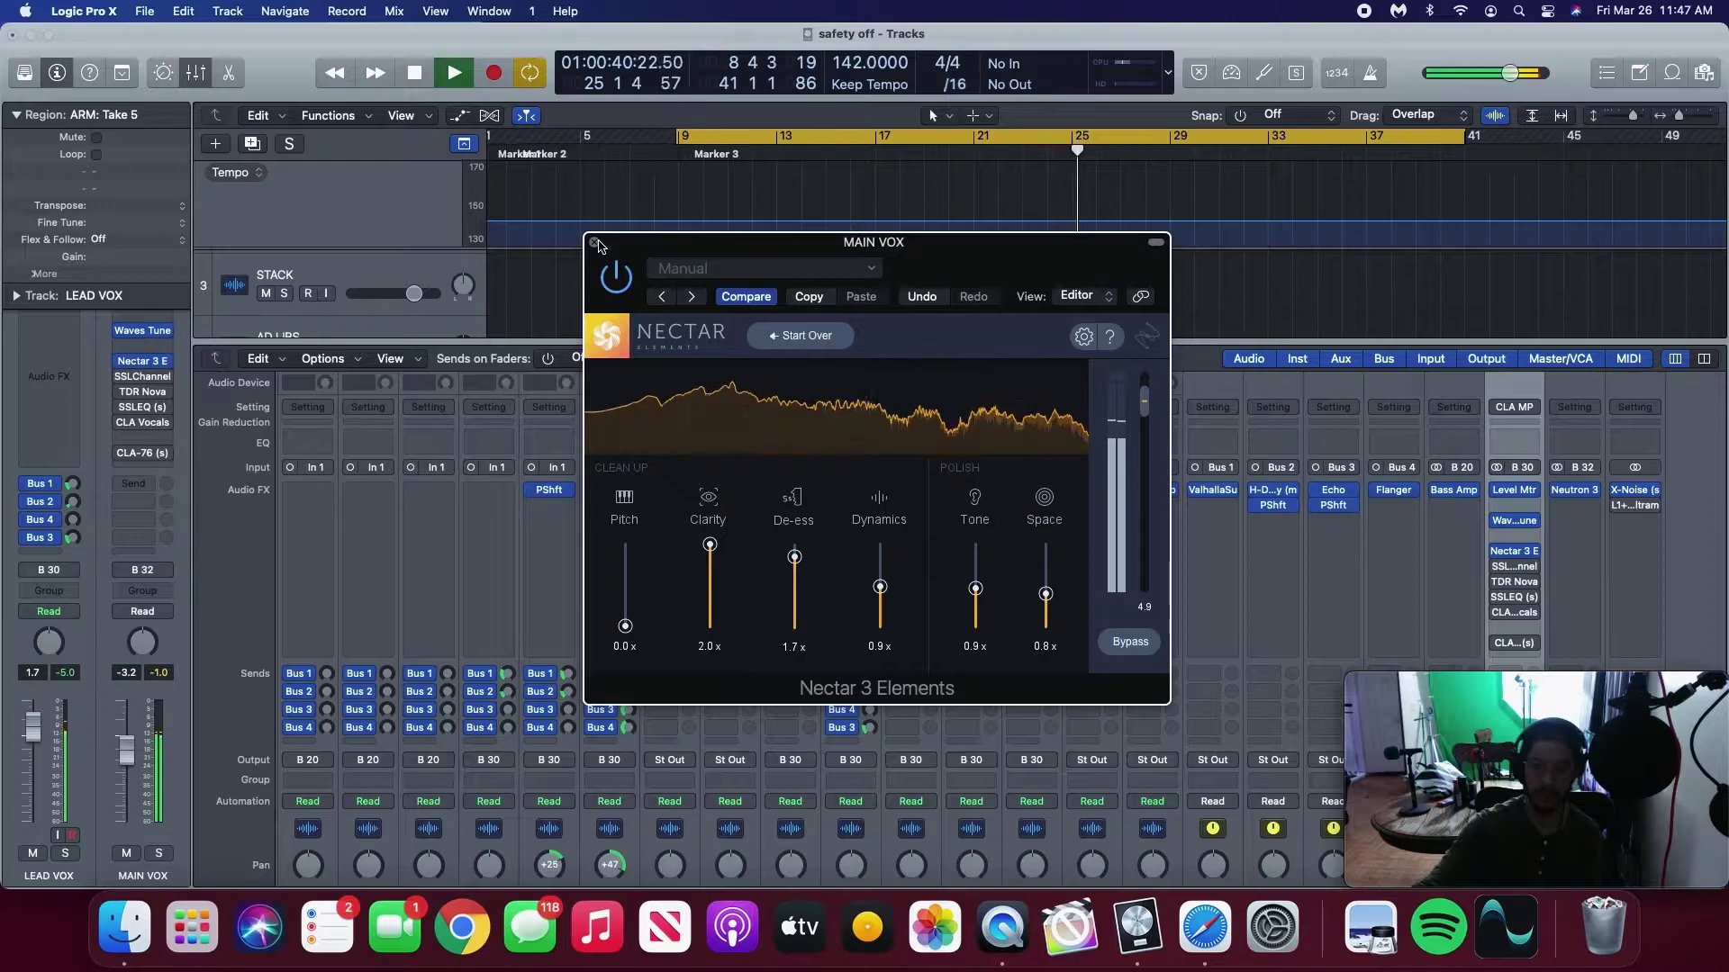
{"action": "left_click_drag", "start_coordinate": [1144, 398], "coordinate": [1143, 397]}
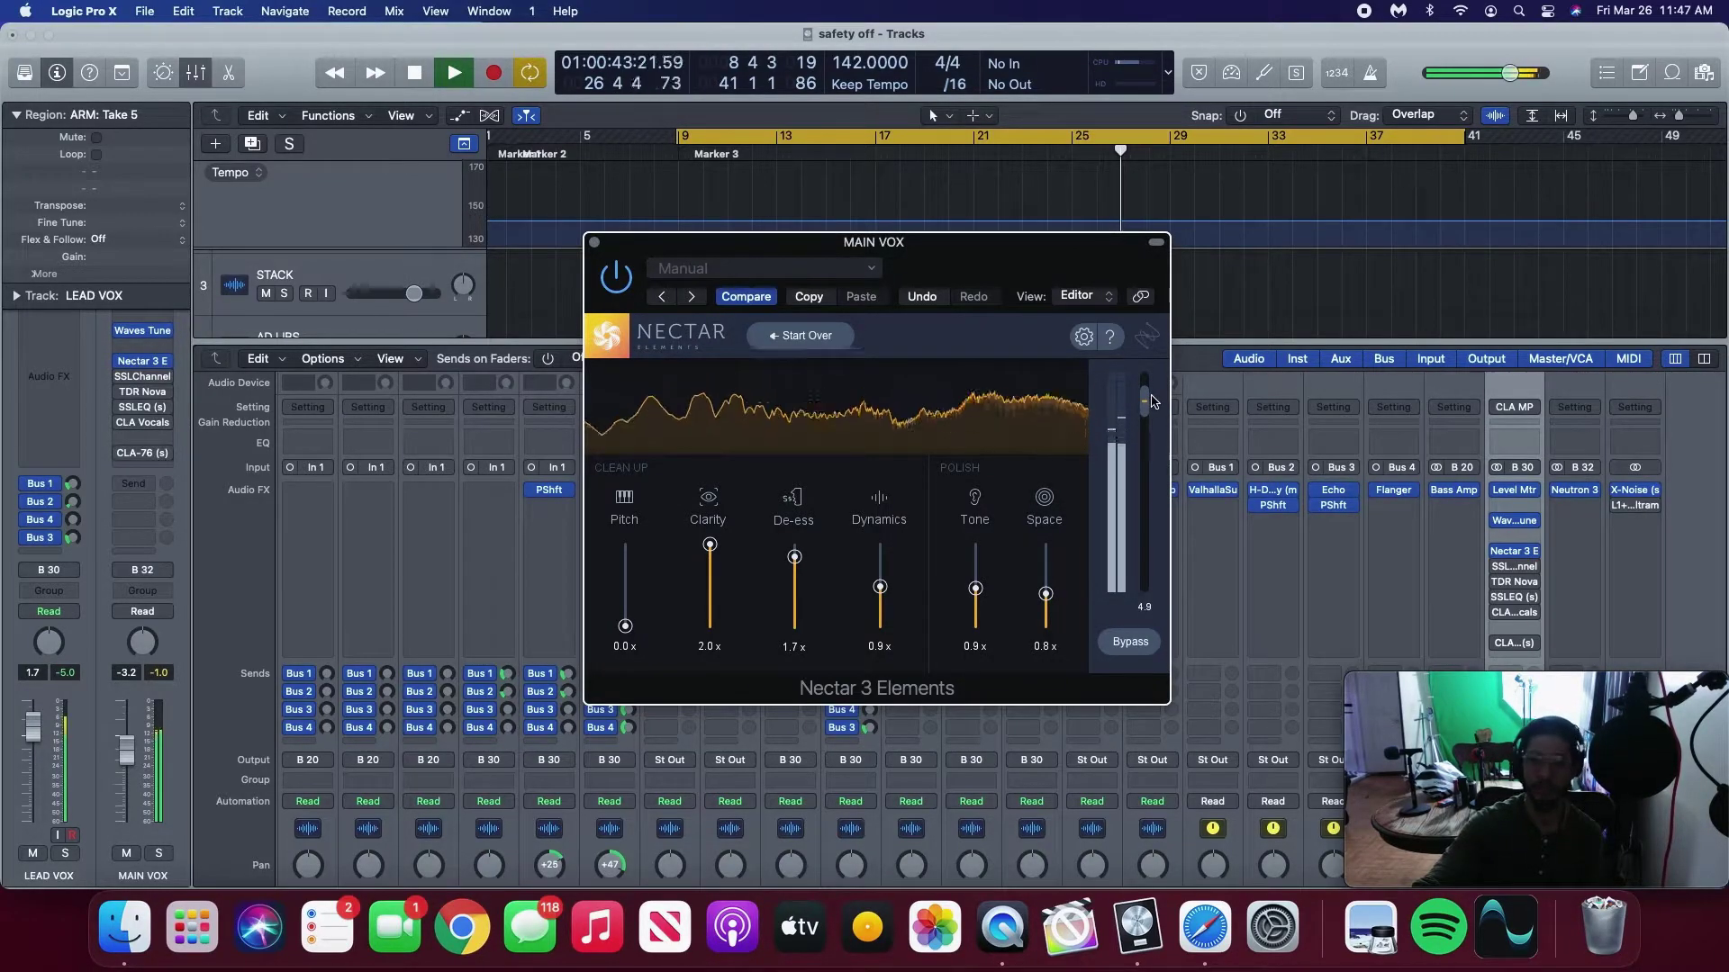
{"action": "left_click", "coordinate": [595, 244]}
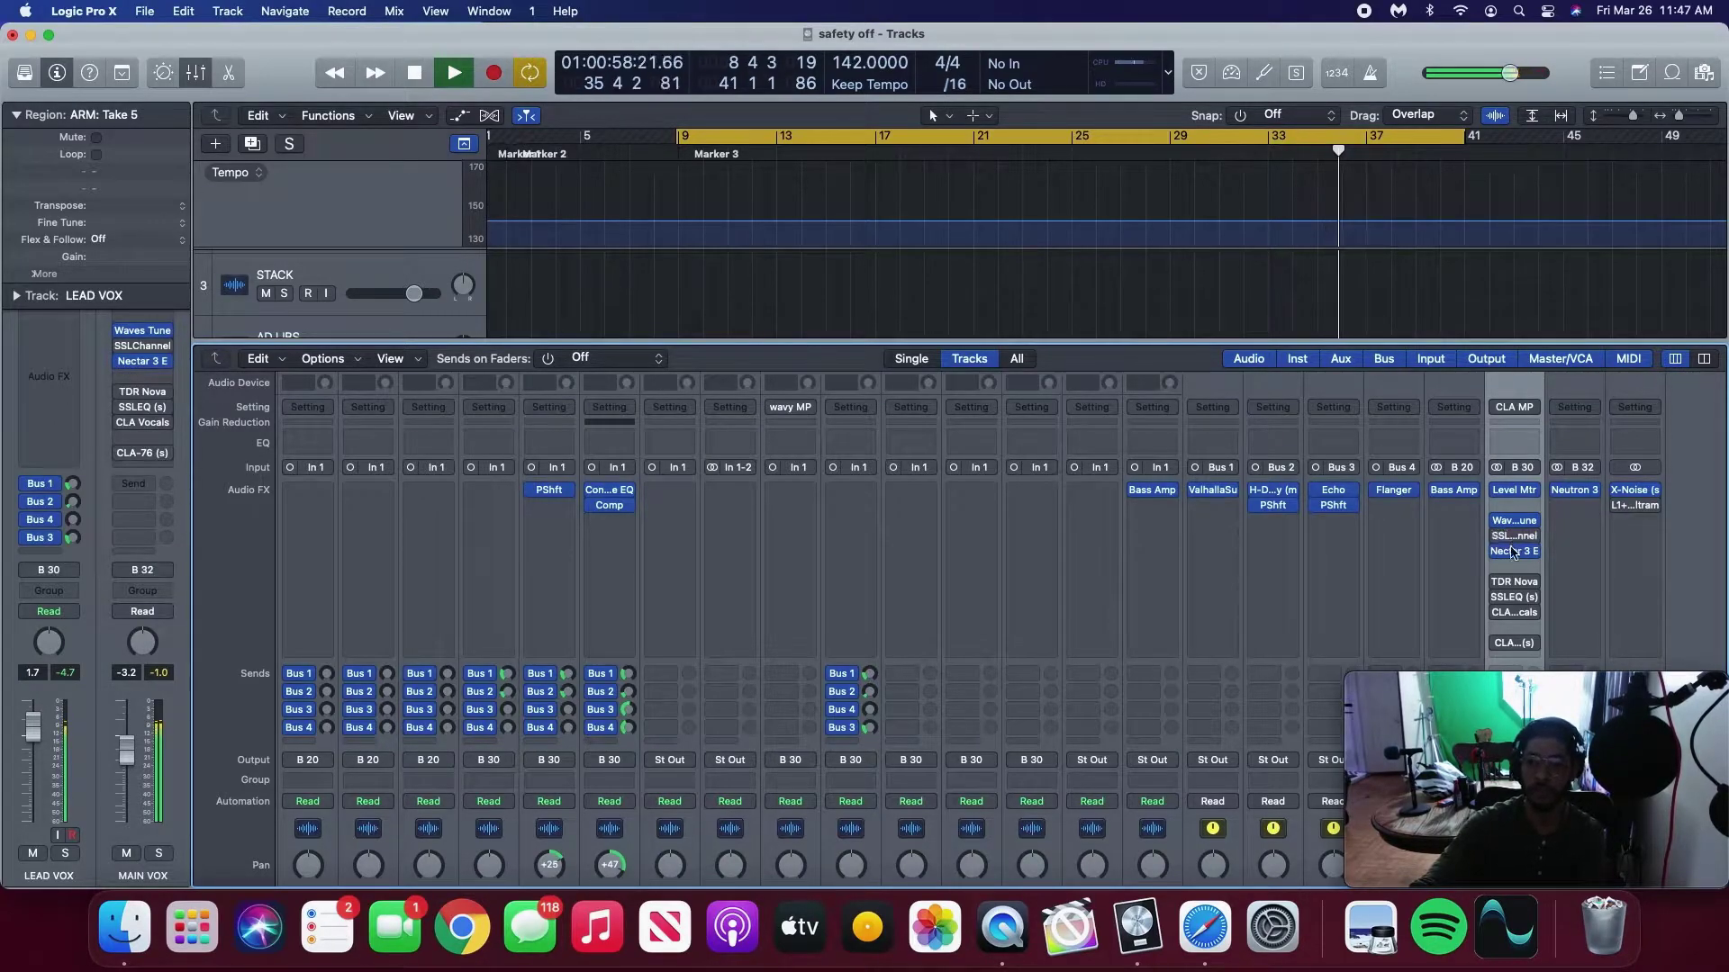
Enable SSLChannel on the MAIN VOX channel and play the start of the verse through it with Nectar 3 Elements bypassed.
{"action": "mouse_move", "coordinate": [1503, 560]}
{"action": "key", "text": "space"}
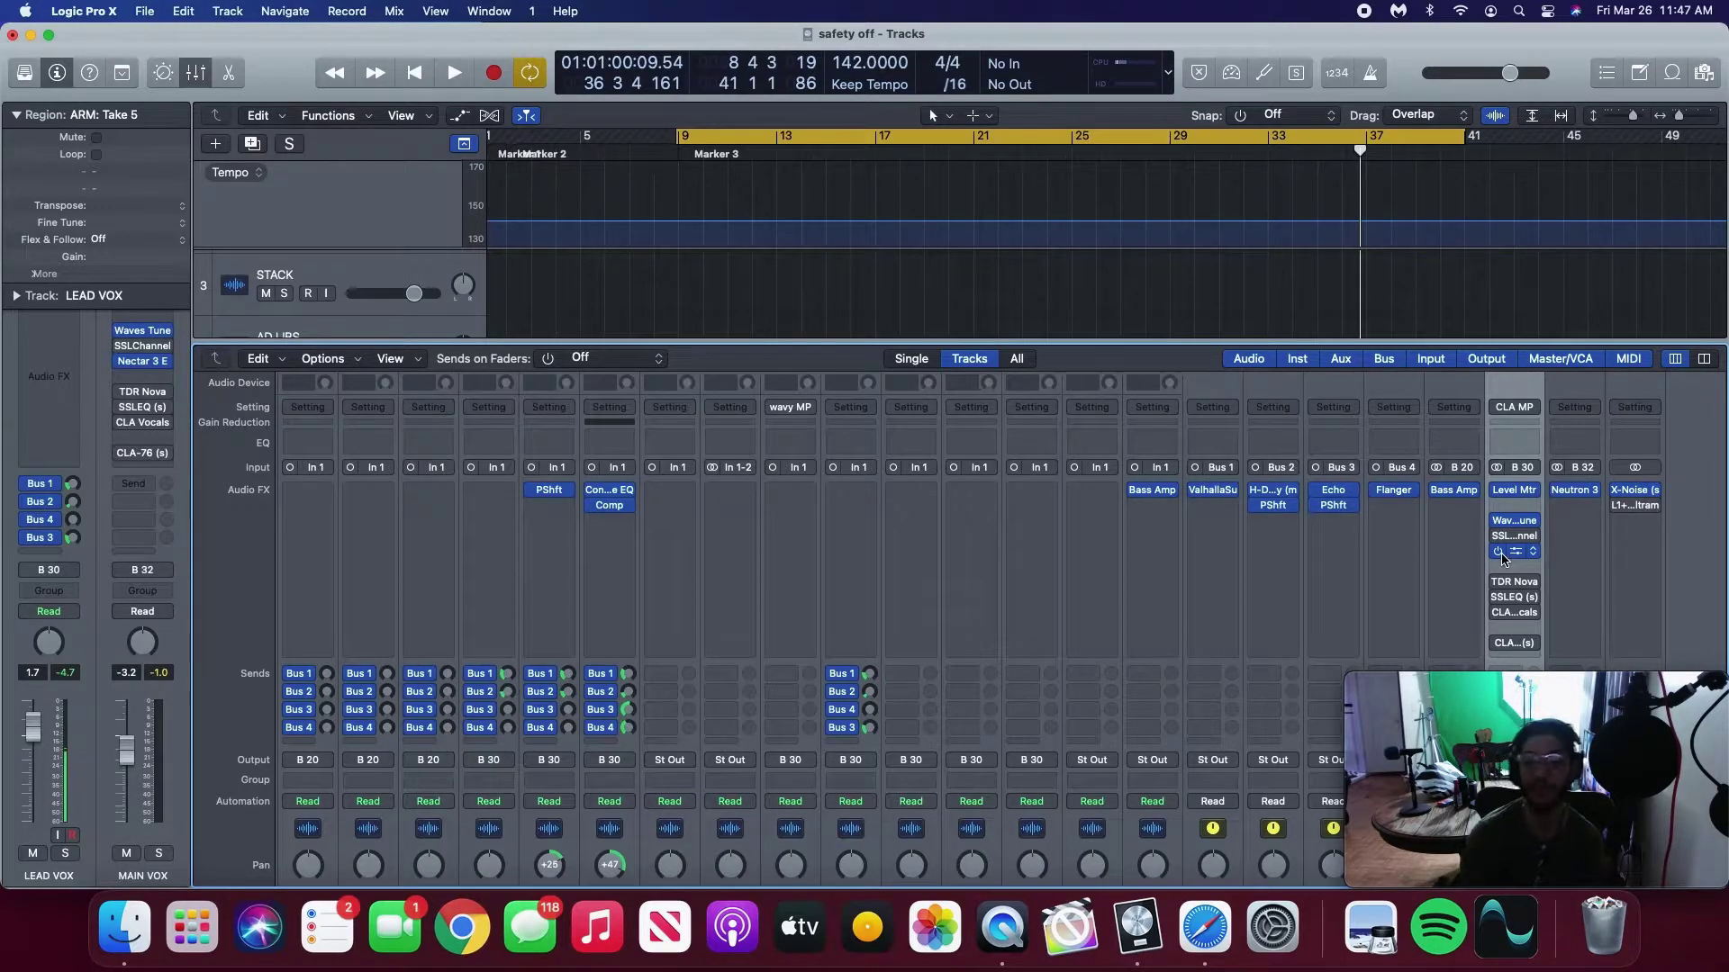
{"action": "left_click", "coordinate": [1511, 537]}
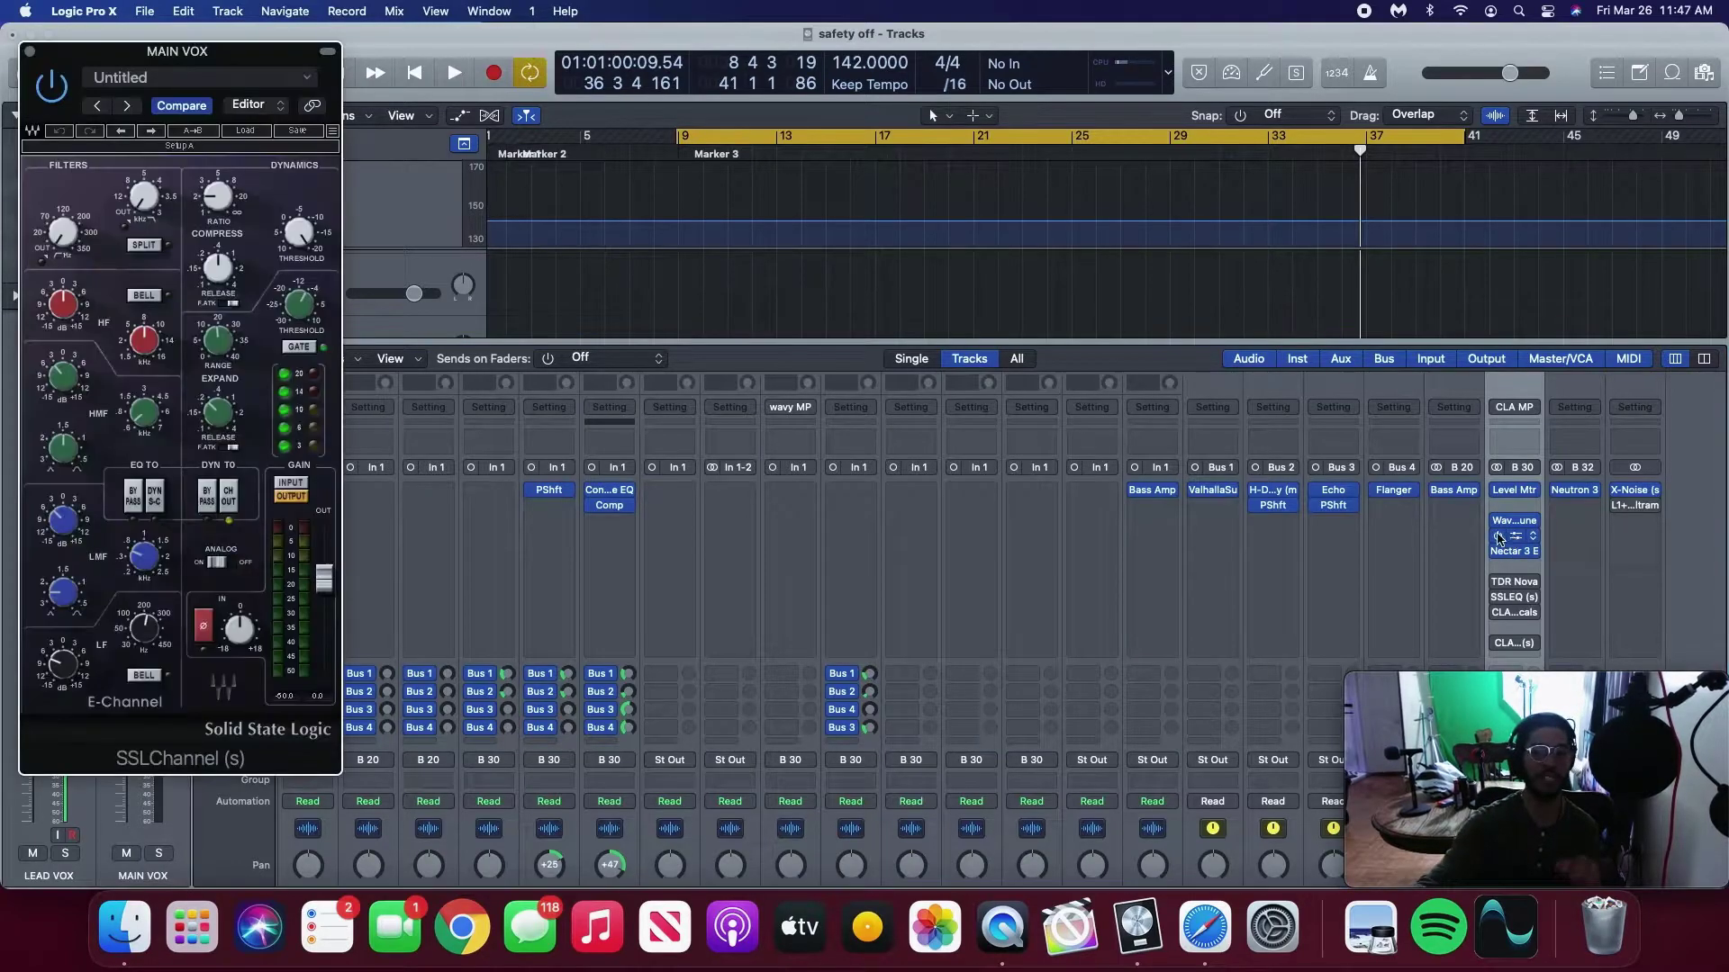
{"action": "key", "text": "space"}
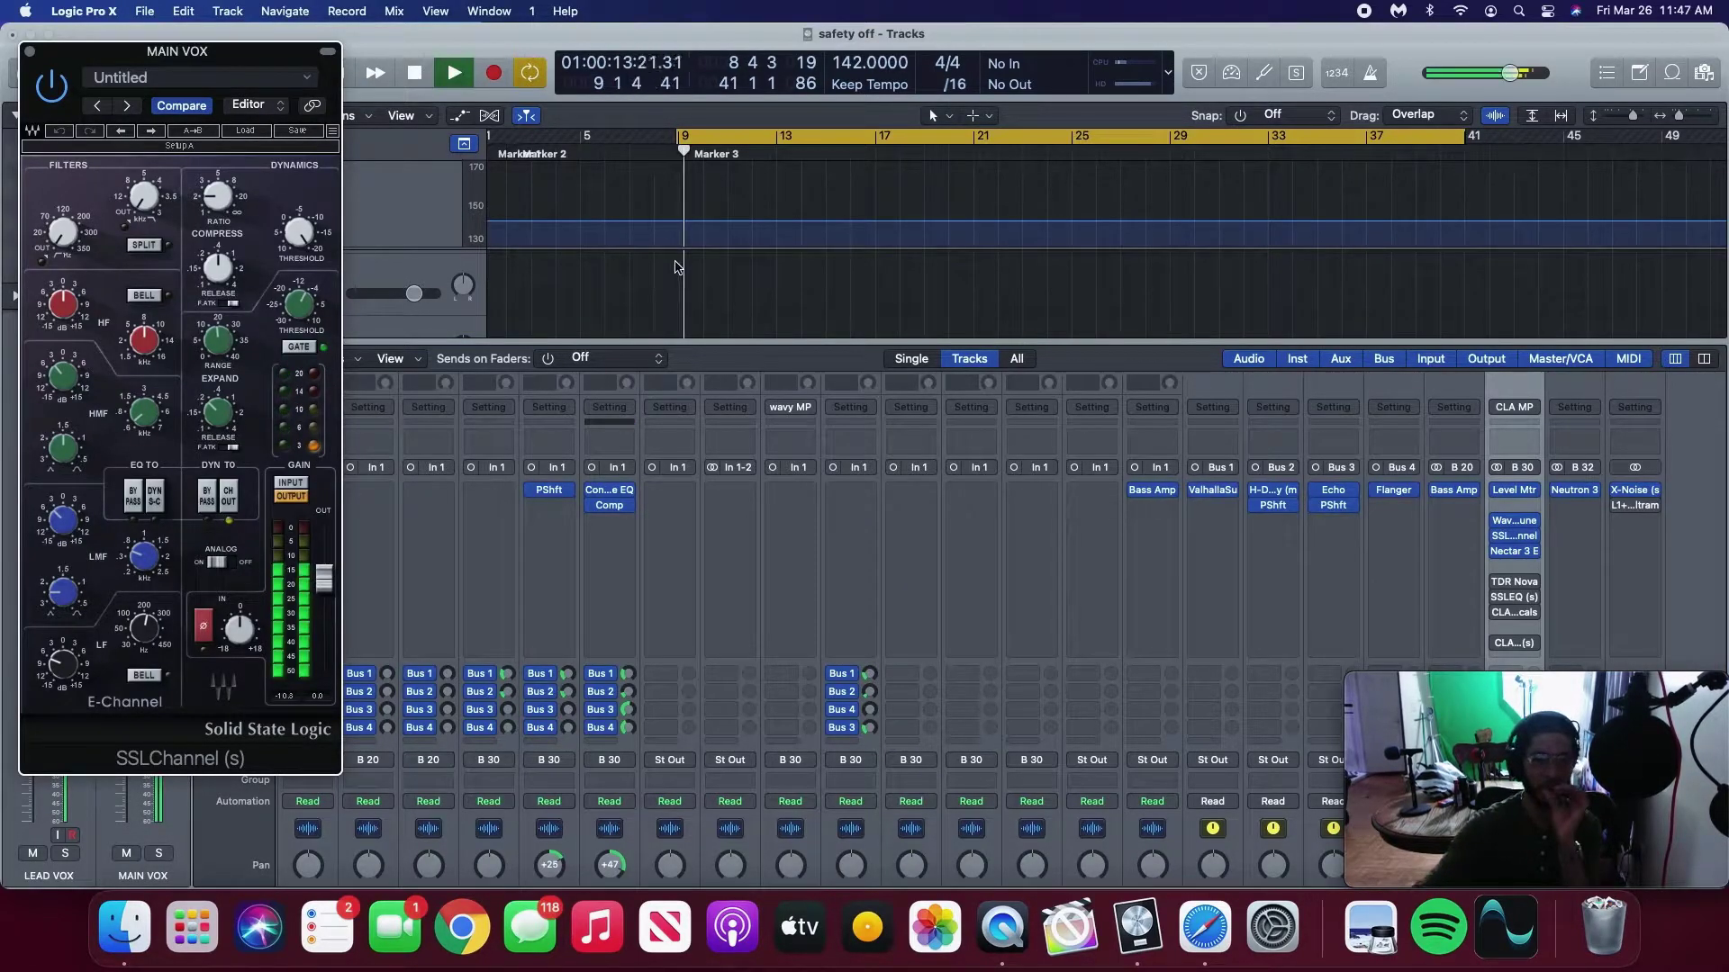
{"action": "left_click_drag", "start_coordinate": [238, 64], "coordinate": [917, 127]}
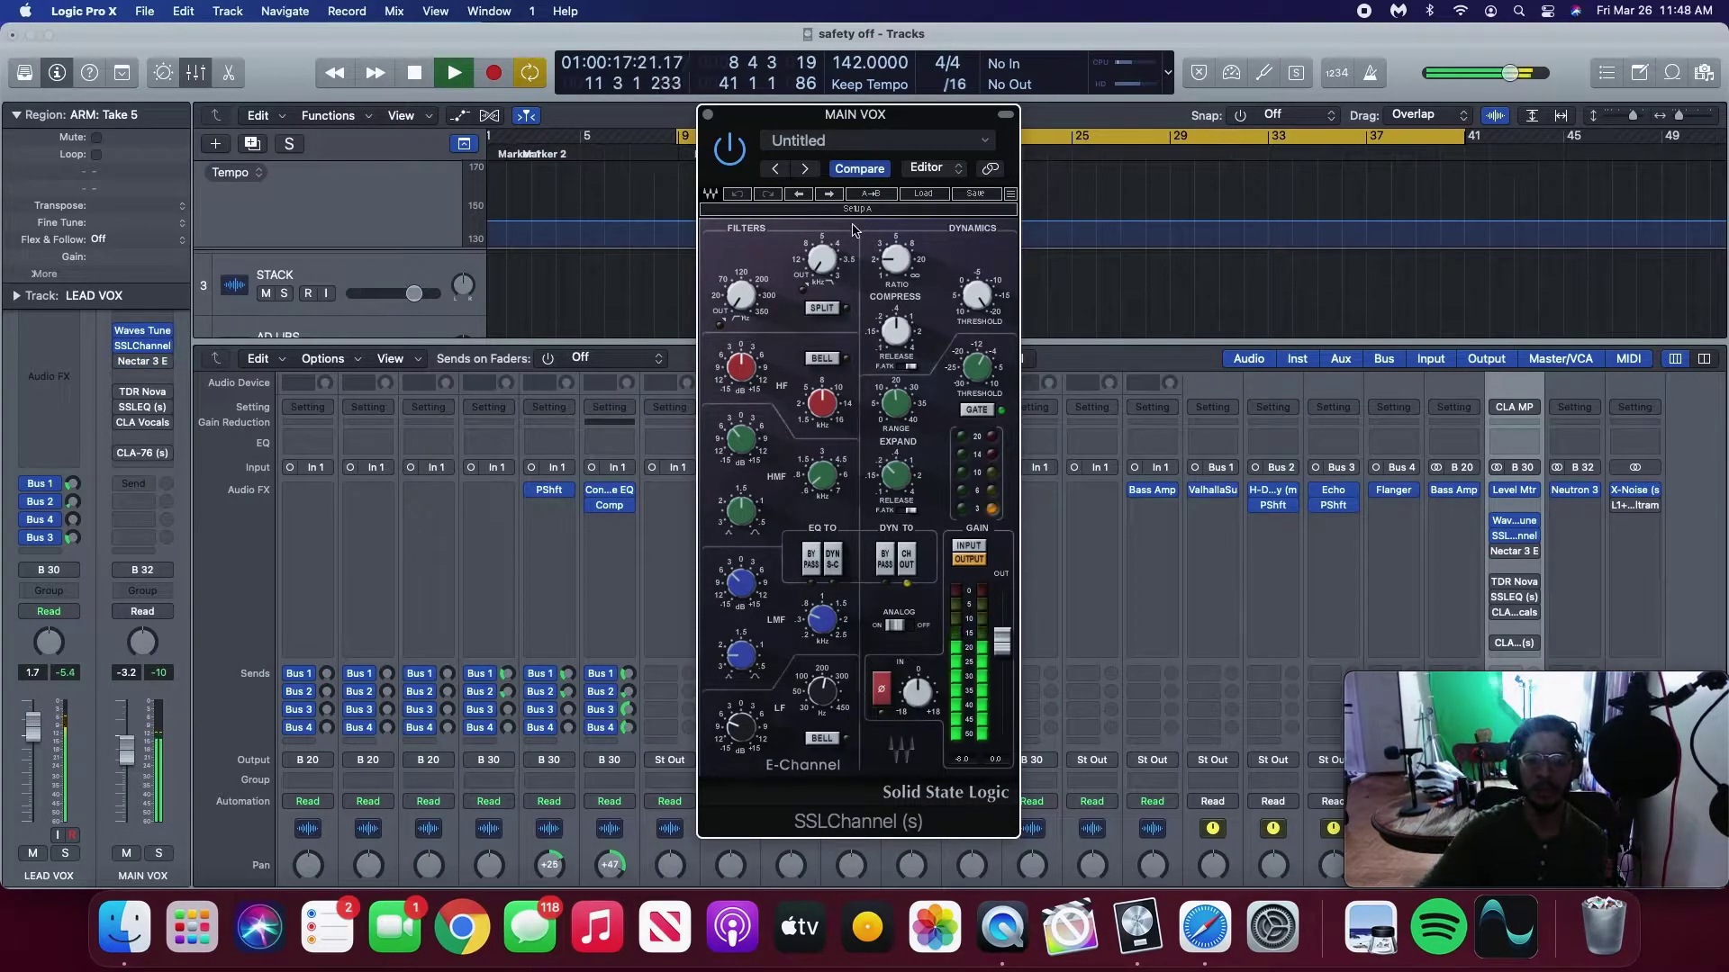
{"action": "key", "text": "space"}
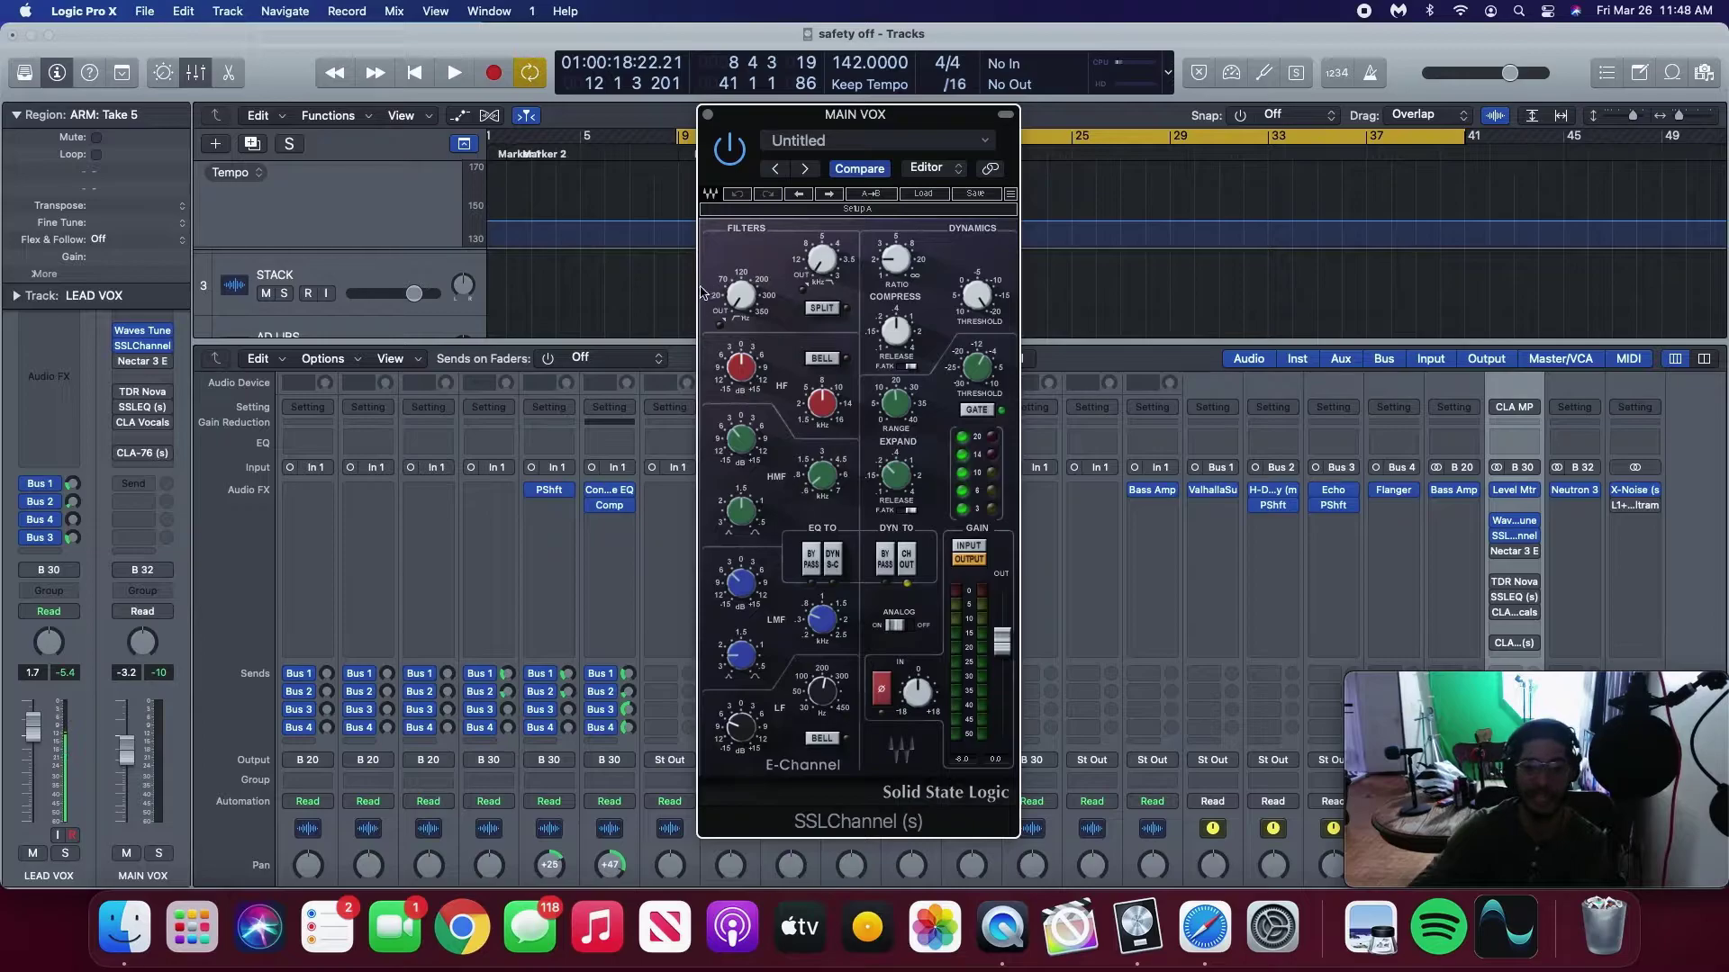
Fine-tune the SSLChannel EQ's LF frequency and gain and its LMF gain, with the LMF frequency at 0.55 kHz.
{"action": "left_click_drag", "start_coordinate": [817, 721], "coordinate": [817, 716]}
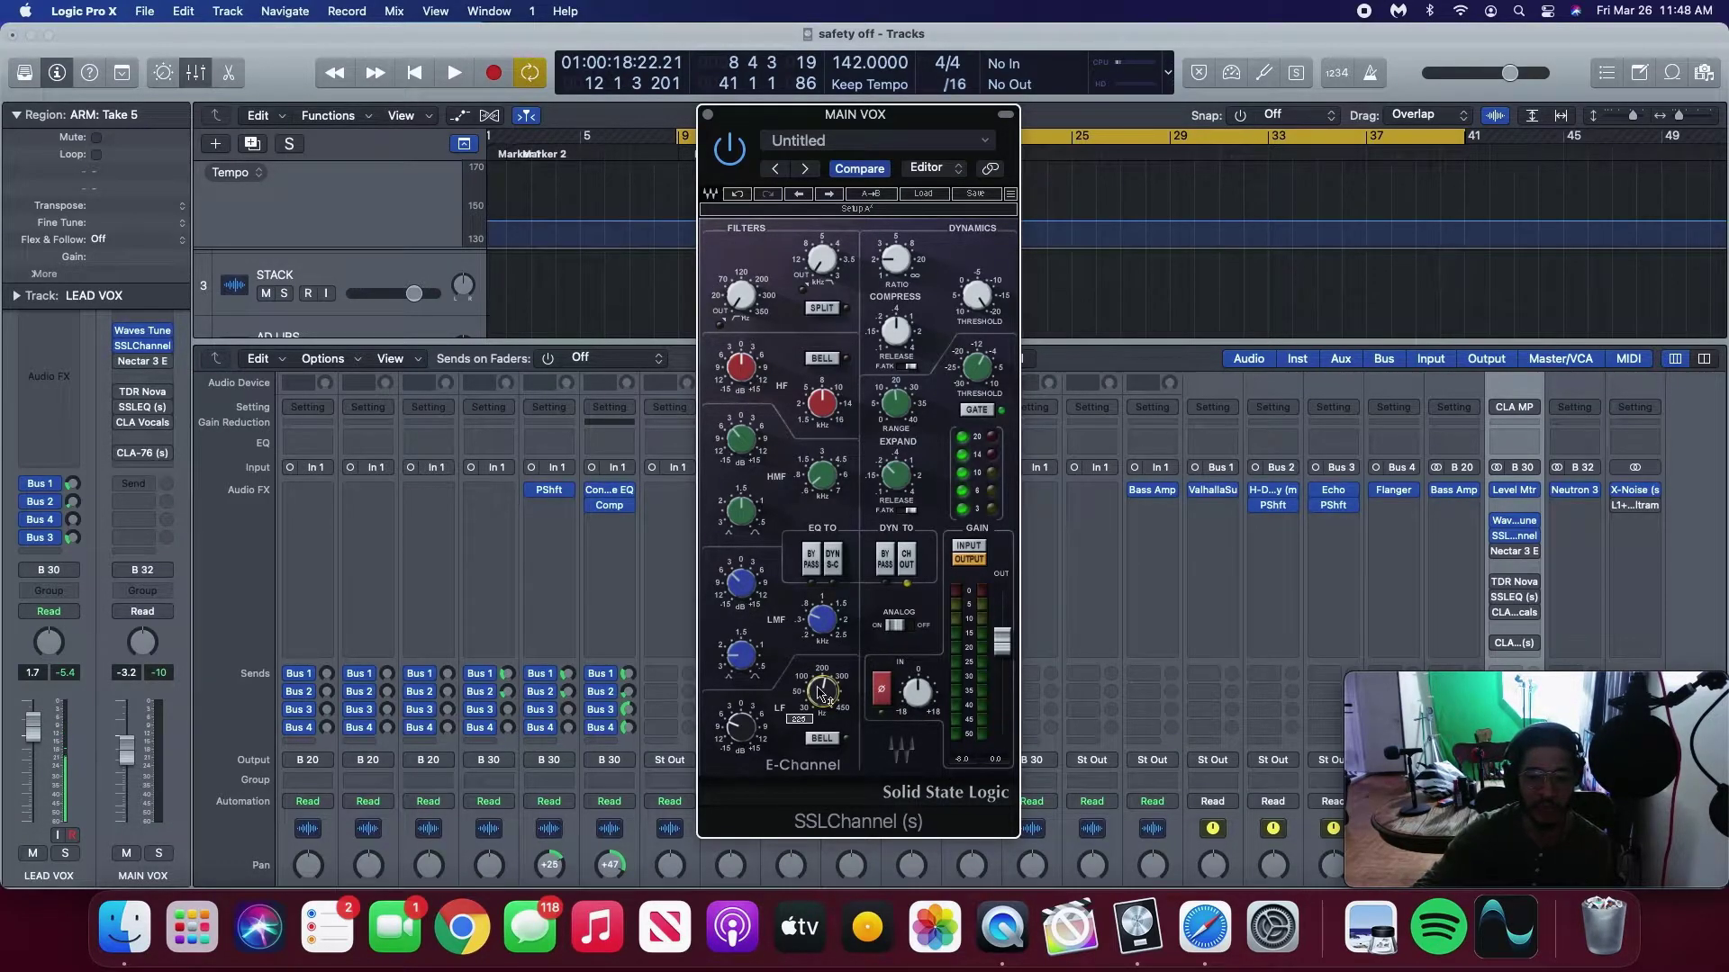
{"action": "left_click_drag", "start_coordinate": [744, 734], "coordinate": [744, 737]}
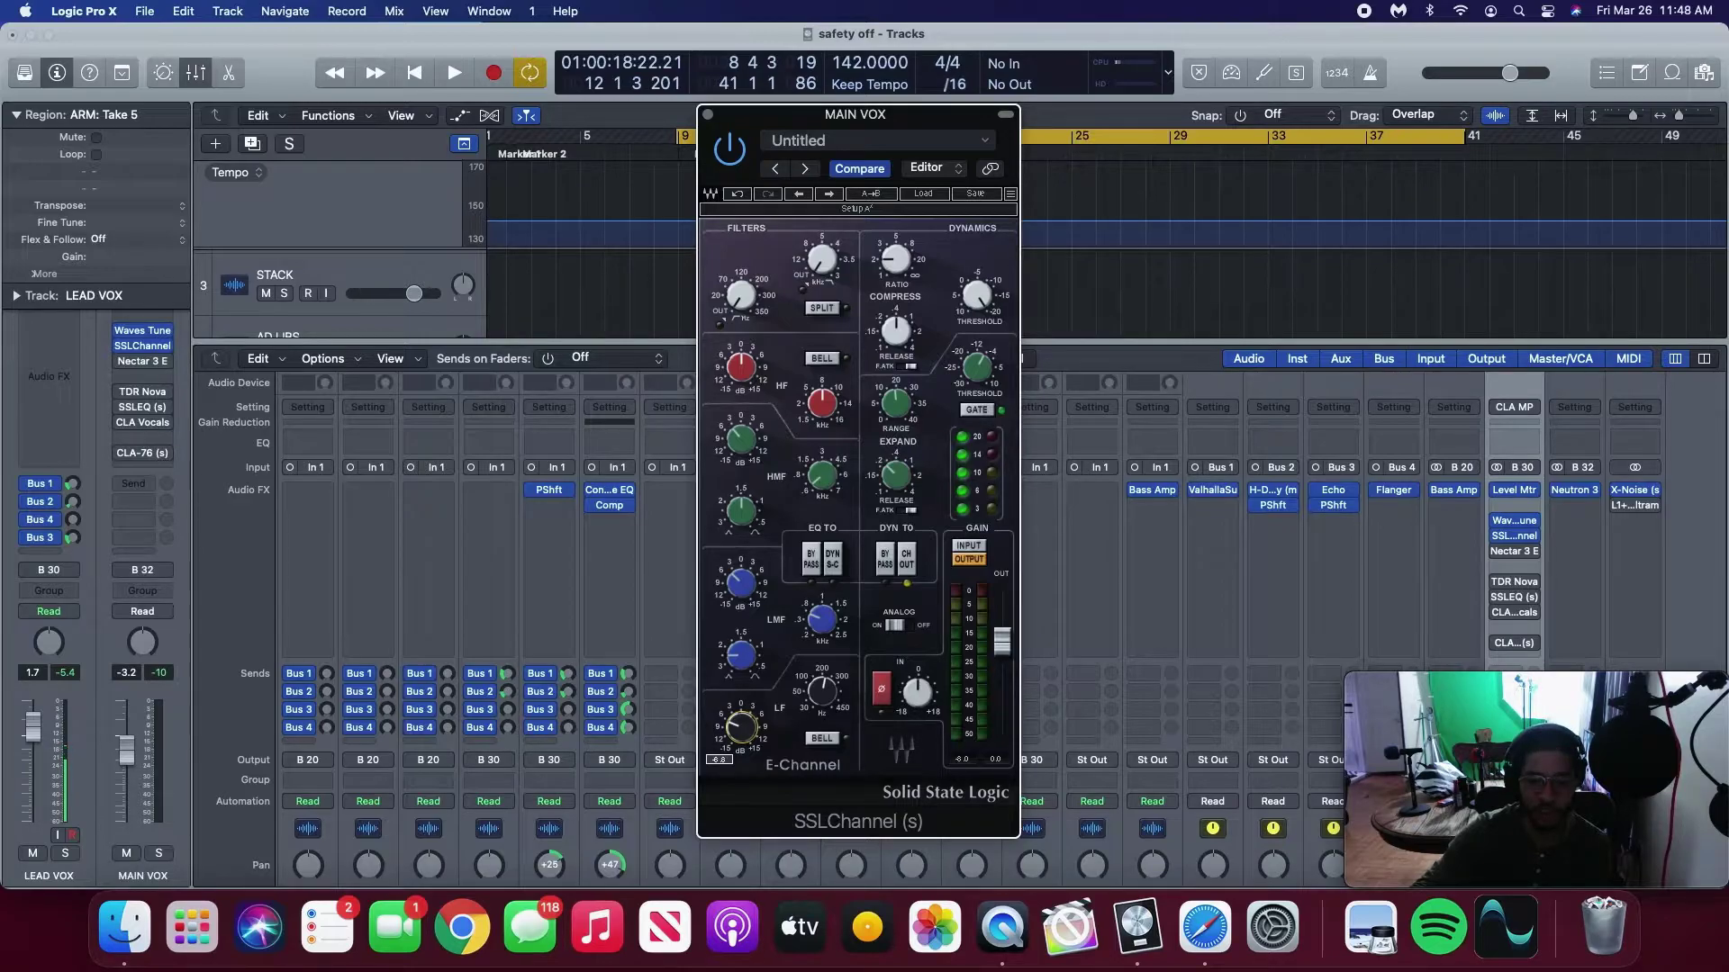
{"action": "left_click_drag", "start_coordinate": [822, 693], "coordinate": [821, 695]}
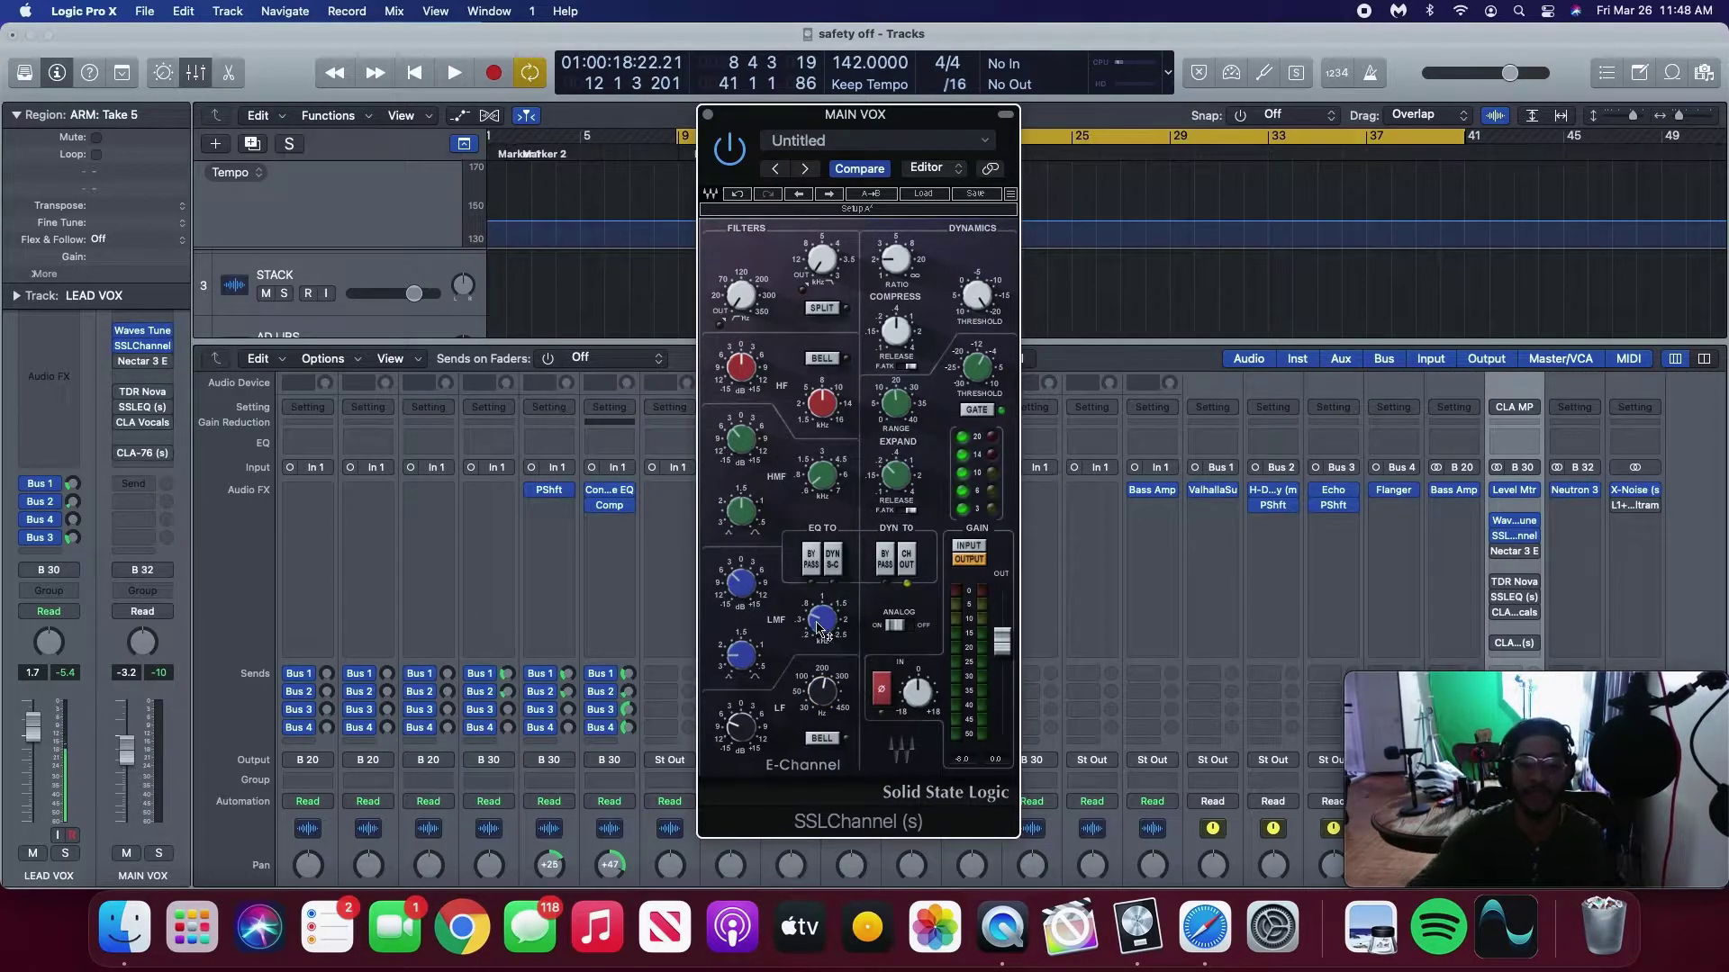
{"action": "left_click_drag", "start_coordinate": [822, 630], "coordinate": [822, 632]}
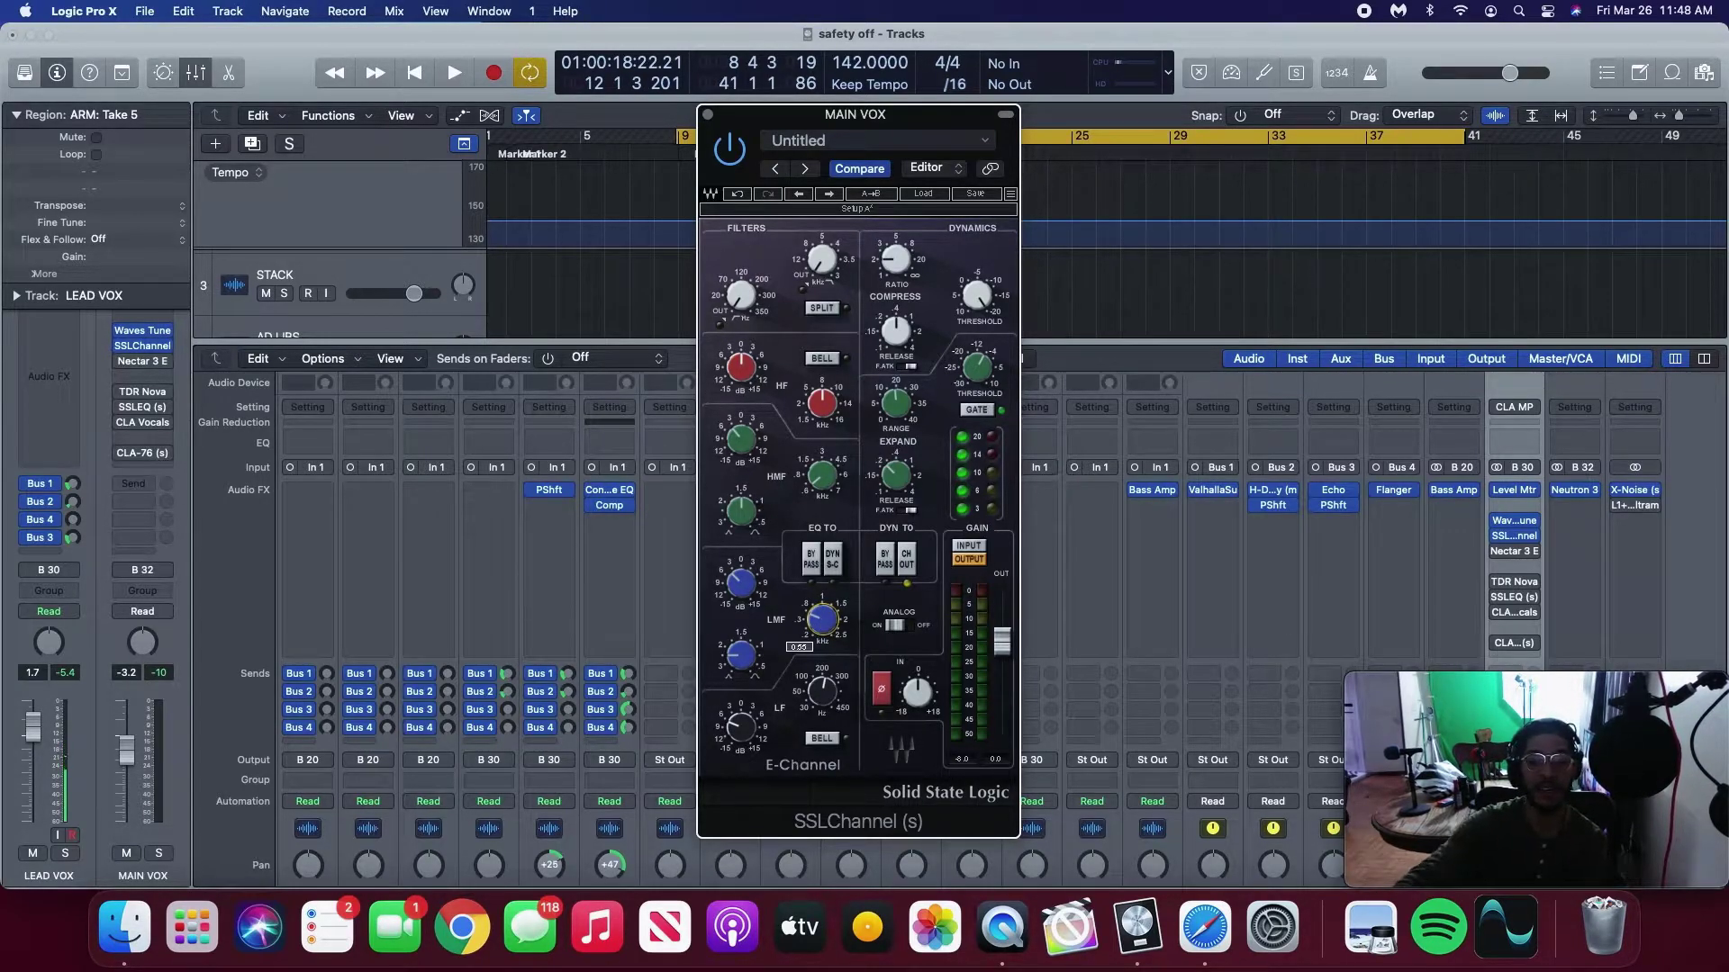
{"action": "left_click_drag", "start_coordinate": [740, 583], "coordinate": [740, 599]}
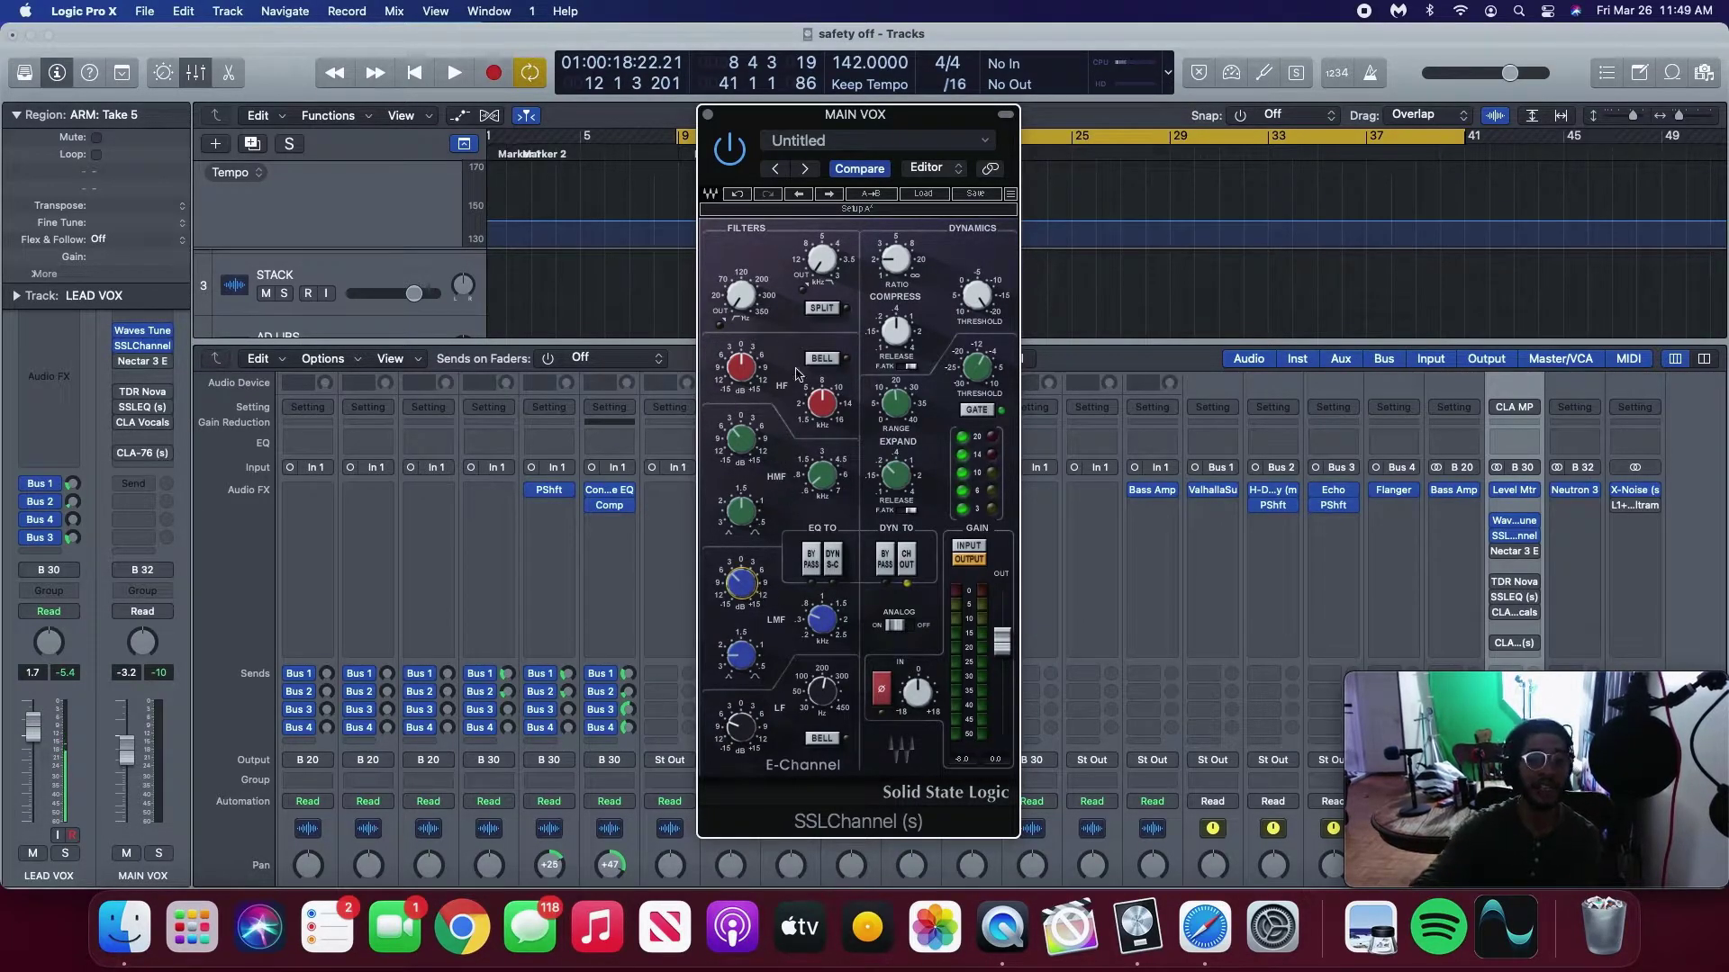
Play the verse through SSLChannel, compare it against bypass, and fine-tune the compressor's ratio.
{"action": "key", "text": "space"}
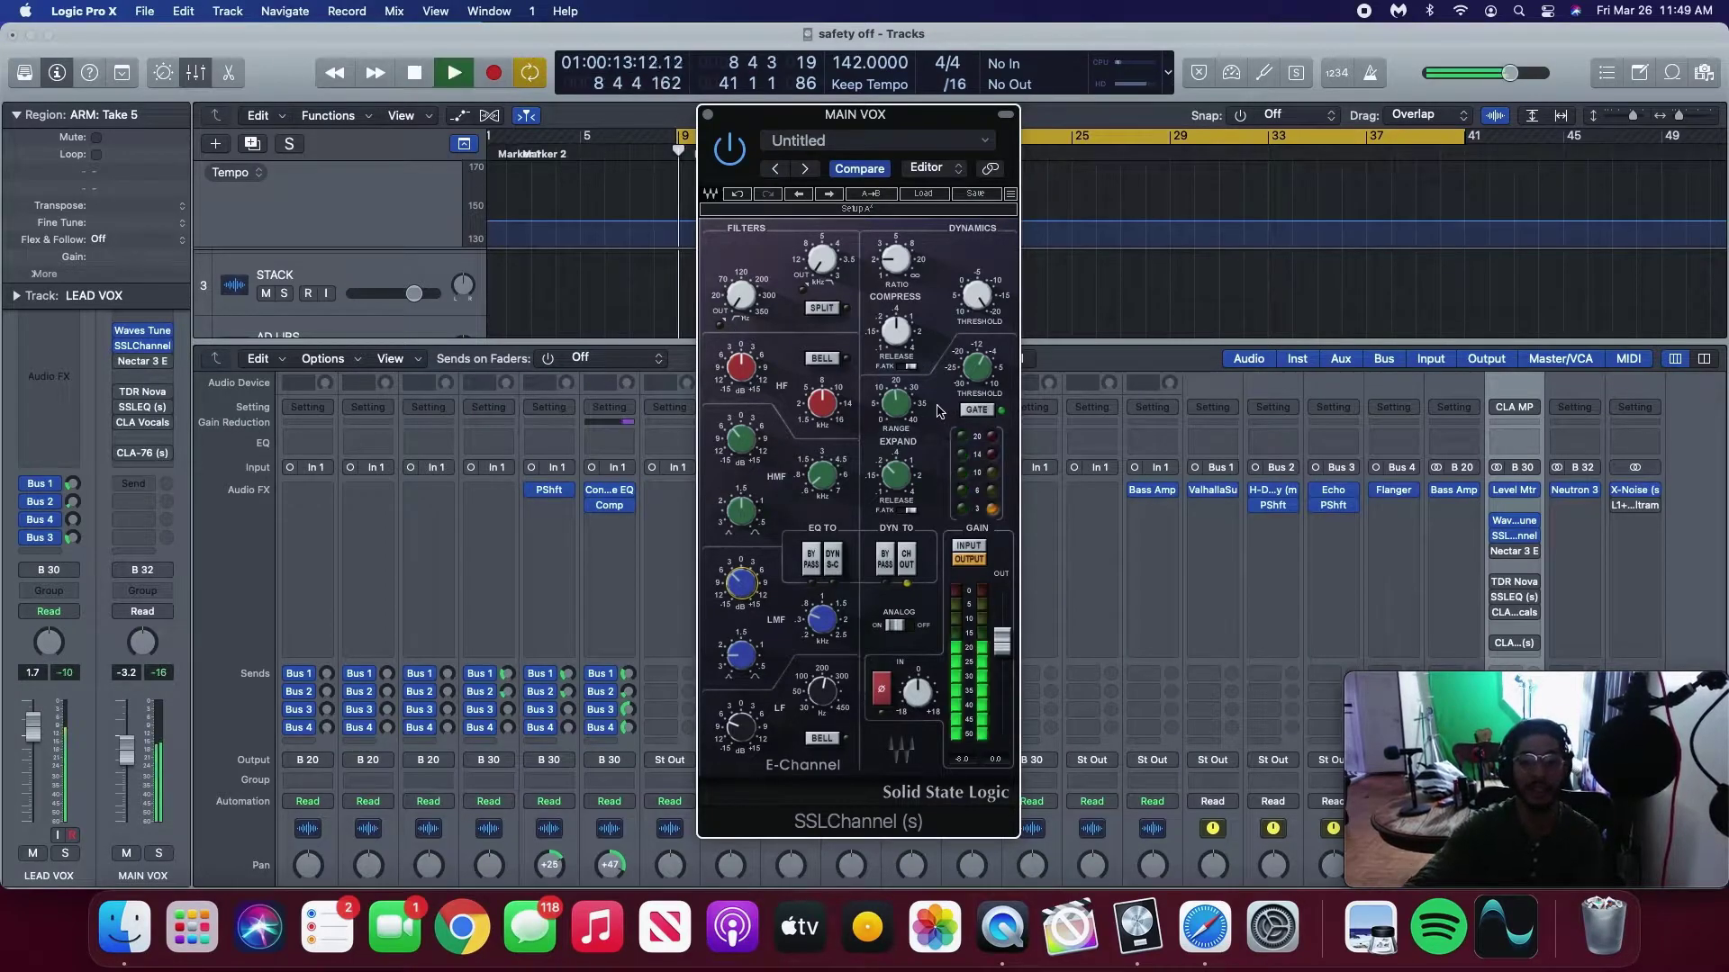
{"action": "left_click", "coordinate": [730, 149]}
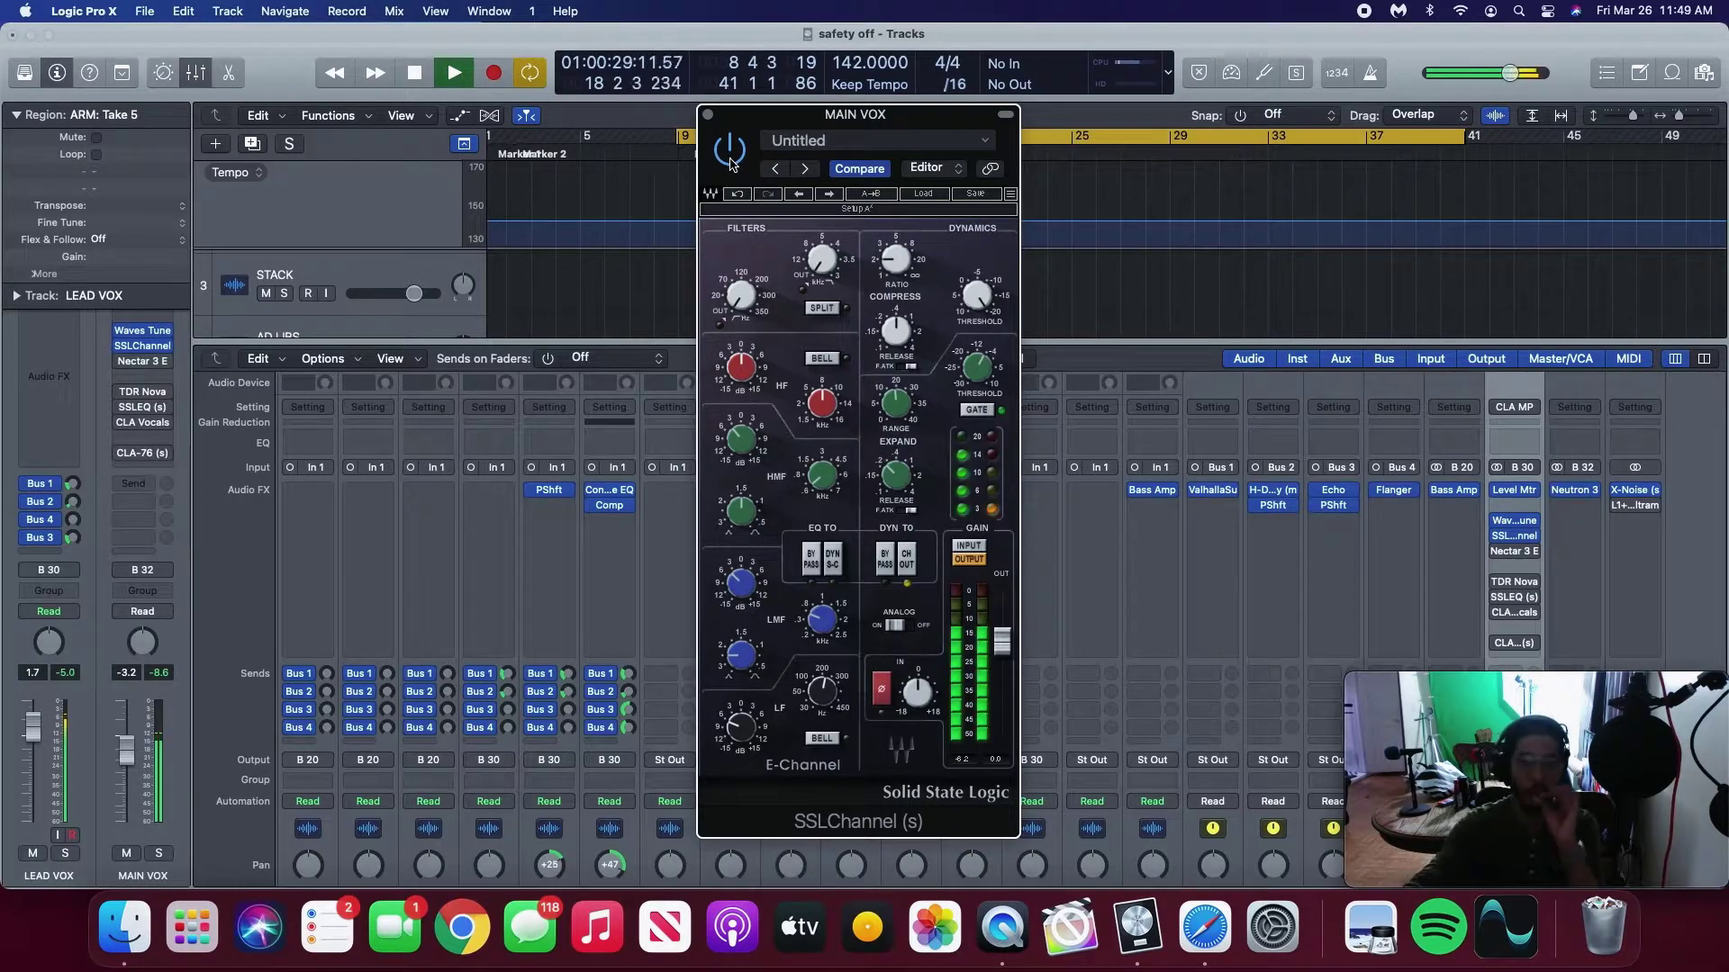
{"action": "left_click", "coordinate": [896, 260]}
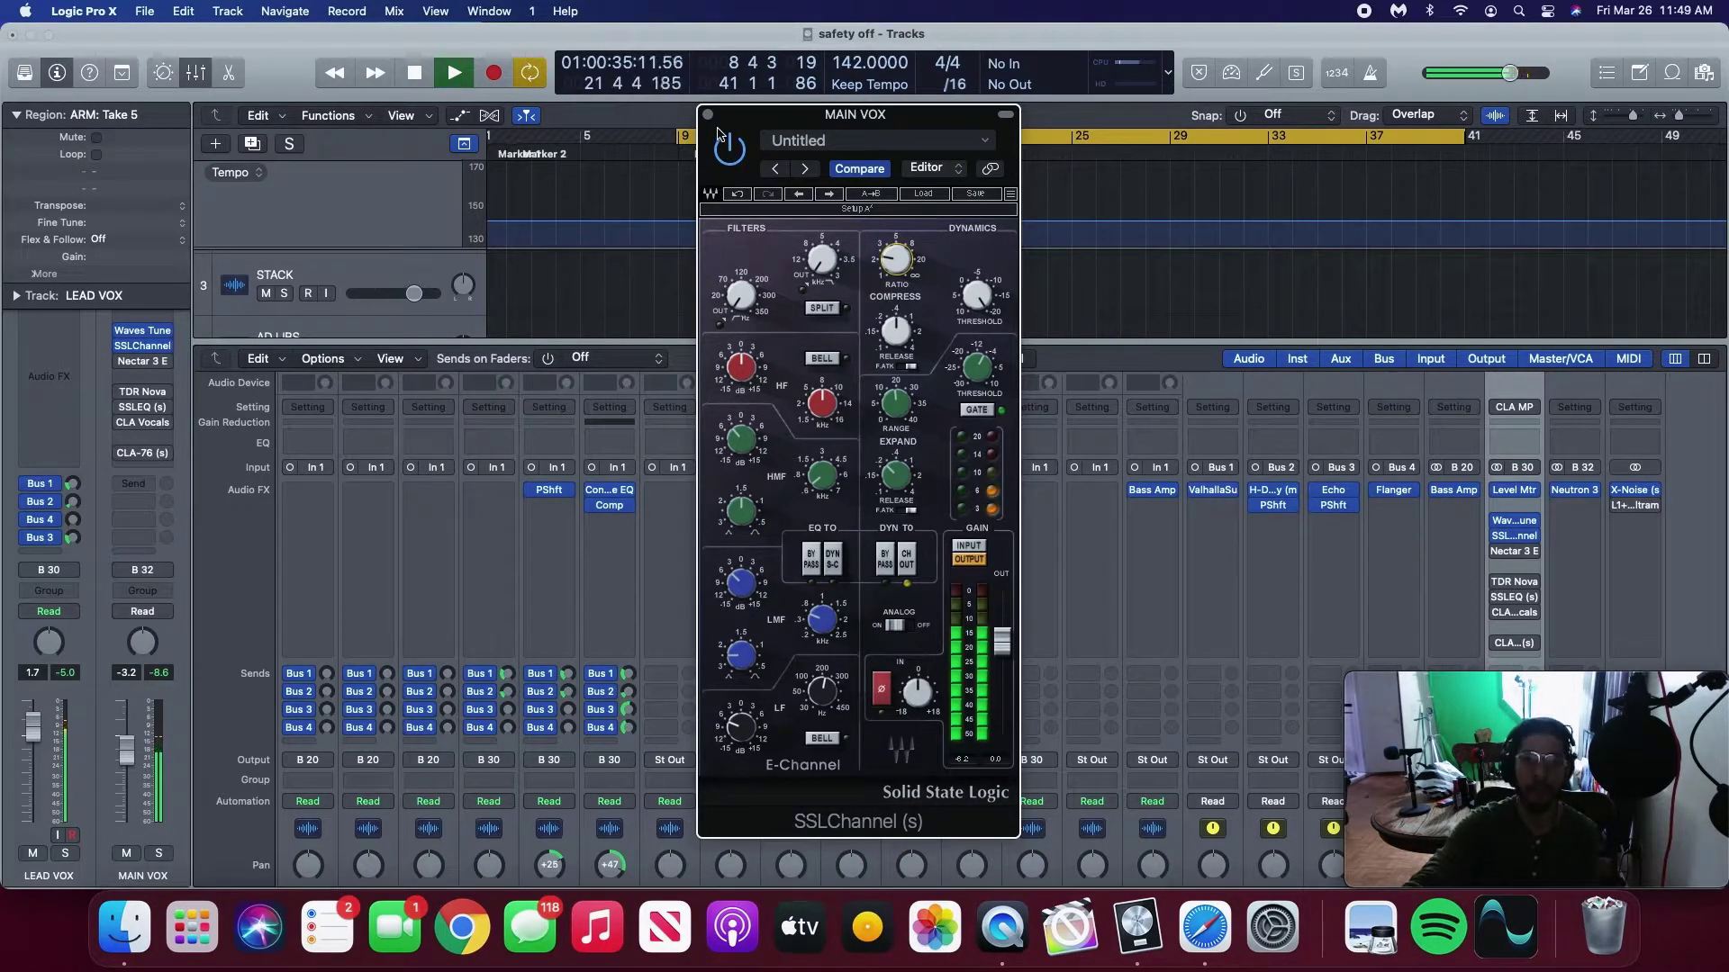
{"action": "key", "text": "space"}
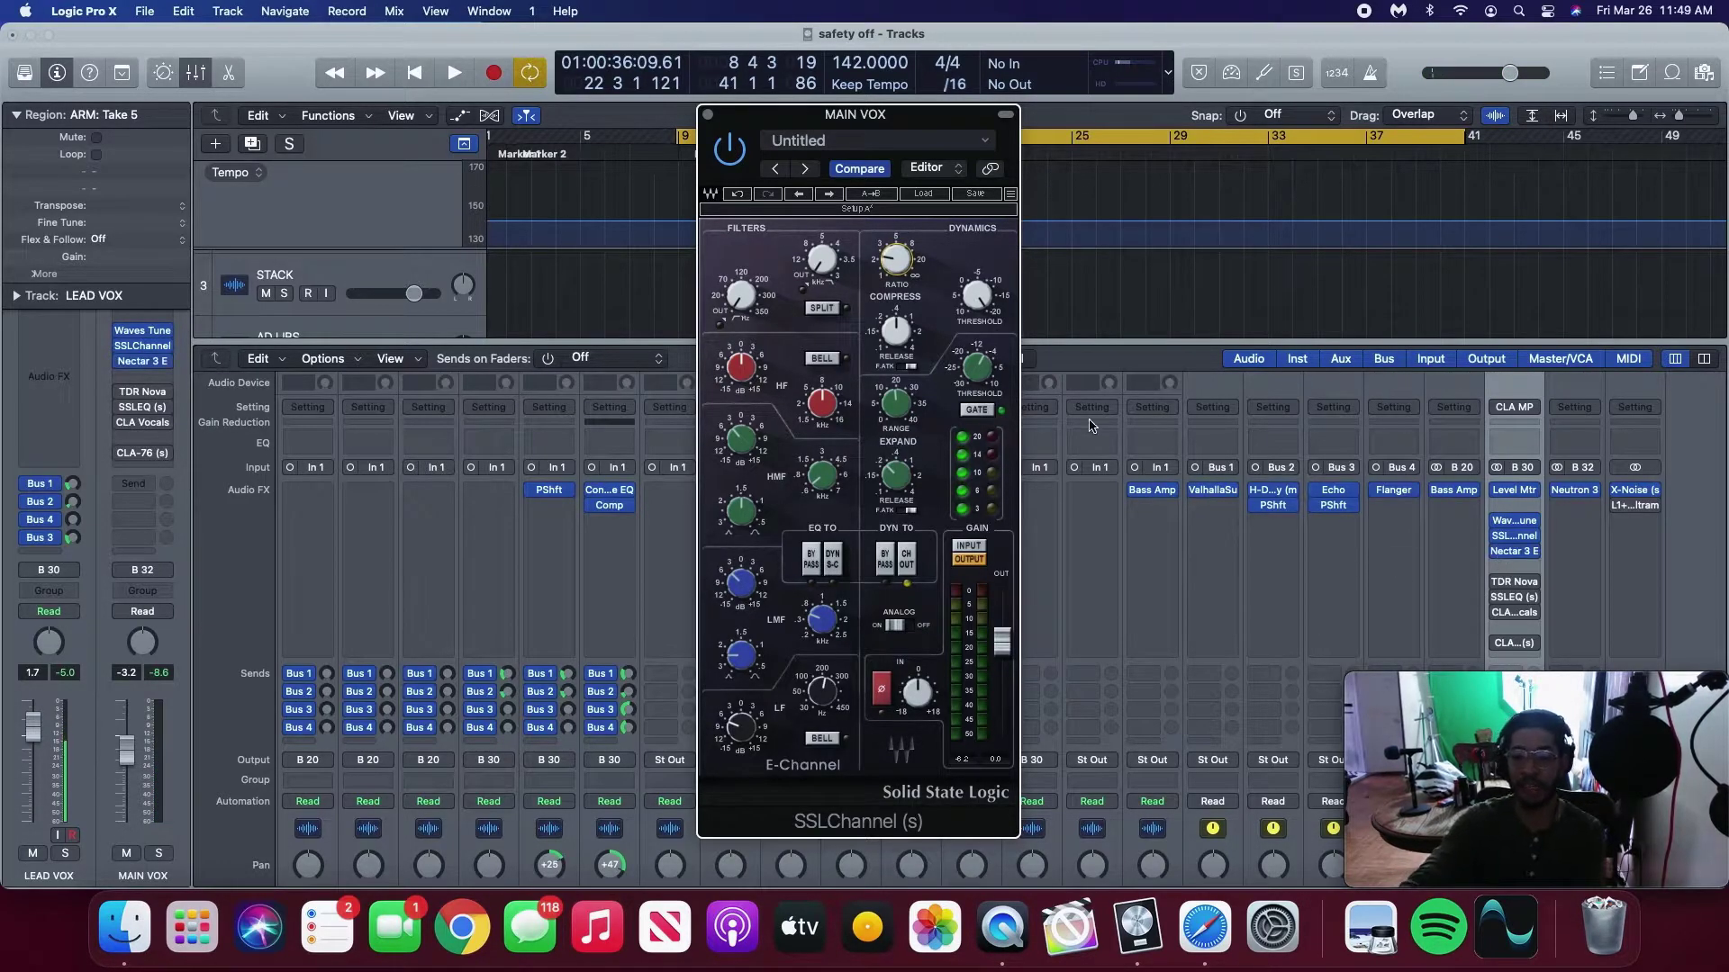
Replay the verse through both SSLChannel and Nectar 3 Elements, and raise Nectar's Tone to 1.0x.
{"action": "key", "text": "space"}
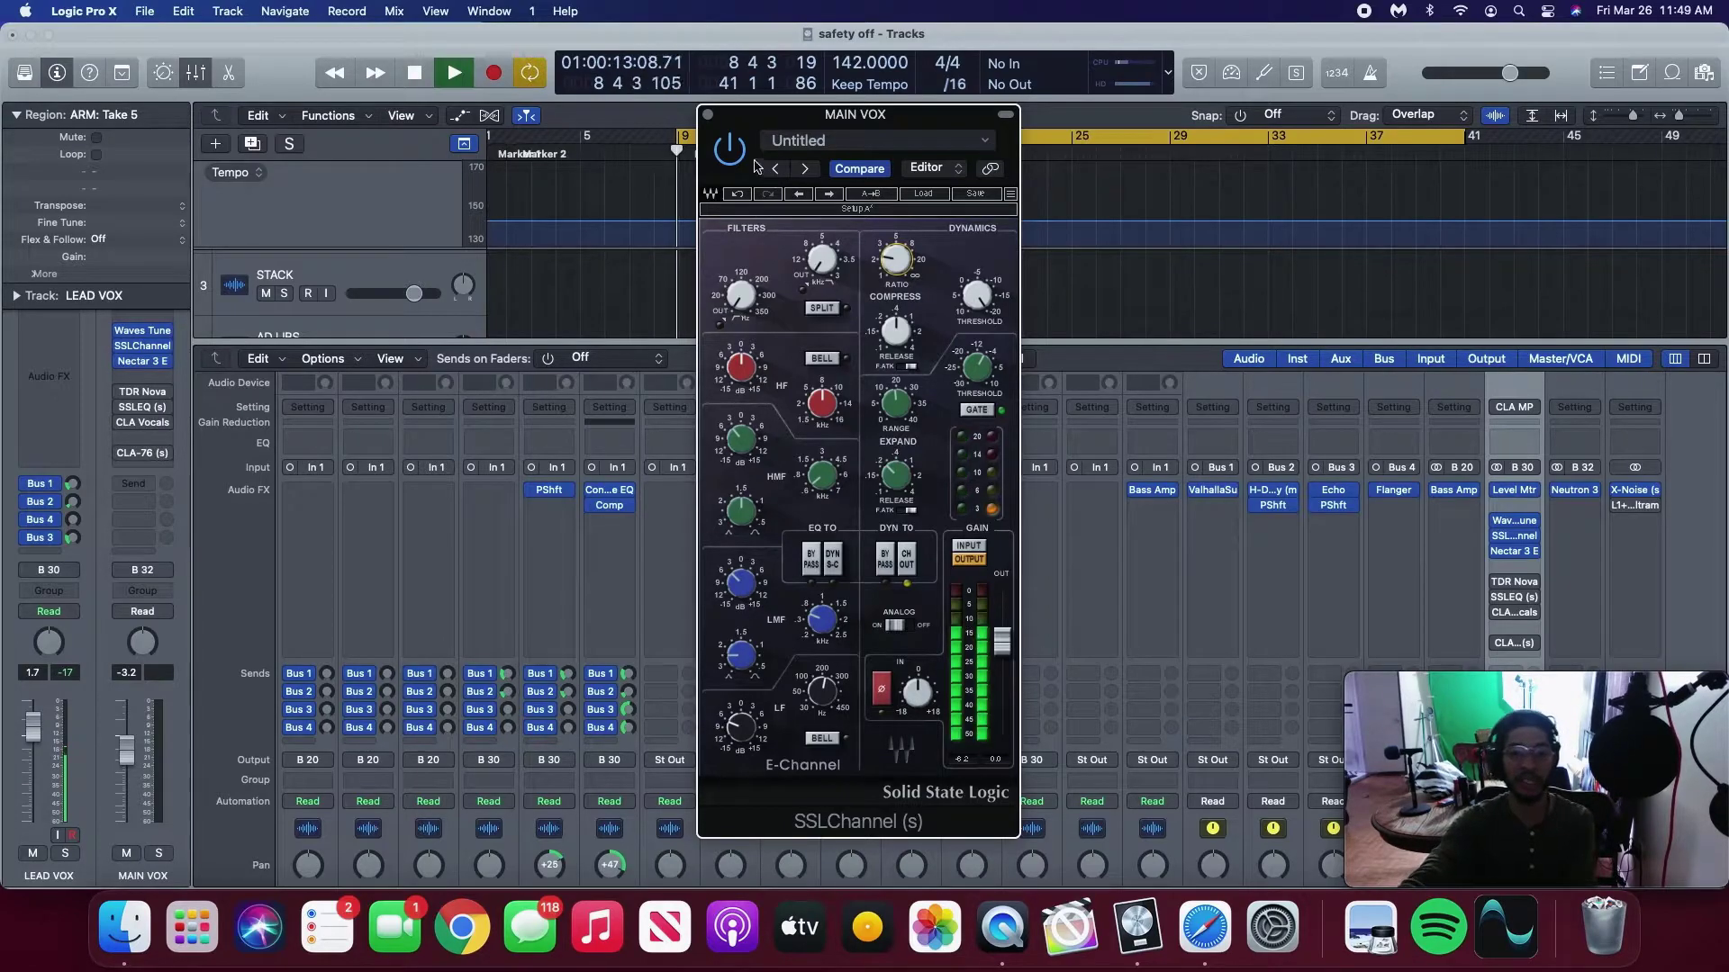
{"action": "left_click", "coordinate": [708, 116]}
{"action": "left_click", "coordinate": [1515, 551]}
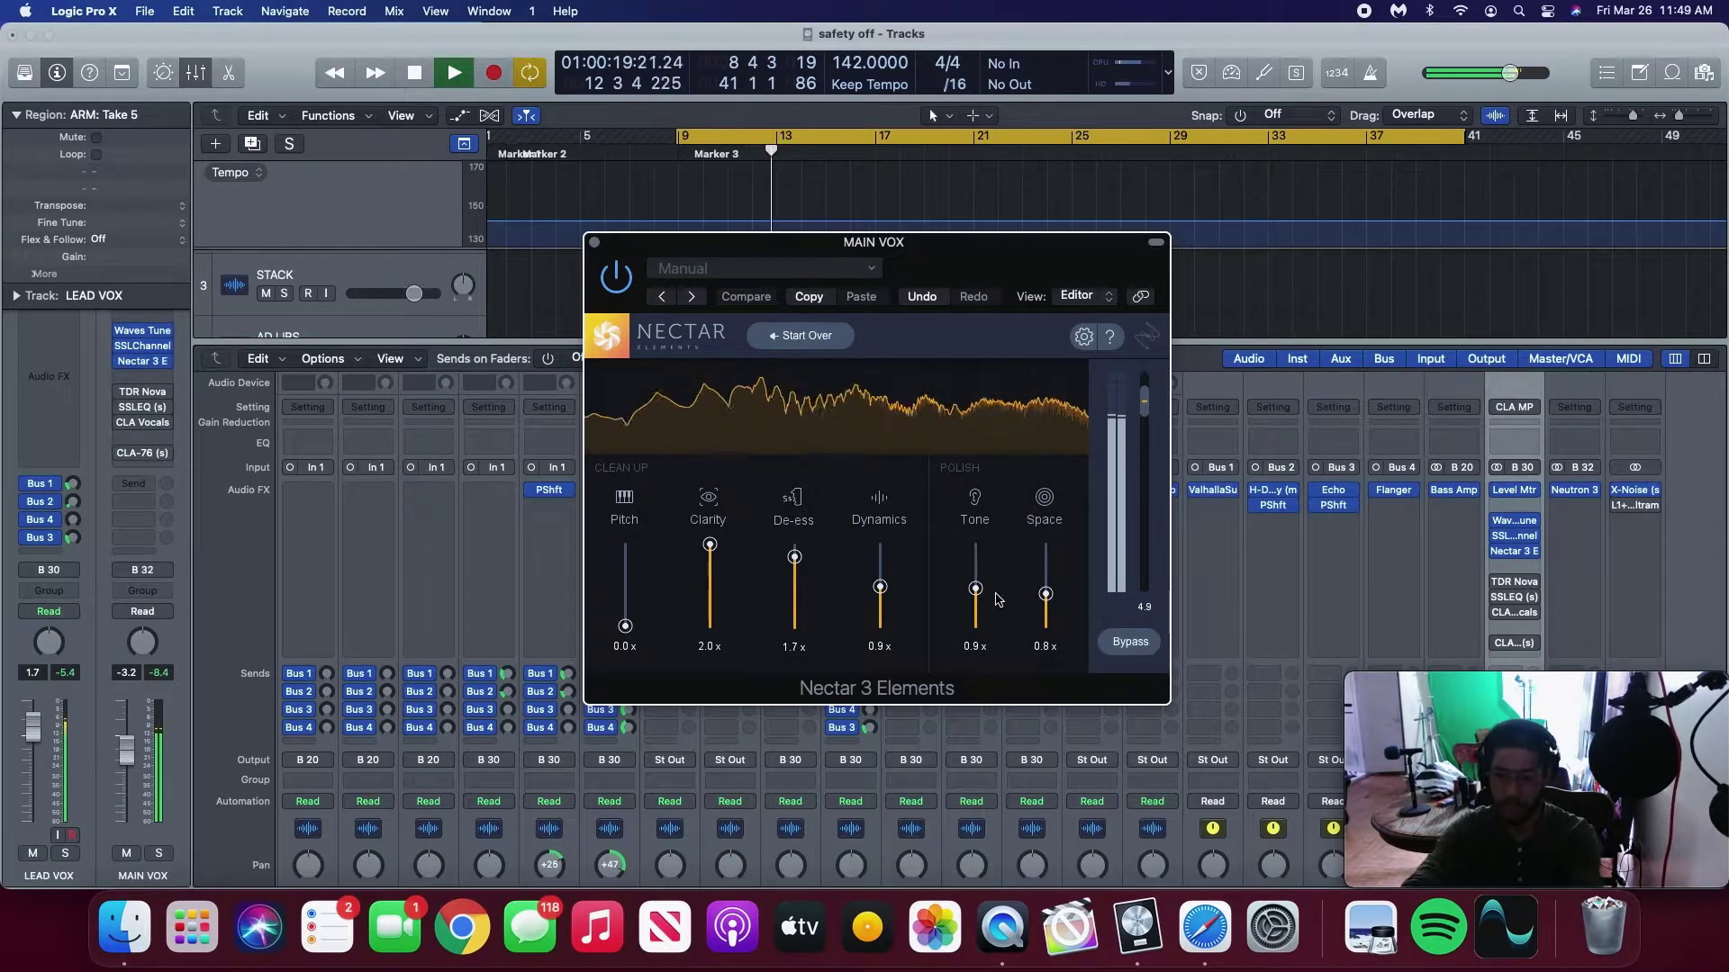
{"action": "left_click_drag", "start_coordinate": [976, 589], "coordinate": [982, 583]}
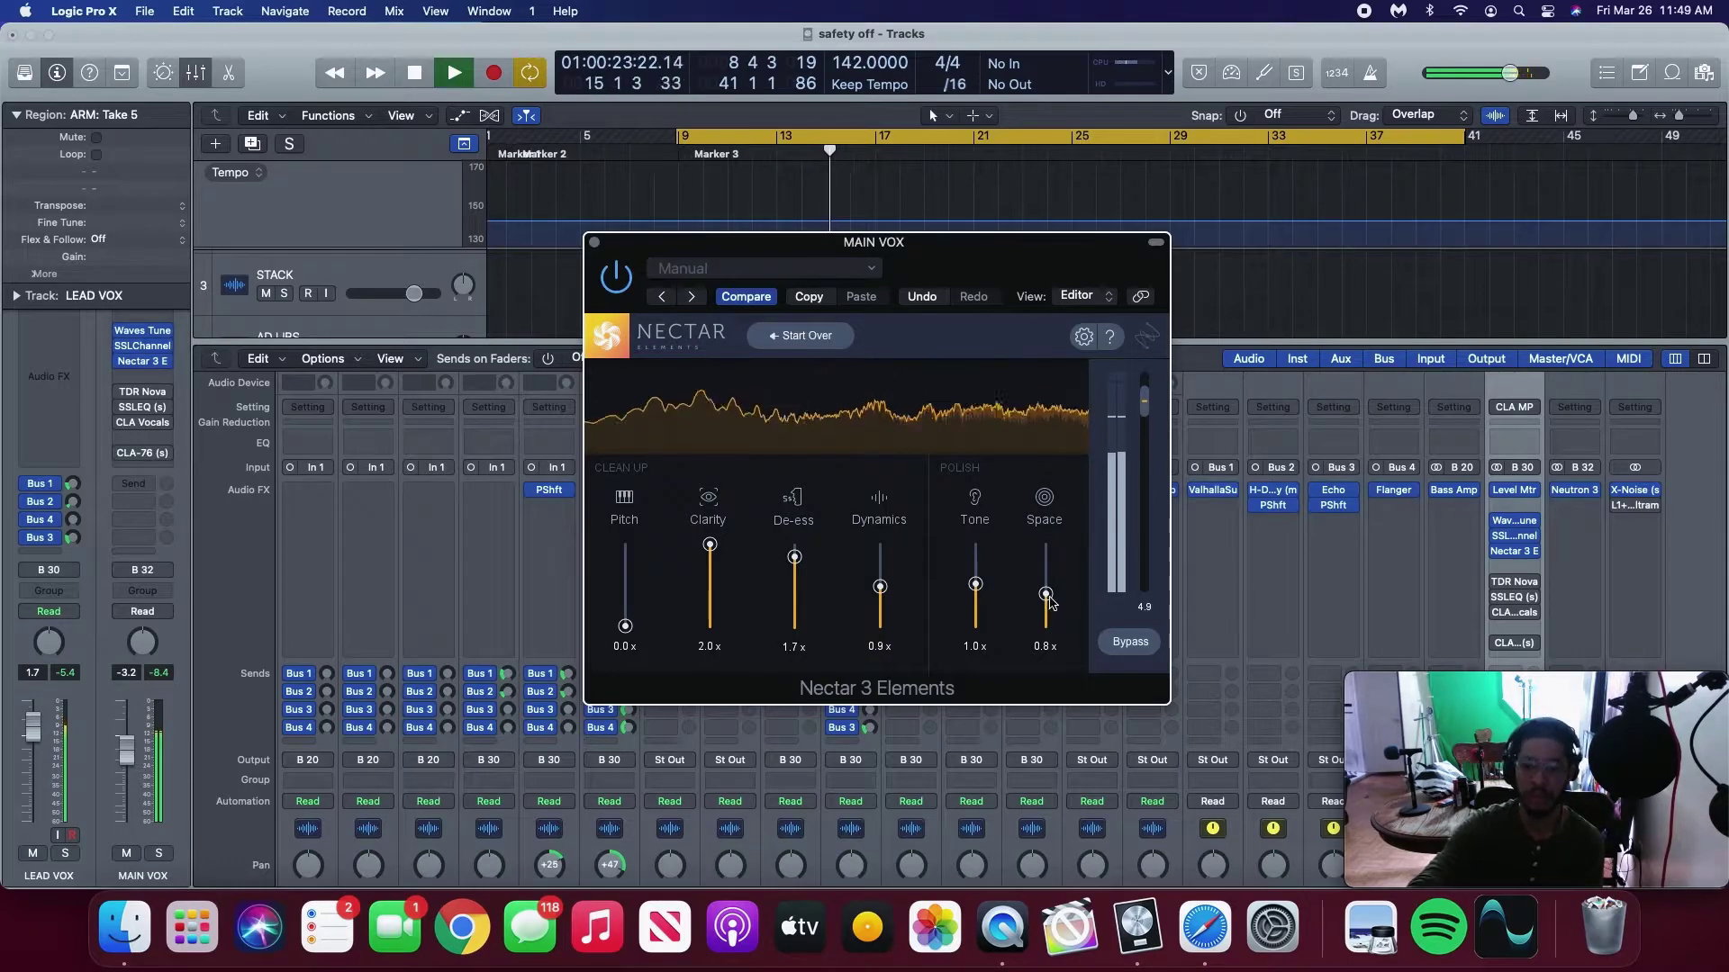
Raise Nectar 3 Elements' Dynamics to 1.3x and close its window.
{"action": "left_click_drag", "start_coordinate": [881, 587], "coordinate": [887, 573]}
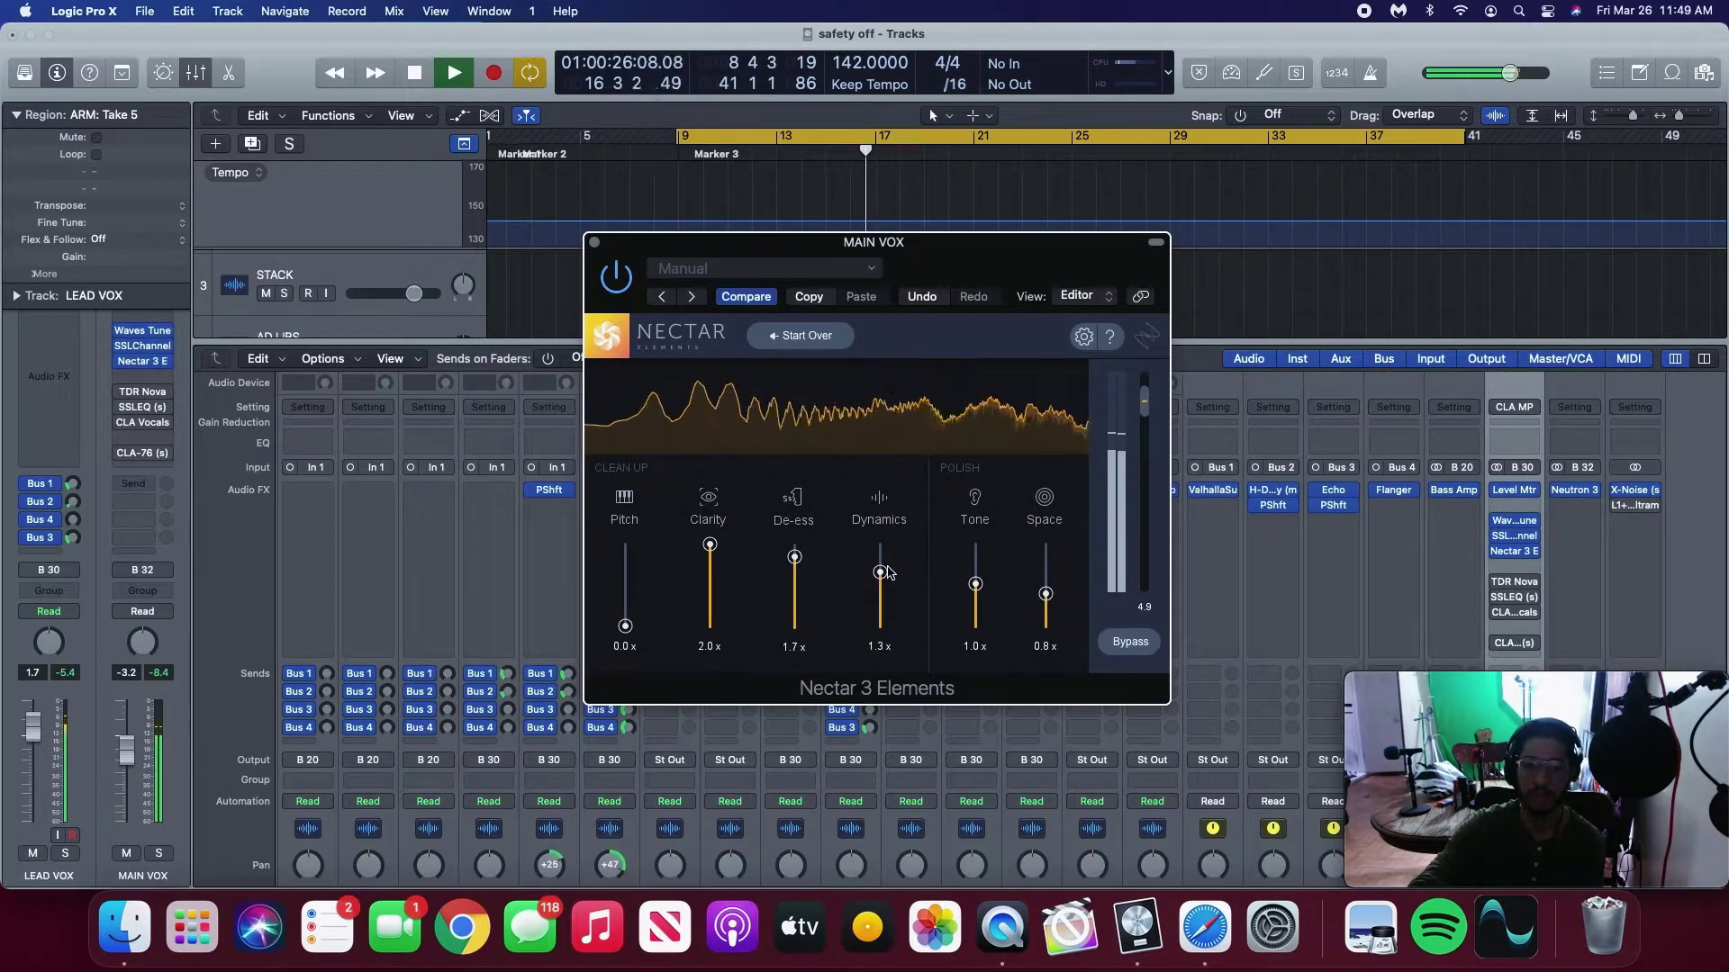
{"action": "left_click", "coordinate": [594, 242]}
Stop playback and replace TDR Nova on the MAIN VOX channel with the stereo Waves DeEsser.
{"action": "mouse_move", "coordinate": [1515, 587]}
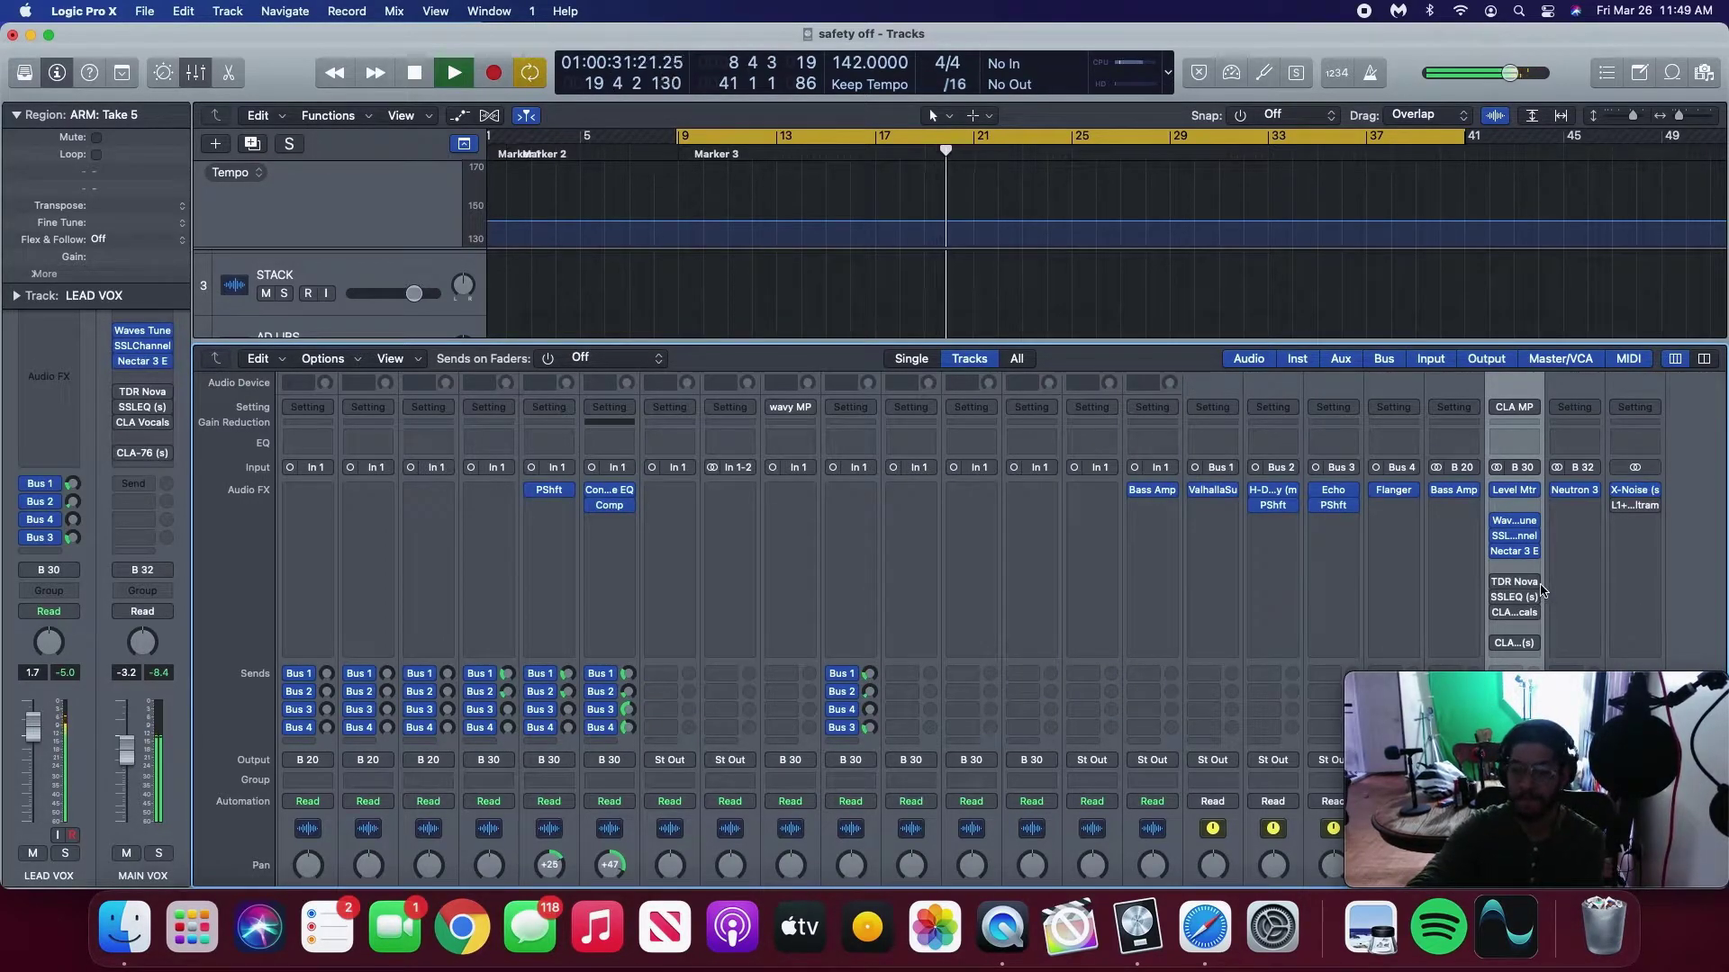
{"action": "left_click", "coordinate": [1539, 590]}
{"action": "key", "text": "Escape"}
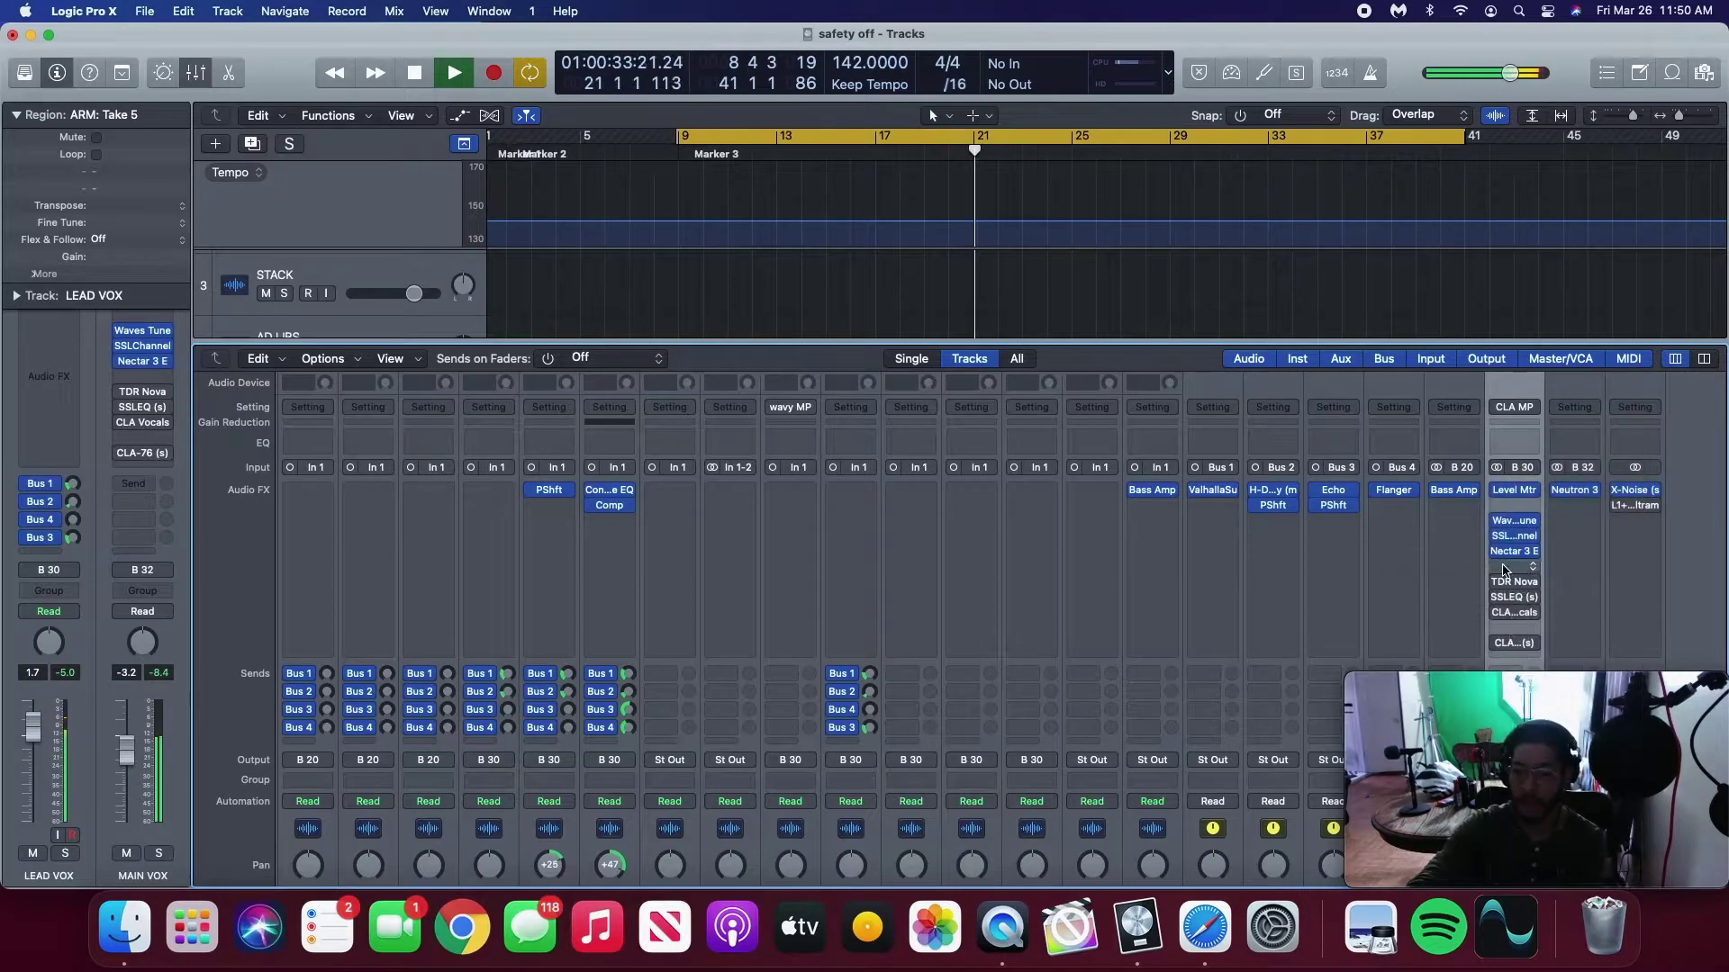
{"action": "key", "text": "space"}
{"action": "left_click", "coordinate": [1535, 587]}
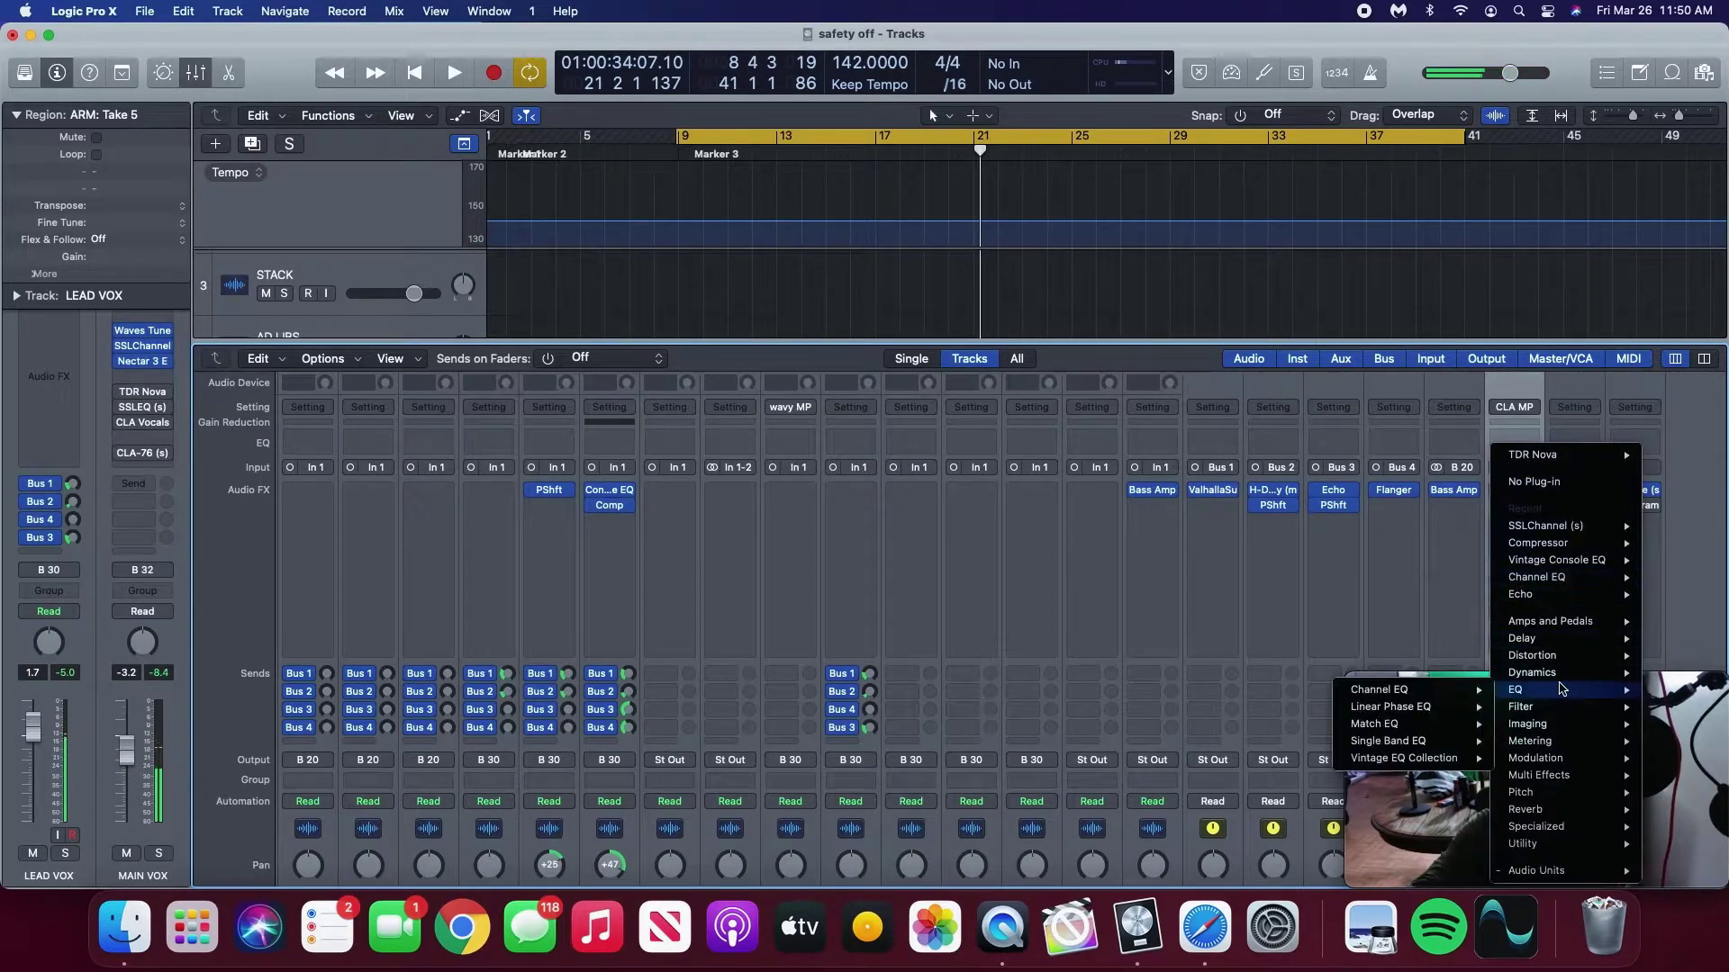
{"action": "mouse_move", "coordinate": [1561, 872]}
{"action": "mouse_move", "coordinate": [1423, 870]}
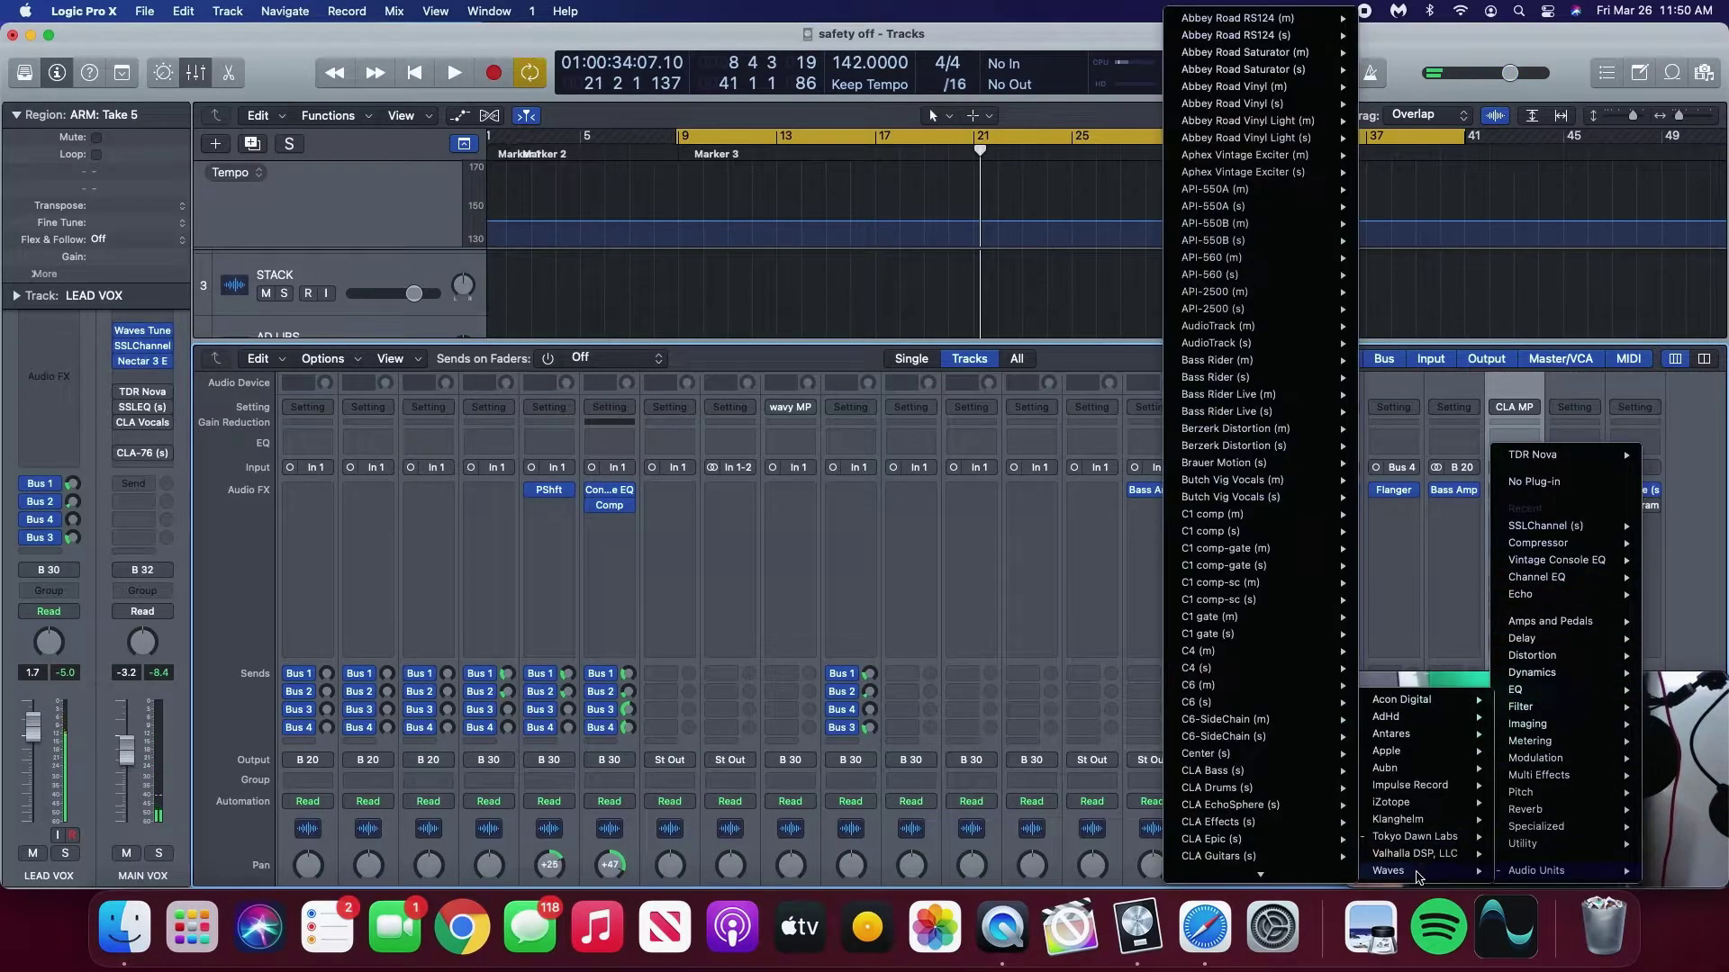
{"action": "mouse_move", "coordinate": [1272, 635]}
{"action": "scroll", "coordinate": [1273, 635], "scroll_direction": "down", "scroll_amount": 5}
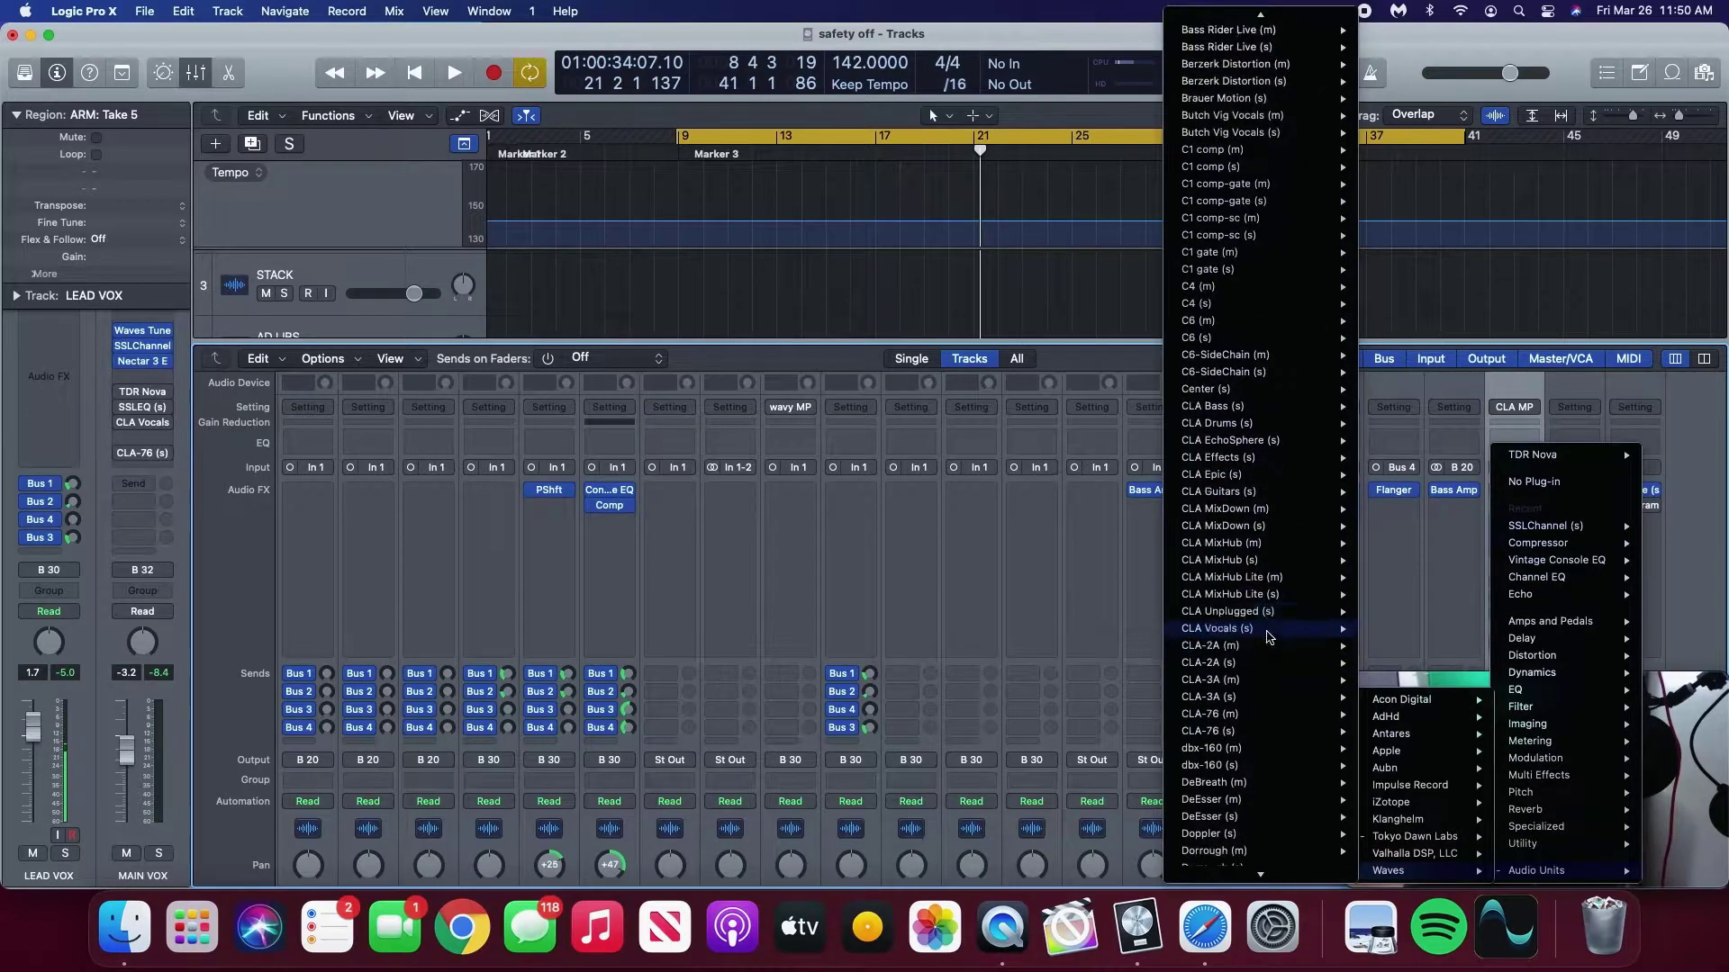
{"action": "mouse_move", "coordinate": [1206, 711]}
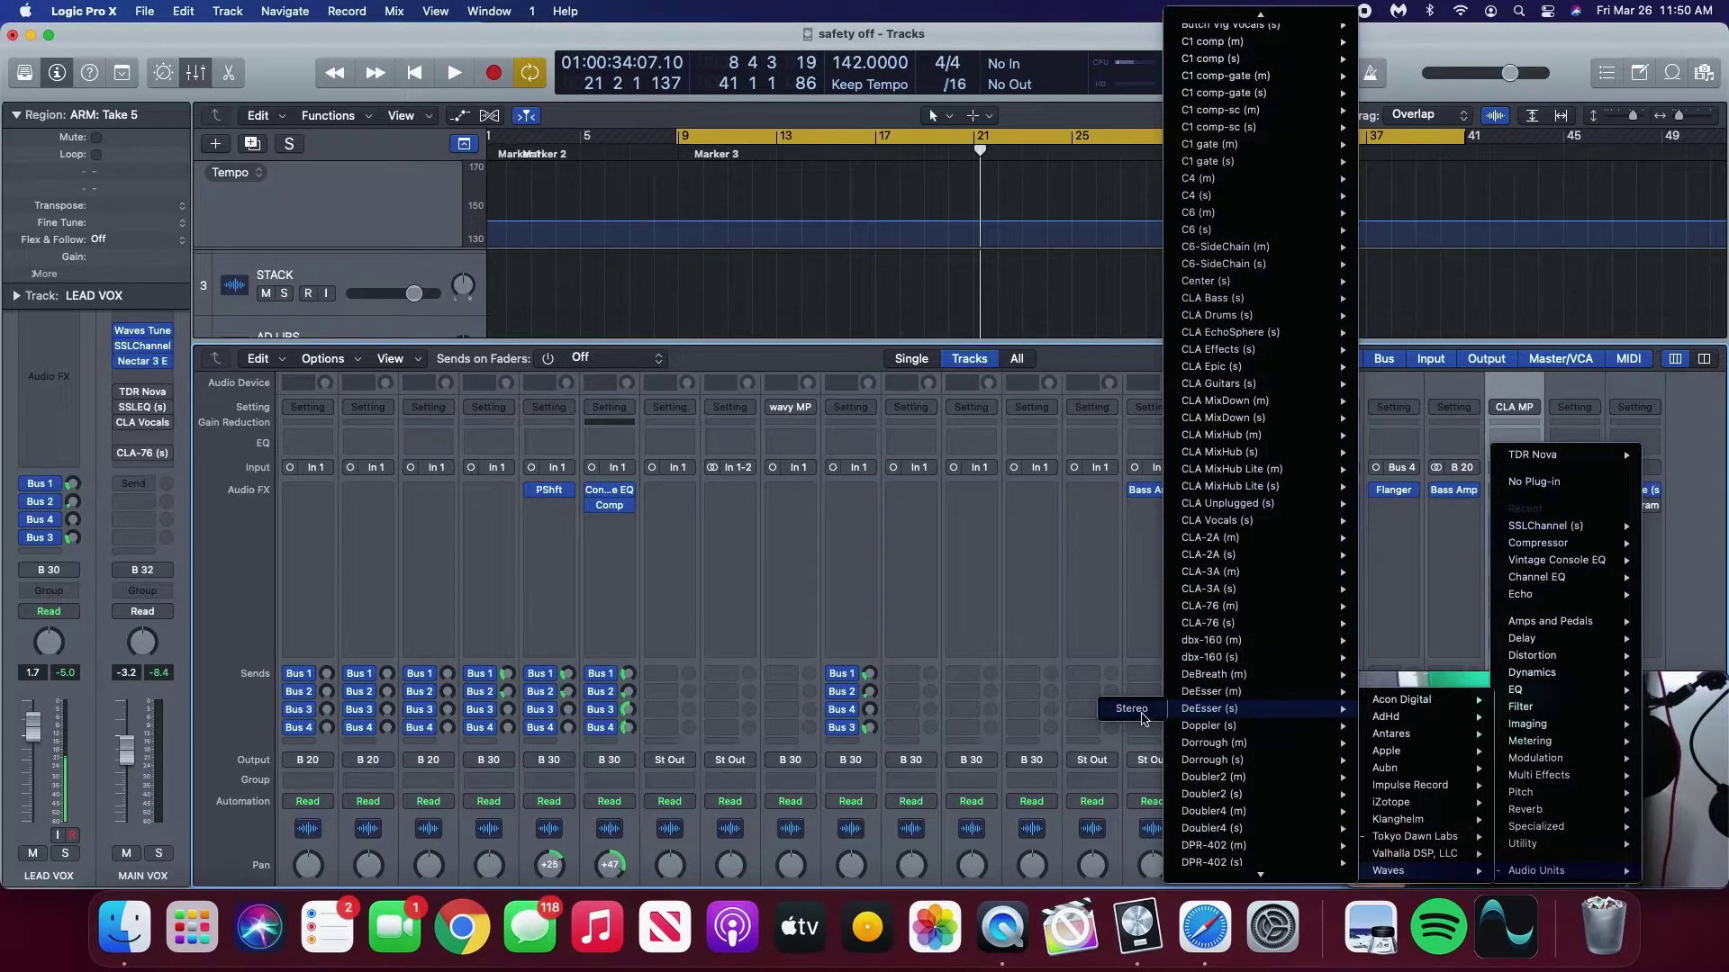
{"action": "left_click", "coordinate": [1132, 708]}
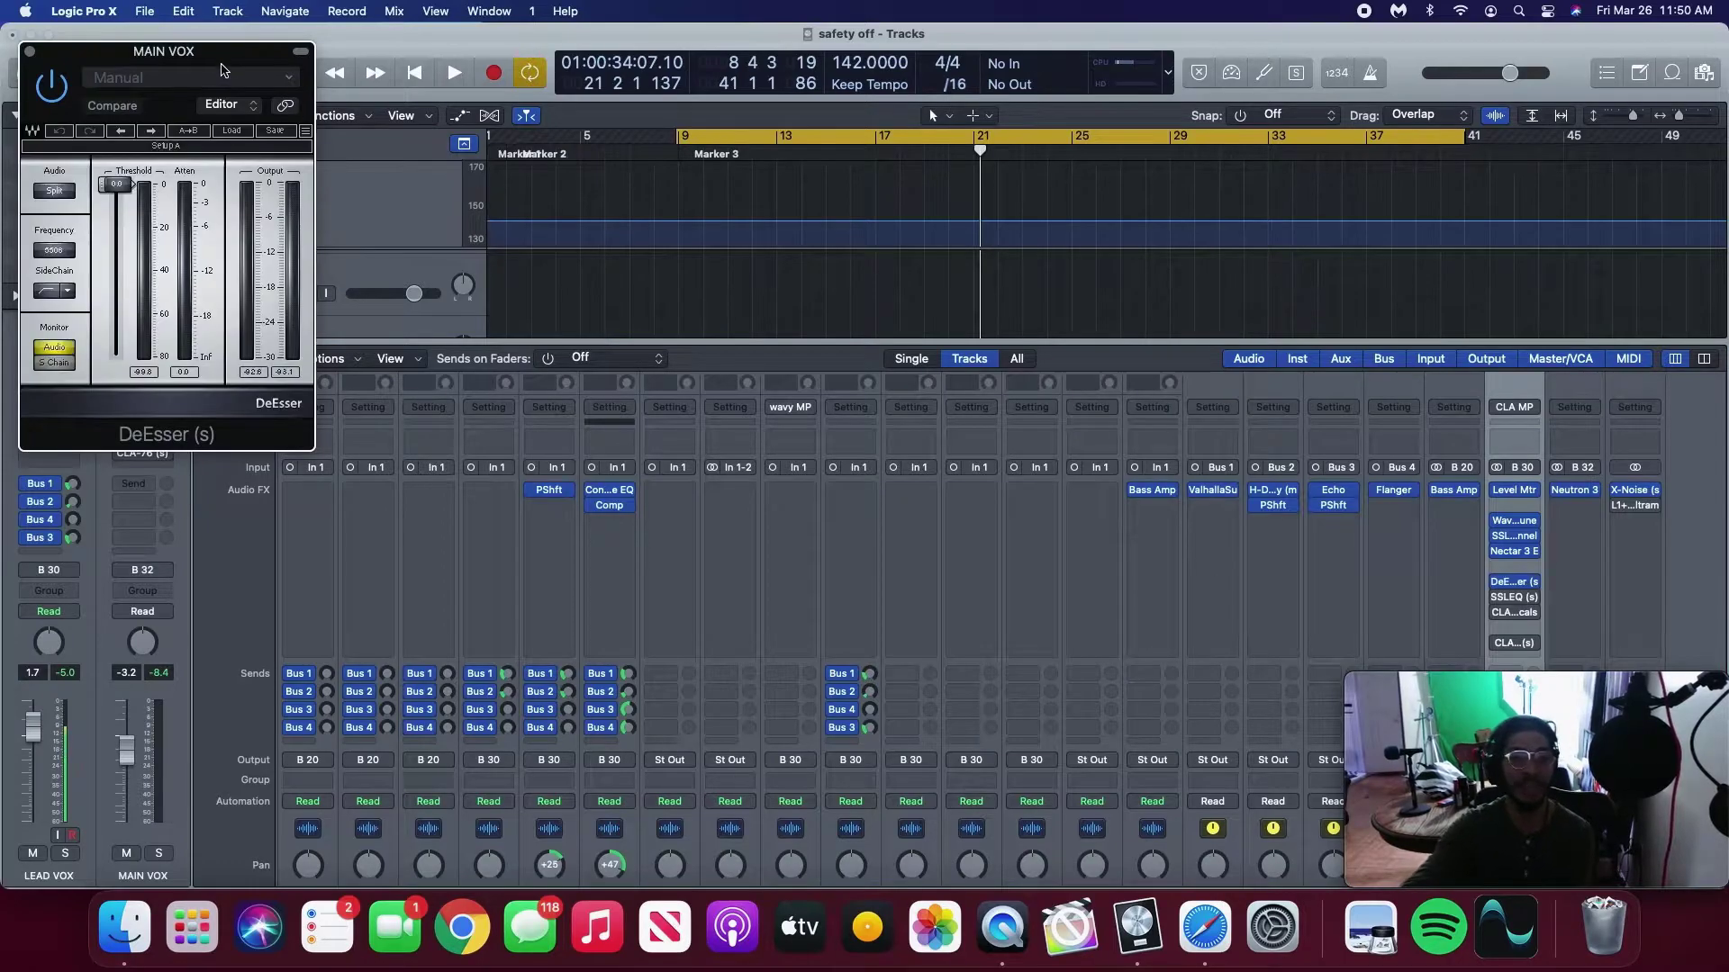
Load the DeEsser's Male Ess factory preset, lower its threshold and play the verse through it.
{"action": "left_click", "coordinate": [961, 259]}
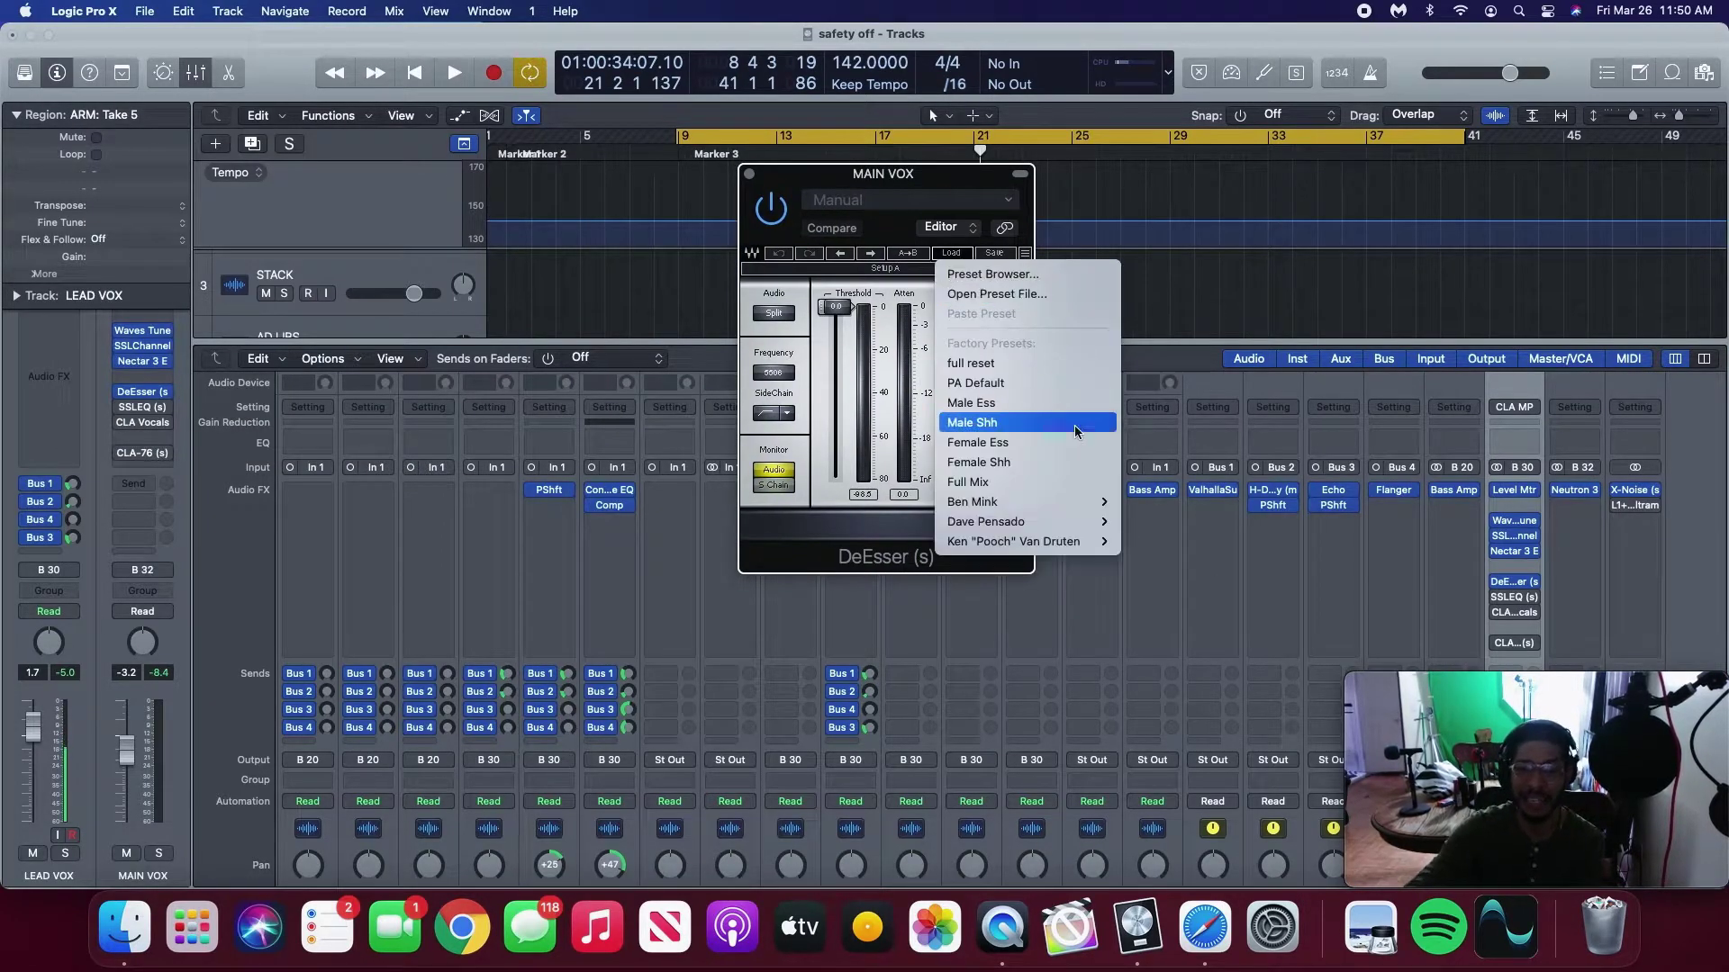
{"action": "left_click", "coordinate": [1068, 407]}
{"action": "left_click_drag", "start_coordinate": [838, 309], "coordinate": [837, 377]}
{"action": "key", "text": "space"}
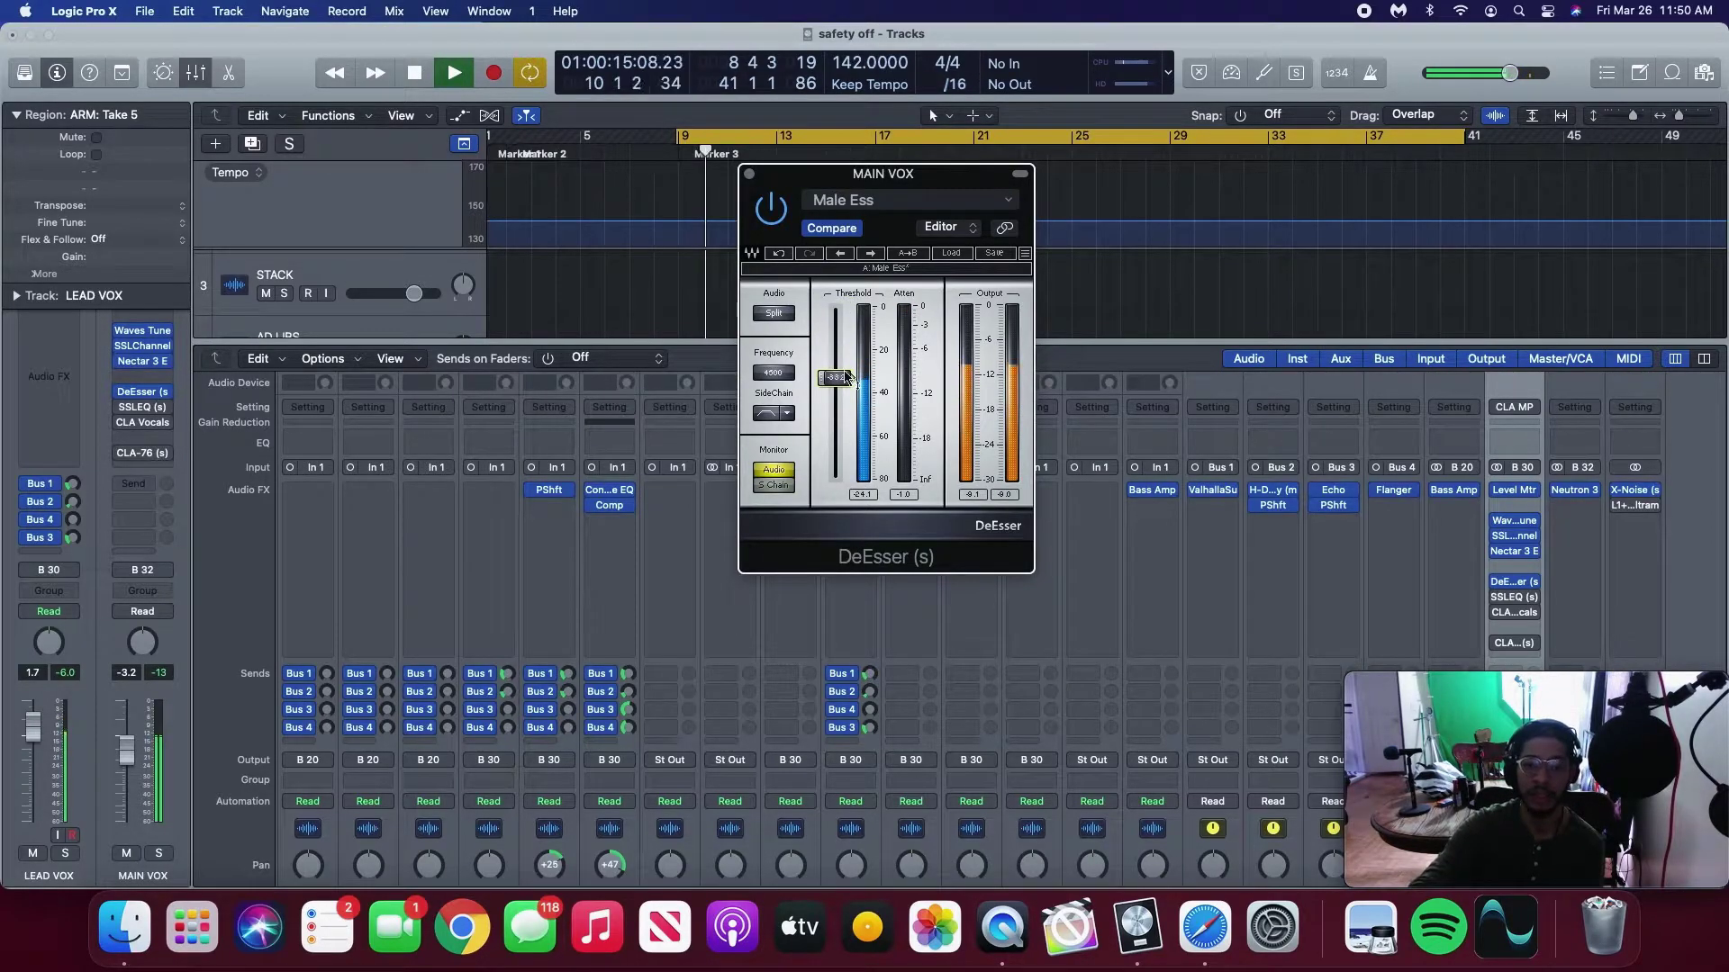
Monitor the DeEsser's sidechain while fine-tuning the threshold, return monitoring to Audio and close the plug-in window.
{"action": "left_click", "coordinate": [780, 485]}
{"action": "left_click_drag", "start_coordinate": [837, 378], "coordinate": [838, 378]}
{"action": "left_click", "coordinate": [774, 470]}
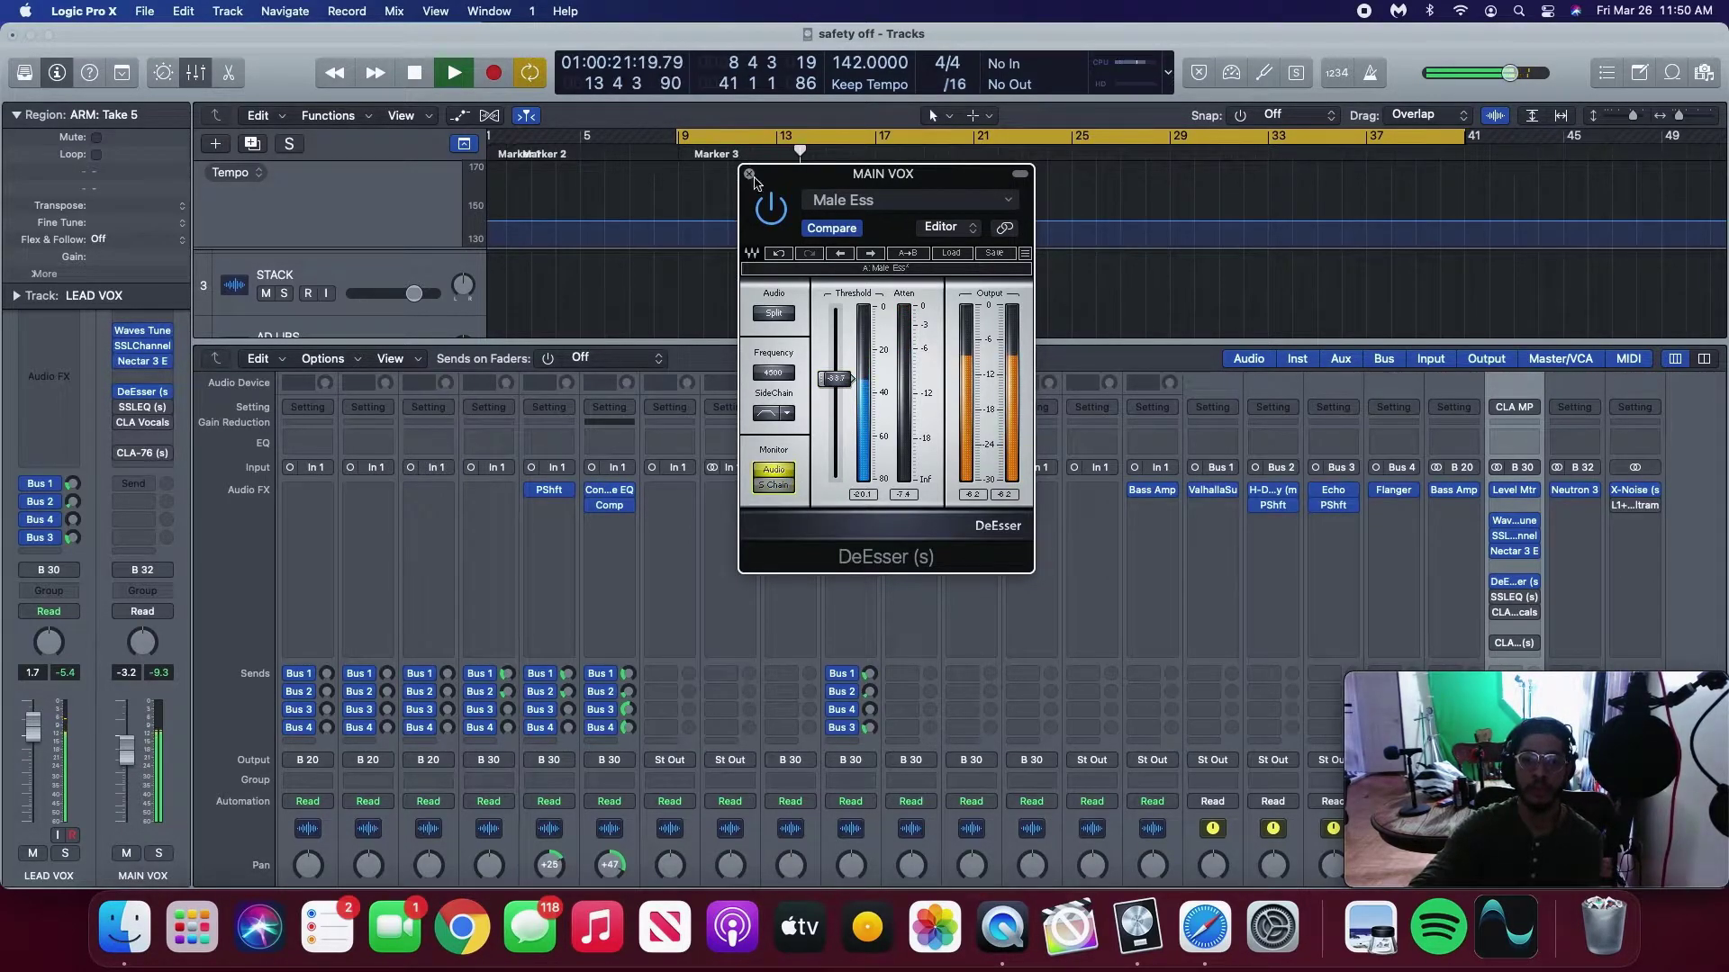
{"action": "left_click", "coordinate": [749, 174]}
Stop playback, open SSLEQ on the MAIN VOX channel, and slightly lower its HF gain and fine-tune the HF frequency.
{"action": "mouse_move", "coordinate": [1491, 615]}
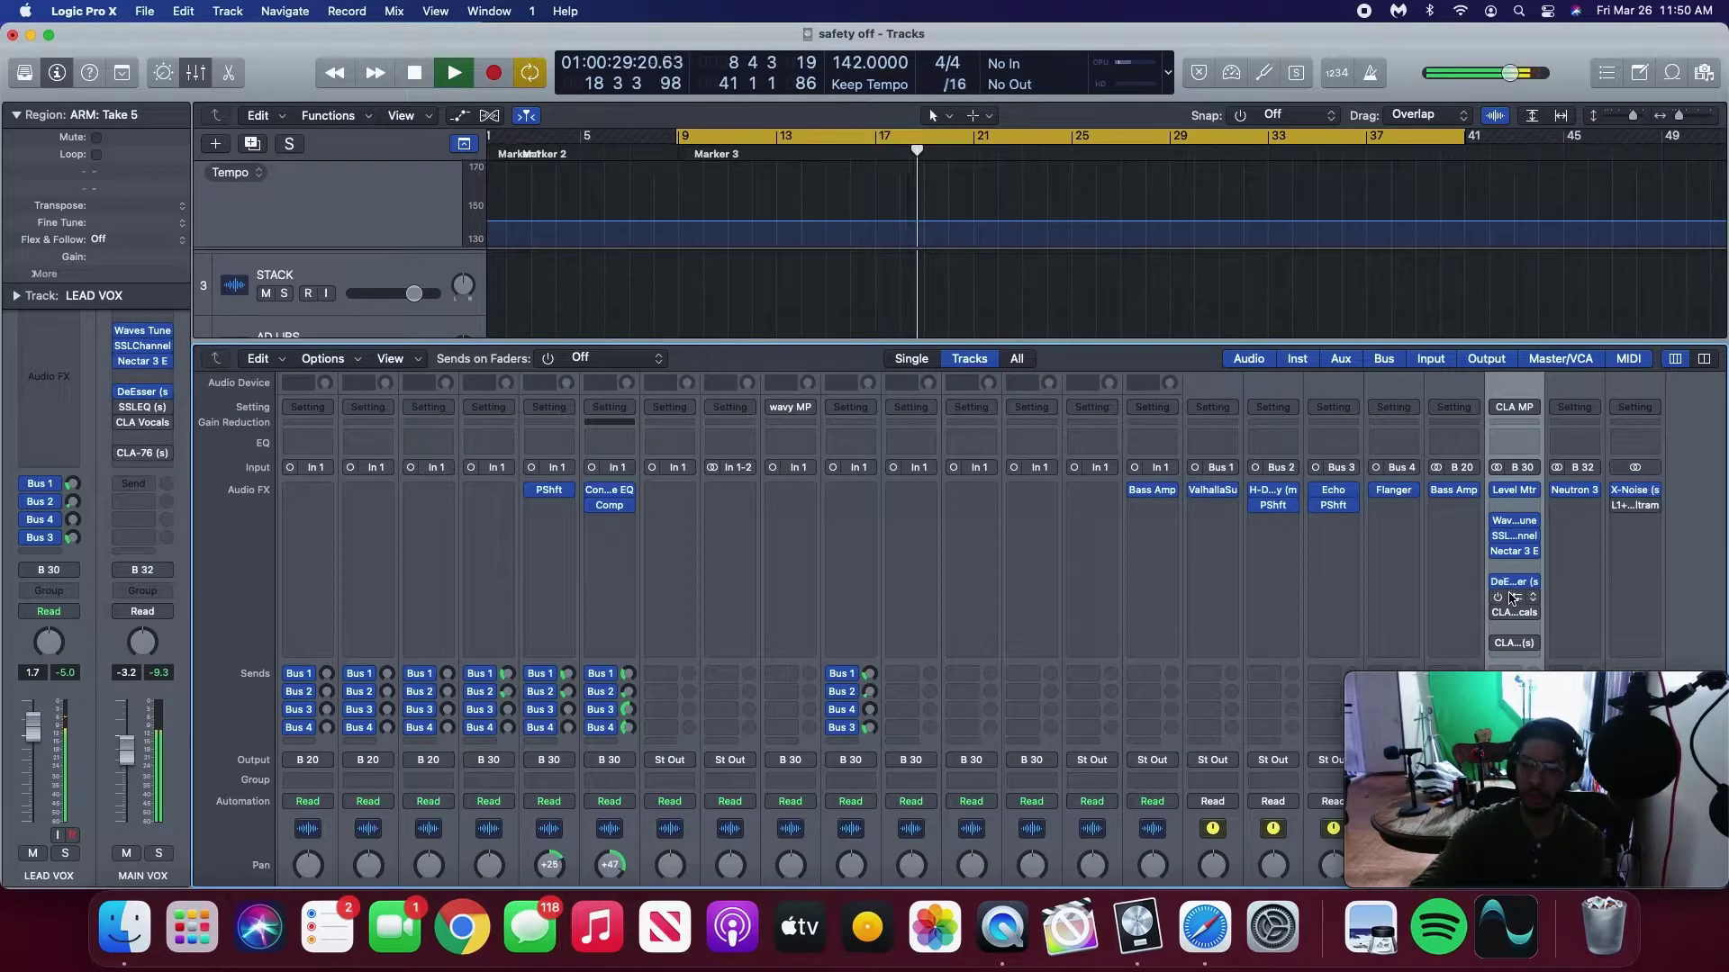
{"action": "key", "text": "space"}
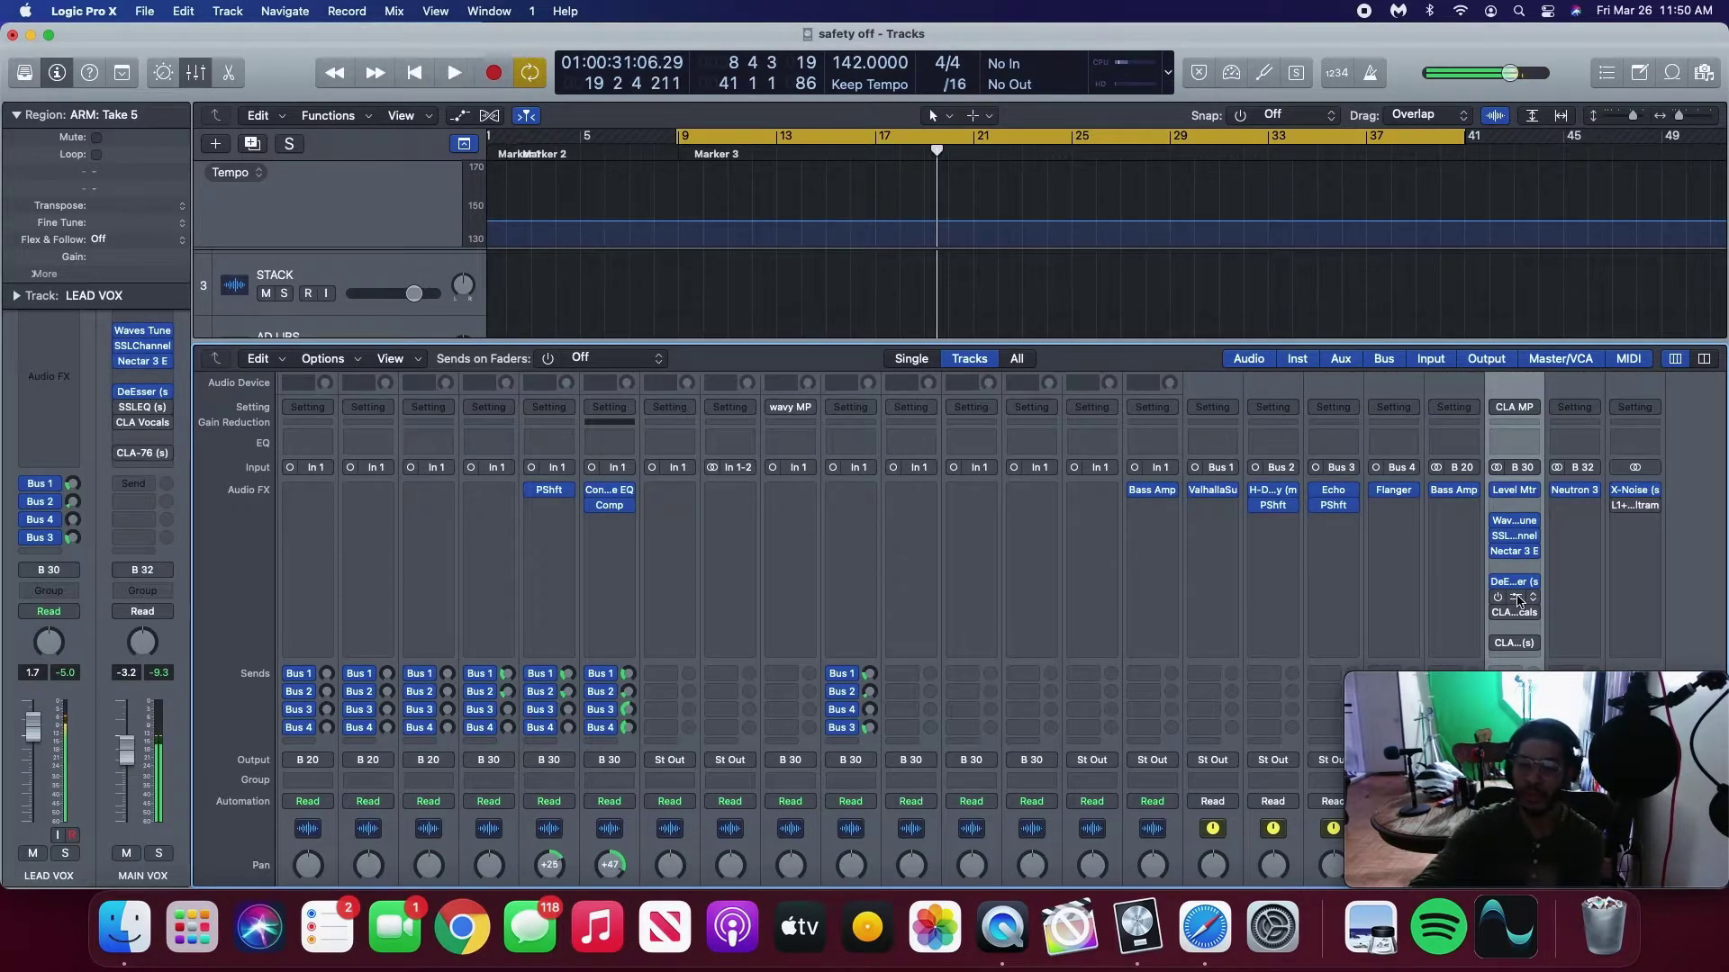
{"action": "left_click", "coordinate": [1518, 601]}
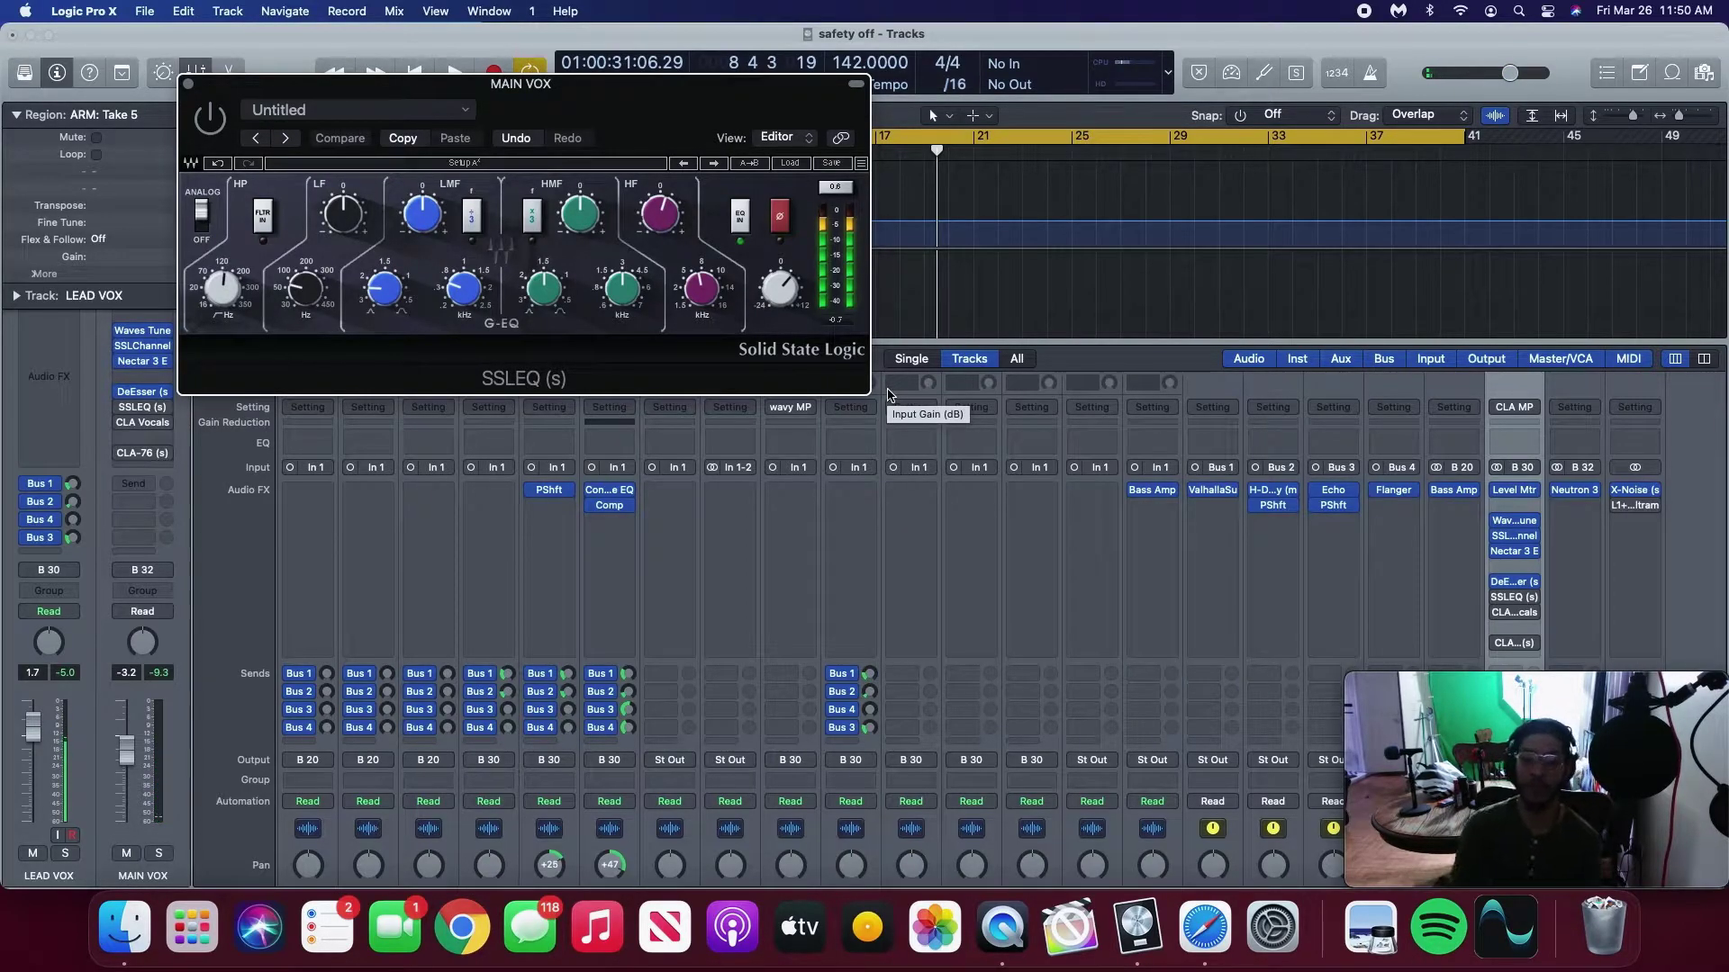
{"action": "left_click_drag", "start_coordinate": [631, 84], "coordinate": [1009, 357]}
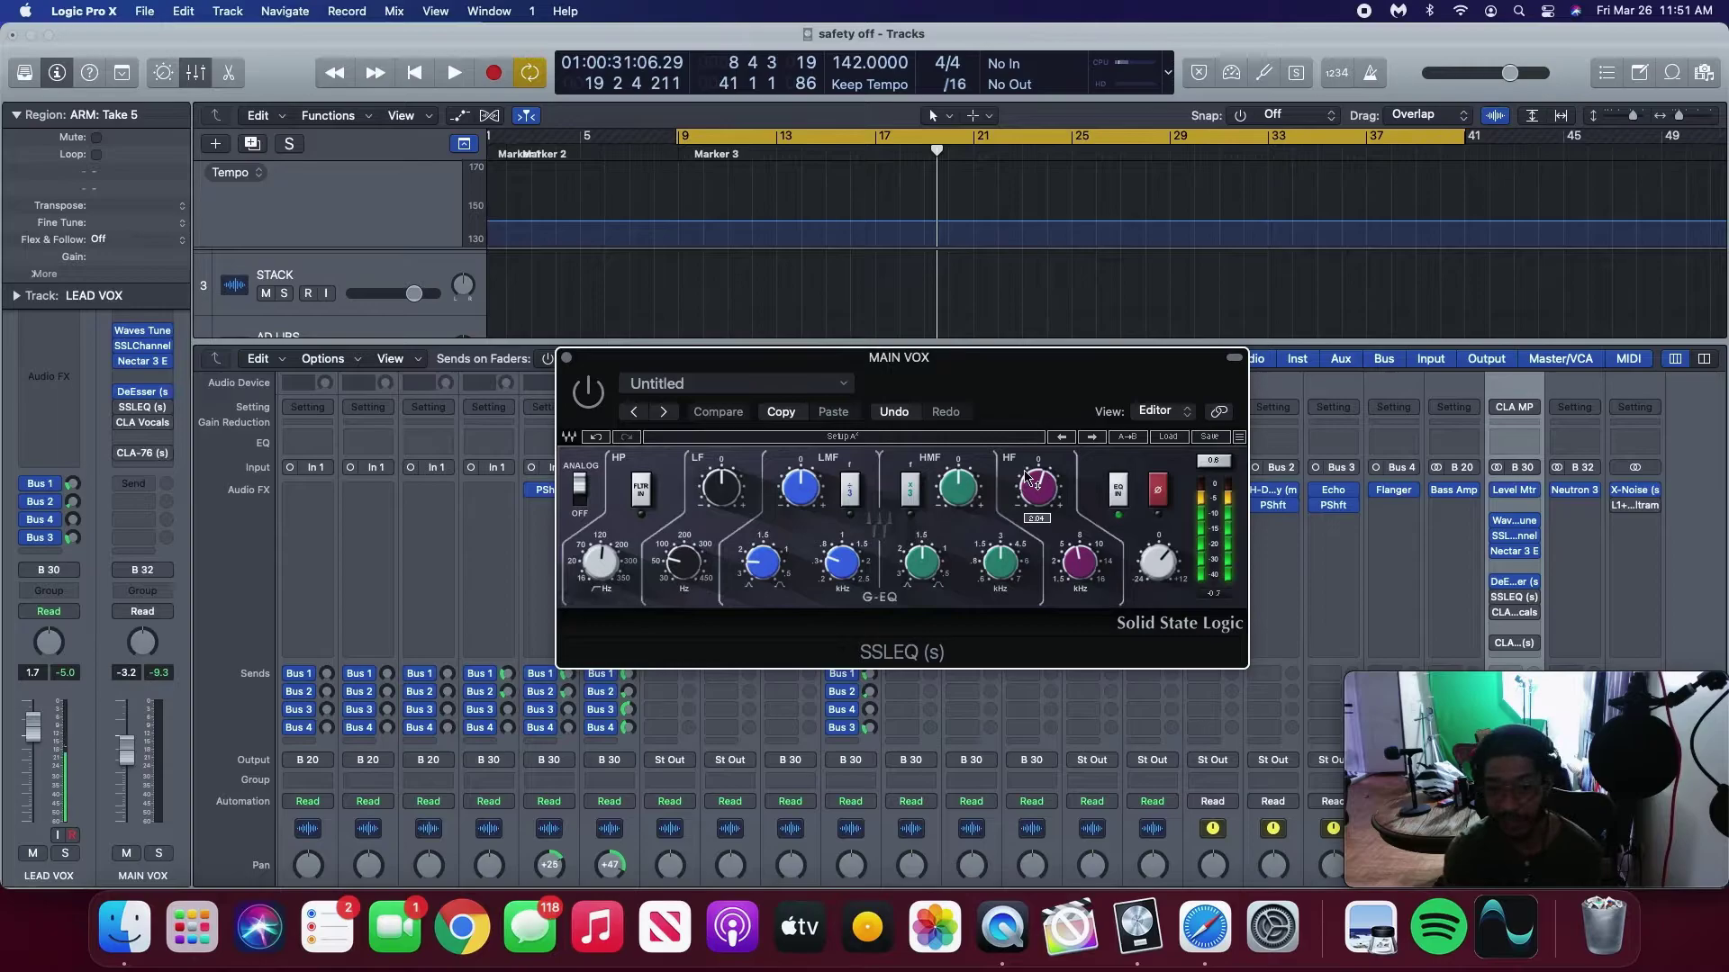
{"action": "left_click_drag", "start_coordinate": [1038, 487], "coordinate": [1038, 500]}
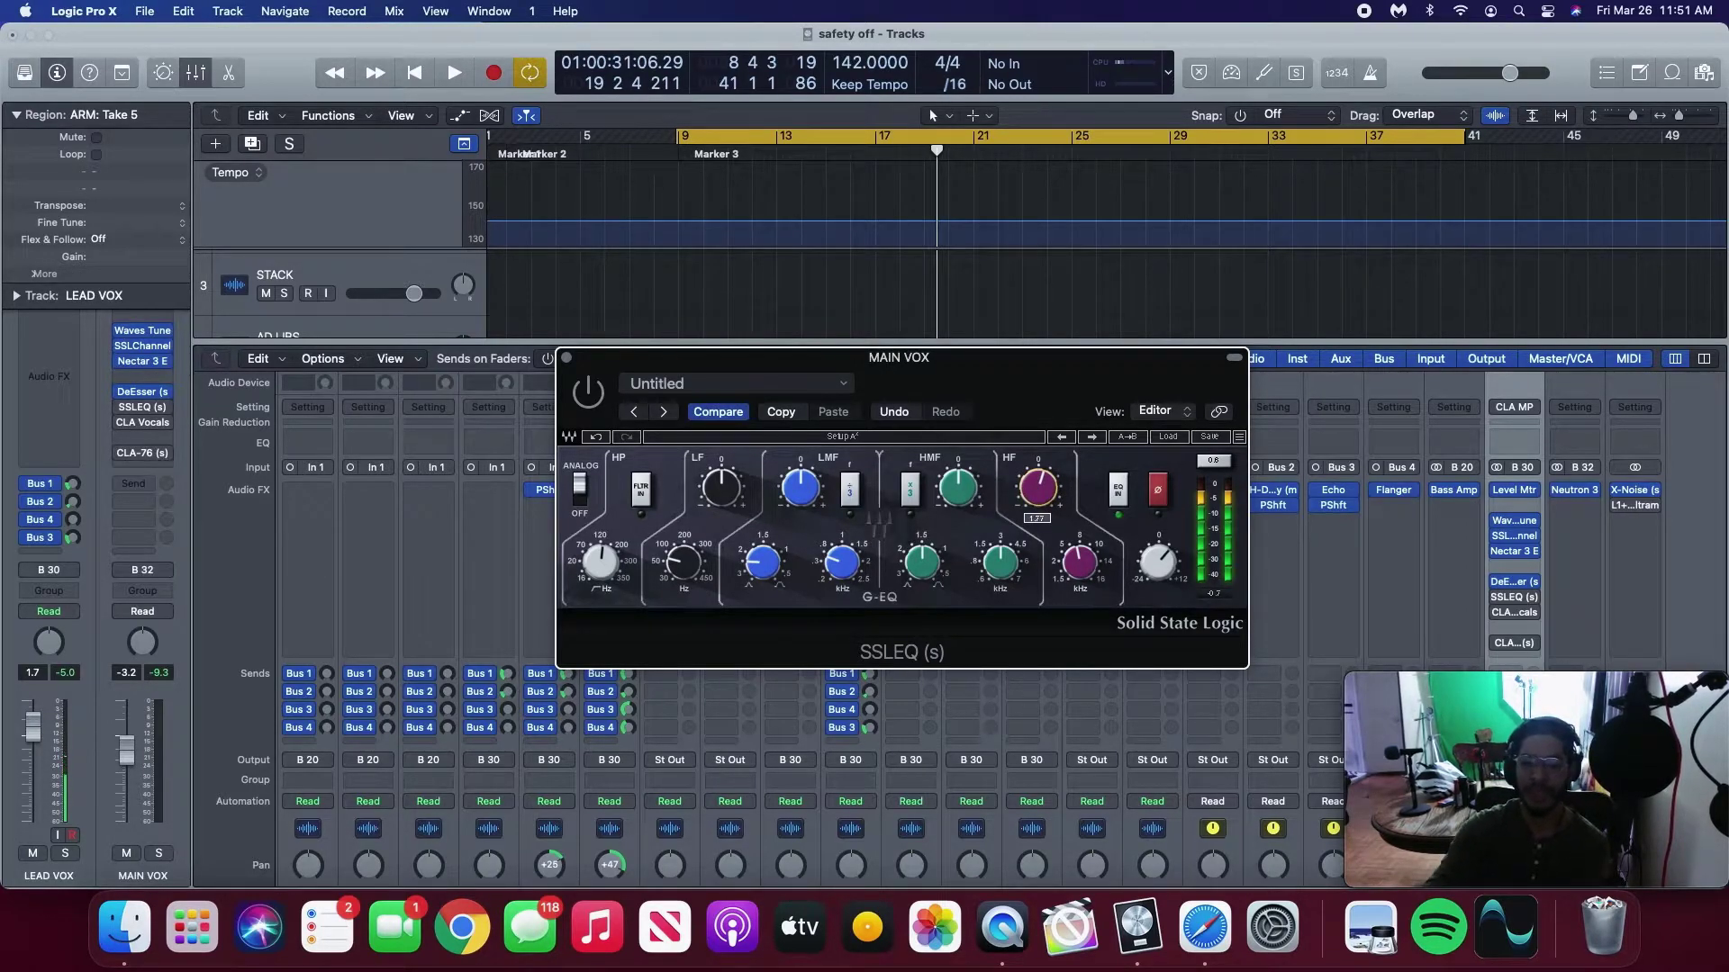
{"action": "left_click_drag", "start_coordinate": [1071, 565], "coordinate": [1072, 567]}
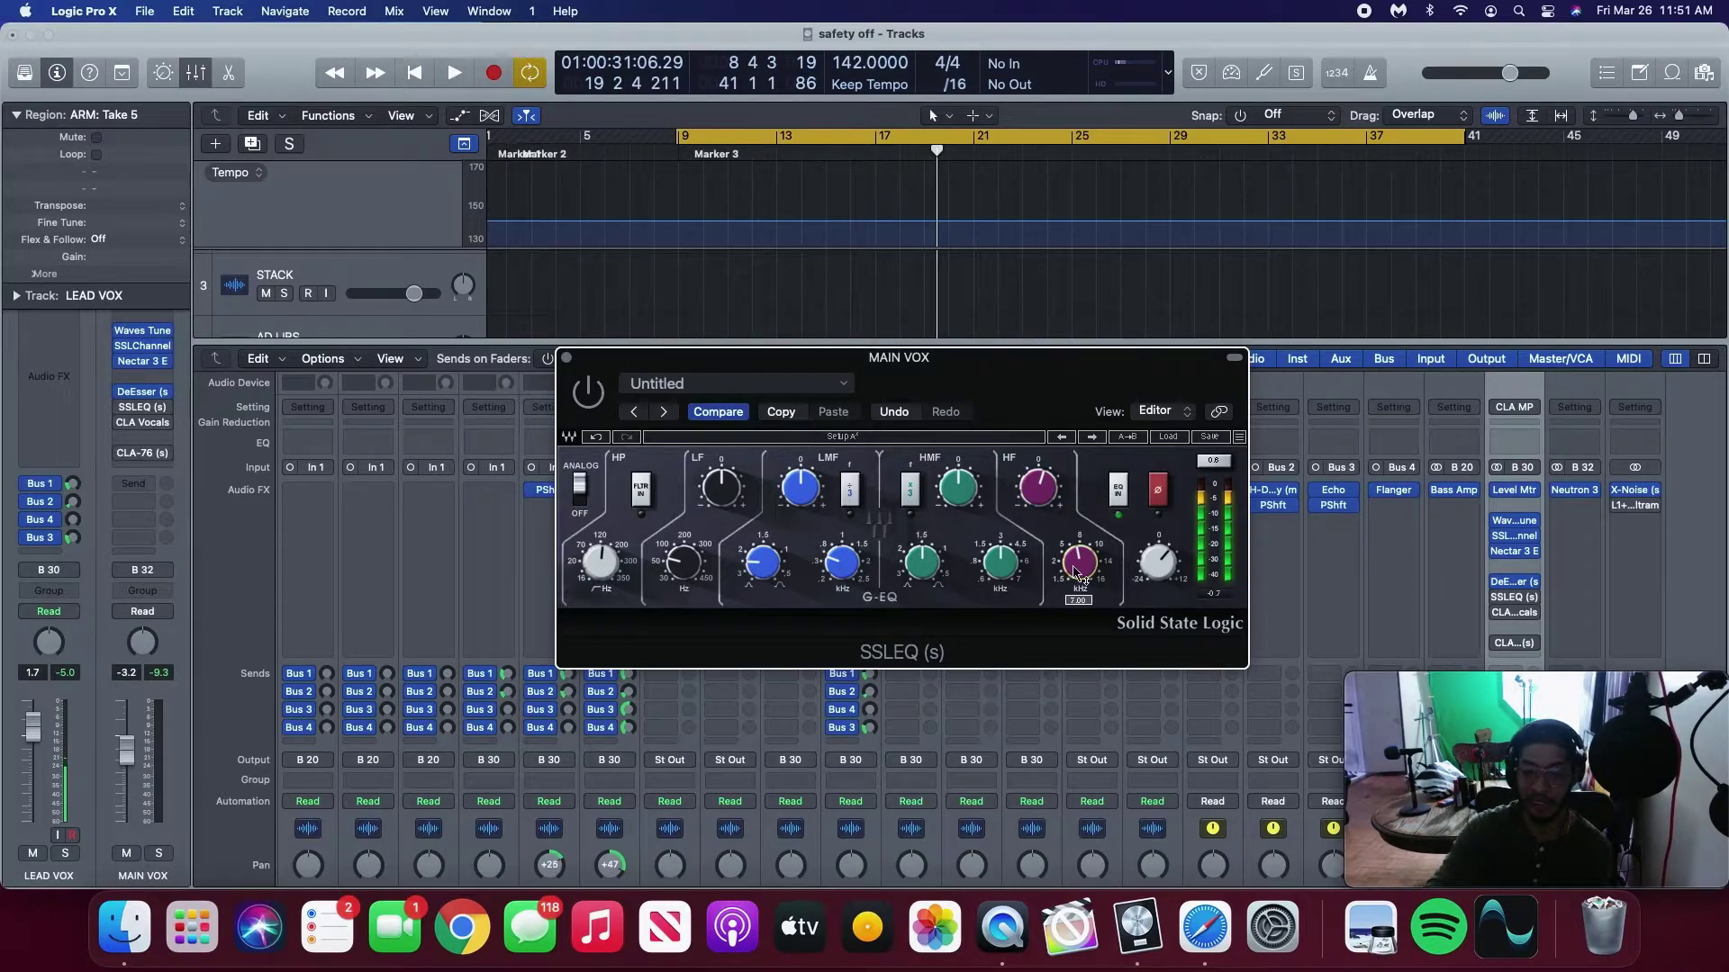
Enable SSLEQ and compare it against bypass while playing the verse, leaving it on with its window closed and playback stopped.
{"action": "key", "text": "space"}
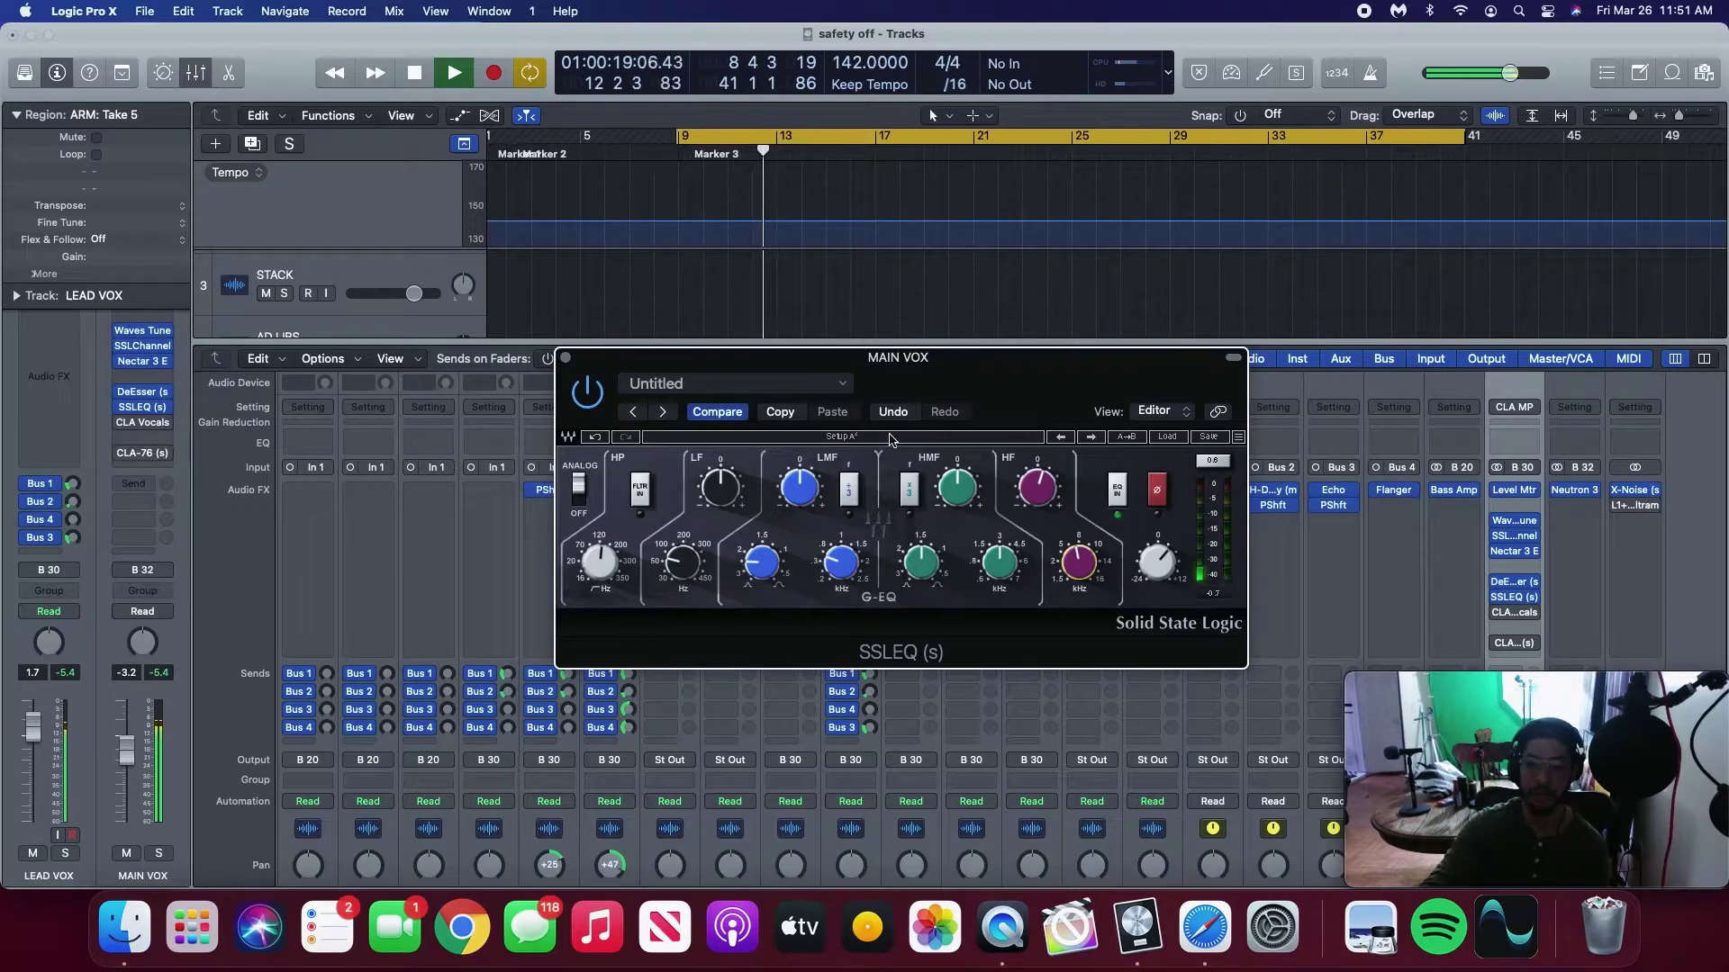
{"action": "left_click", "coordinate": [590, 394]}
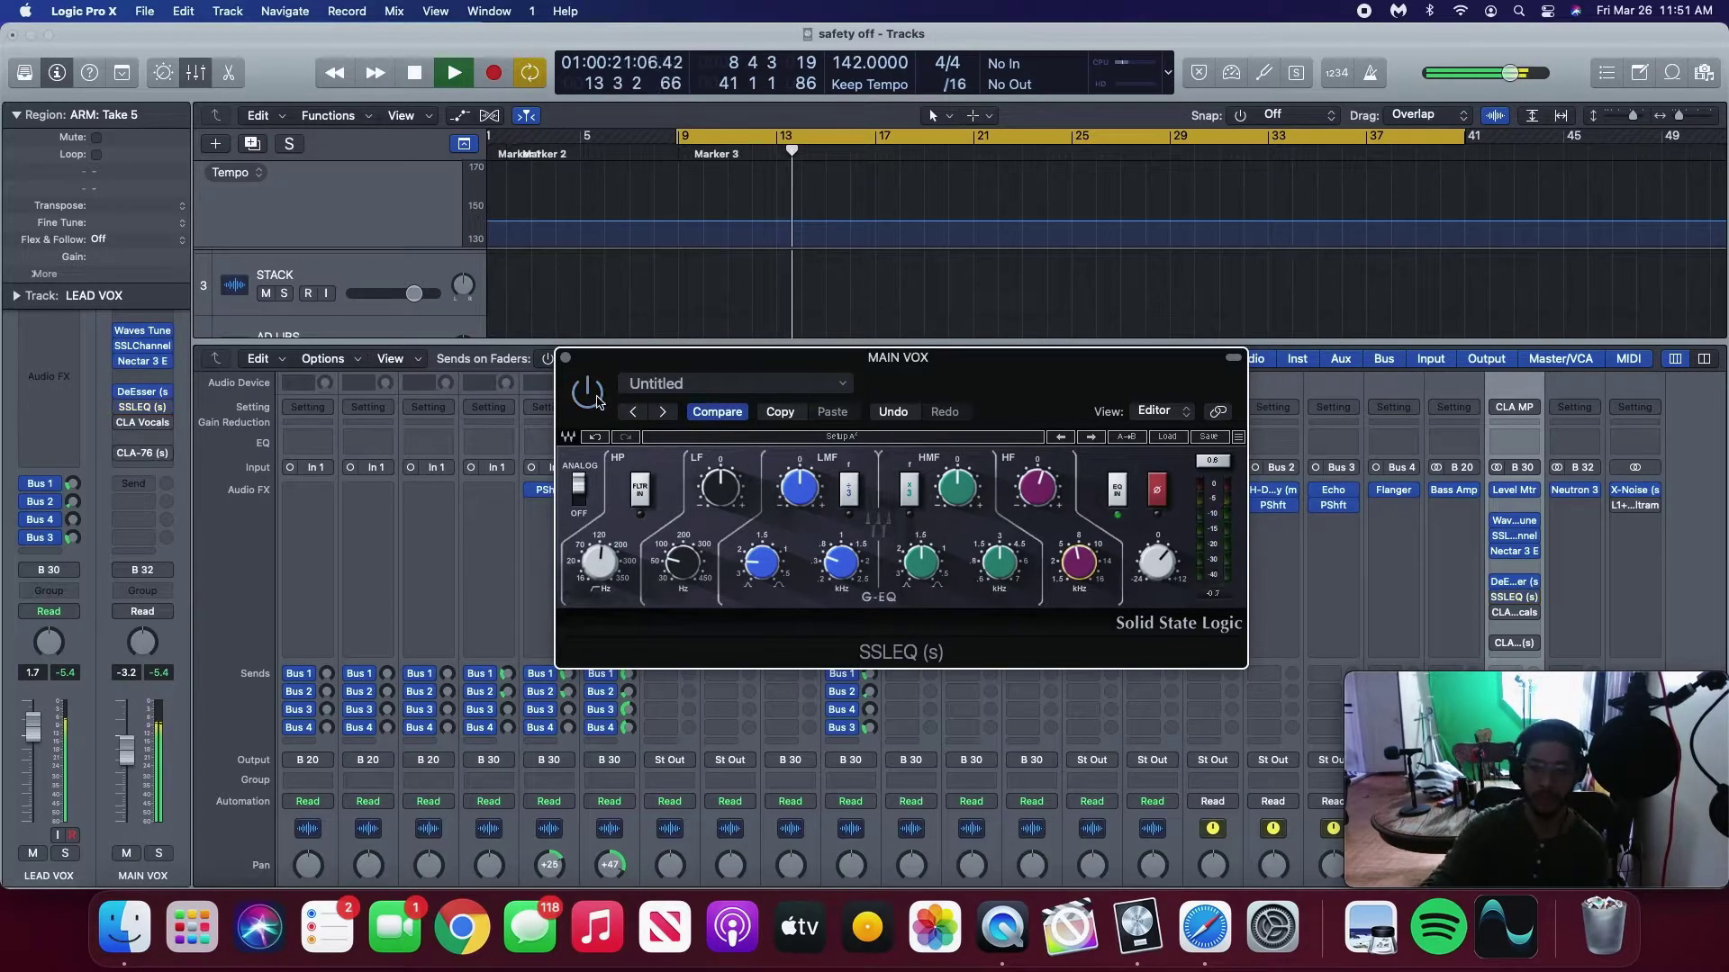
{"action": "left_click", "coordinate": [590, 393]}
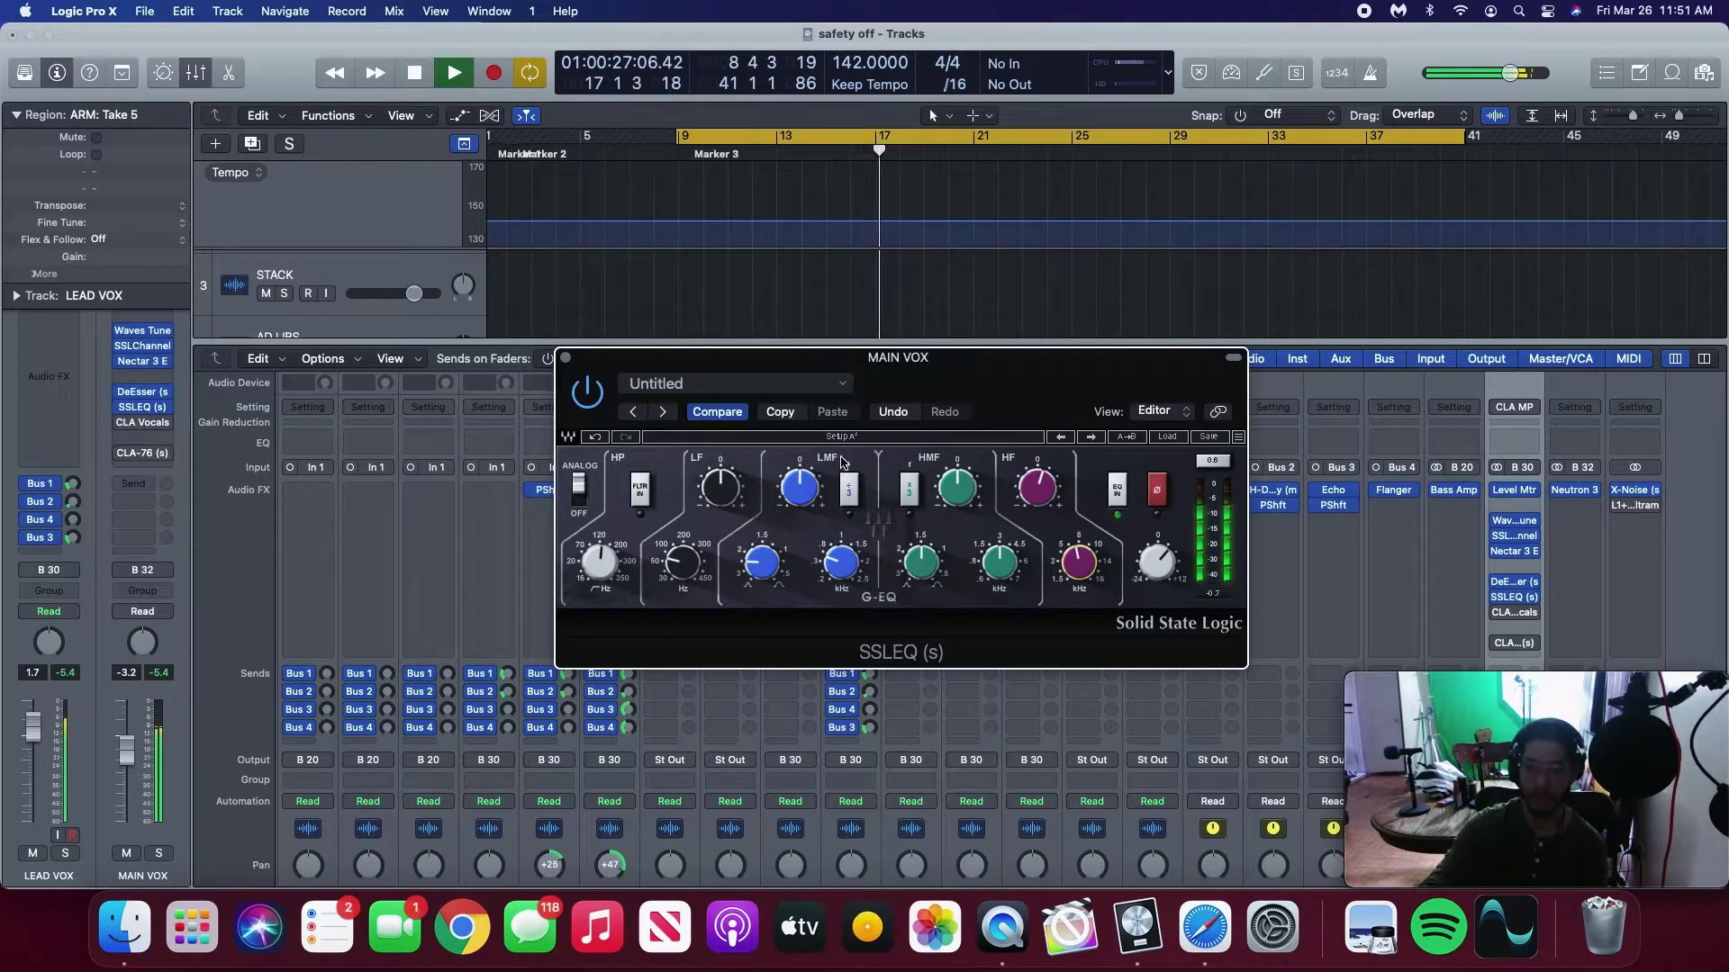
{"action": "left_click", "coordinate": [566, 359]}
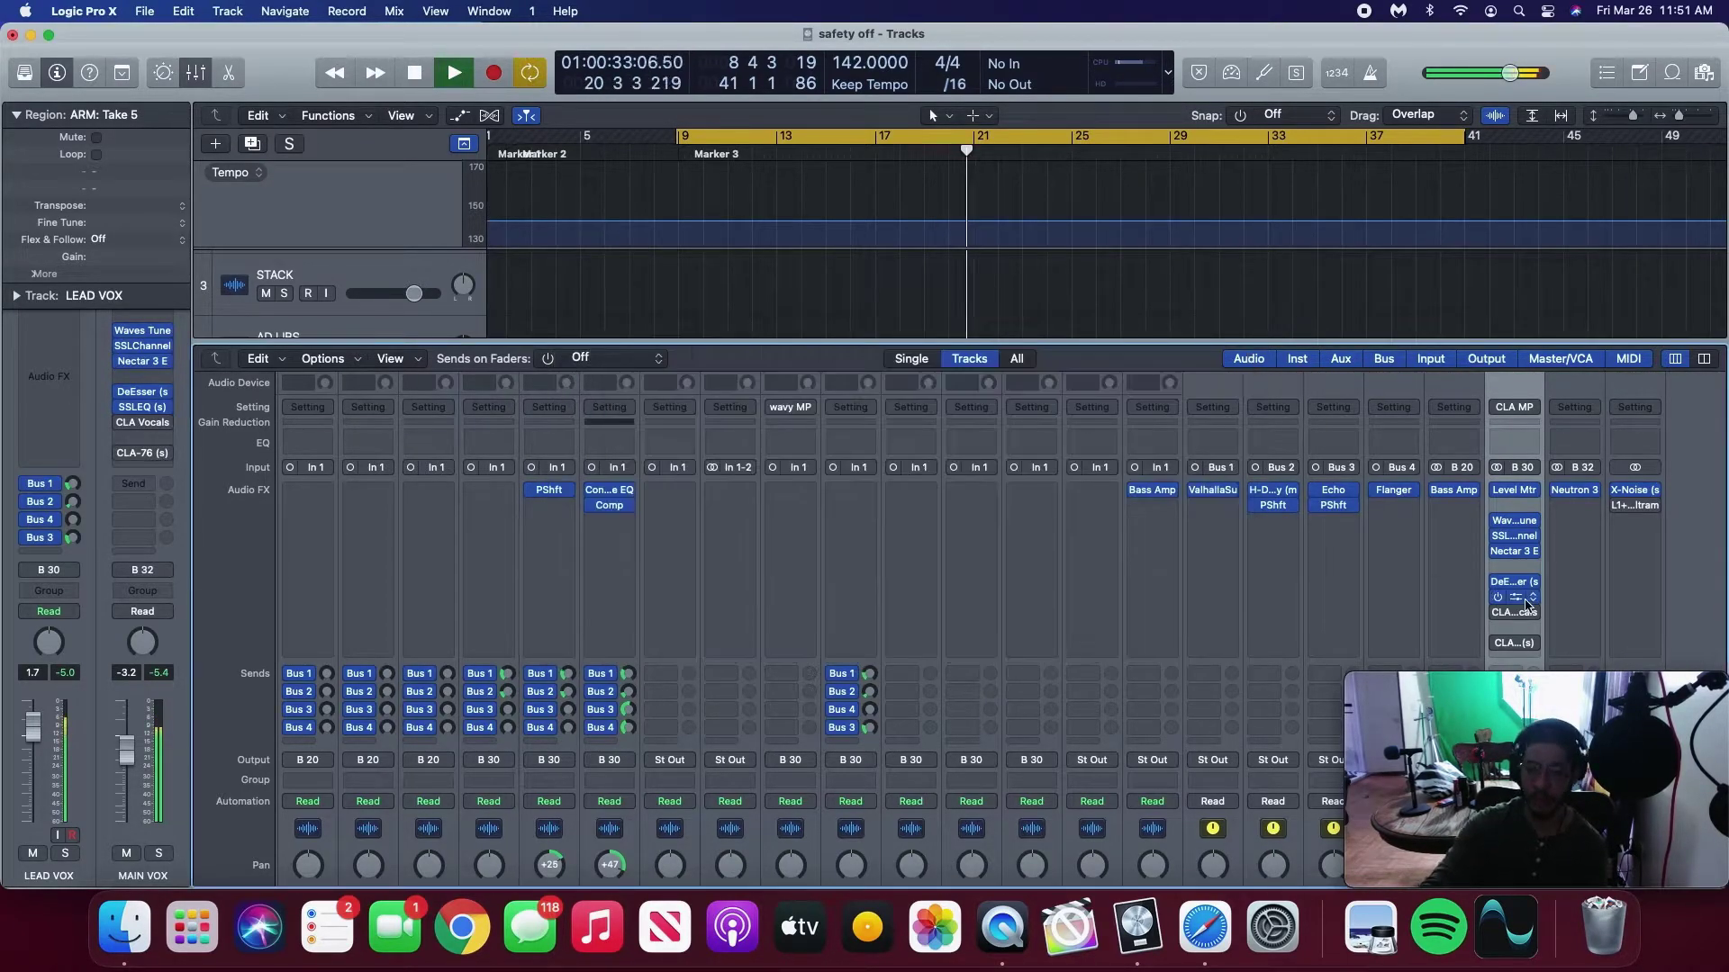
{"action": "scroll", "coordinate": [1521, 621], "scroll_direction": "down", "scroll_amount": 2}
{"action": "mouse_move", "coordinate": [1517, 610]}
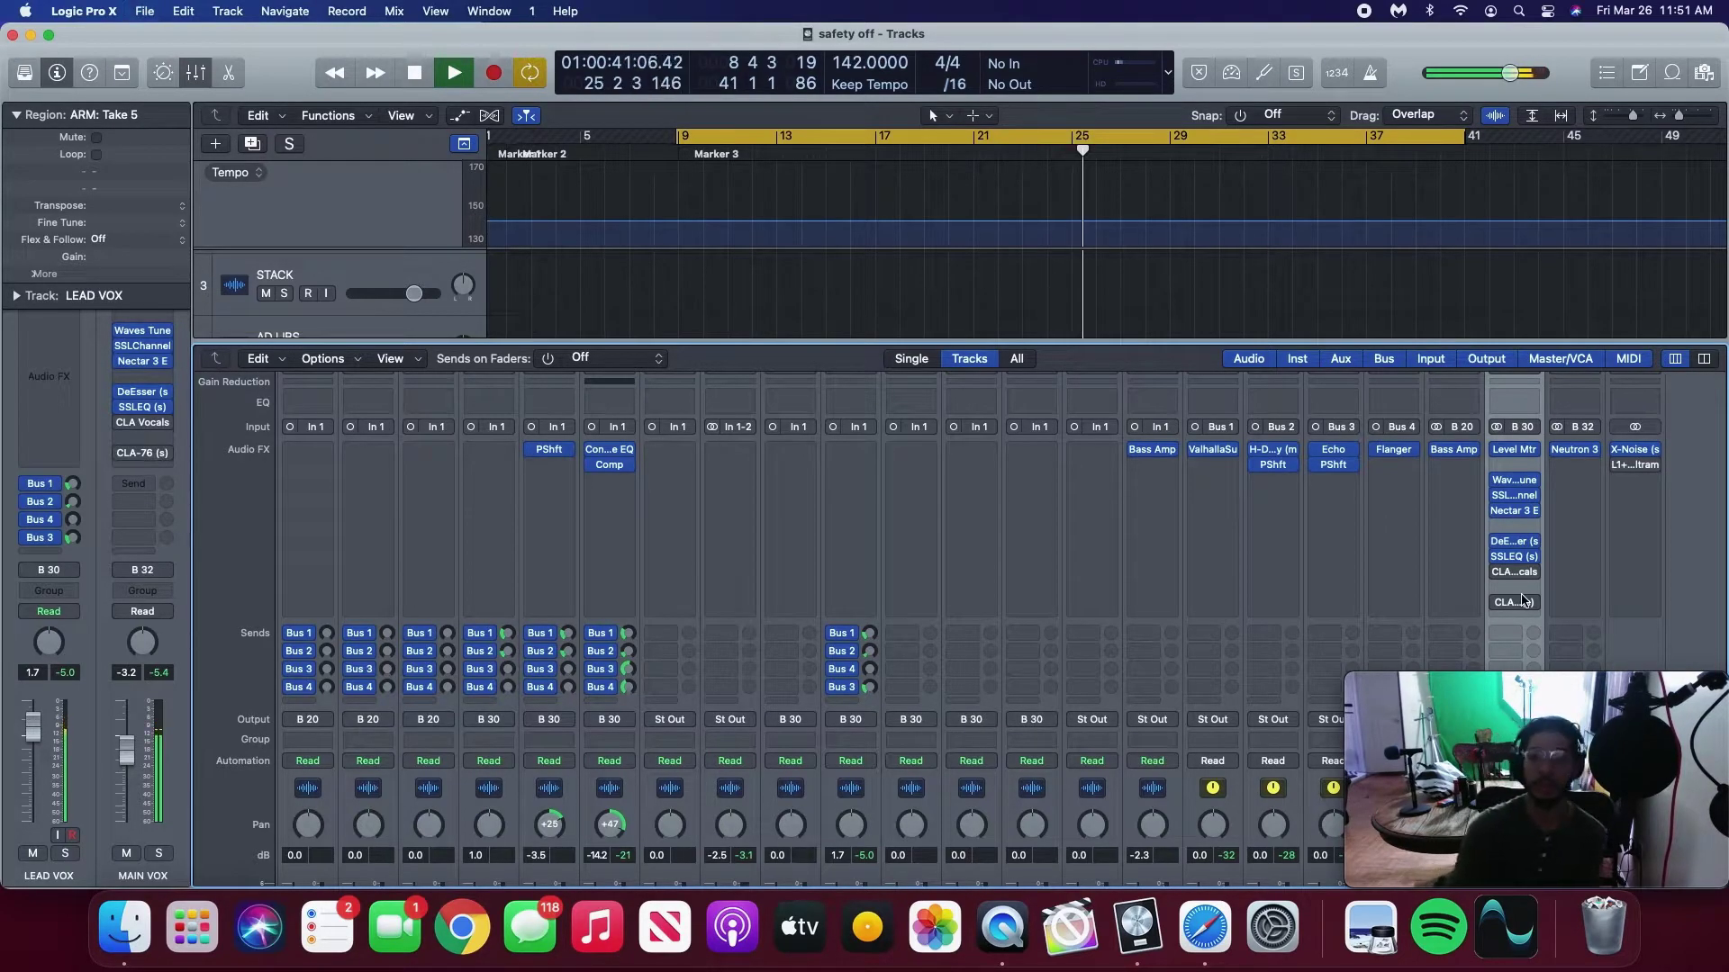
{"action": "key", "text": "space"}
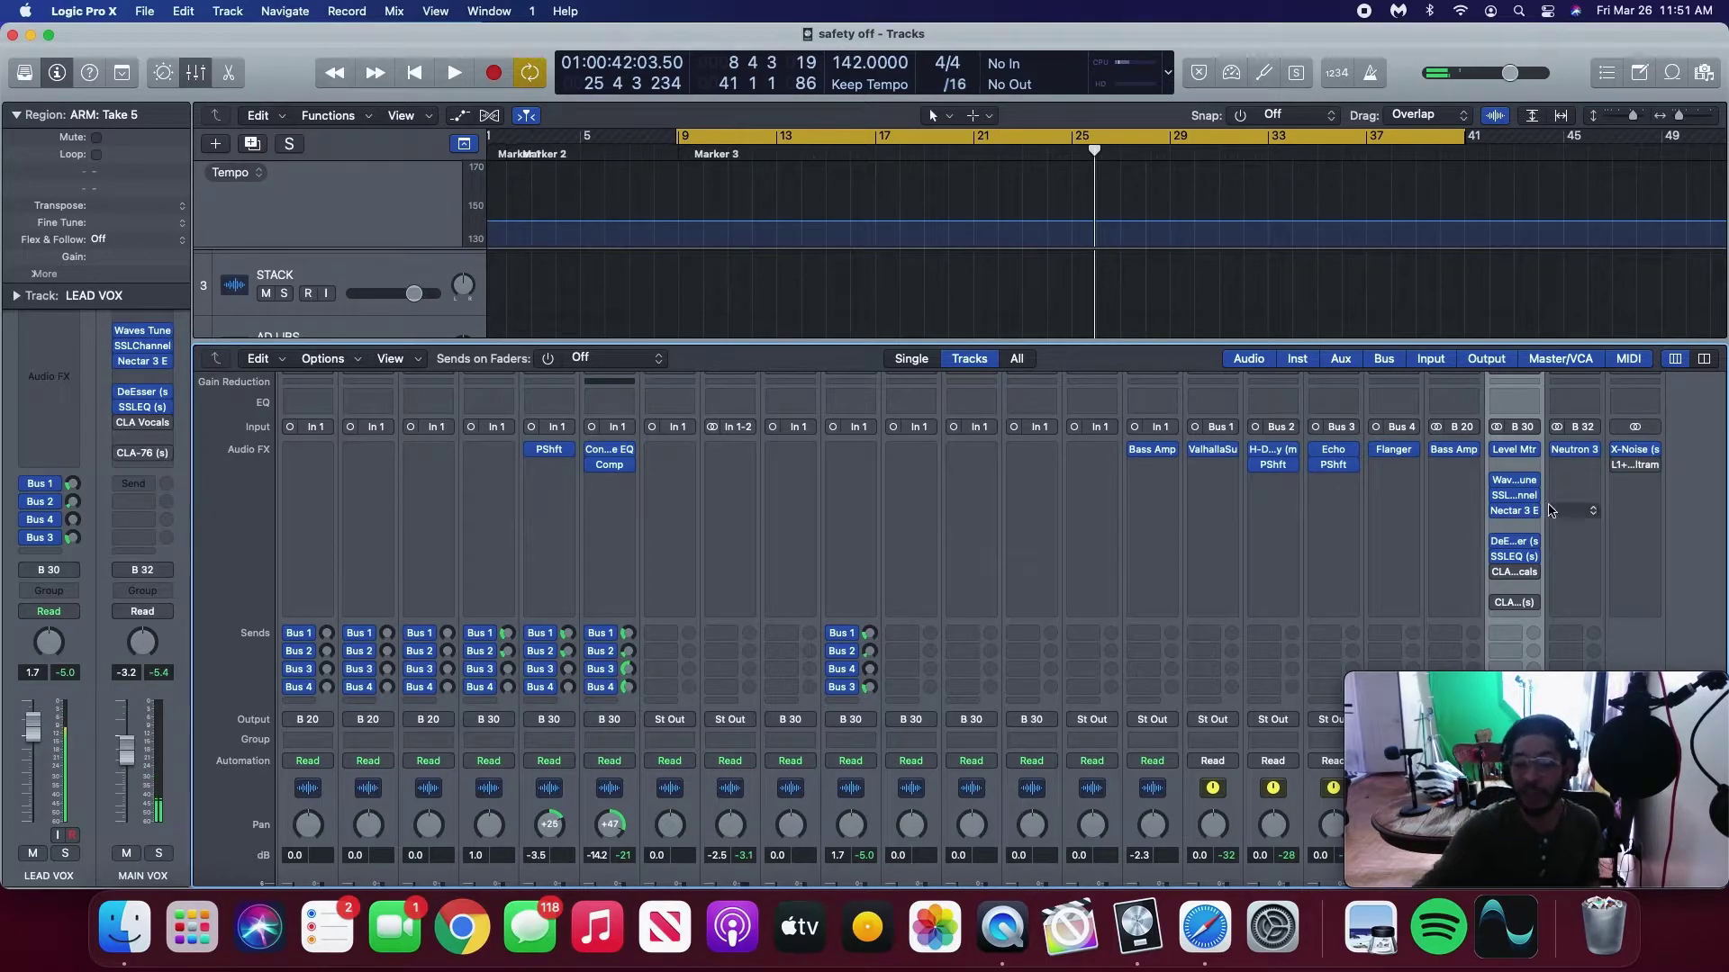
Review the MAIN VOX chain by opening Level Meter, Waves Tune Real-Time, SSLChannel, Nectar 3 Elements and SSLEQ in order.
{"action": "left_click", "coordinate": [1516, 451]}
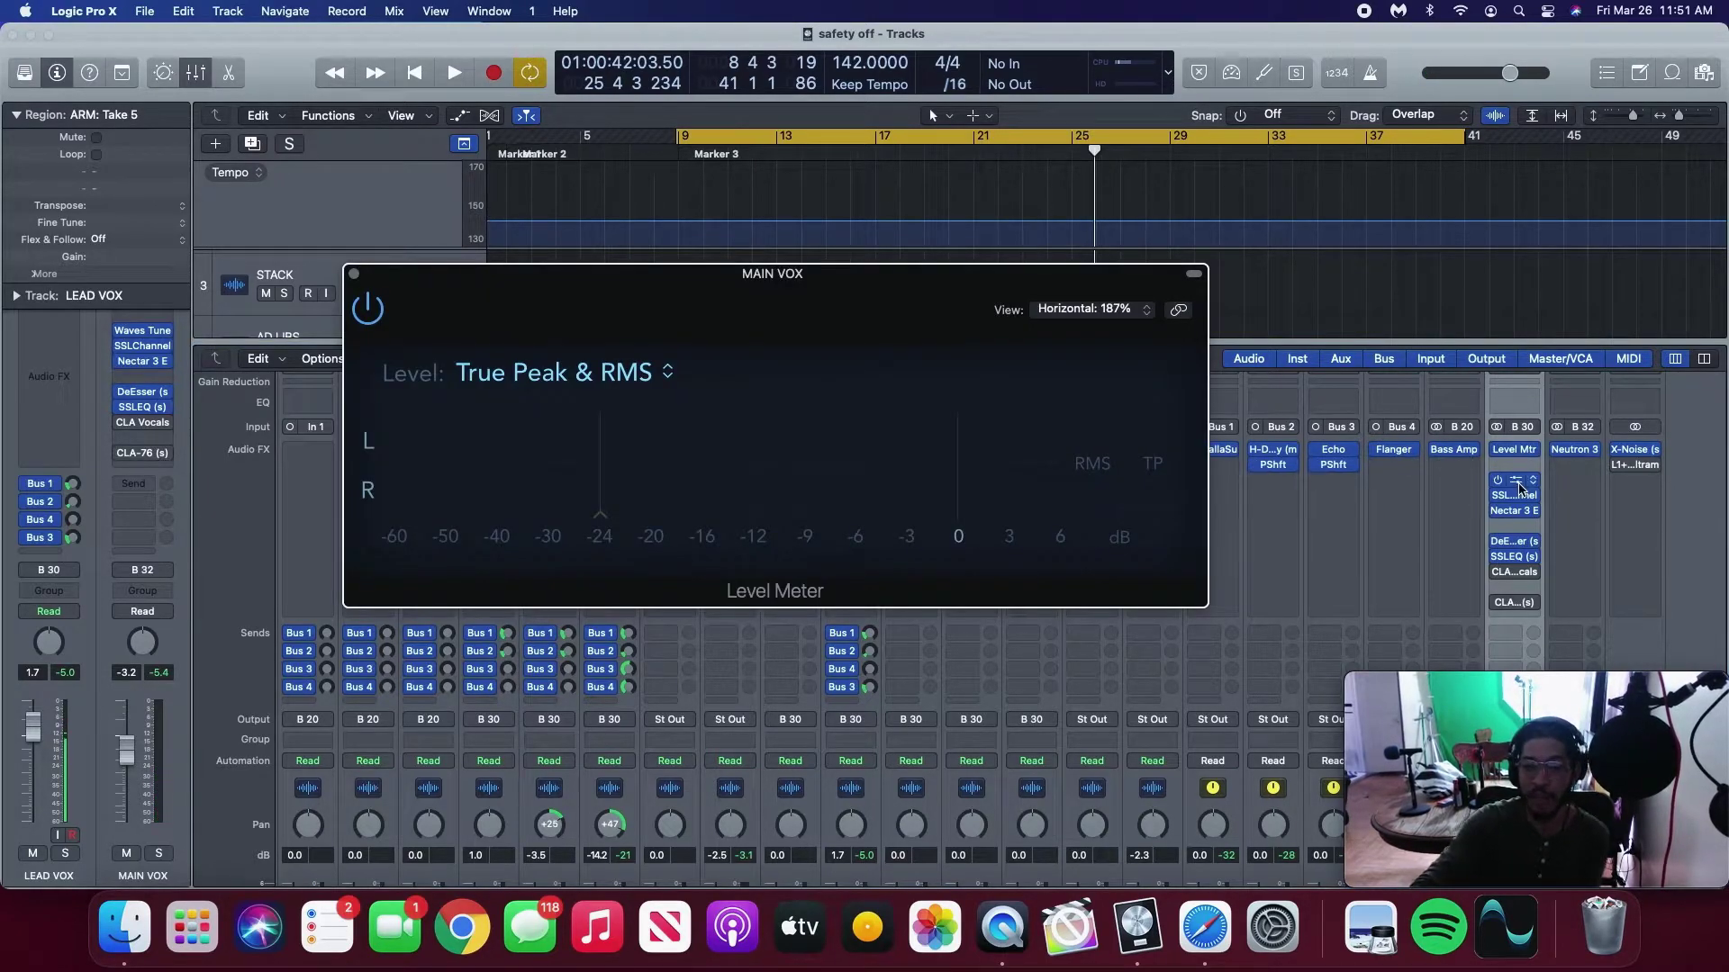
{"action": "left_click", "coordinate": [1514, 480]}
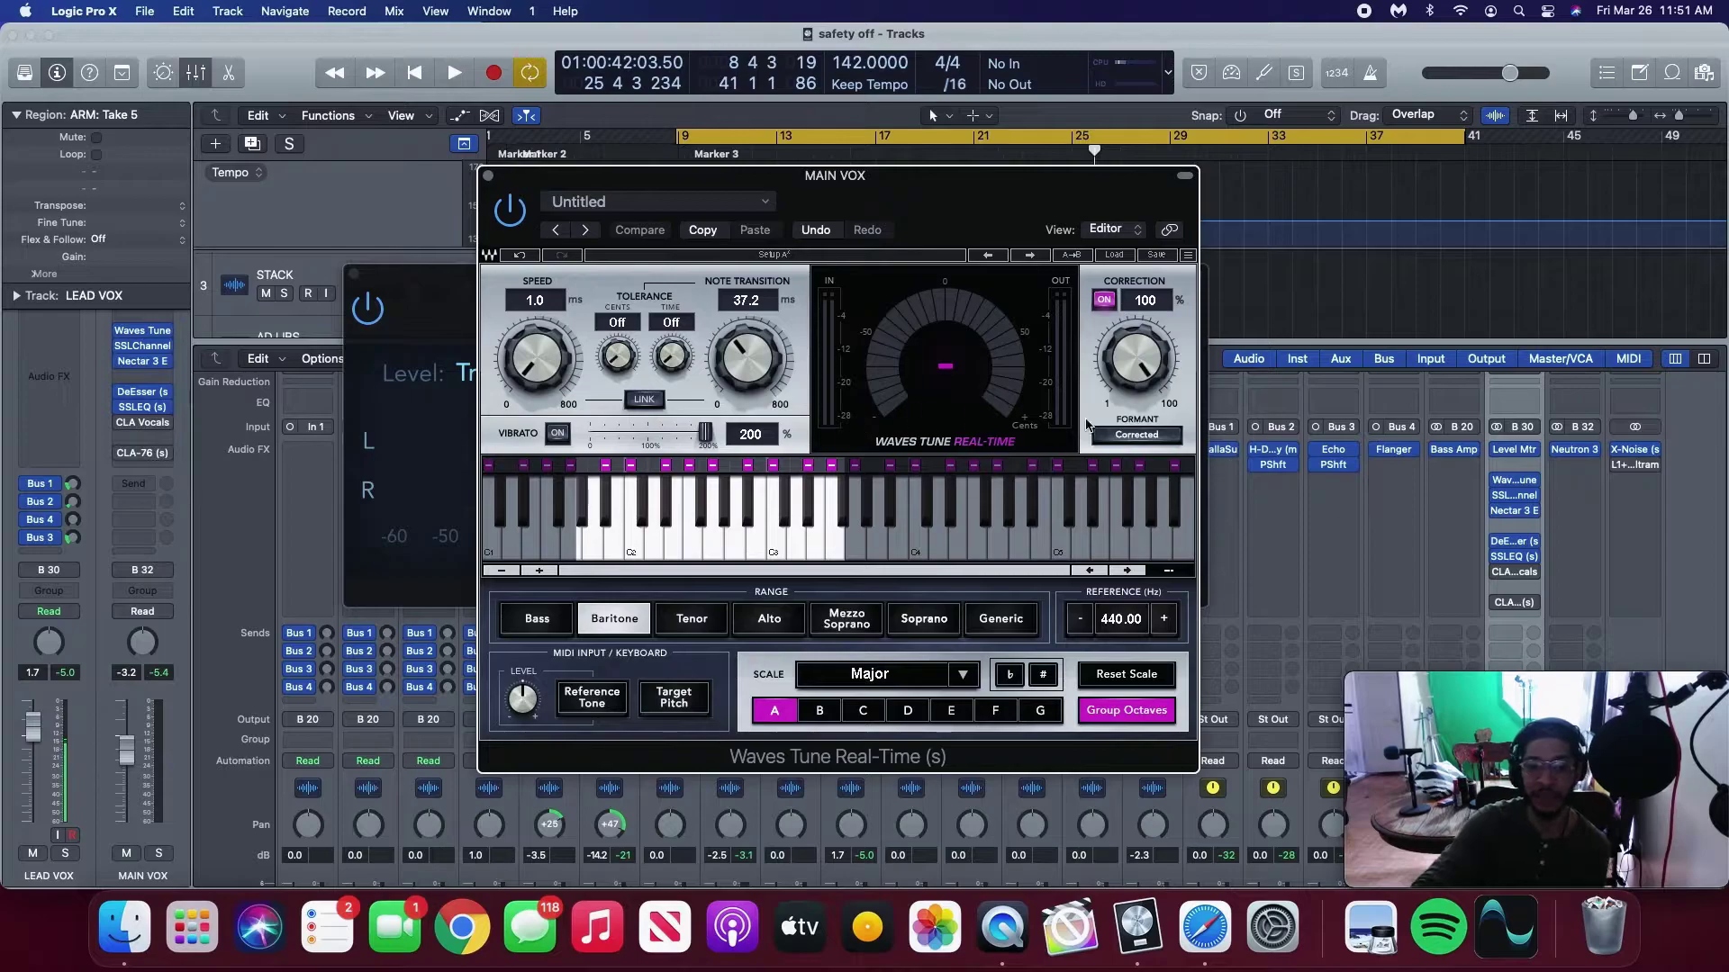
{"action": "left_click", "coordinate": [1515, 495]}
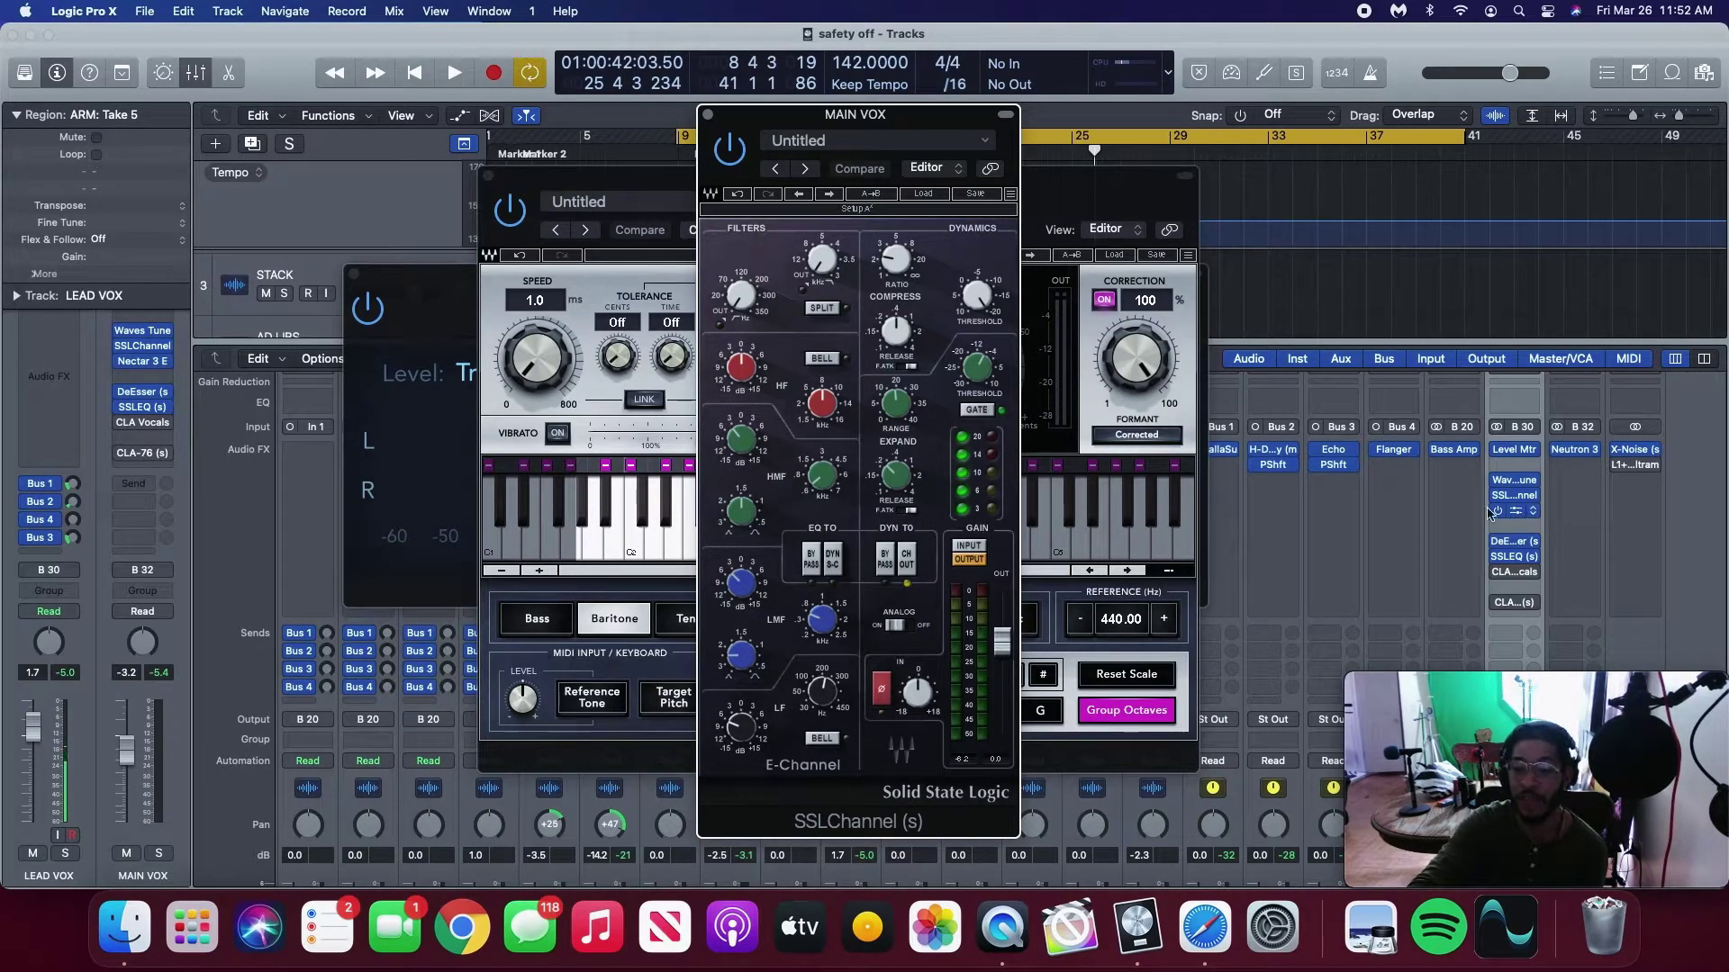
{"action": "left_click", "coordinate": [1514, 511]}
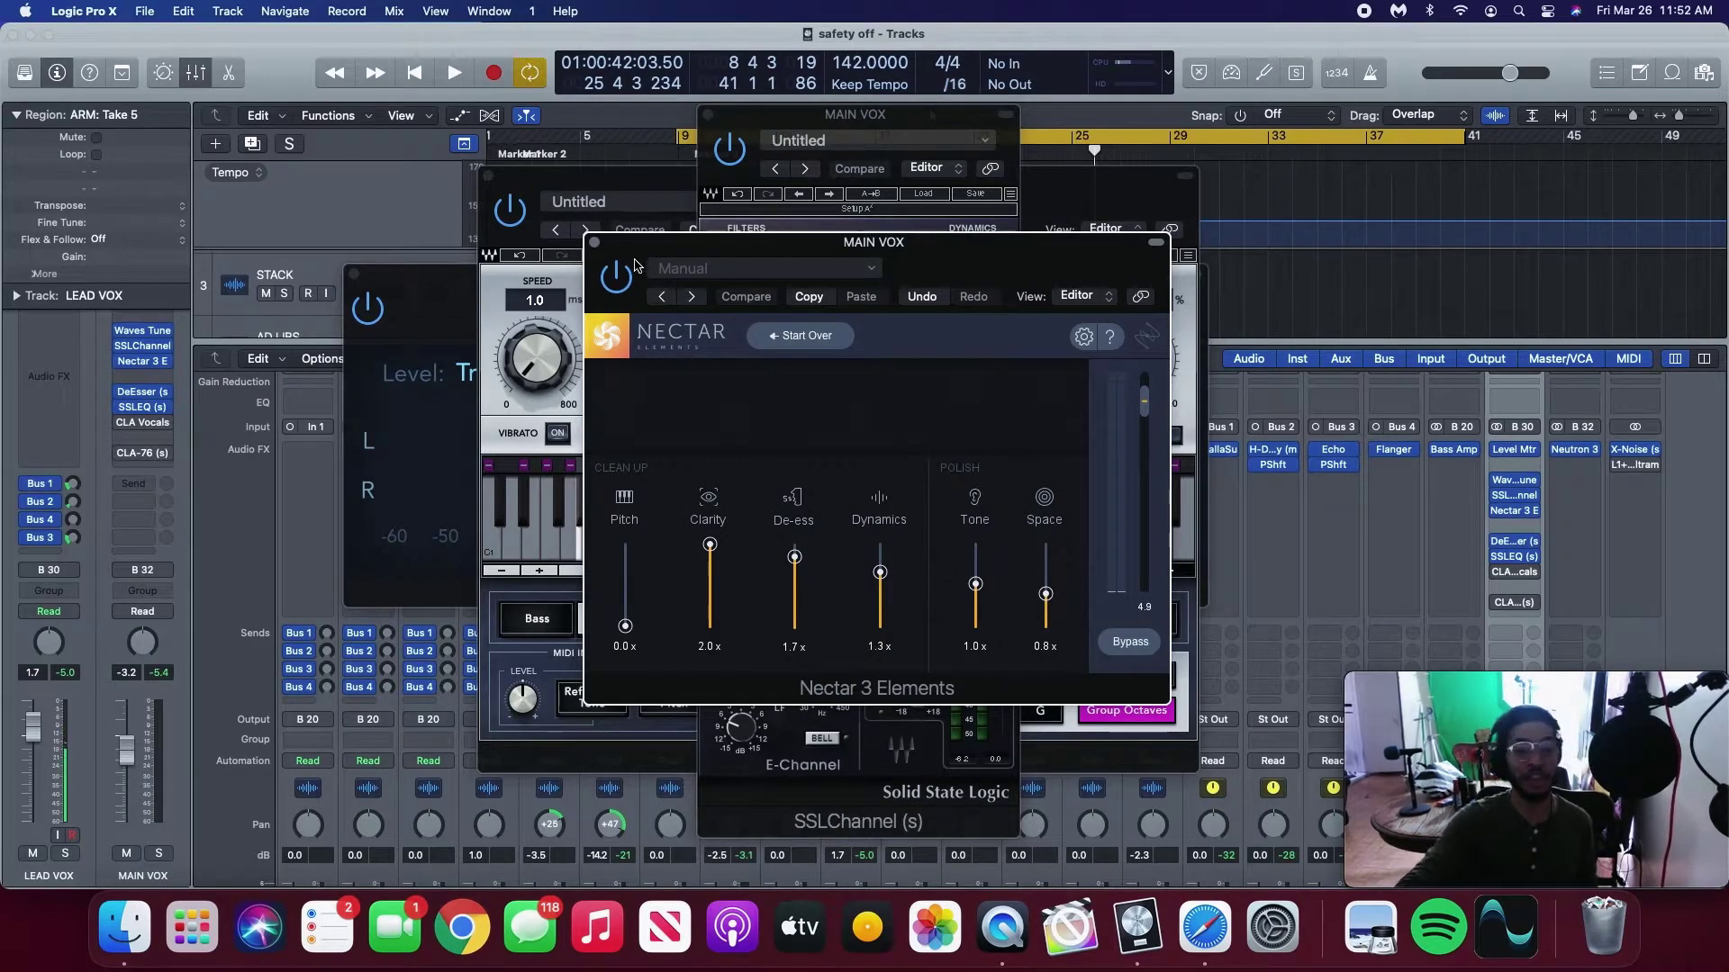
{"action": "left_click", "coordinate": [1520, 558]}
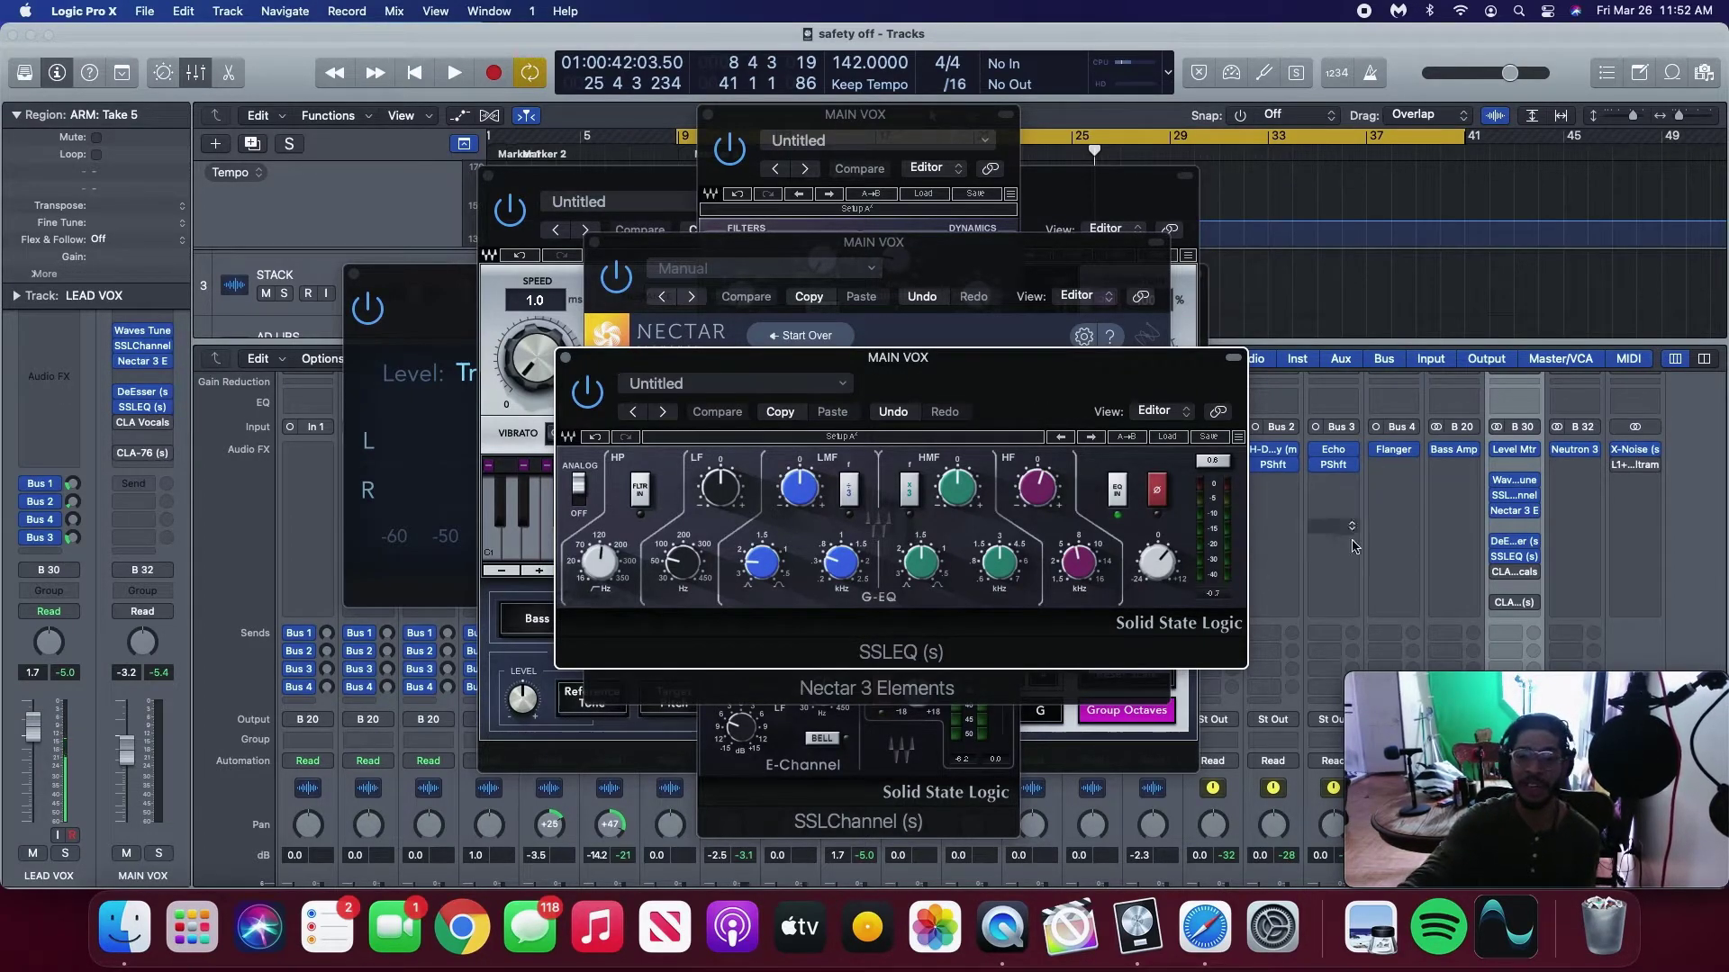
Open CLA-76 on the MAIN VOX channel and enable it while playing the verse from the cycle start.
{"action": "left_click", "coordinate": [1518, 607]}
{"action": "left_click_drag", "start_coordinate": [711, 429], "coordinate": [1107, 329]}
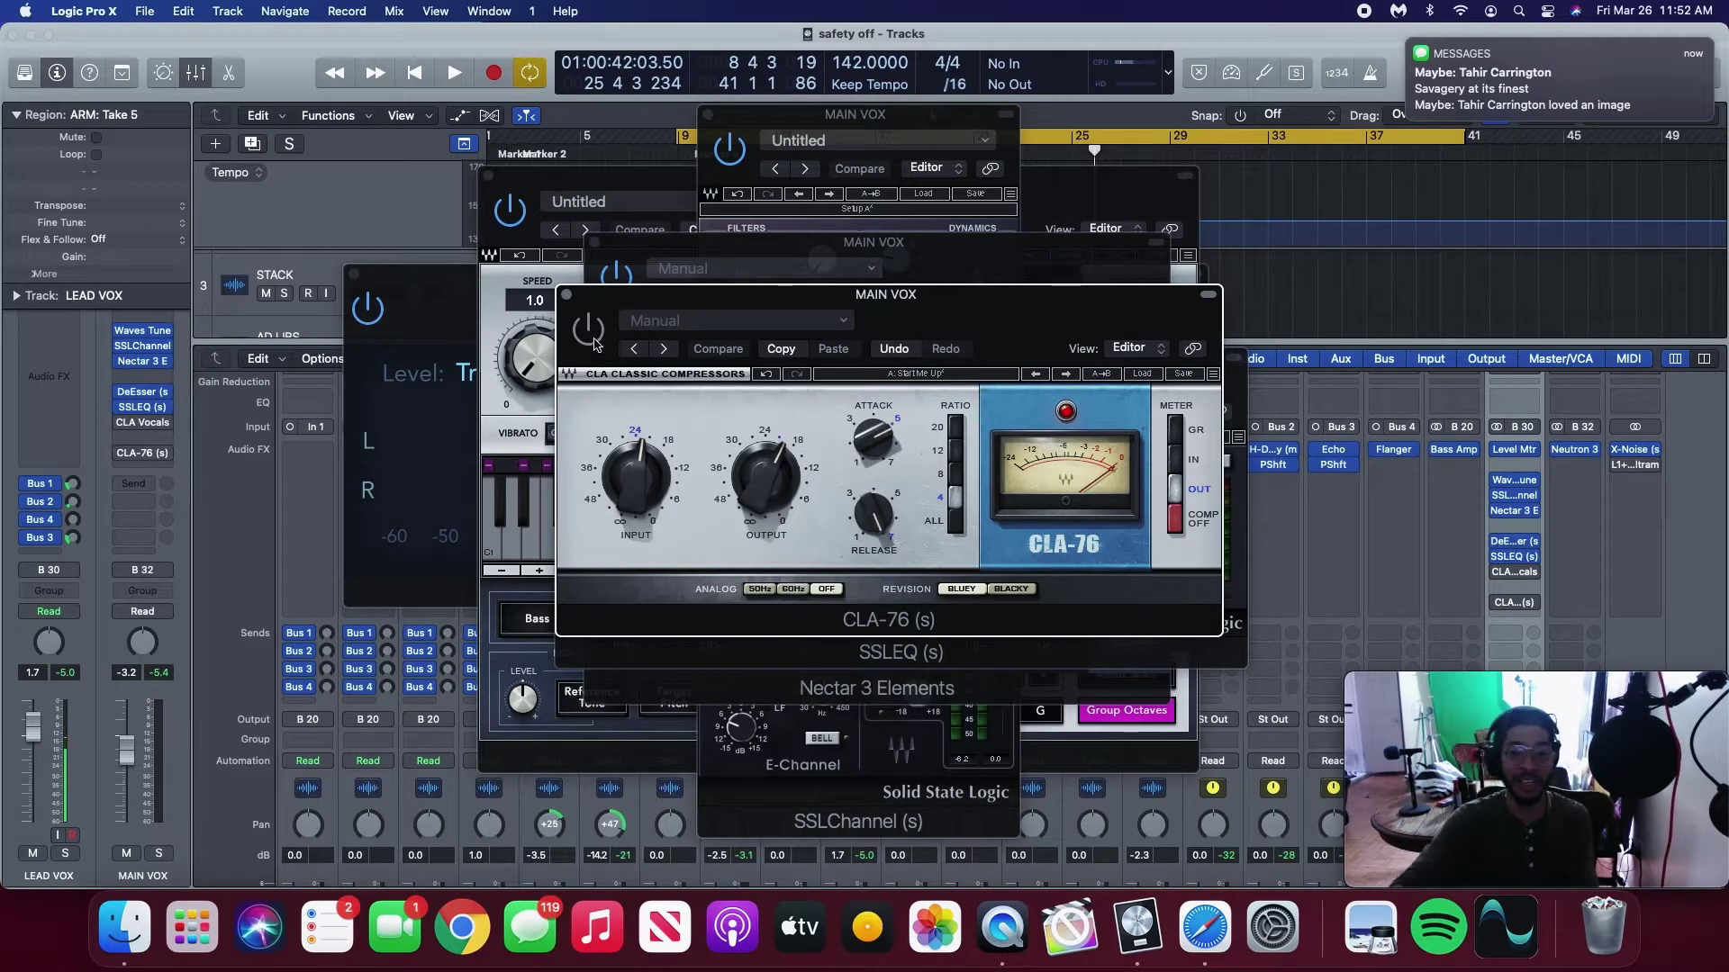
{"action": "key", "text": "space"}
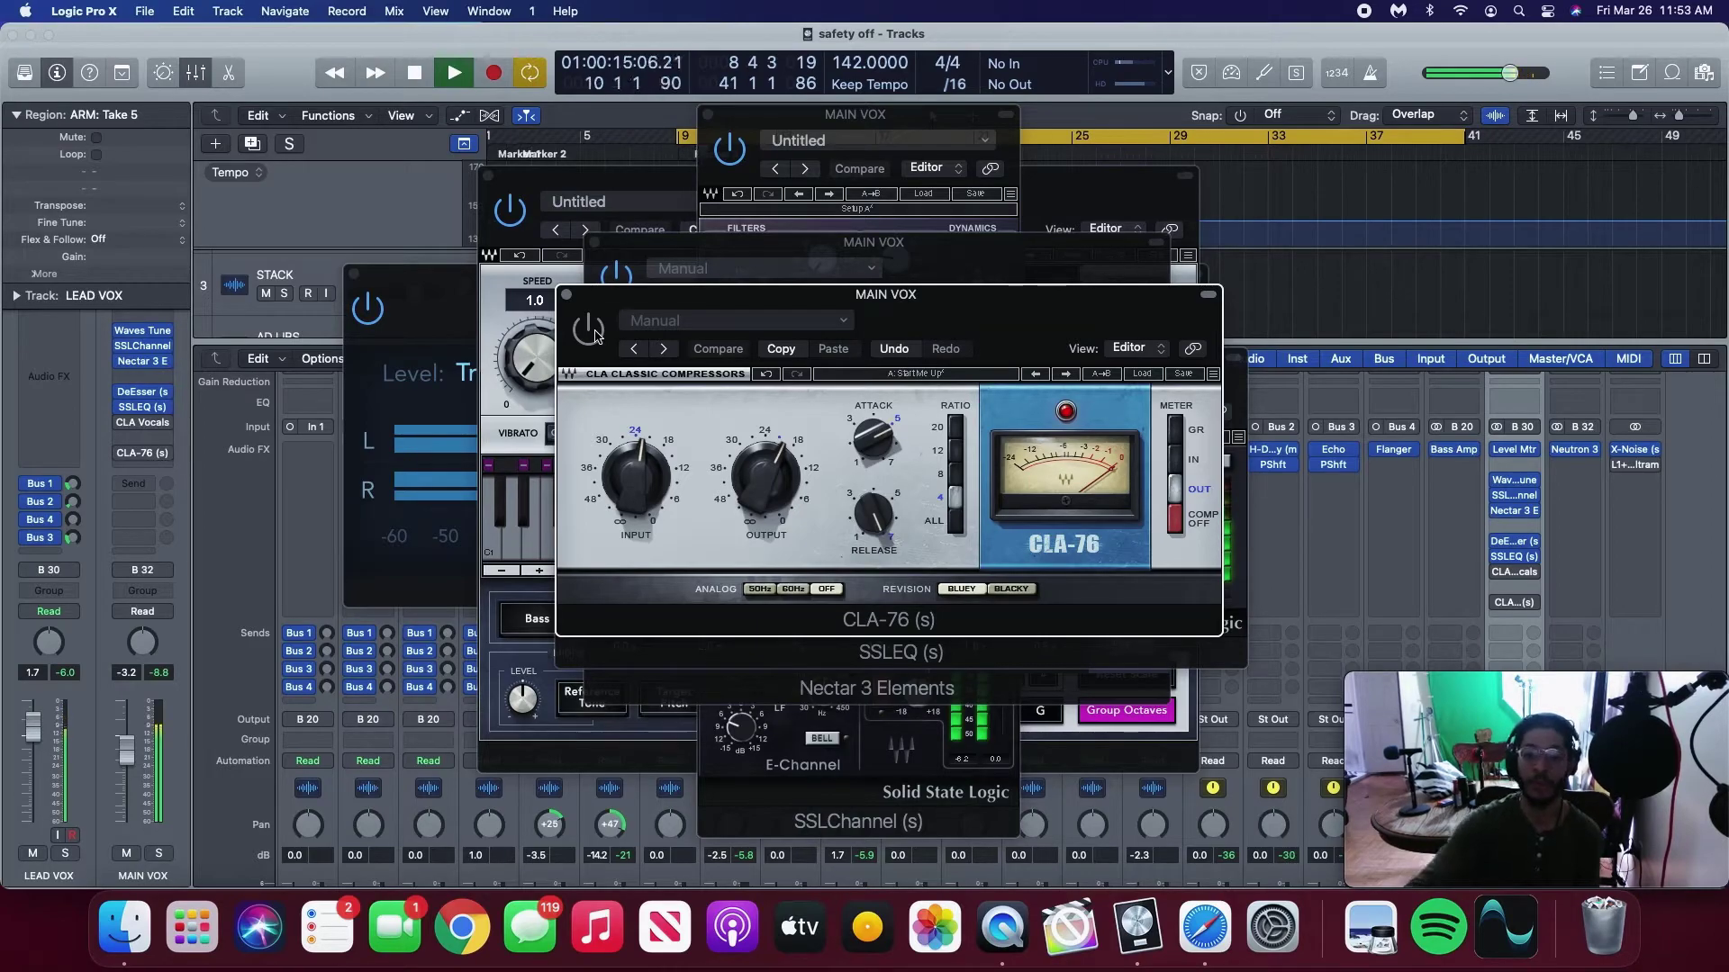
{"action": "left_click", "coordinate": [590, 332]}
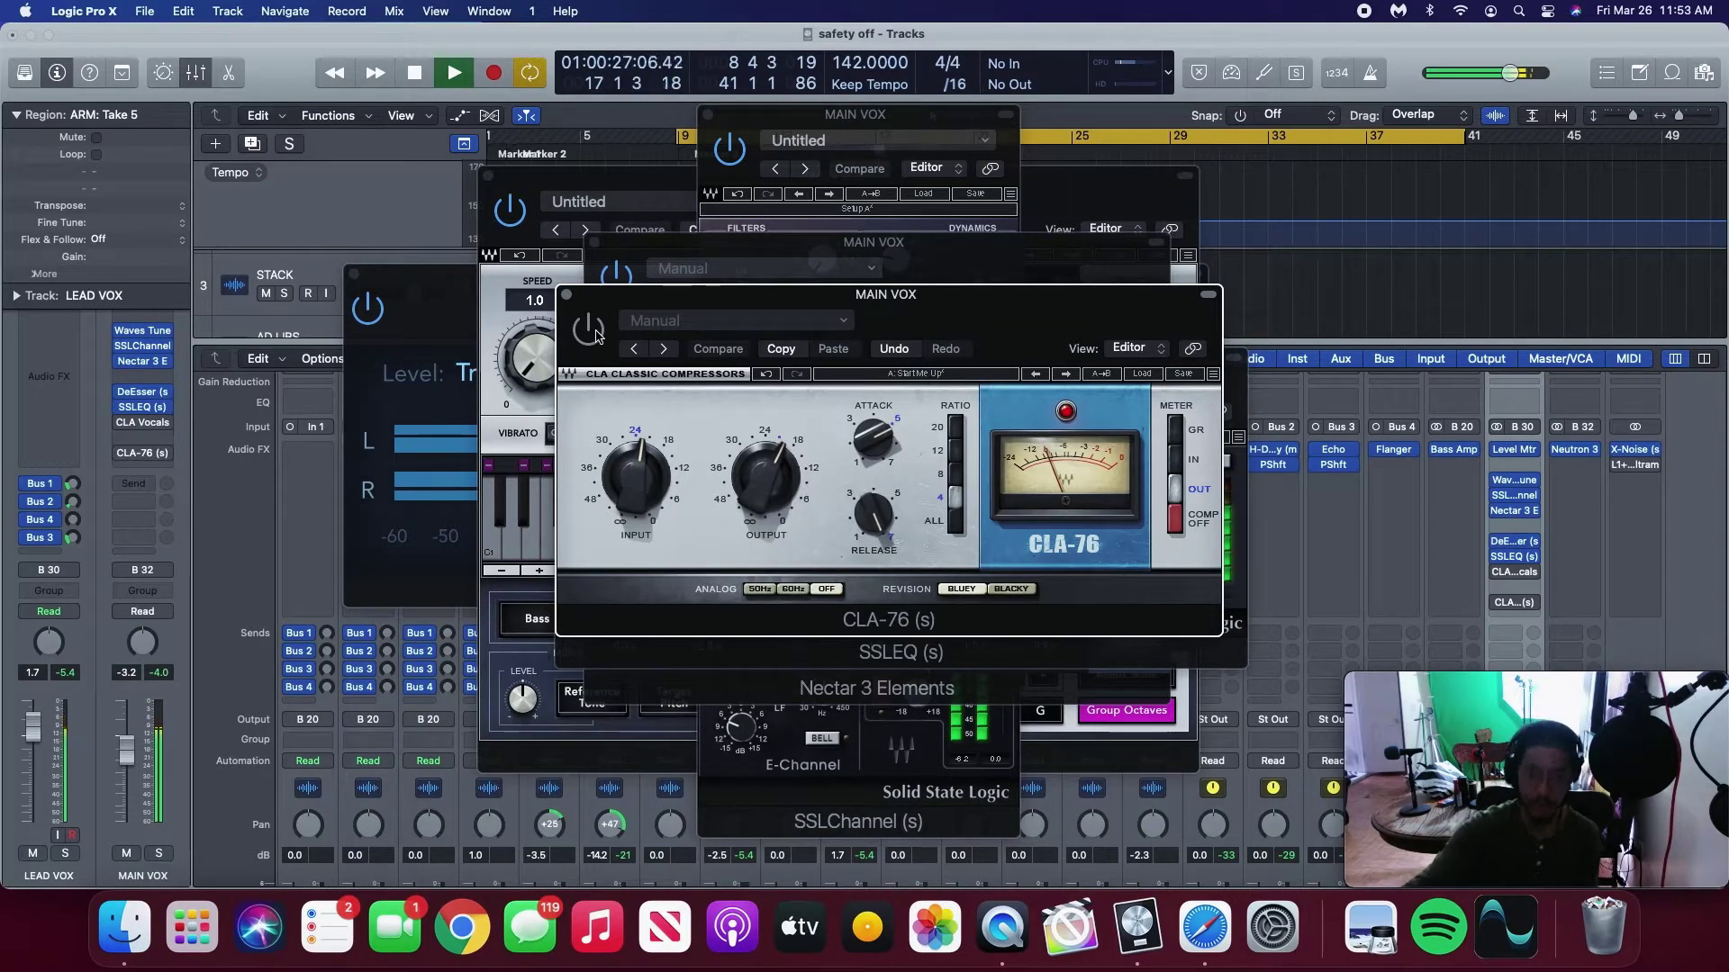
Hide the mixer and raise the CLA-76 output to 18 while the verse plays.
{"action": "scroll", "coordinate": [1342, 549], "scroll_direction": "down", "scroll_amount": 5}
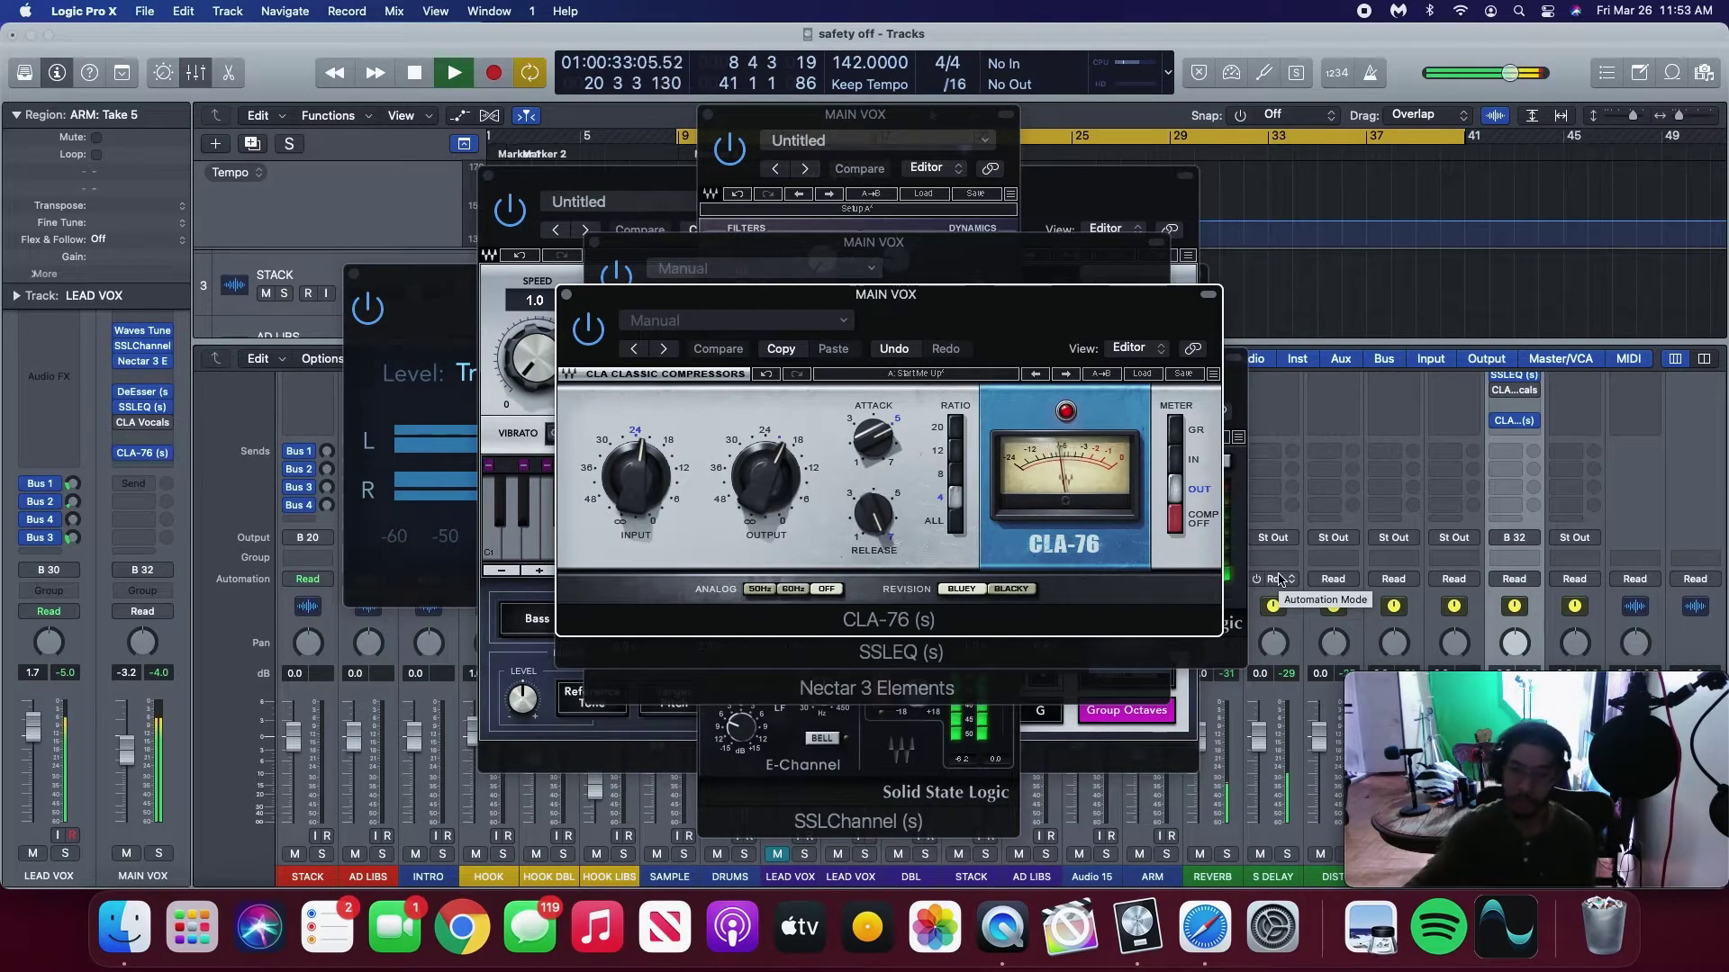
{"action": "key", "text": "x"}
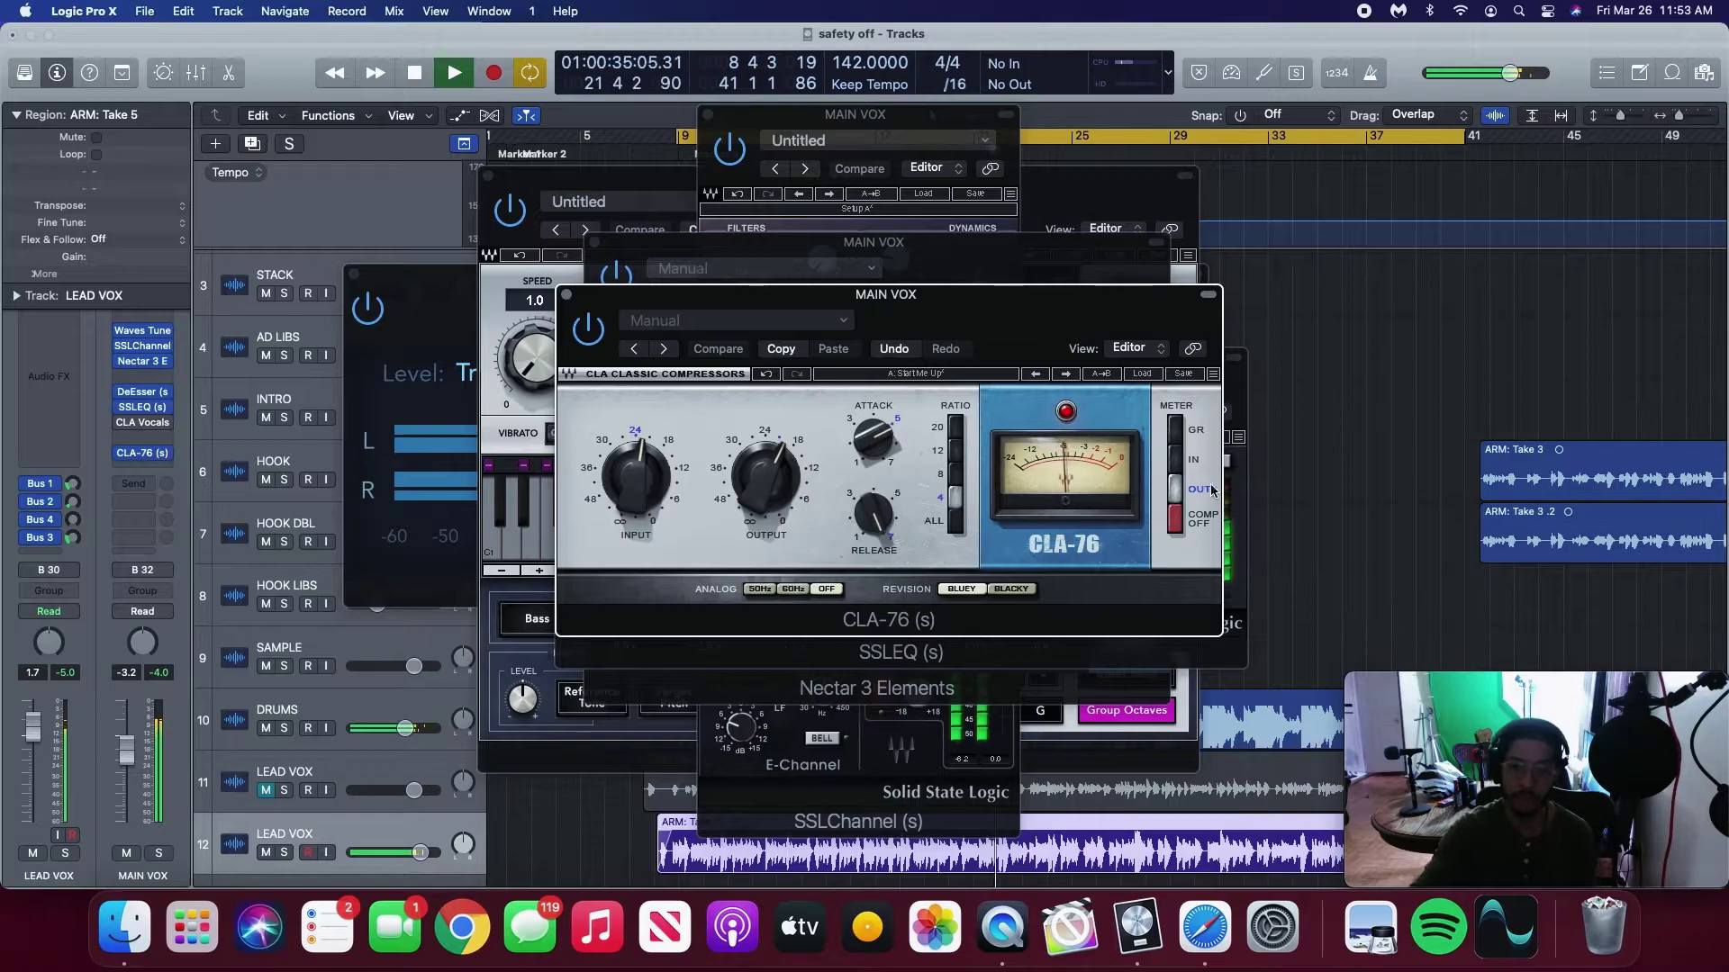
{"action": "left_click_drag", "start_coordinate": [1013, 350], "coordinate": [1035, 327]}
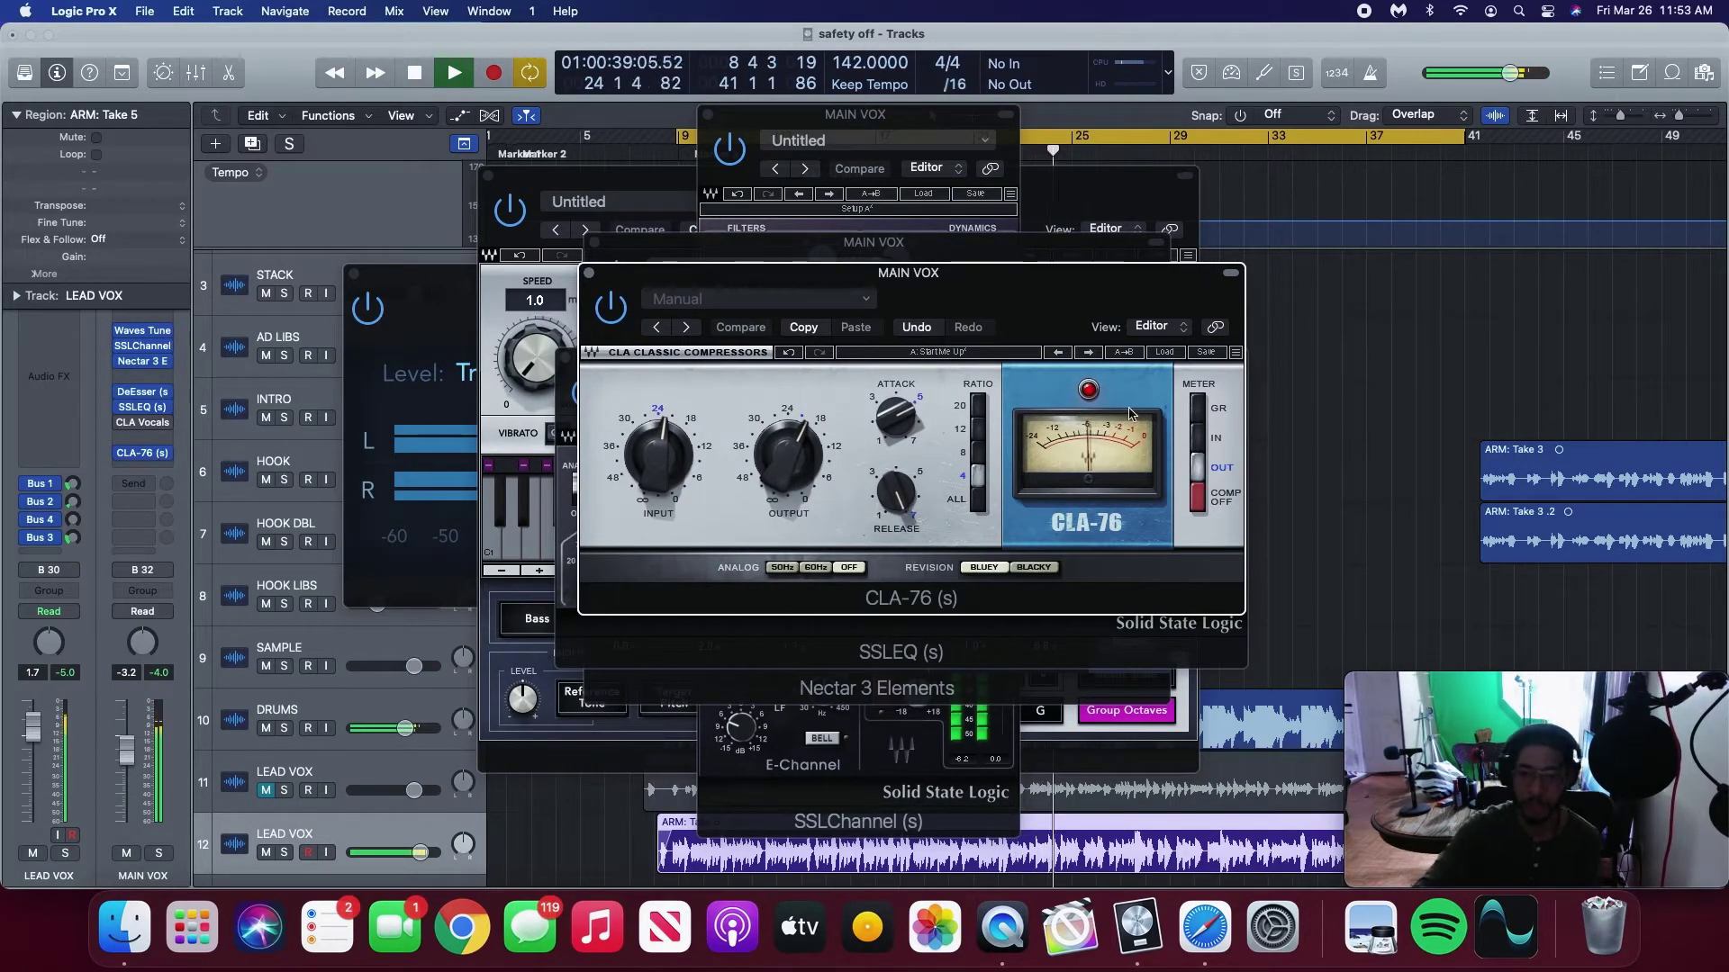
{"action": "left_click_drag", "start_coordinate": [766, 433], "coordinate": [766, 419]}
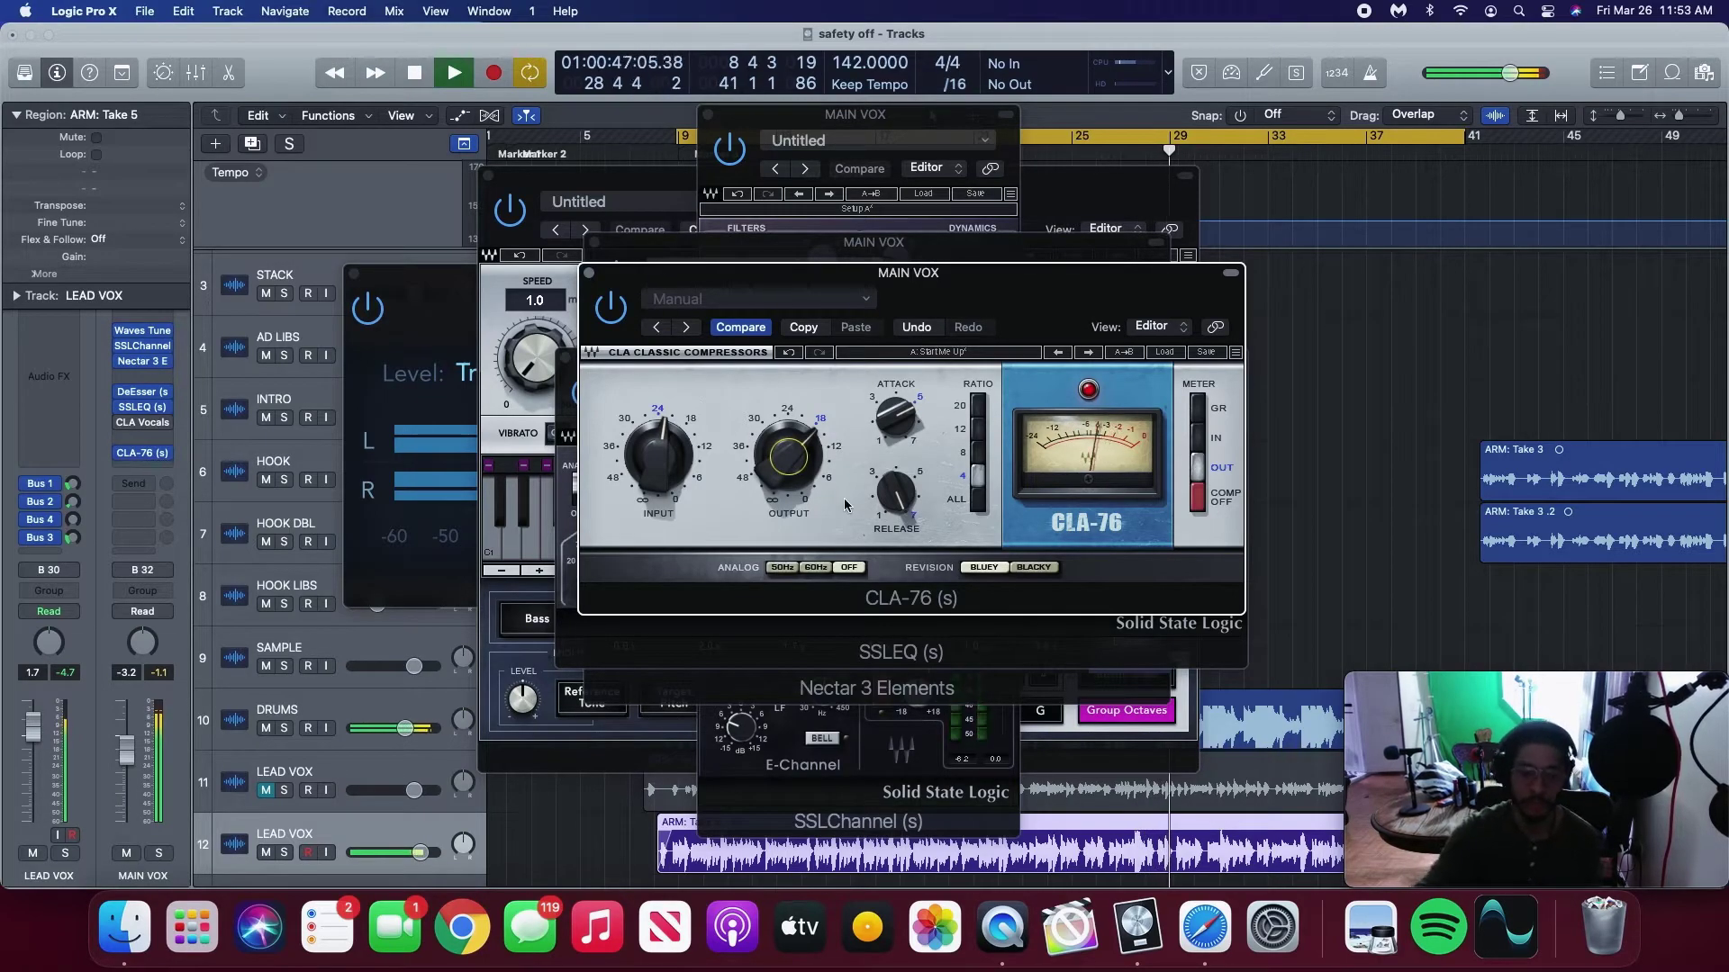
Show the mixer and close all open MAIN VOX plug-in windows, including CLA-76, SSLEQ, Nectar 3 Elements and Waves Tune Real-Time.
{"action": "key", "text": "x"}
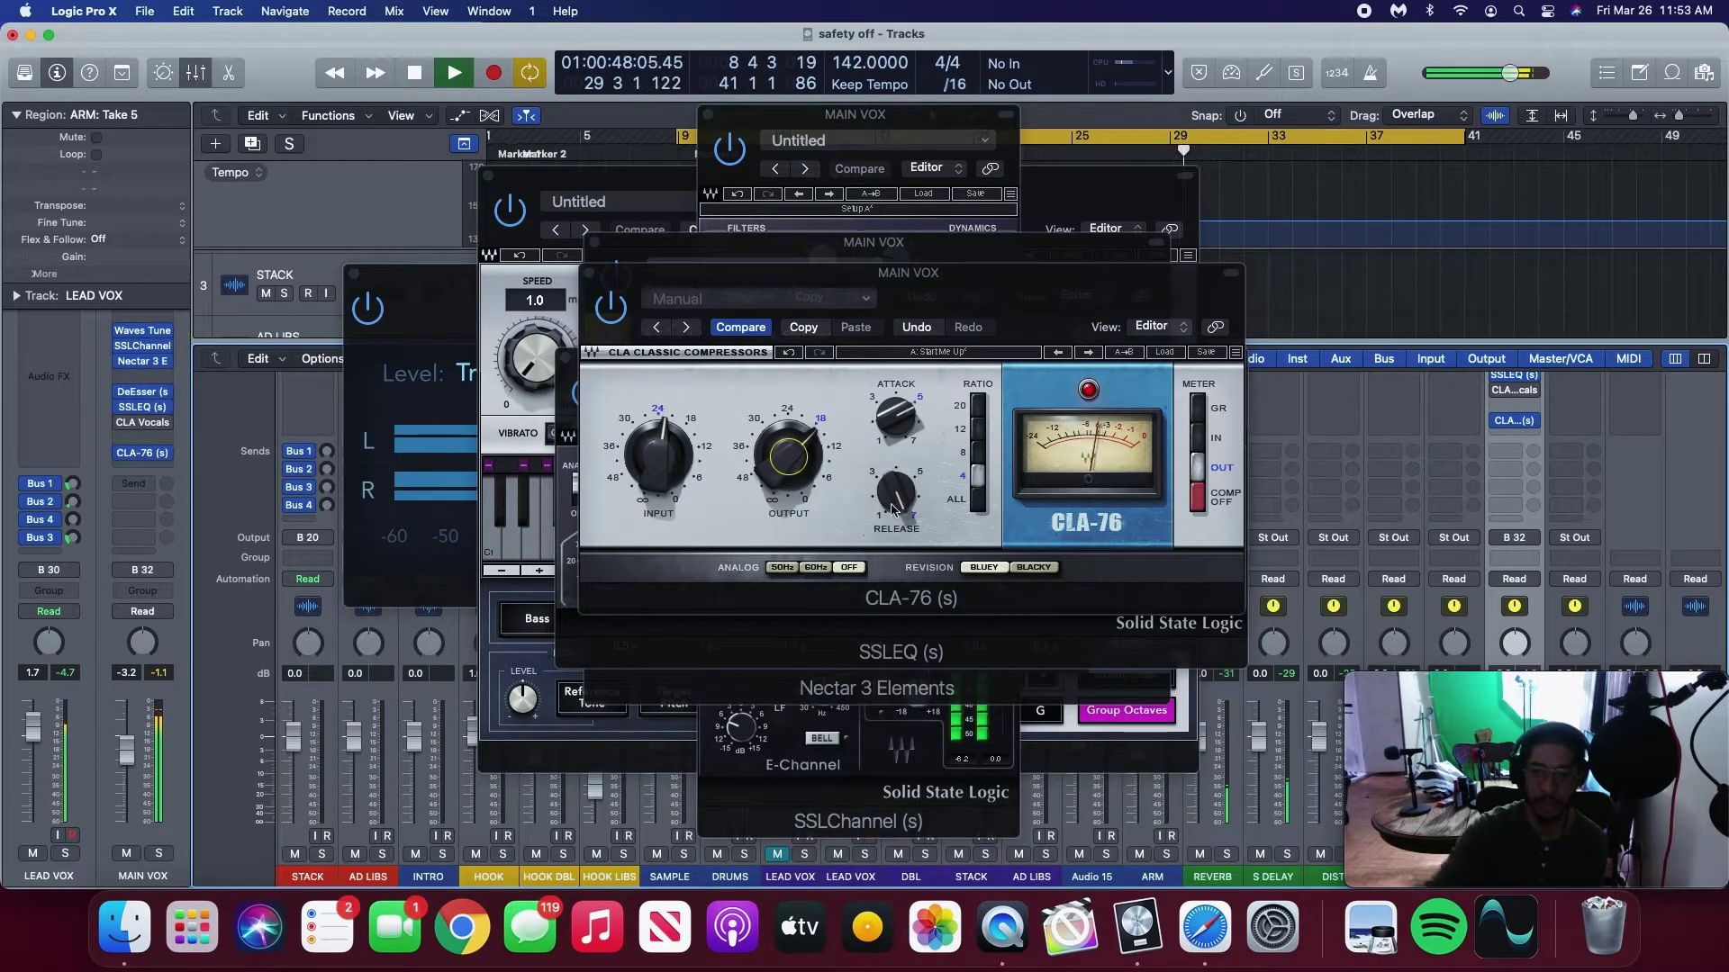
{"action": "left_click", "coordinate": [590, 273]}
{"action": "left_click", "coordinate": [566, 358]}
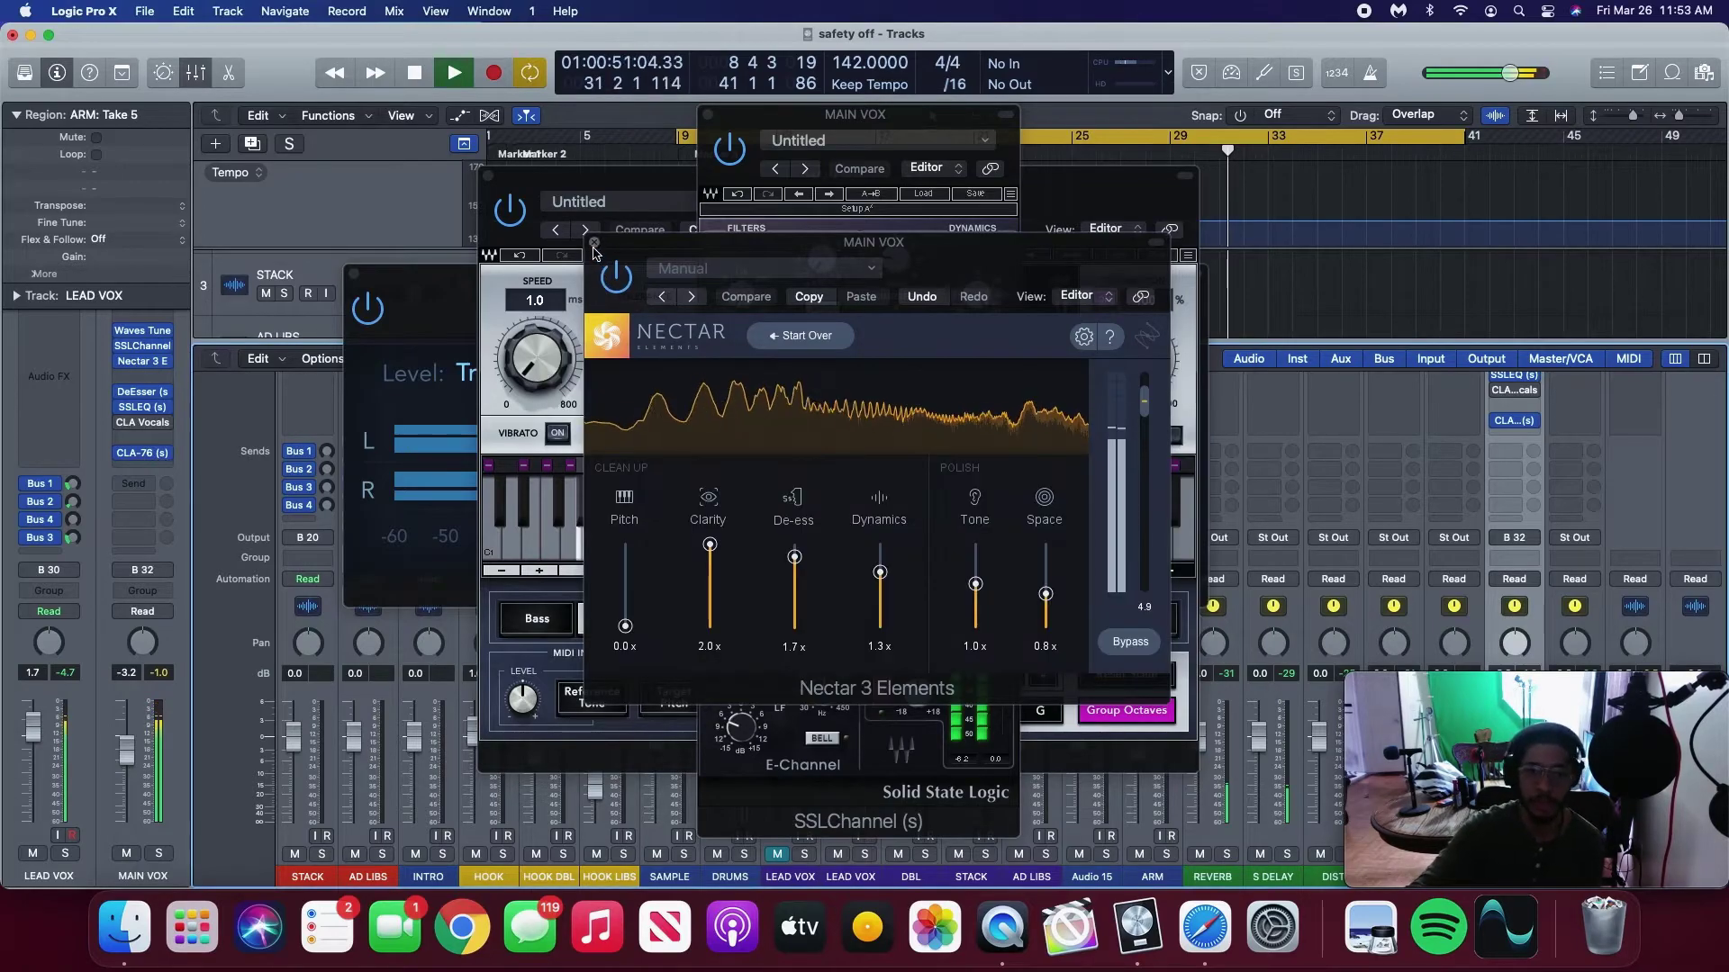
{"action": "left_click", "coordinate": [595, 242]}
{"action": "left_click", "coordinate": [708, 114]}
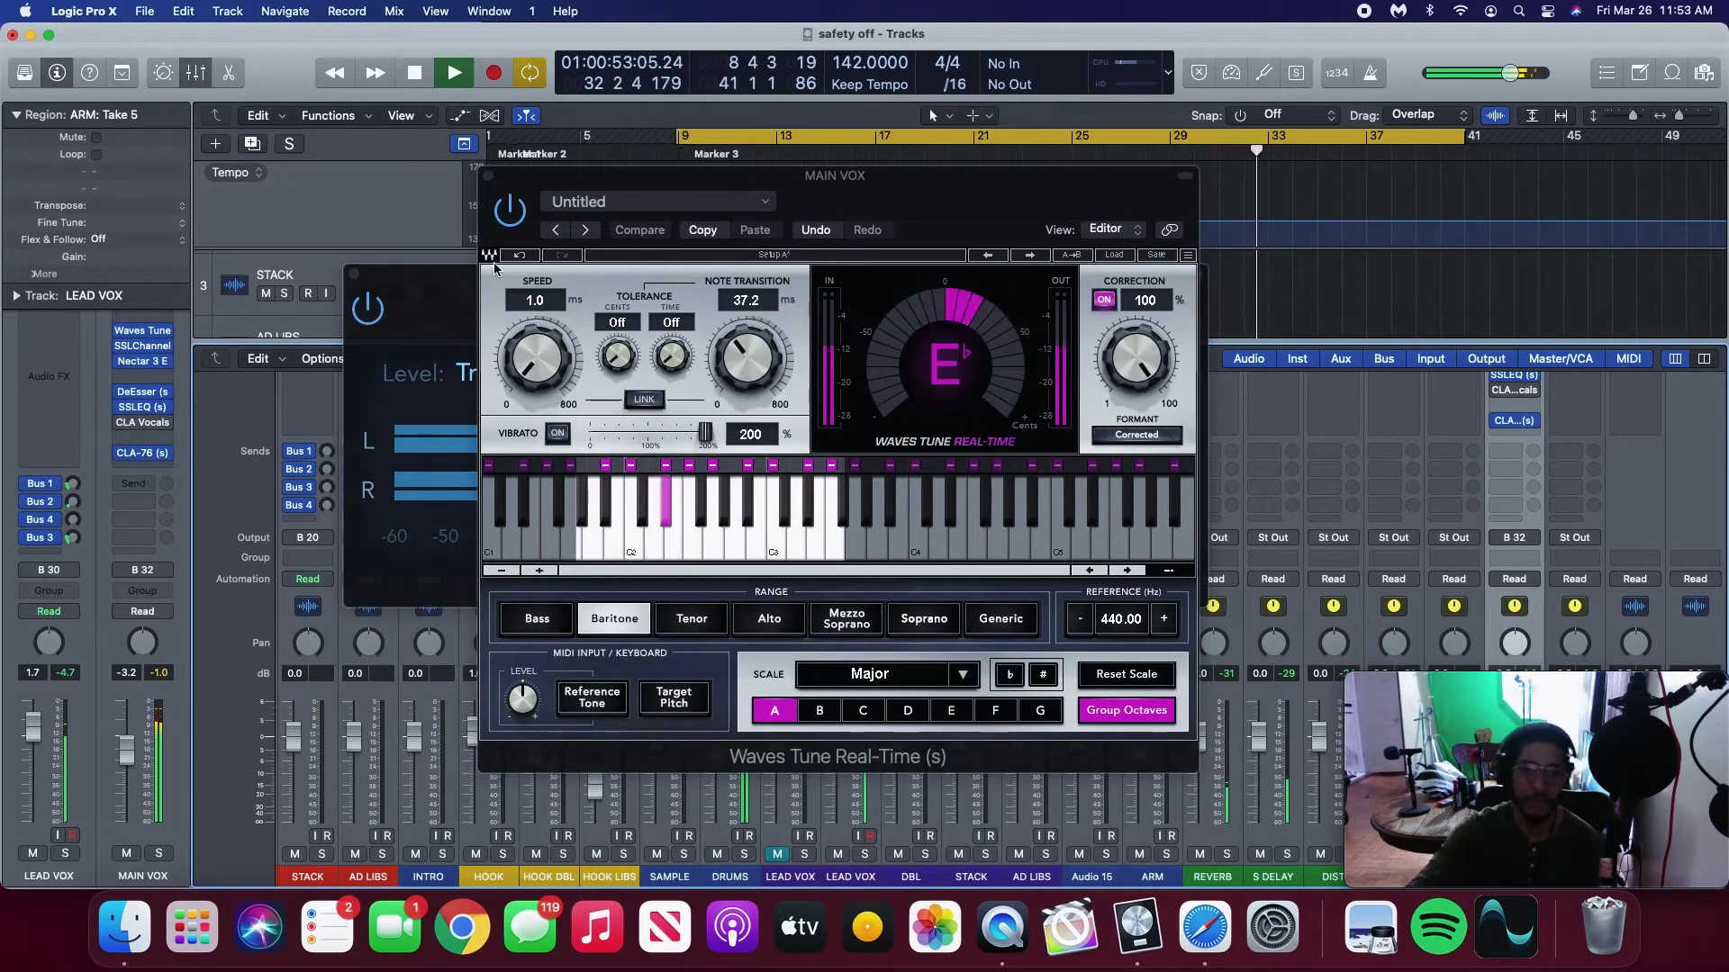
{"action": "left_click", "coordinate": [488, 176]}
{"action": "left_click", "coordinate": [353, 273]}
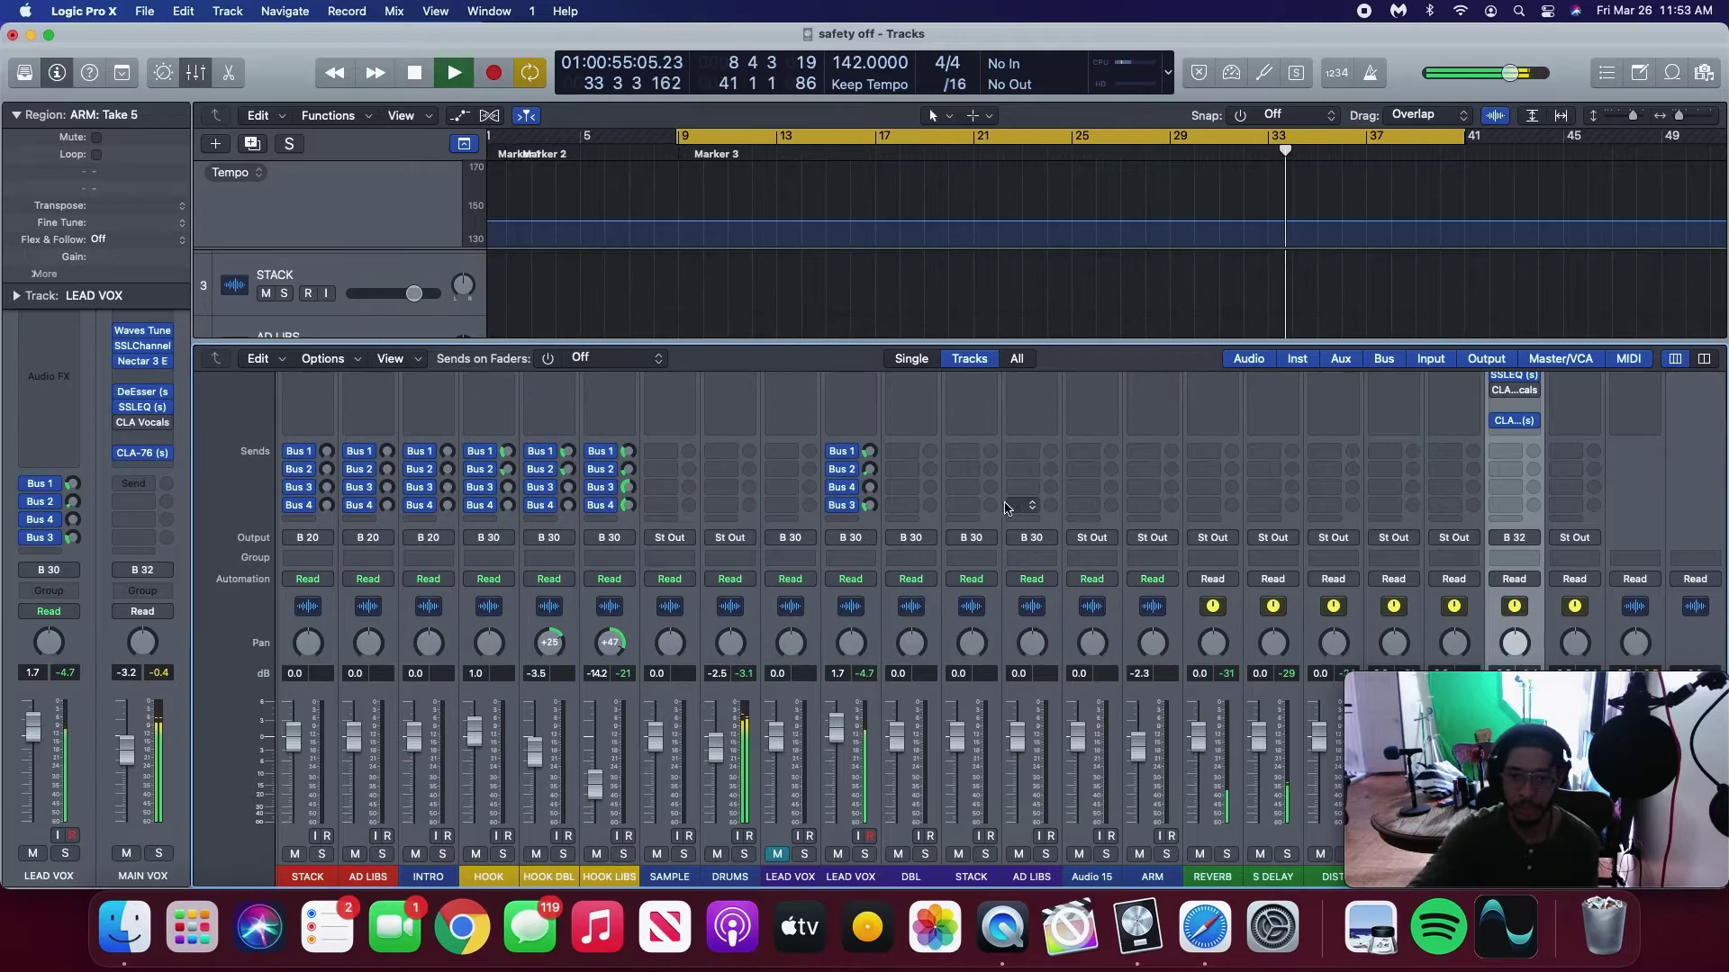
Set the LEAD VOX channel's Bus 1 send to about -25.5 and stop playback.
{"action": "scroll", "coordinate": [926, 574], "scroll_direction": "up", "scroll_amount": 5}
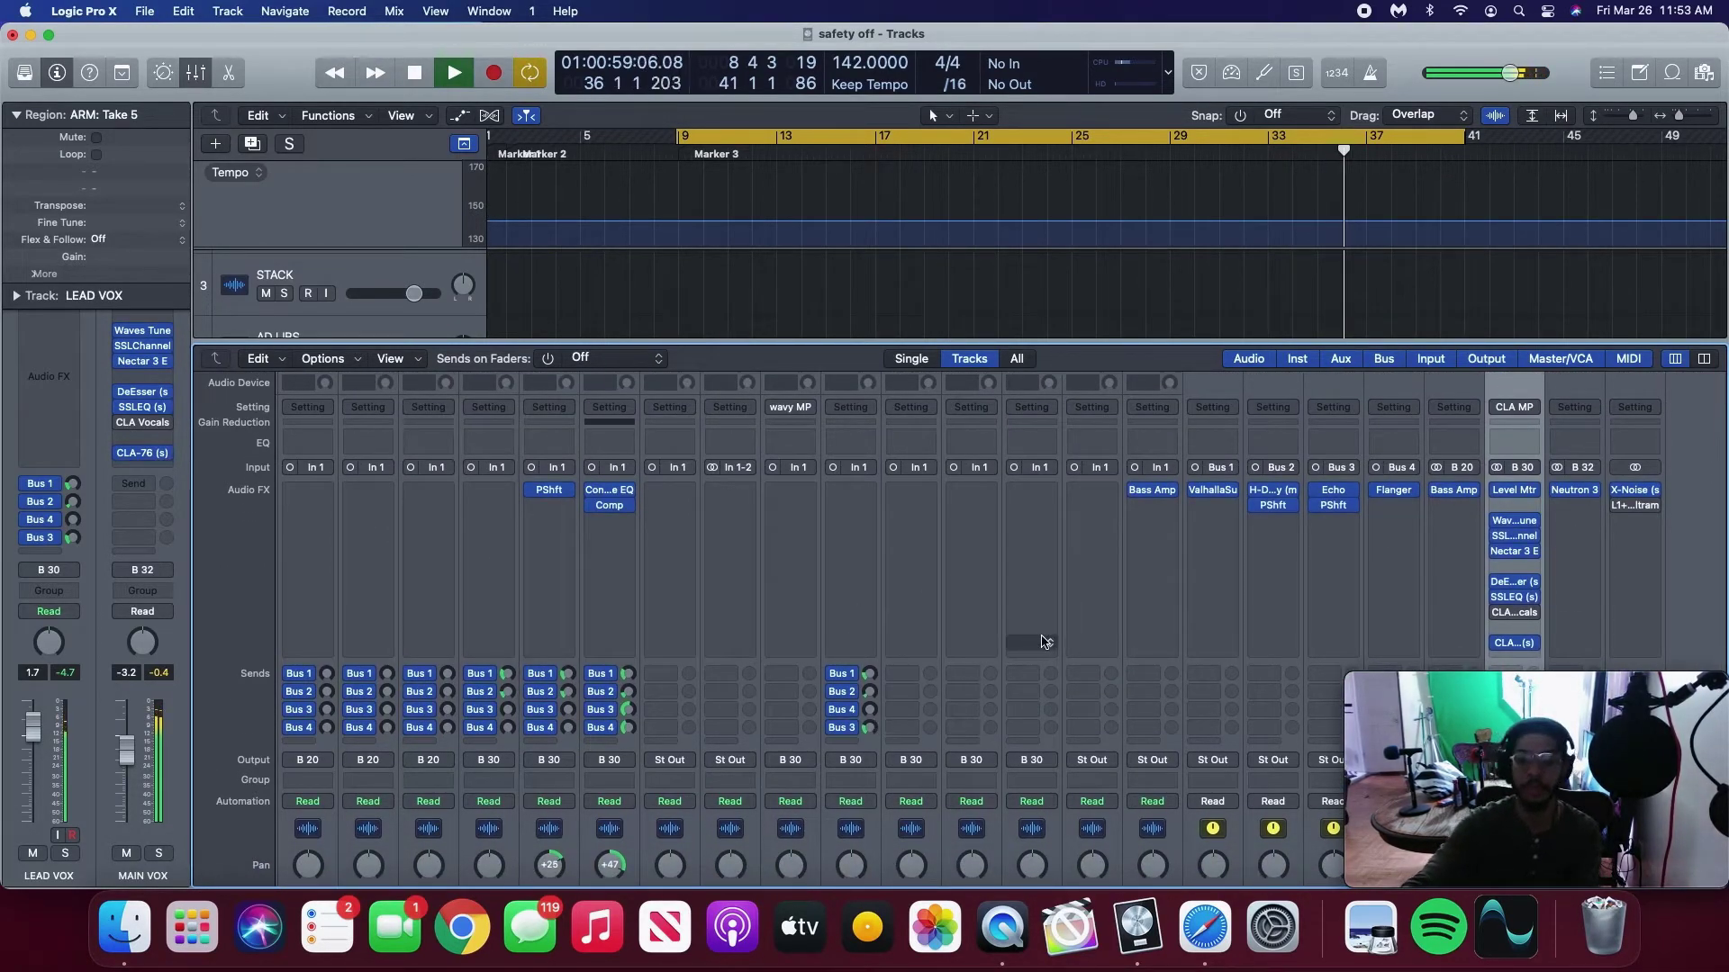
{"action": "left_click_drag", "start_coordinate": [869, 675], "coordinate": [870, 695]}
{"action": "key", "text": "space"}
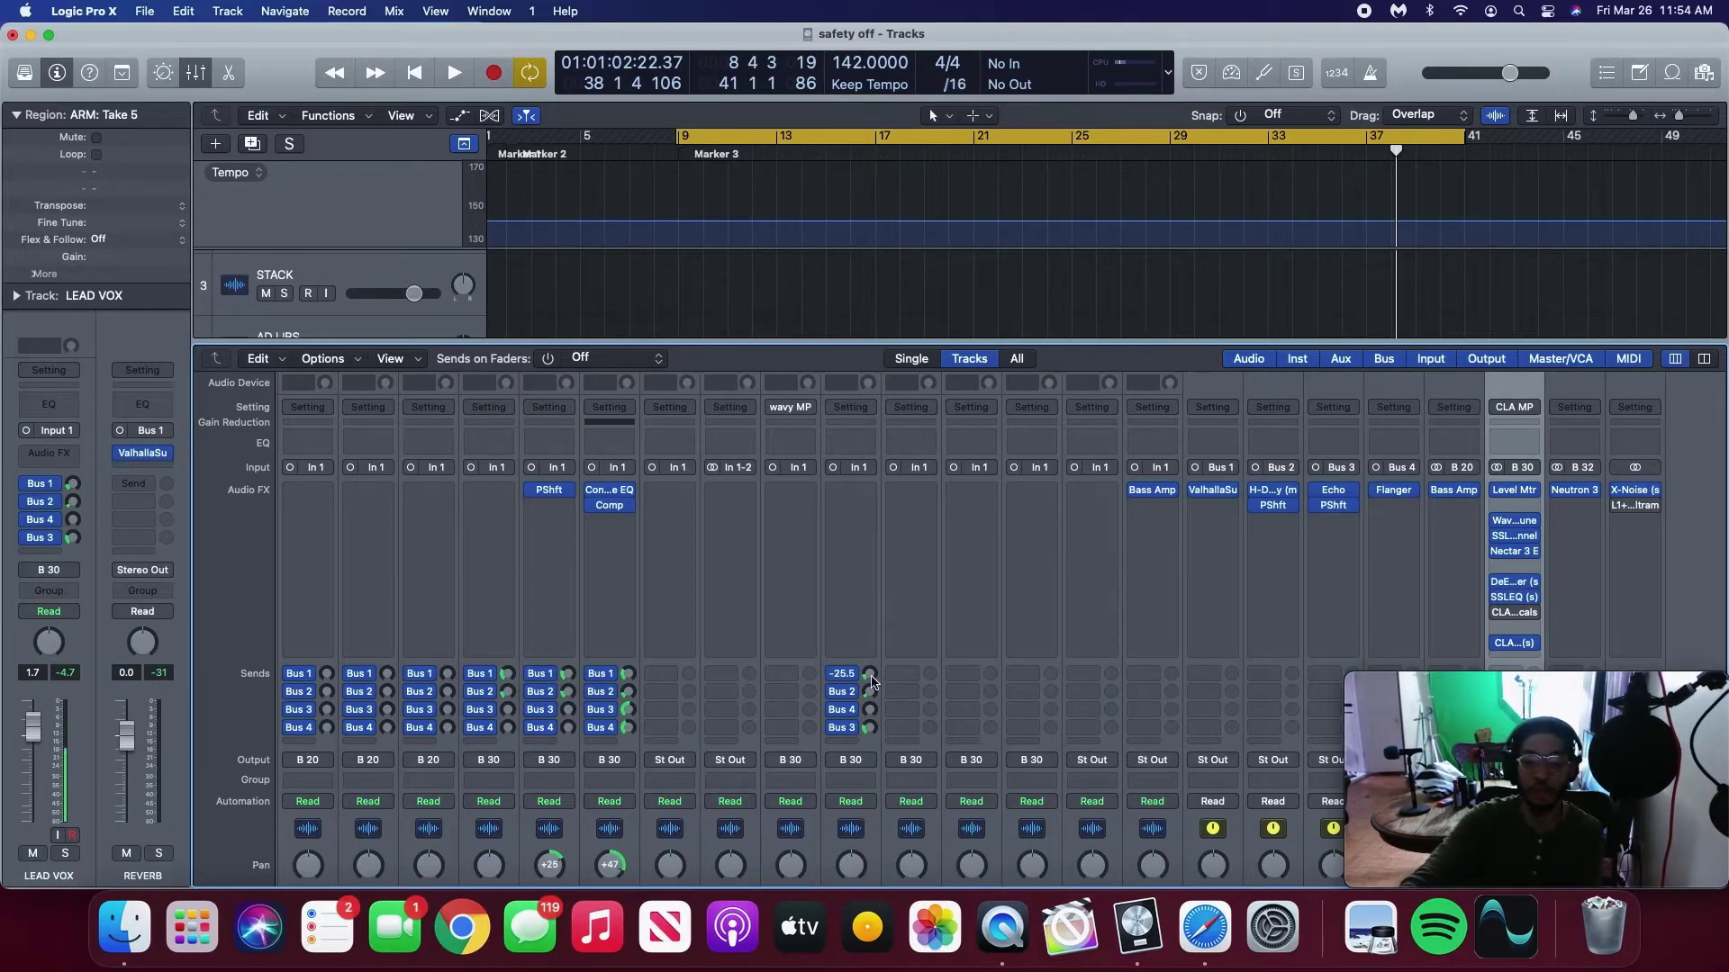
Raise the LEAD VOX Bus 1 send to +0.8 and audition the verse with ValhallaSupermassive open on the REVERB channel.
{"action": "scroll", "coordinate": [1274, 496], "scroll_direction": "down", "scroll_amount": 5}
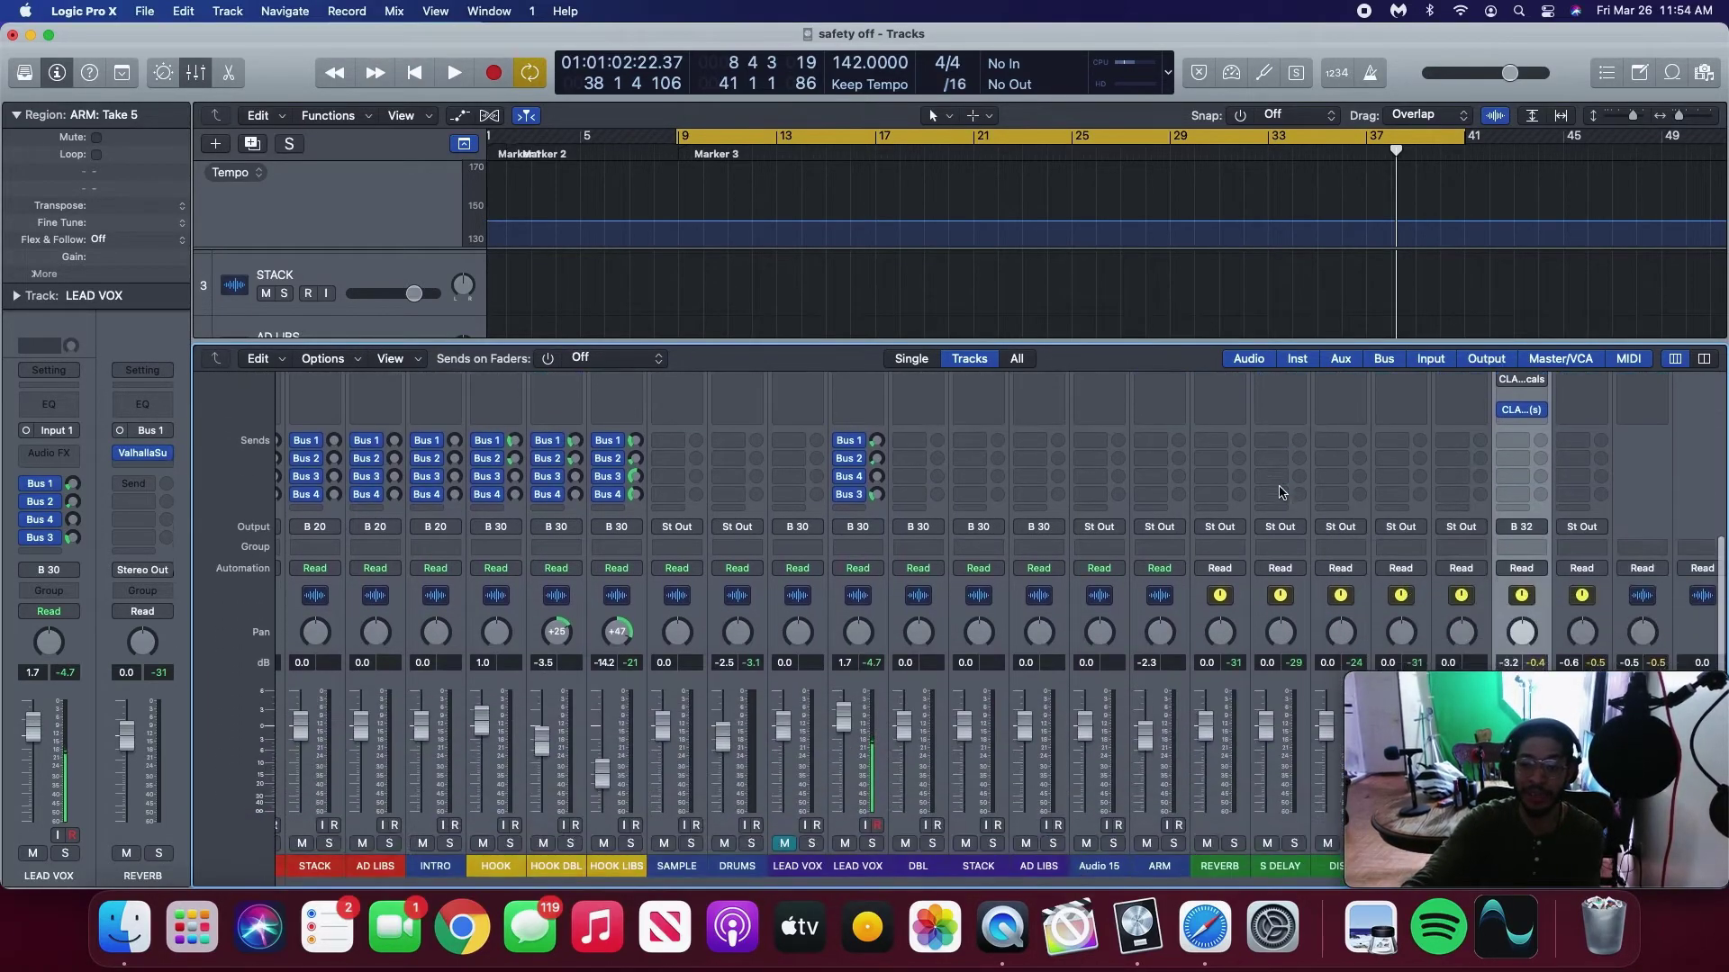
{"action": "scroll", "coordinate": [1274, 496], "scroll_direction": "up", "scroll_amount": 5}
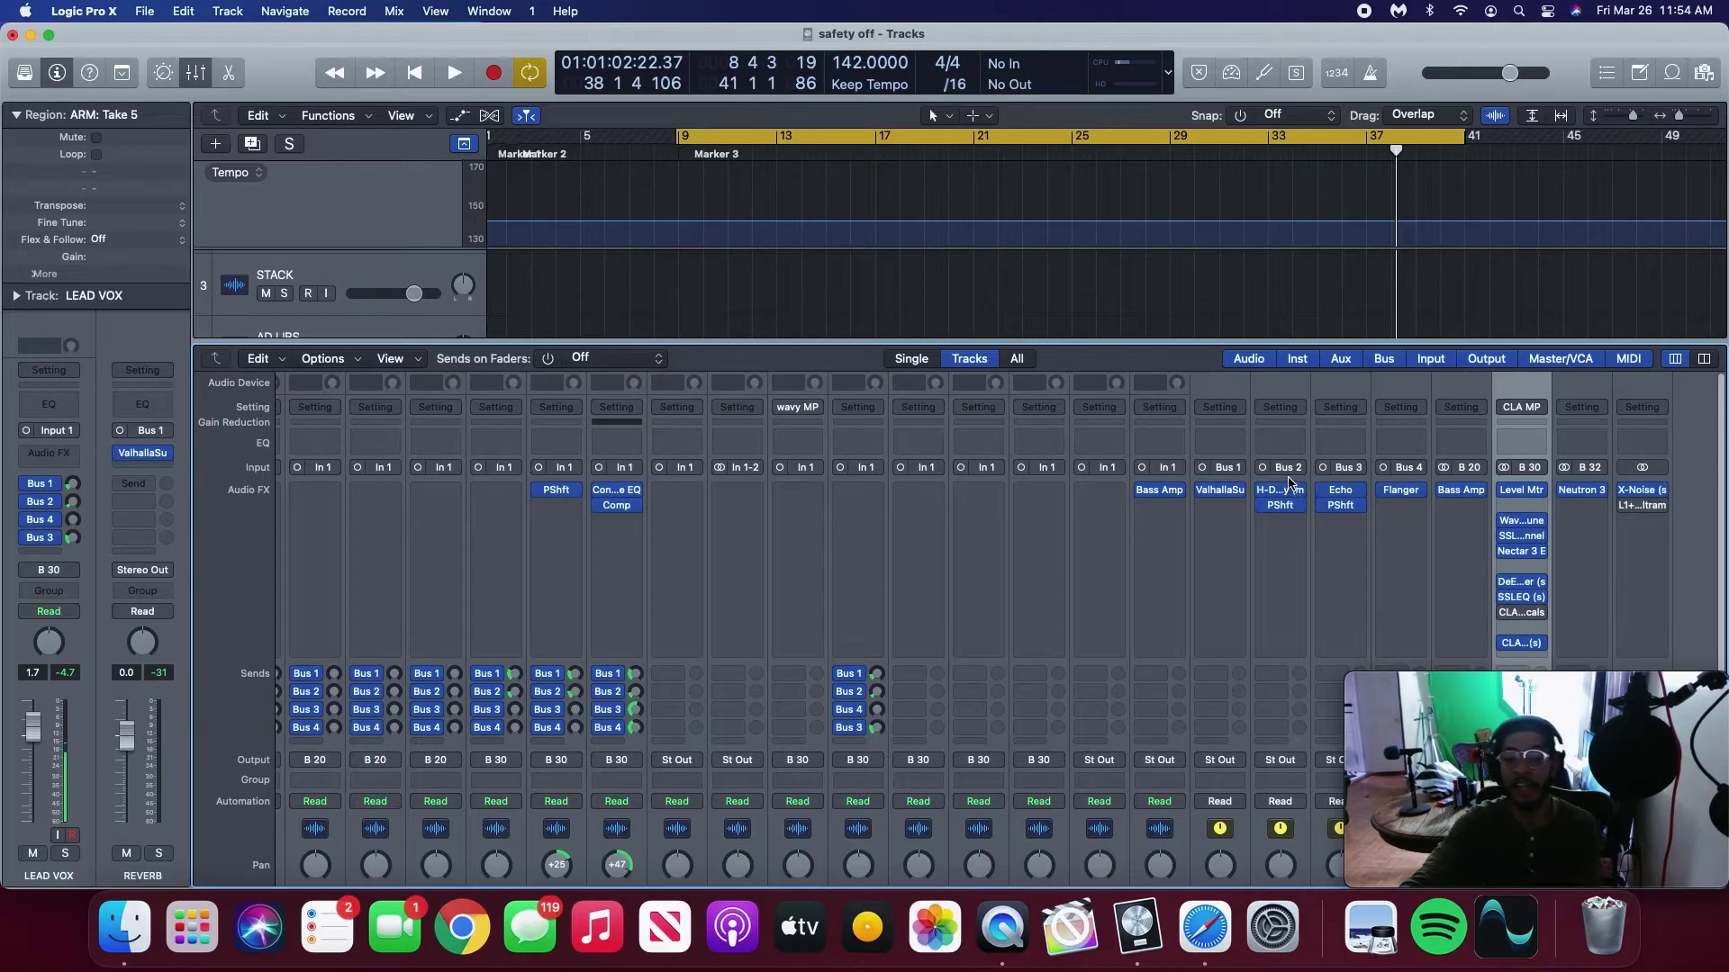
{"action": "scroll", "coordinate": [1035, 576], "scroll_direction": "down", "scroll_amount": 1}
{"action": "left_click_drag", "start_coordinate": [878, 658], "coordinate": [880, 530]}
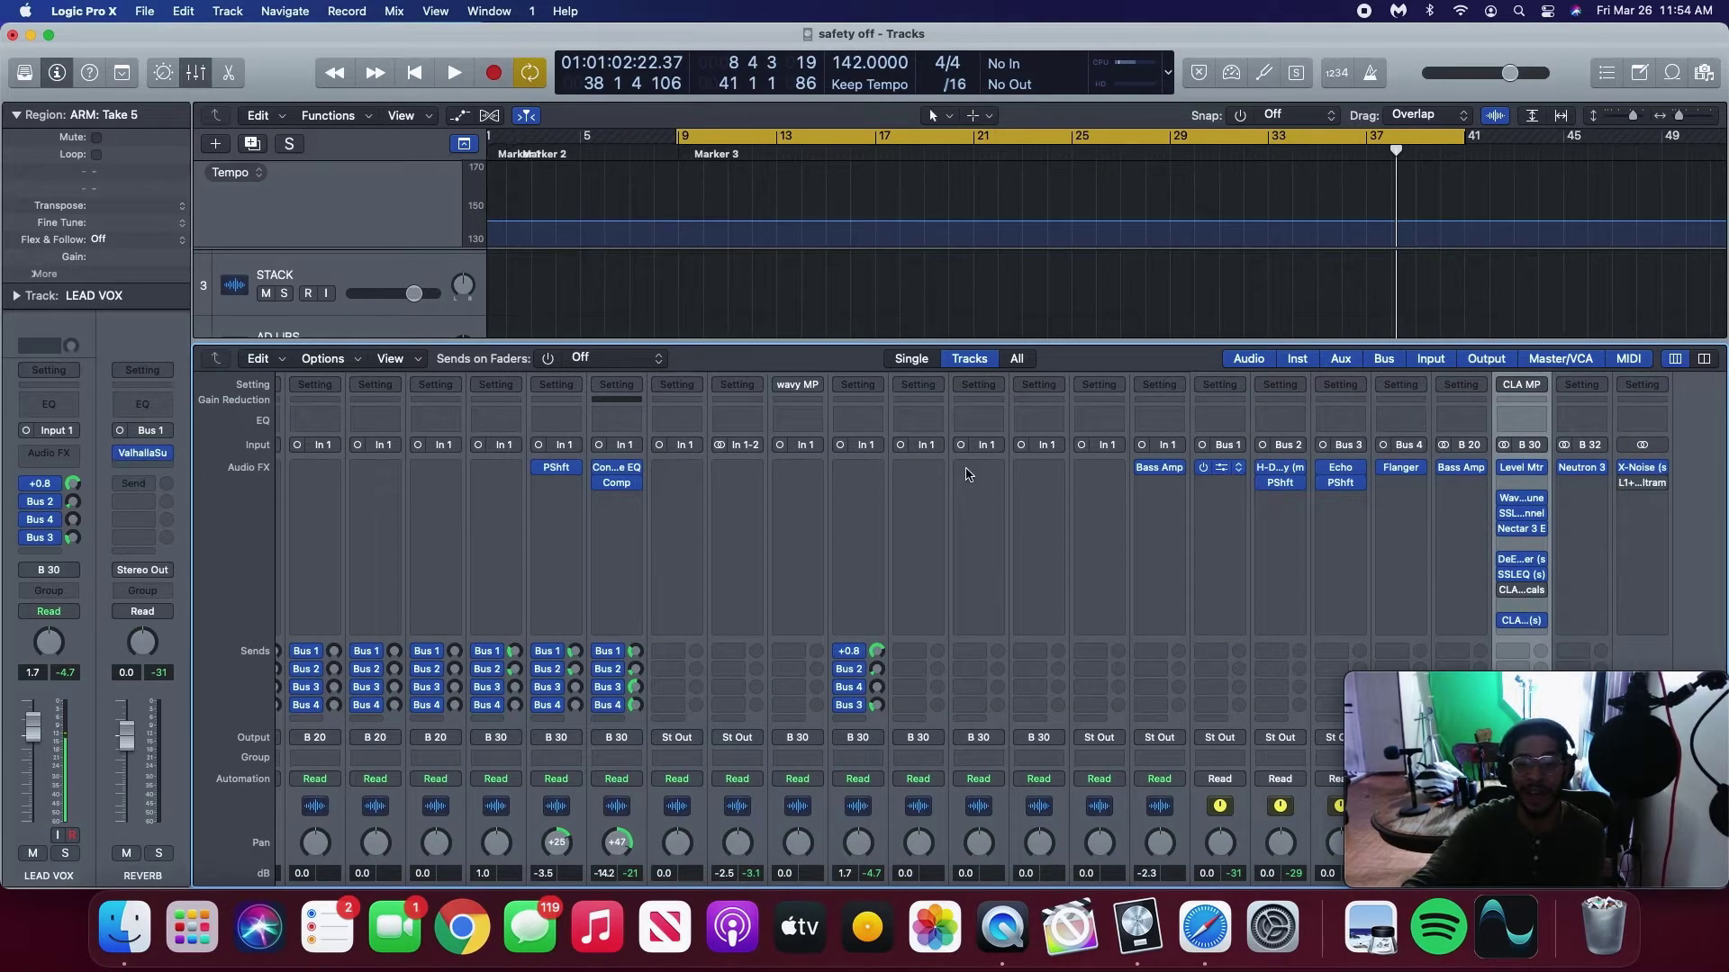
{"action": "left_click", "coordinate": [1225, 467]}
{"action": "left_click_drag", "start_coordinate": [466, 53], "coordinate": [920, 133]}
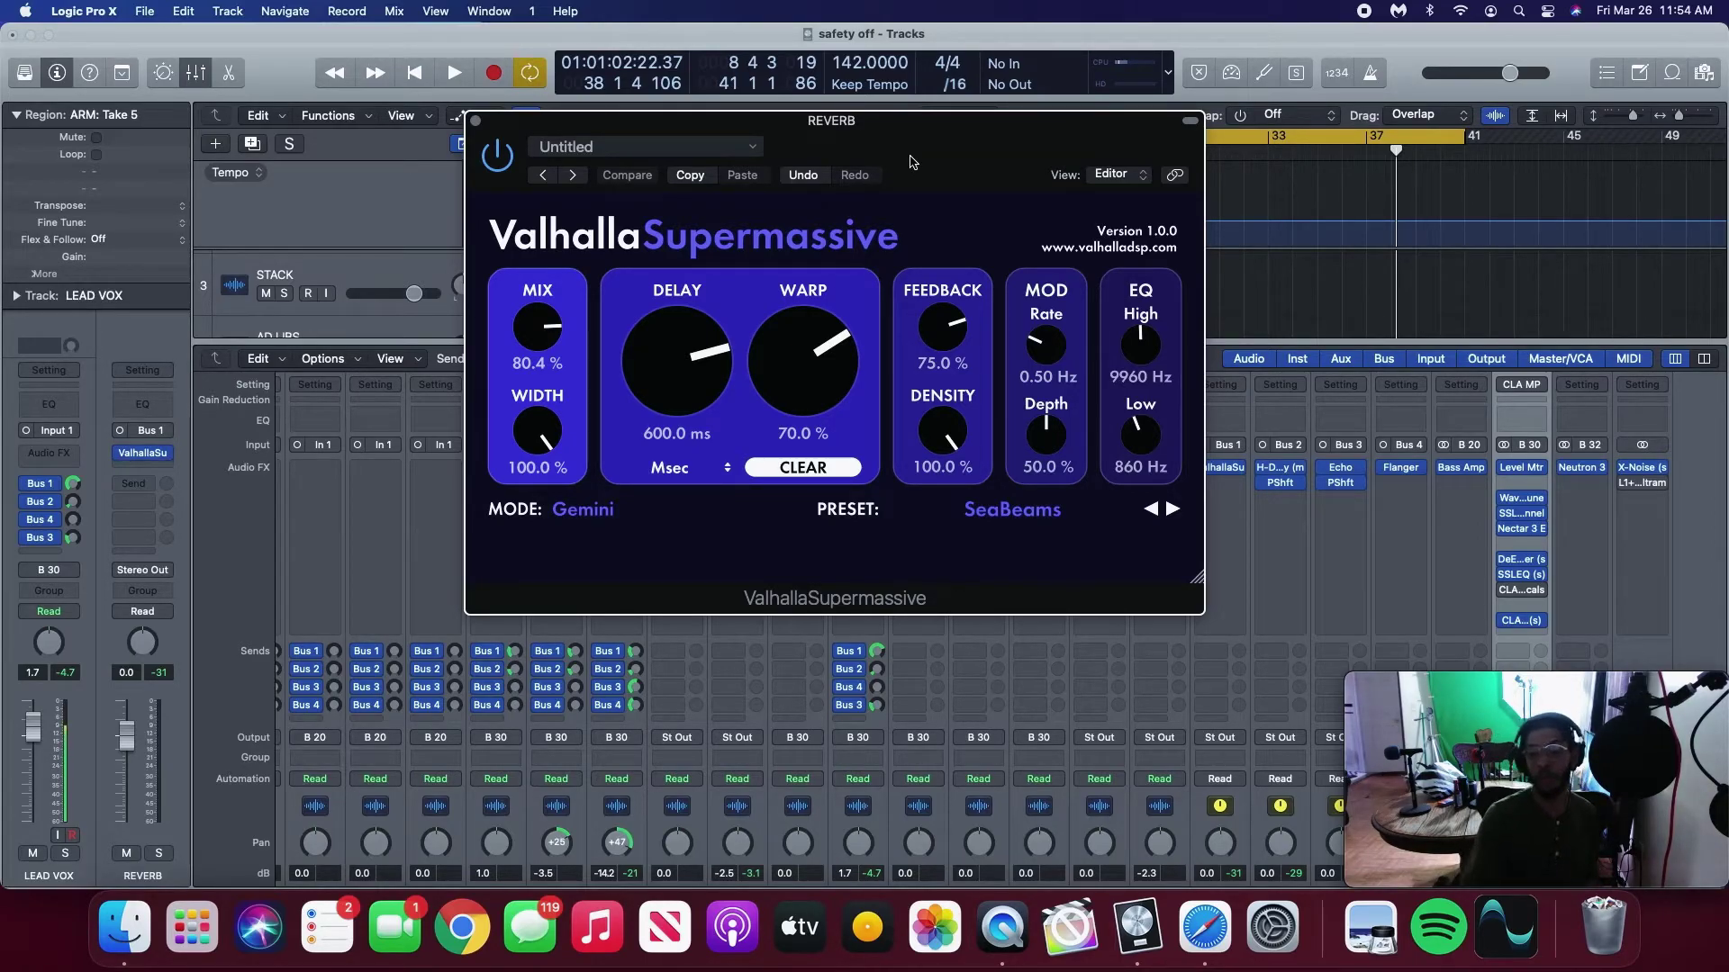
{"action": "key", "text": "space"}
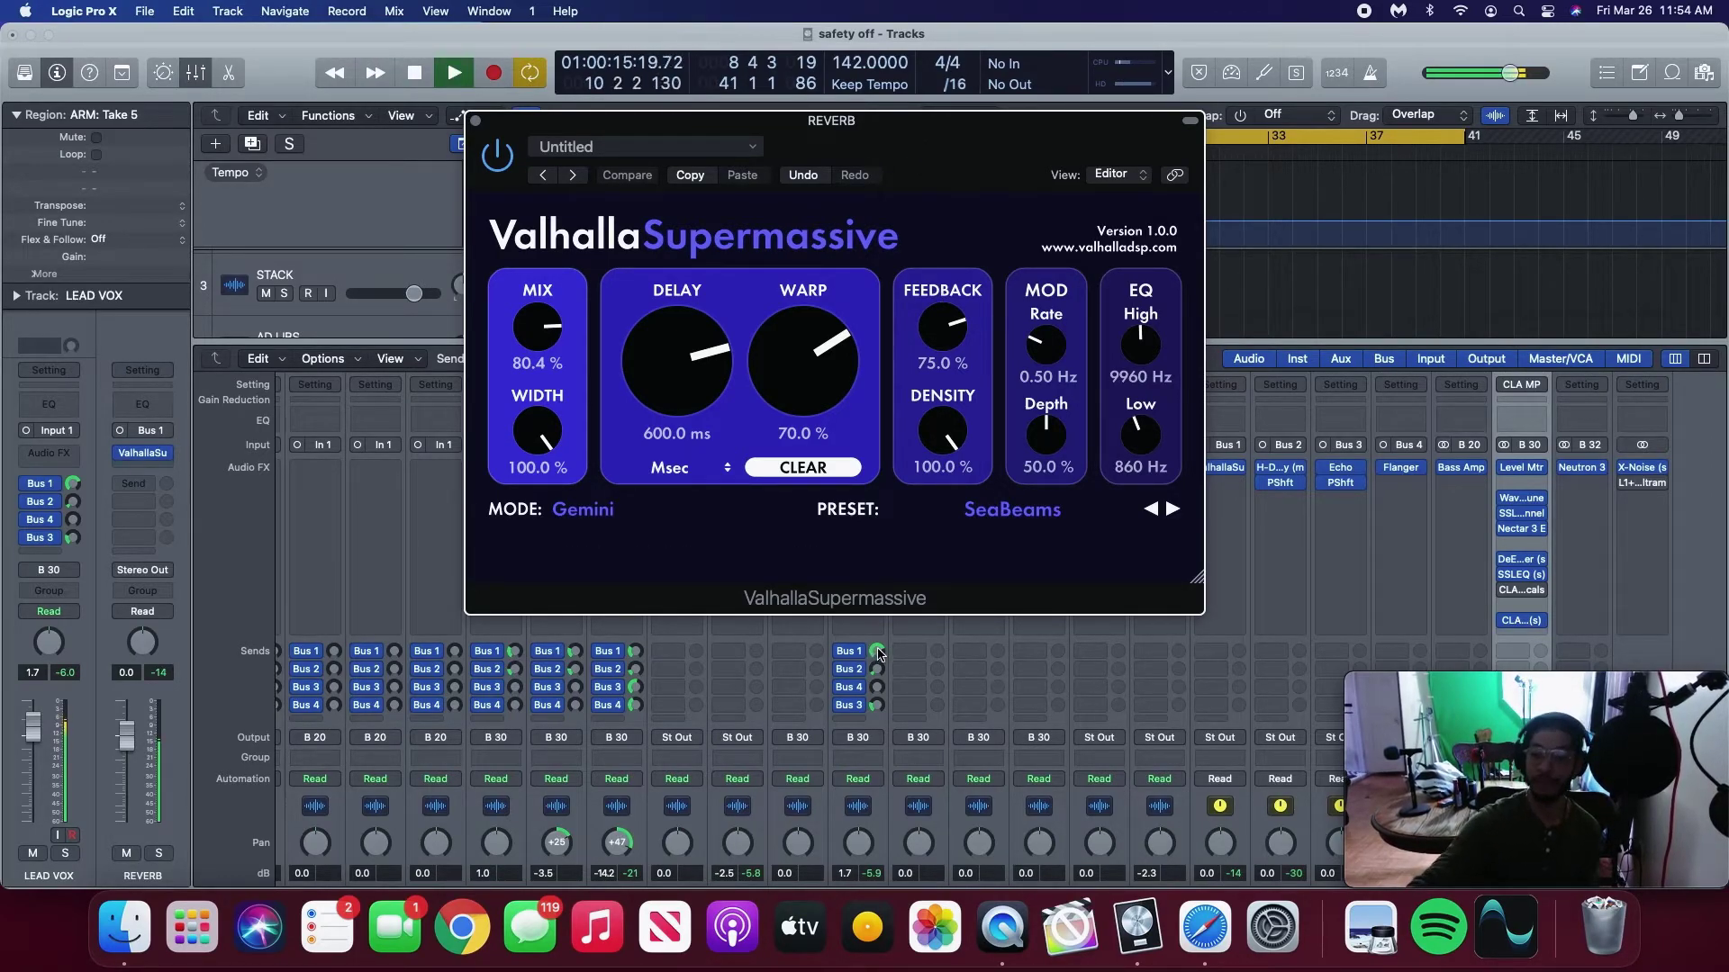
{"action": "key", "text": "space"}
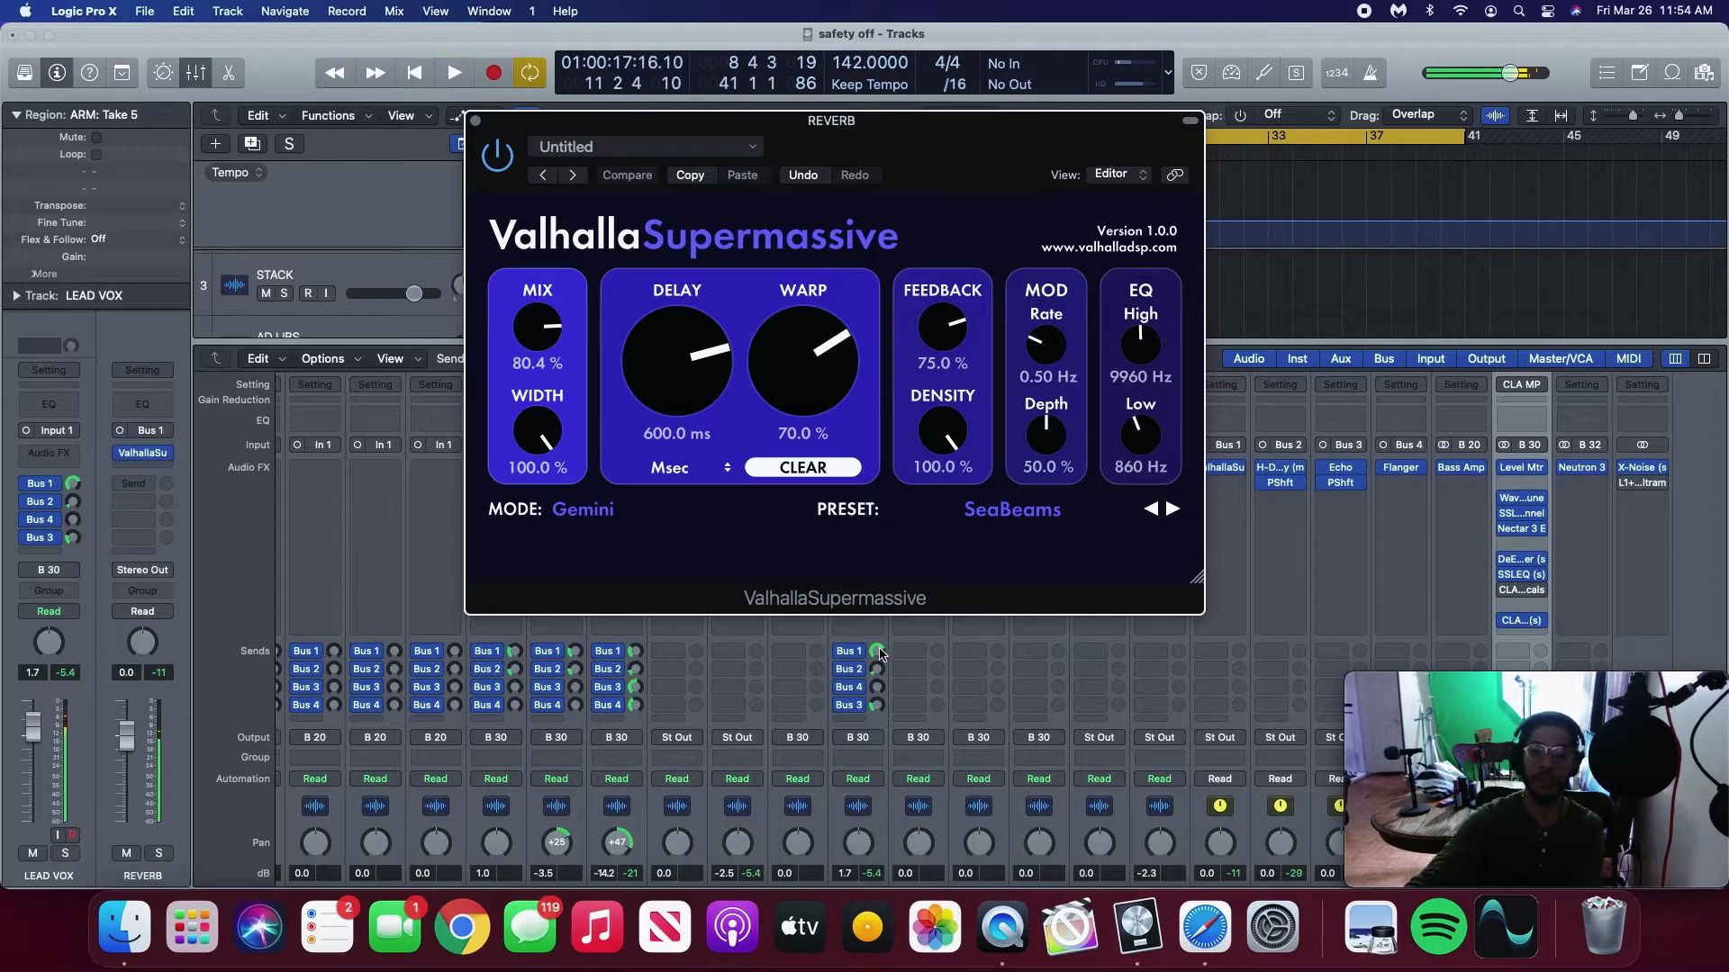
Lower the LEAD VOX Bus 1 send to -21.5 and audition the verse, closing ValhallaSupermassive and stopping playback.
{"action": "left_click", "coordinate": [879, 651]}
{"action": "left_click_drag", "start_coordinate": [879, 658], "coordinate": [854, 764]}
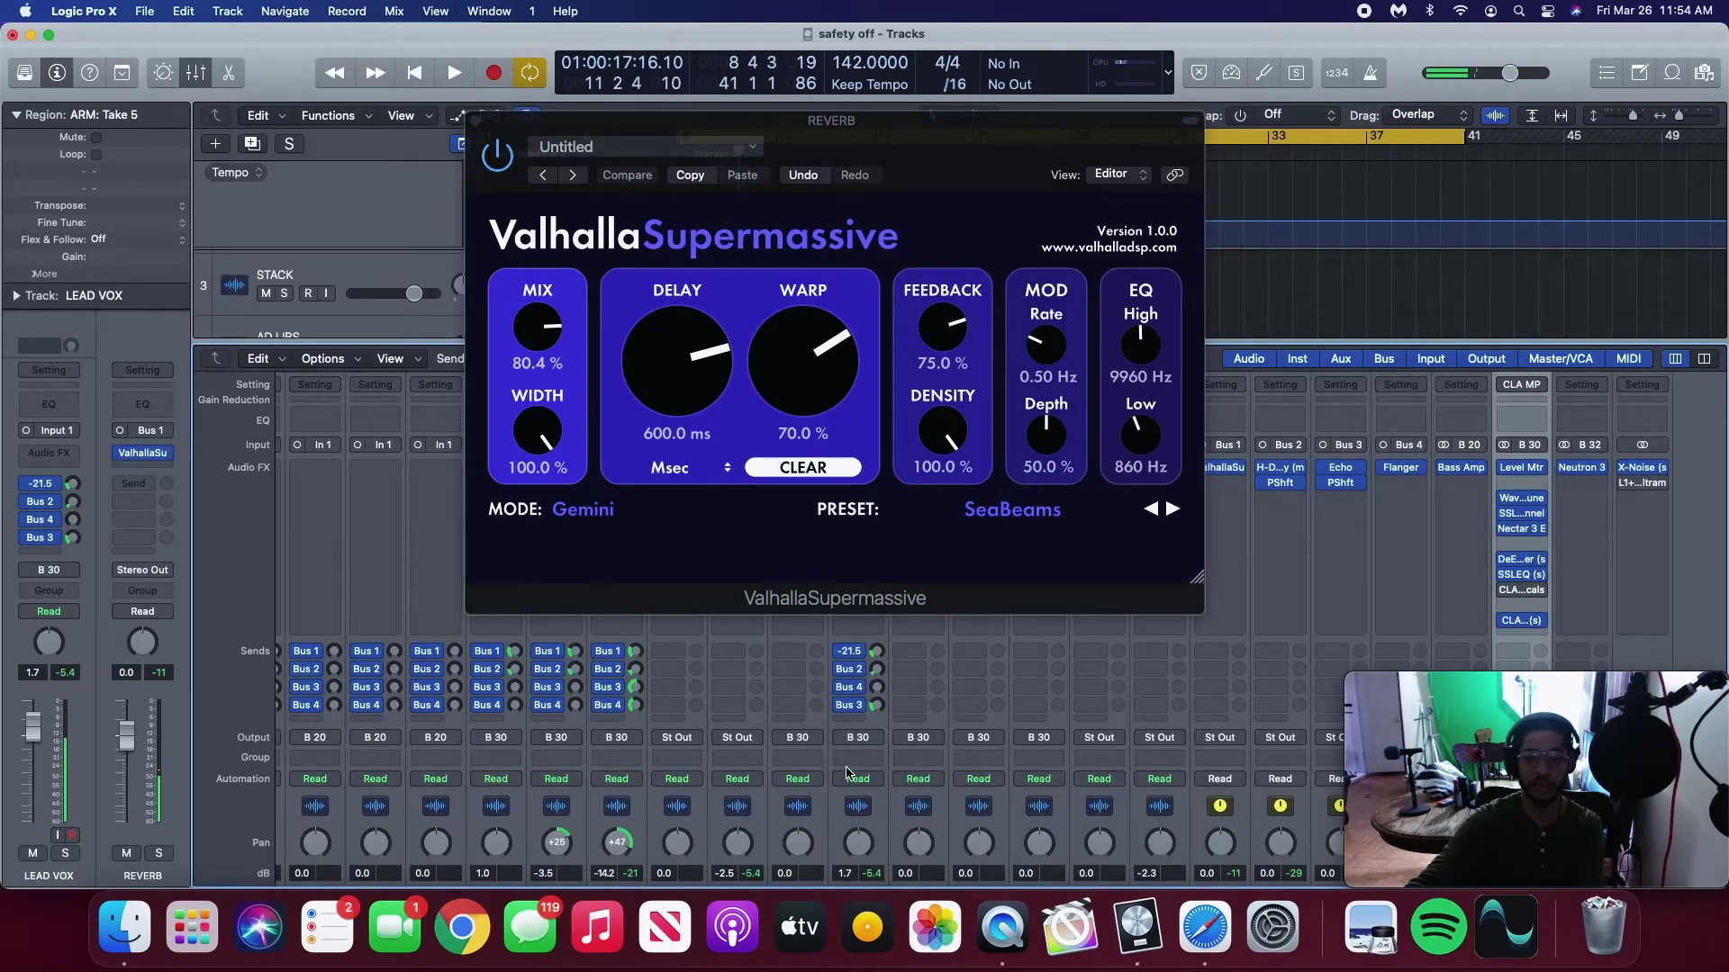
{"action": "key", "text": "space"}
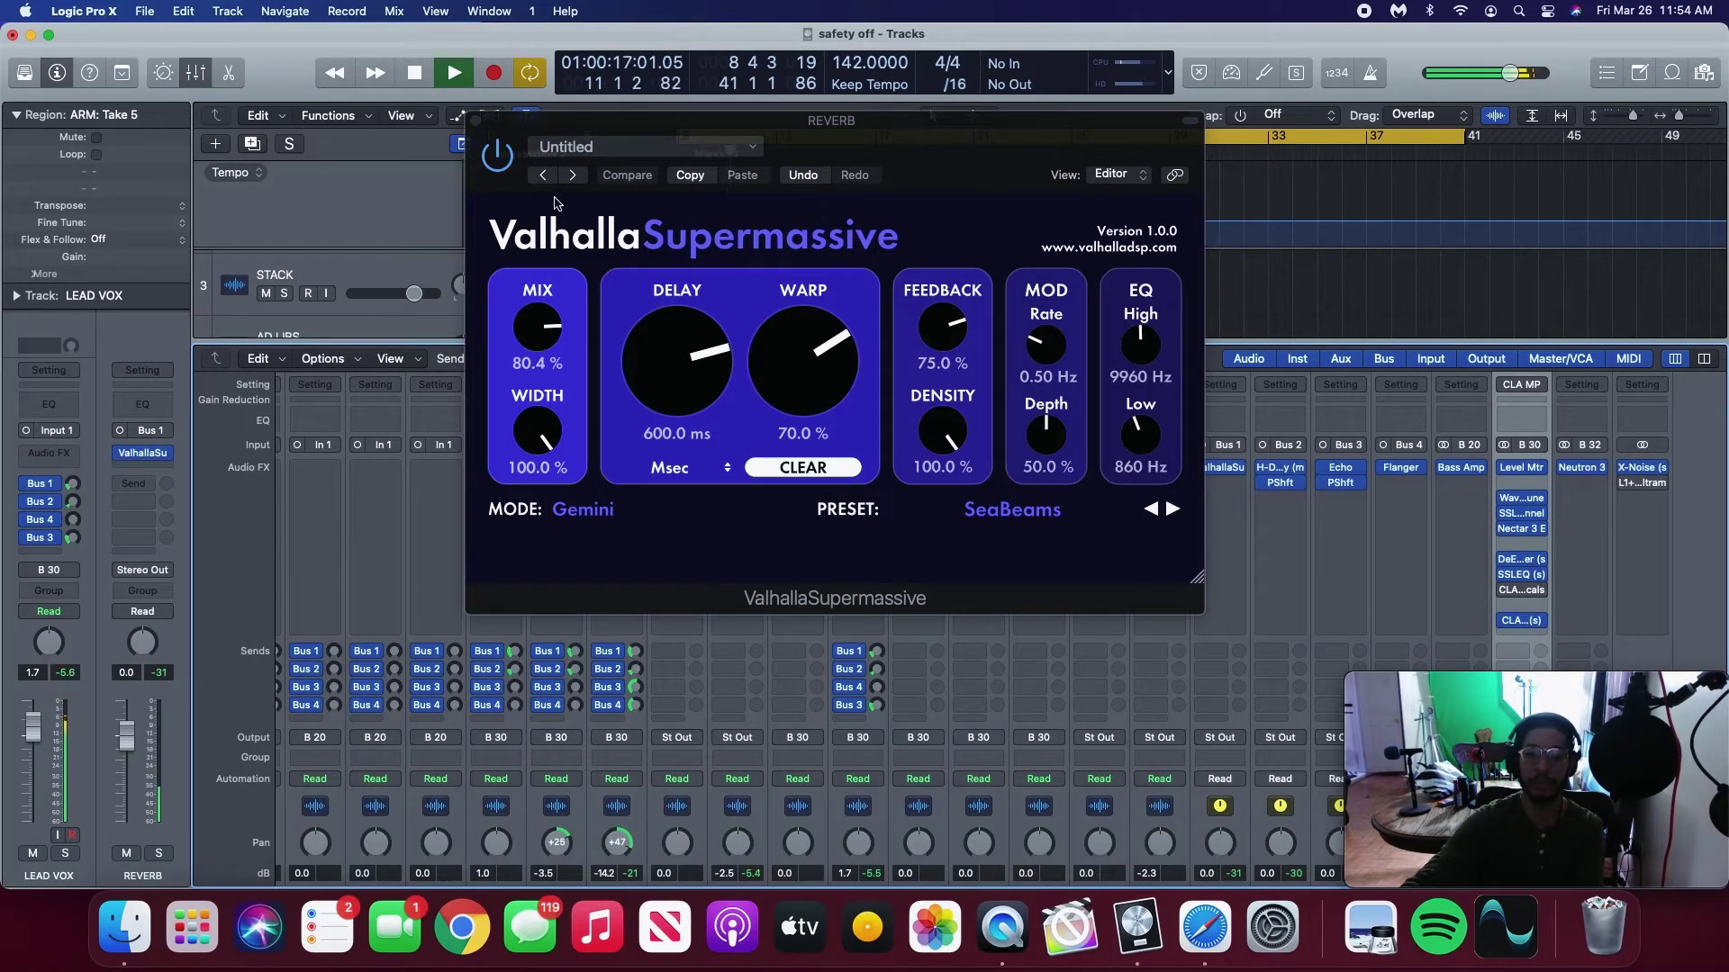
{"action": "key", "text": "super+w"}
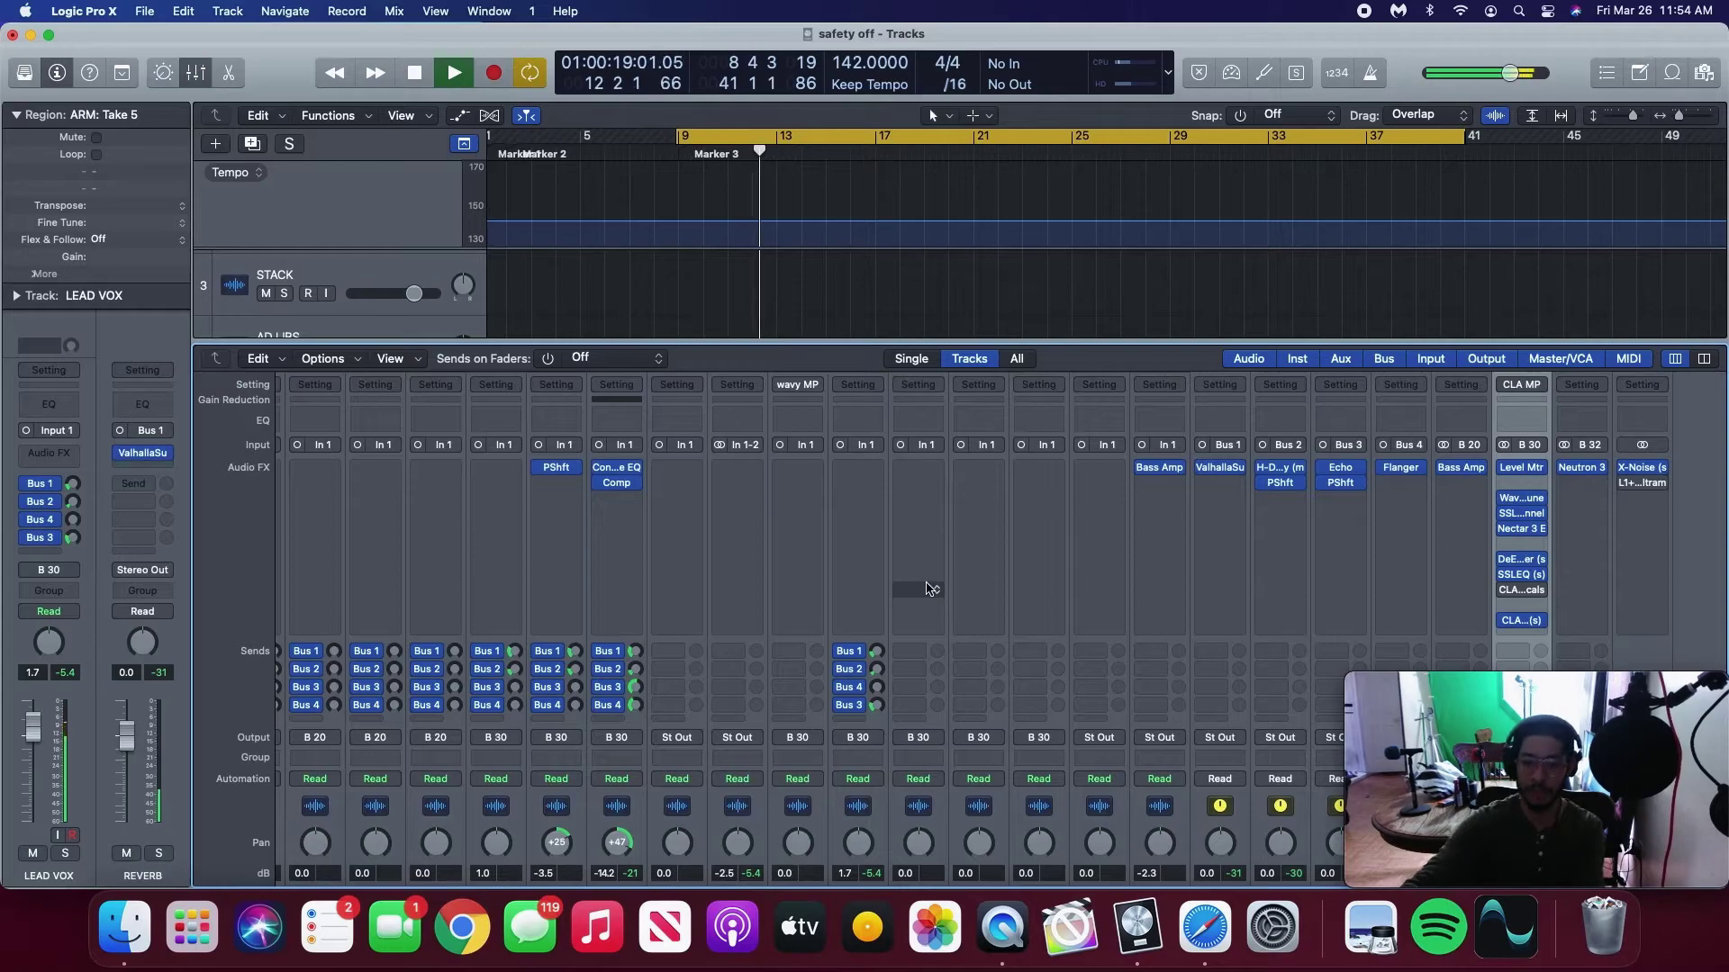
{"action": "scroll", "coordinate": [925, 590], "scroll_direction": "down", "scroll_amount": 5}
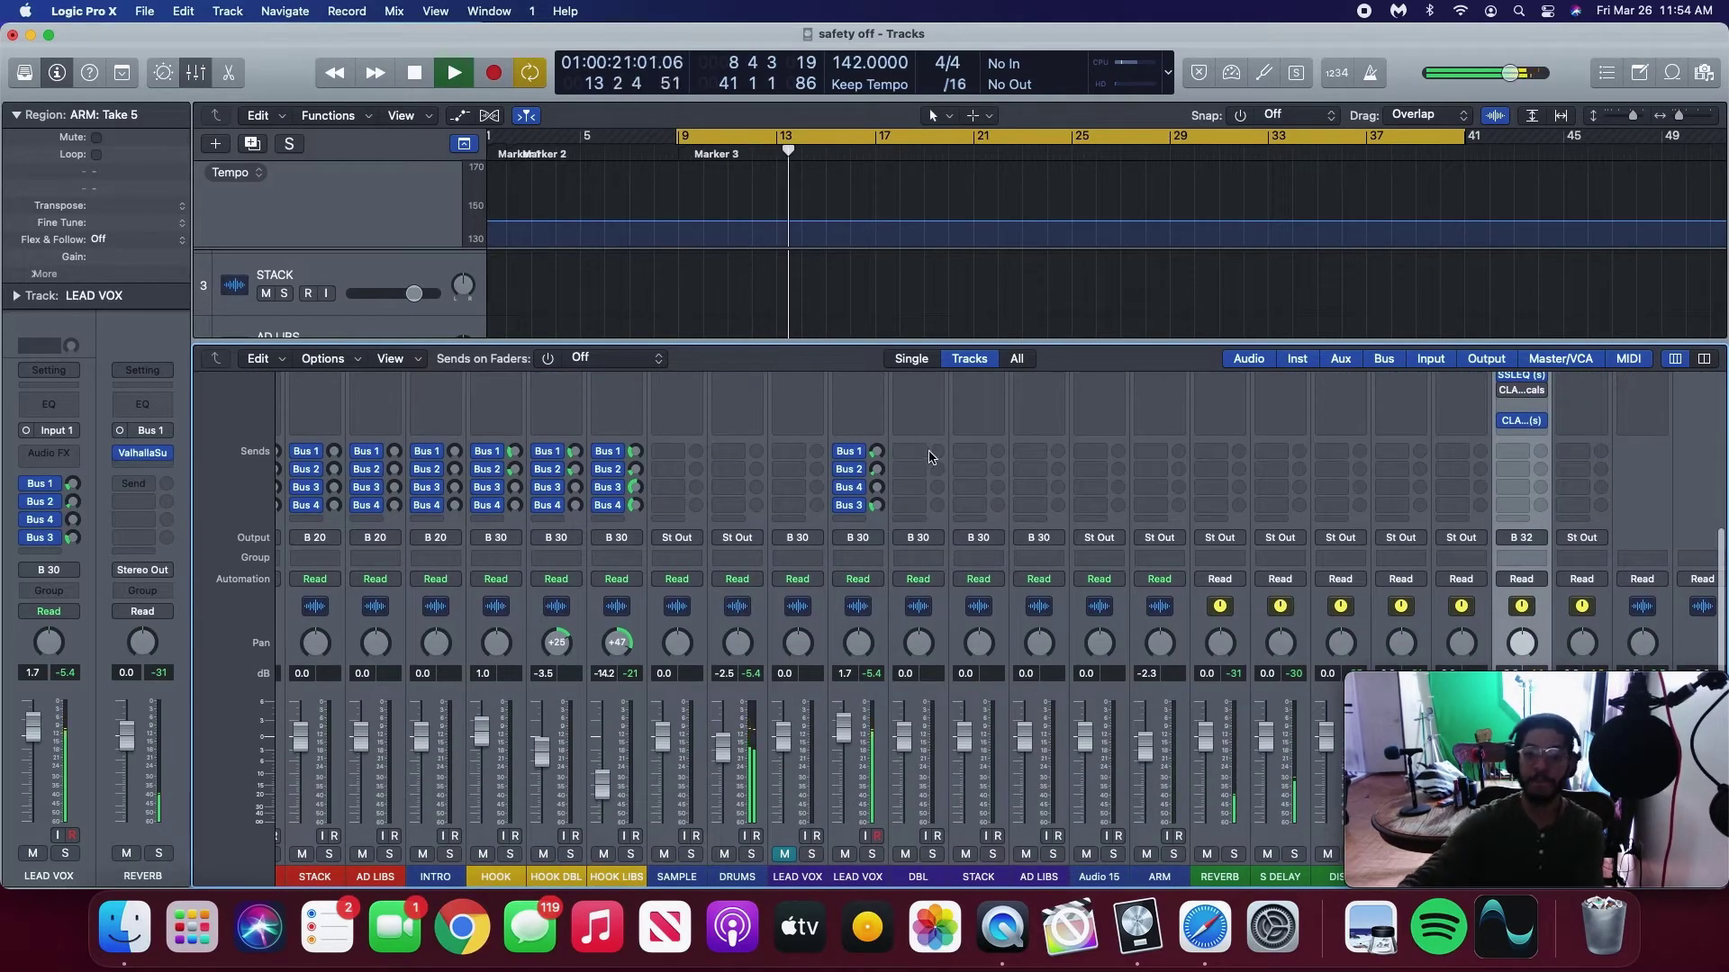
{"action": "key", "text": "space"}
Raise the LEAD VOX Bus 2 send and open the S DELAY channel's H-Delay and Pitch Shifter side by side.
{"action": "scroll", "coordinate": [1252, 497], "scroll_direction": "up", "scroll_amount": 5}
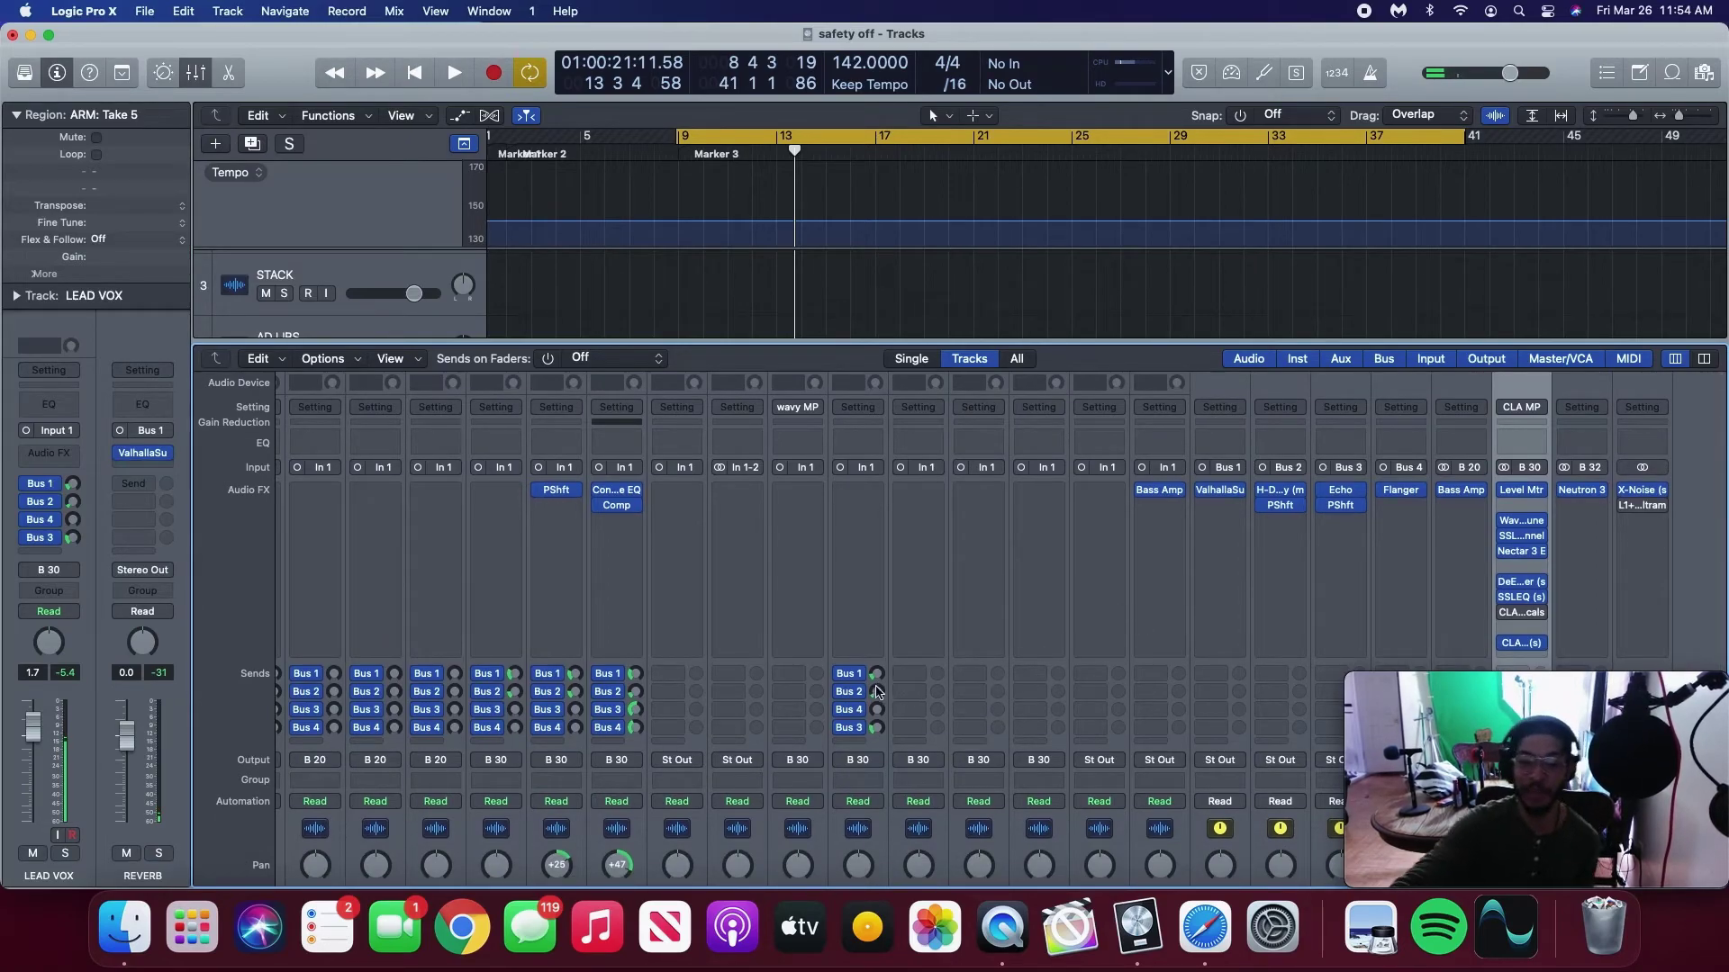
{"action": "left_click_drag", "start_coordinate": [874, 694], "coordinate": [883, 621]}
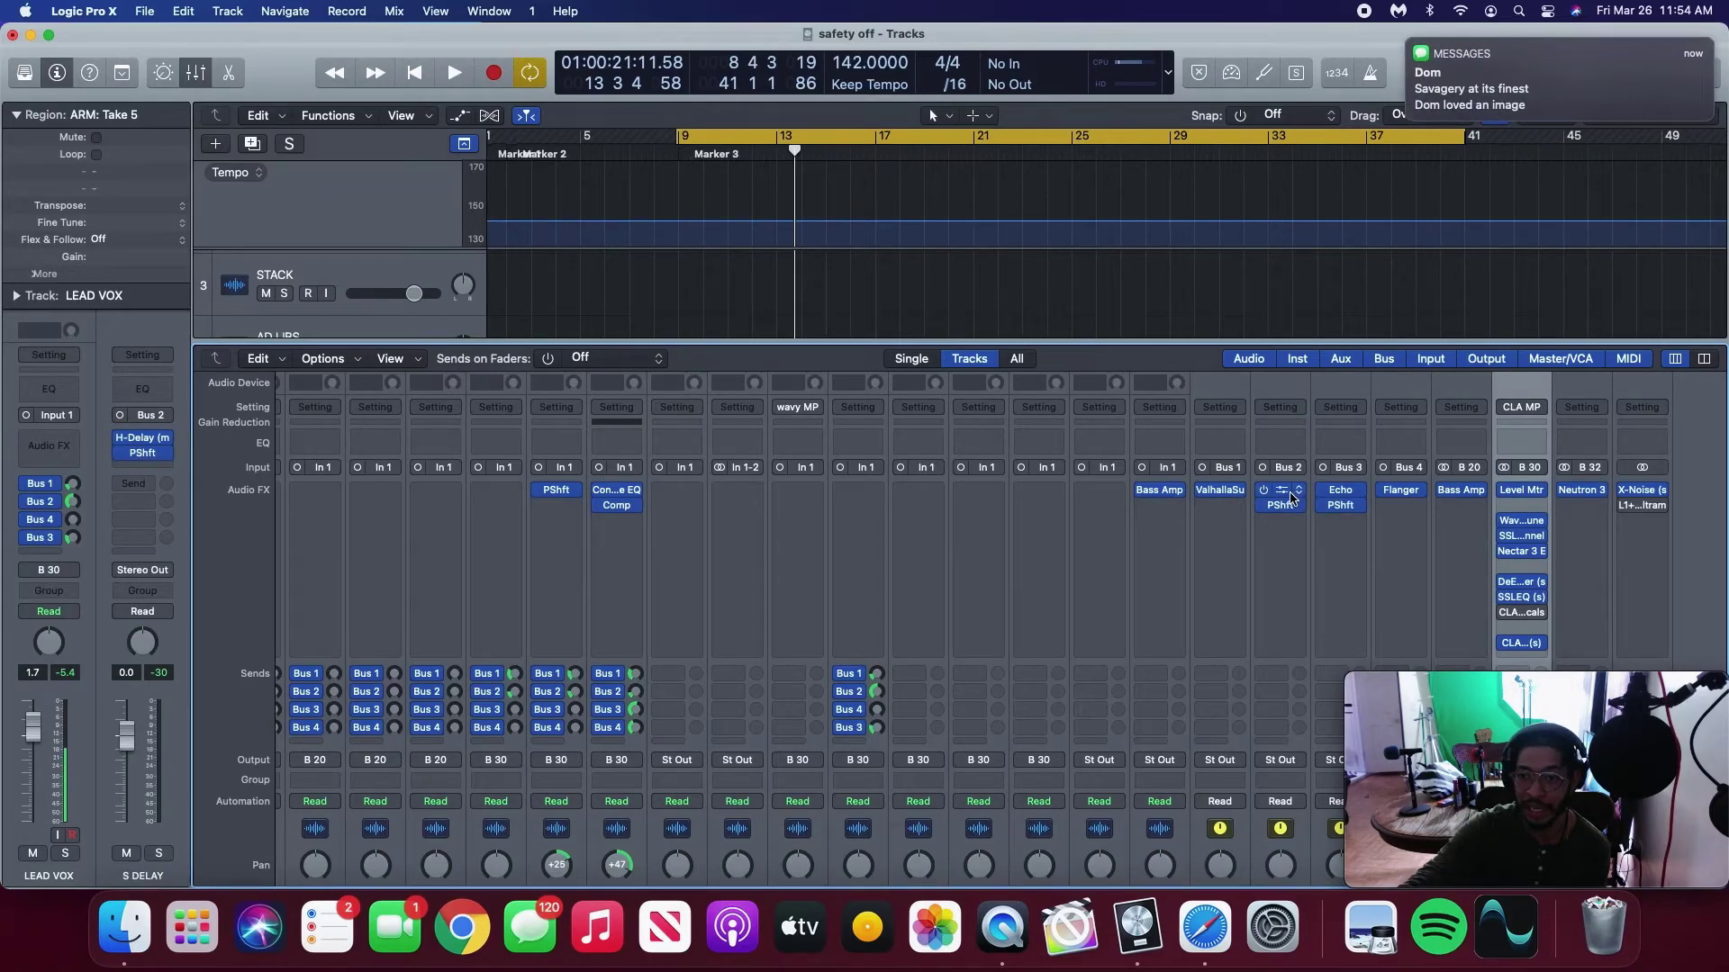
{"action": "left_click", "coordinate": [1284, 496]}
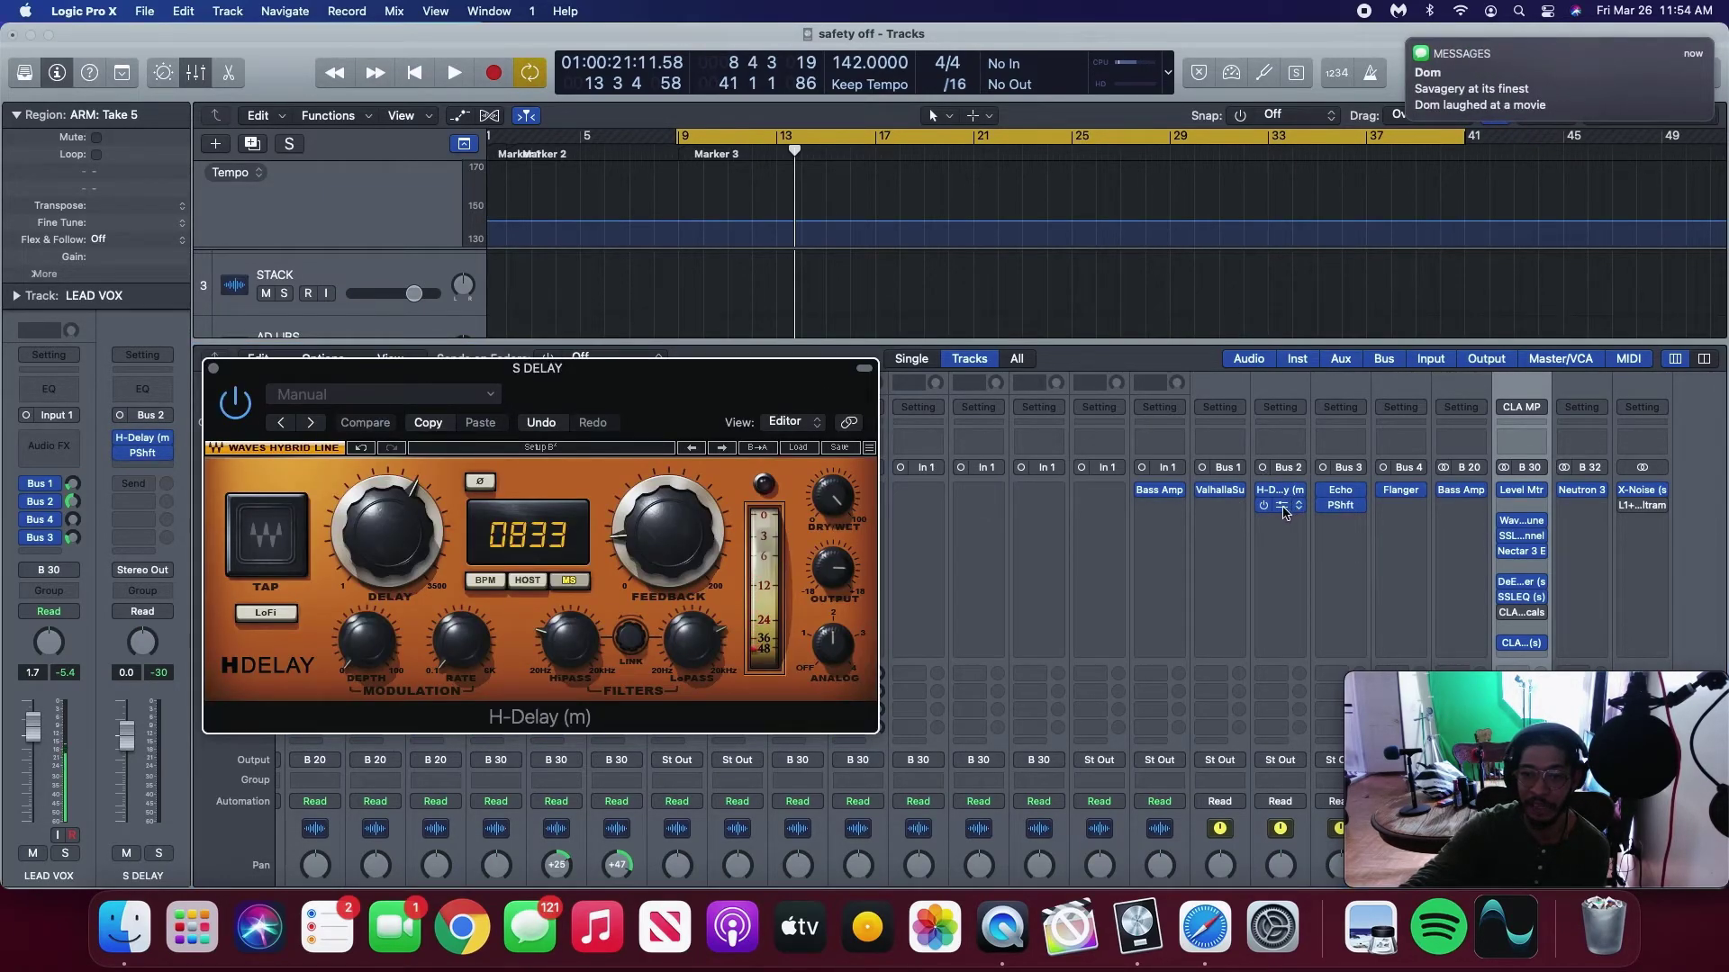
{"action": "scroll", "coordinate": [1285, 513], "scroll_direction": "down", "scroll_amount": 1}
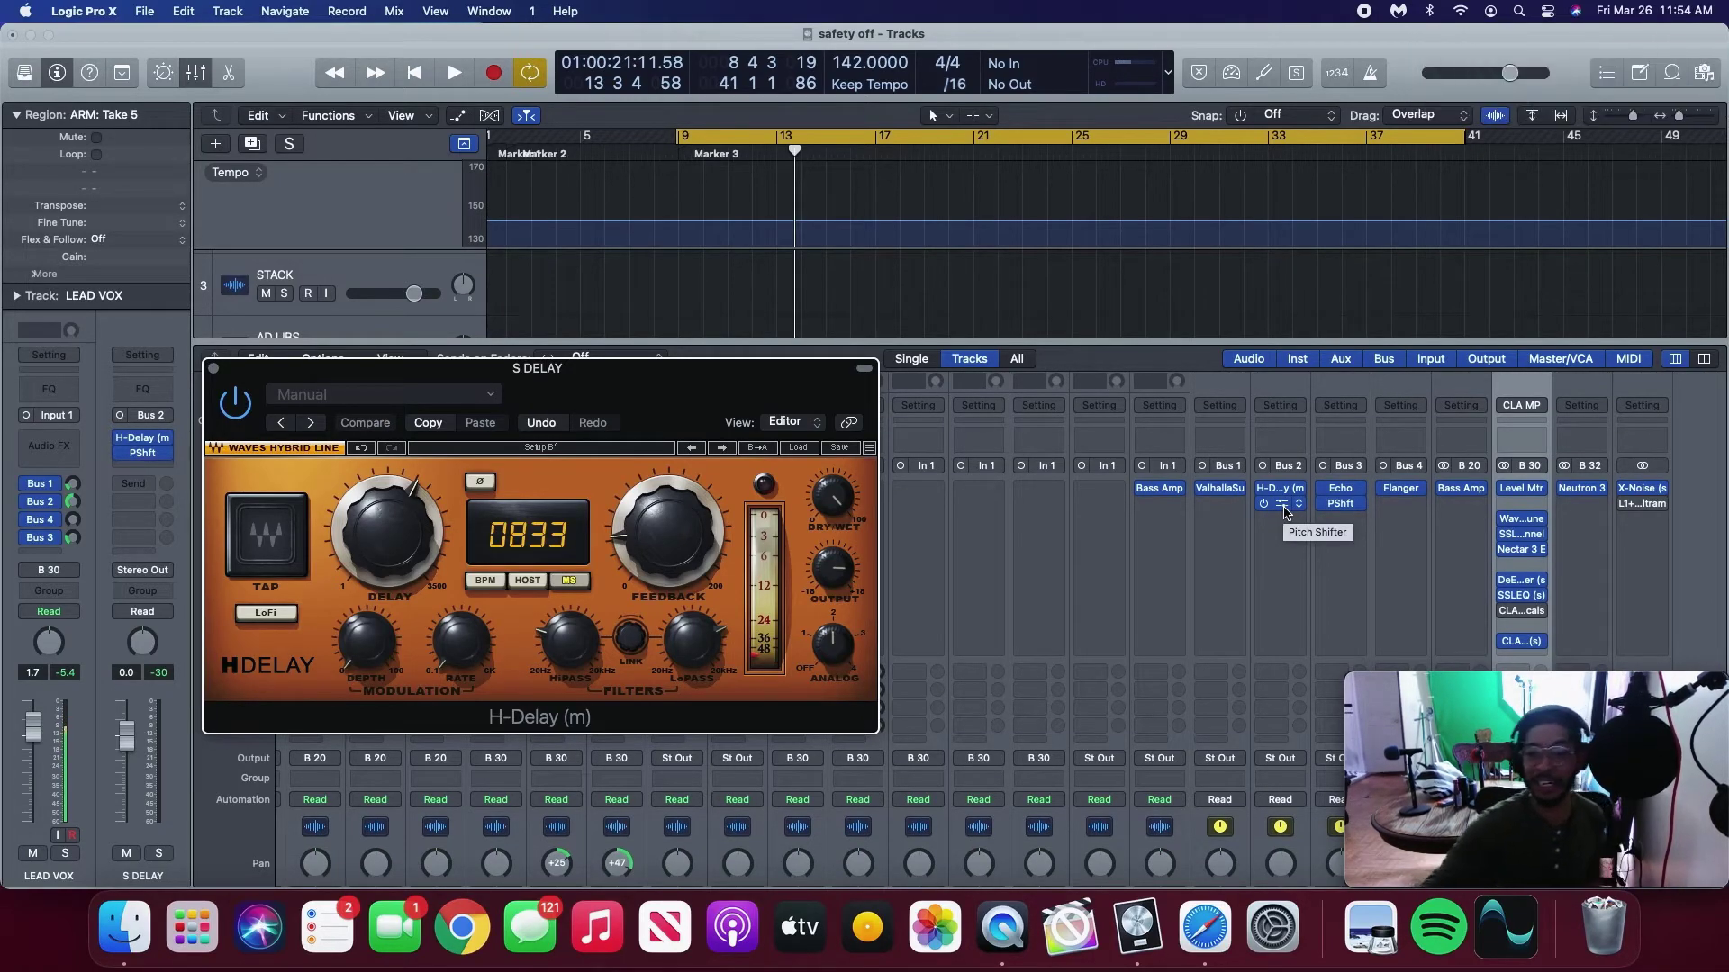
{"action": "left_click", "coordinate": [1283, 509]}
{"action": "left_click_drag", "start_coordinate": [375, 68], "coordinate": [1365, 388]}
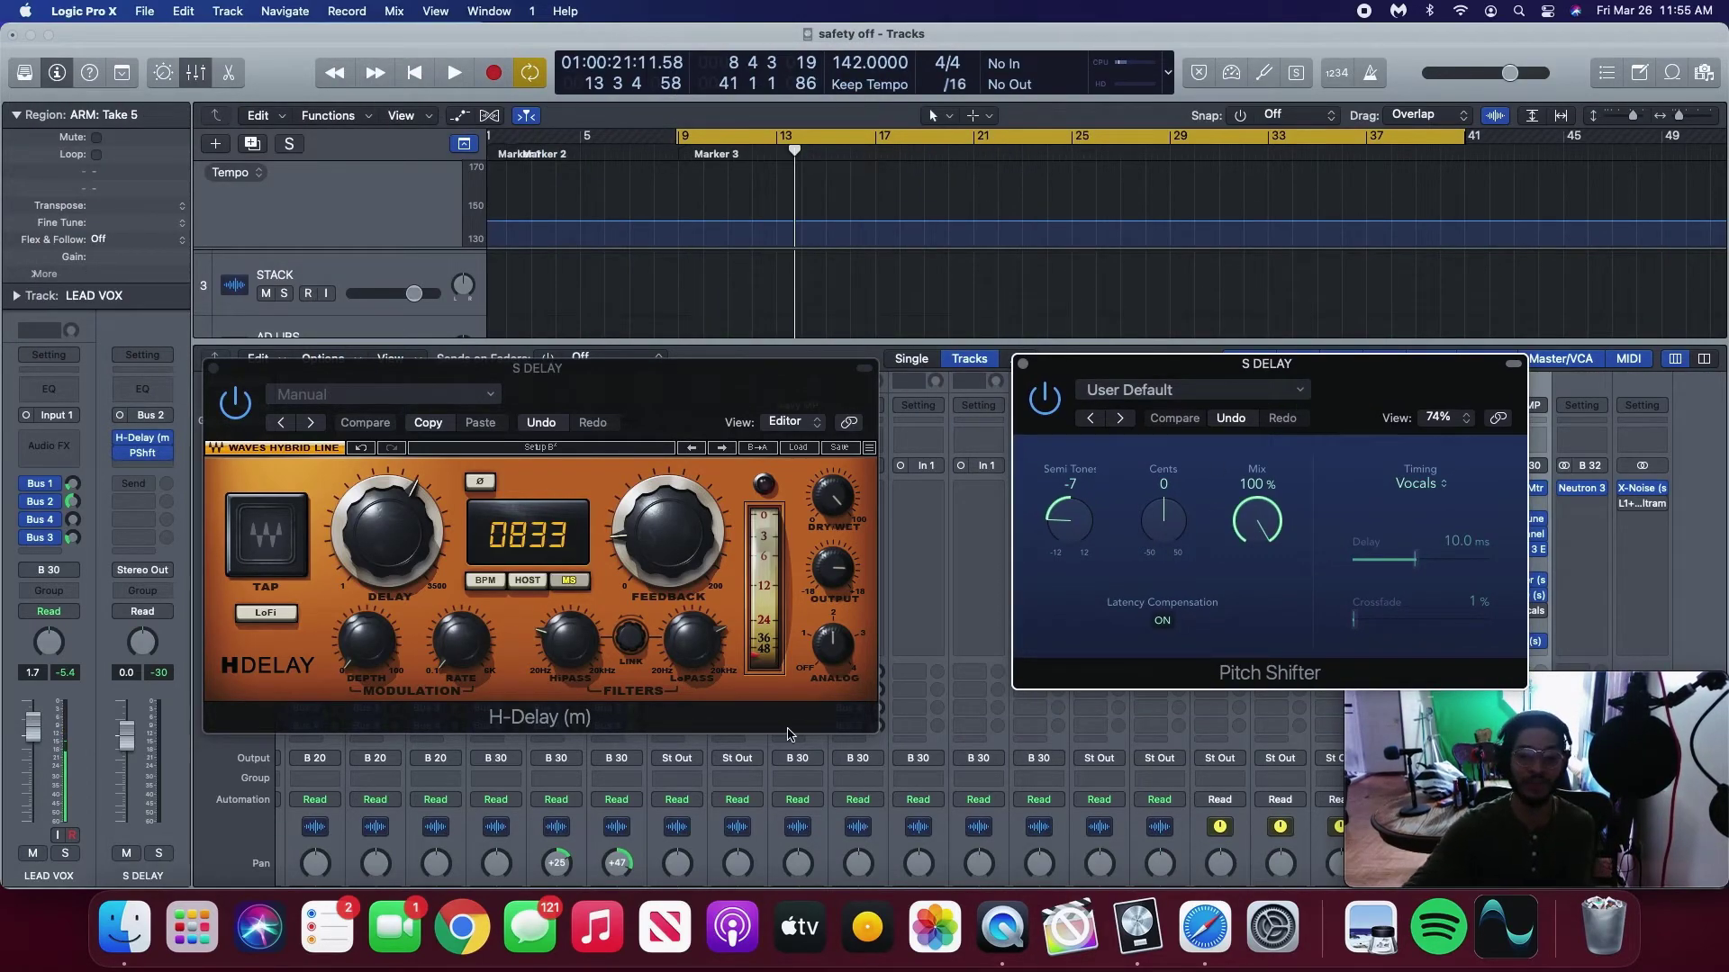
{"action": "left_click_drag", "start_coordinate": [643, 369], "coordinate": [570, 218]}
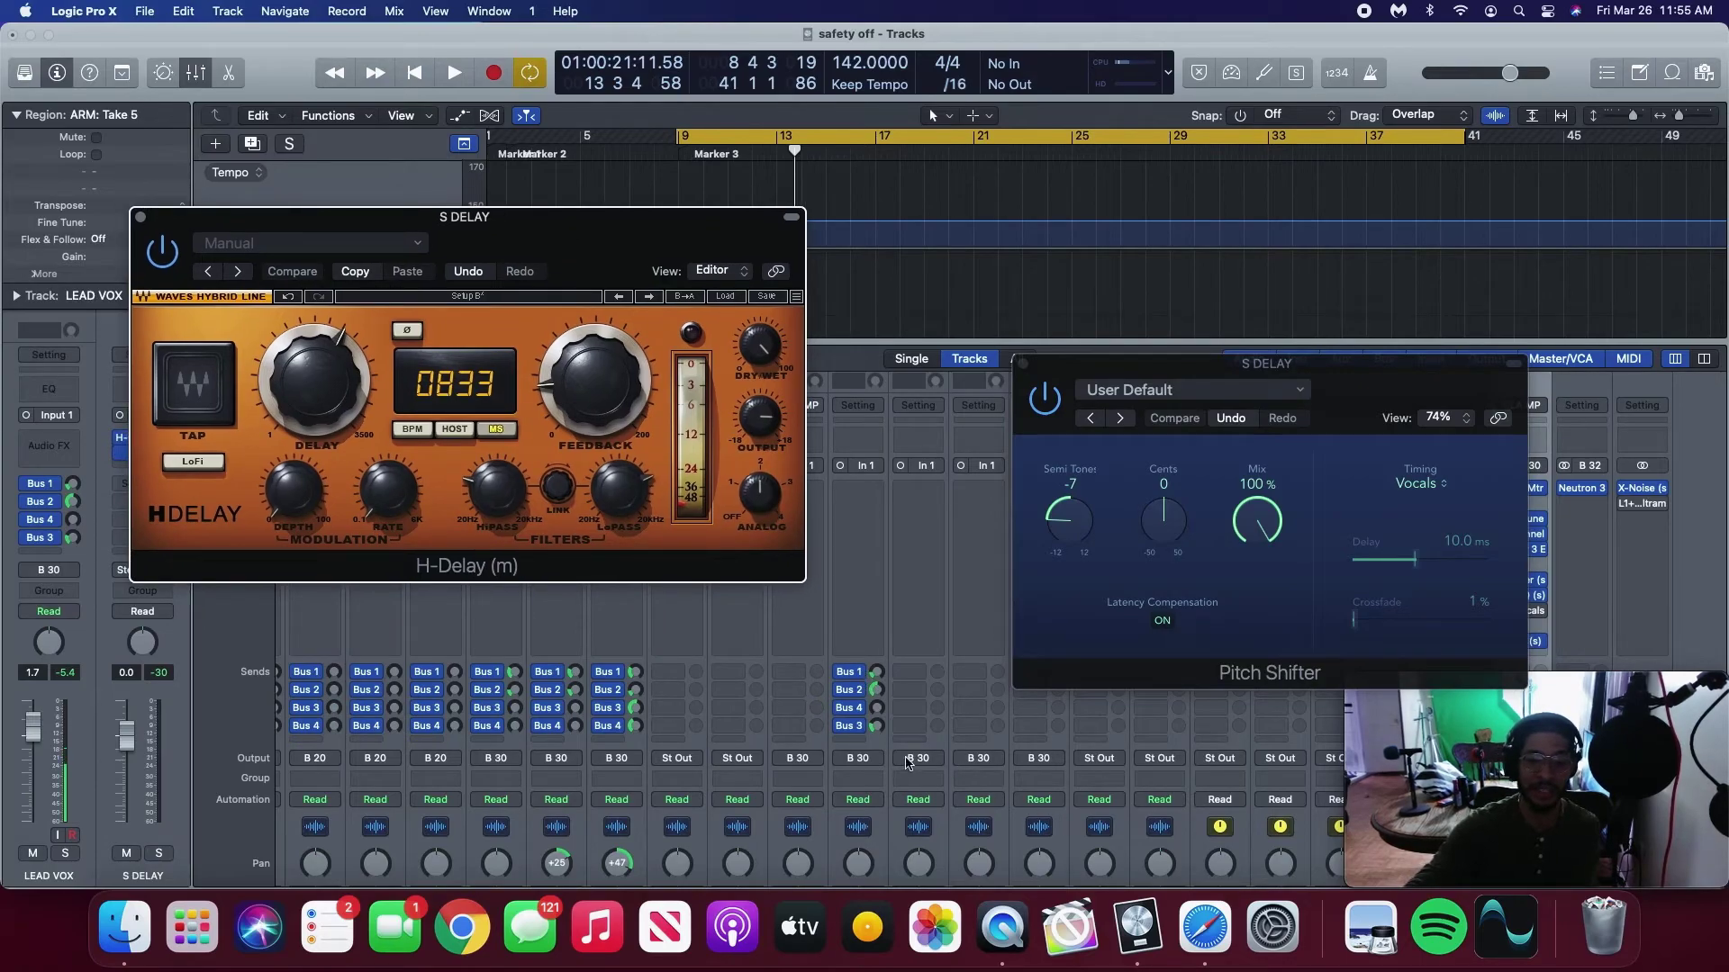
Play the verse and adjust the high-pass and low-pass filters in H-Delay on the S DELAY channel.
{"action": "key", "text": "space"}
{"action": "scroll", "coordinate": [882, 702], "scroll_direction": "down", "scroll_amount": 5}
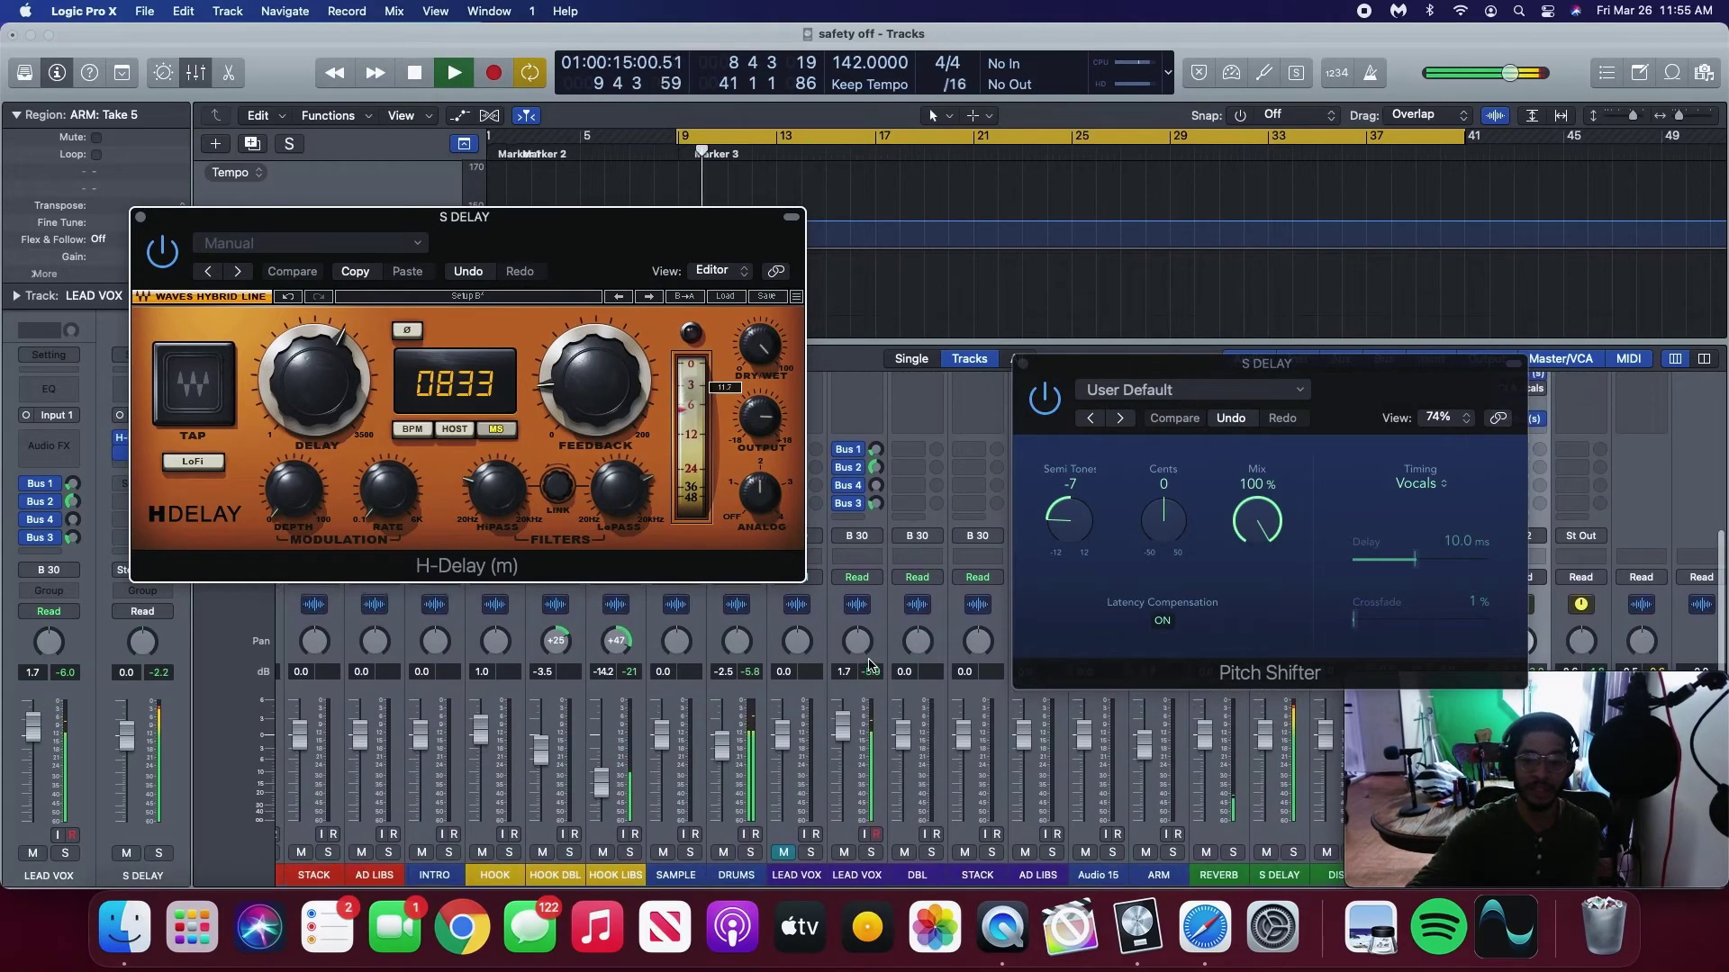
{"action": "left_click_drag", "start_coordinate": [1196, 375], "coordinate": [1107, 246]}
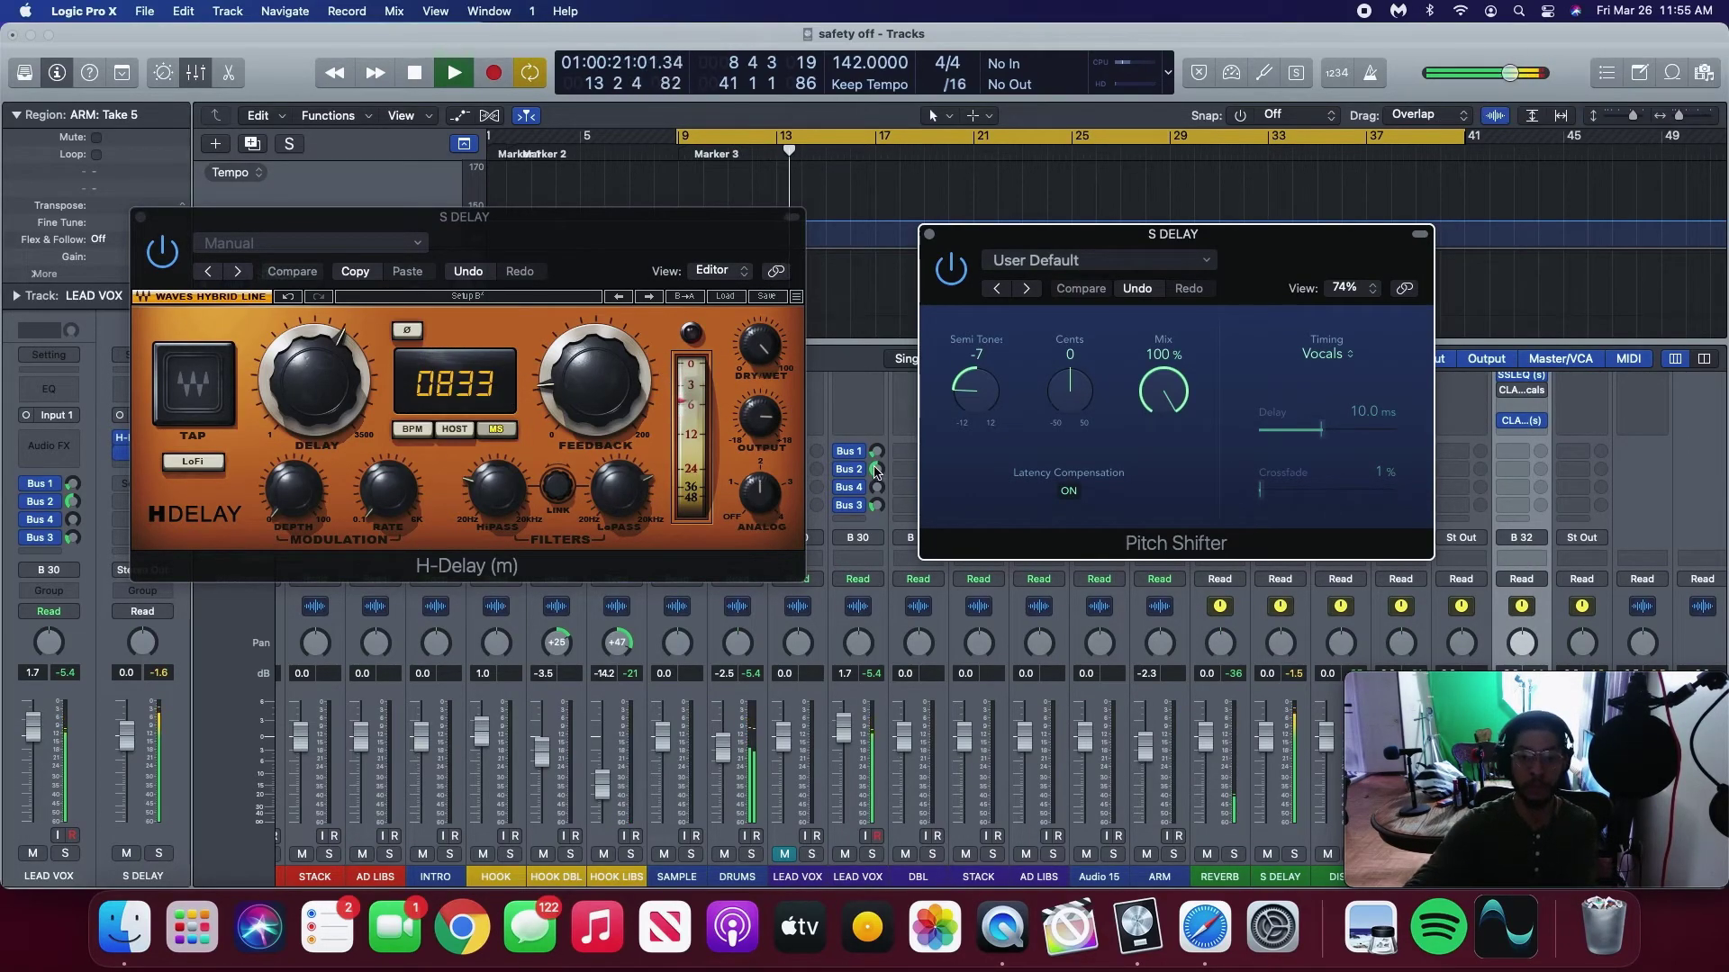
{"action": "left_click", "coordinate": [618, 489]}
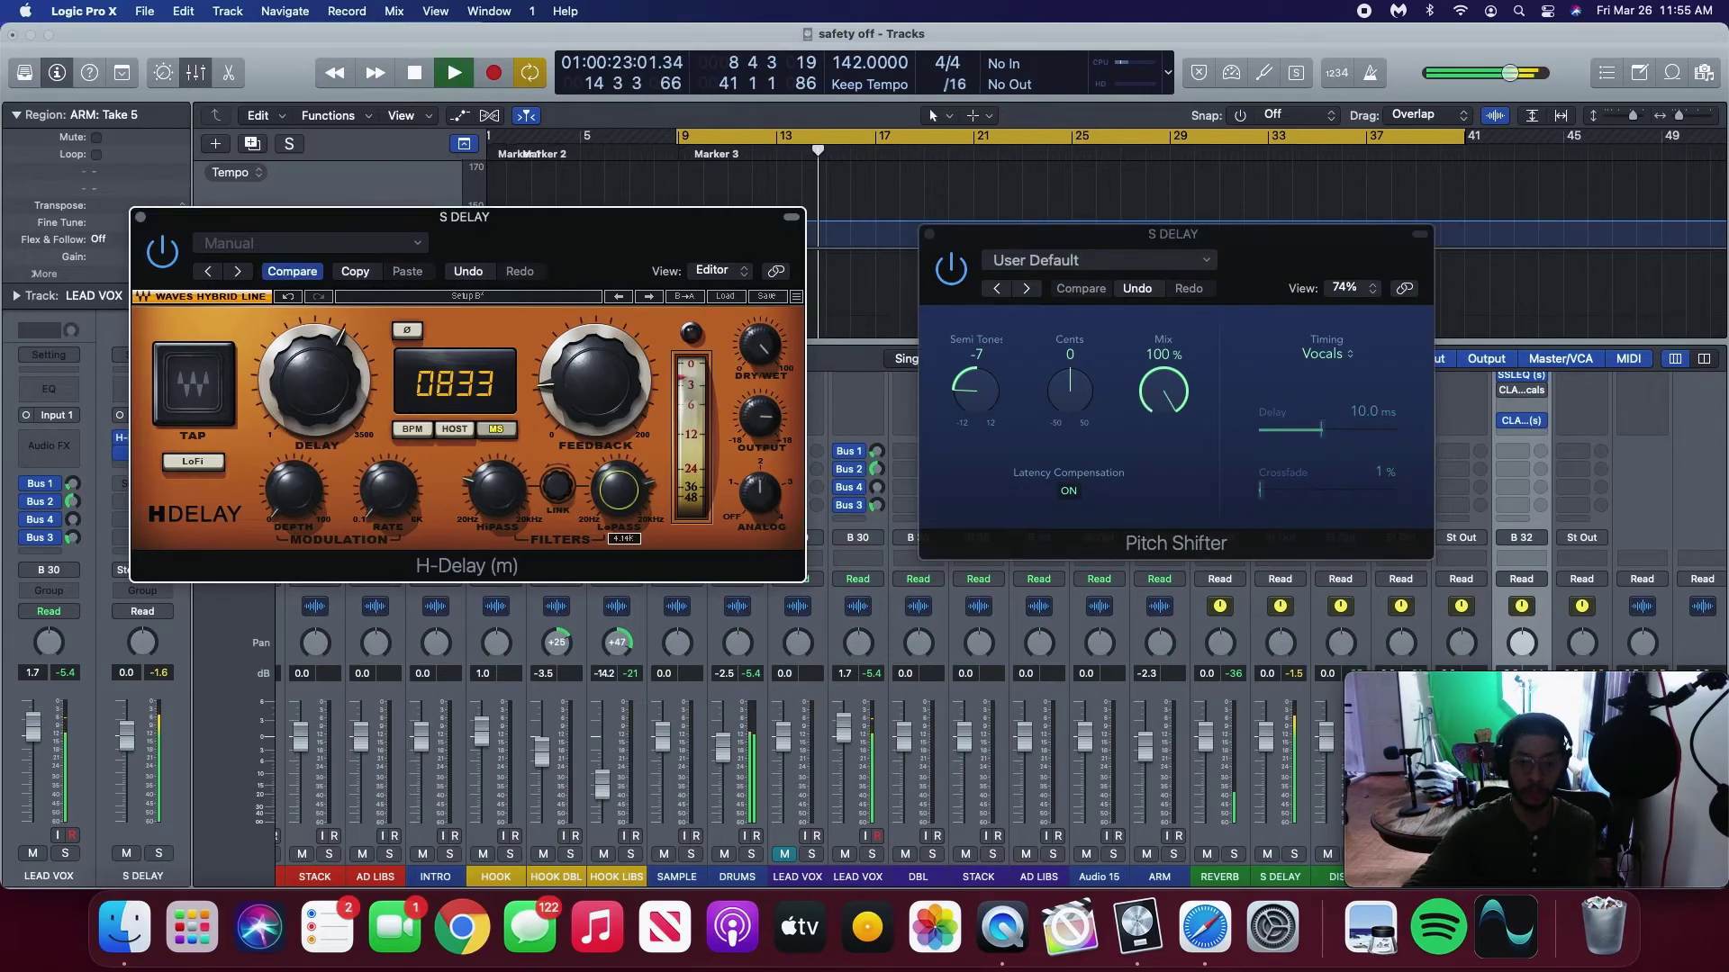
{"action": "left_click_drag", "start_coordinate": [496, 489], "coordinate": [496, 468]}
{"action": "left_click", "coordinate": [611, 491]}
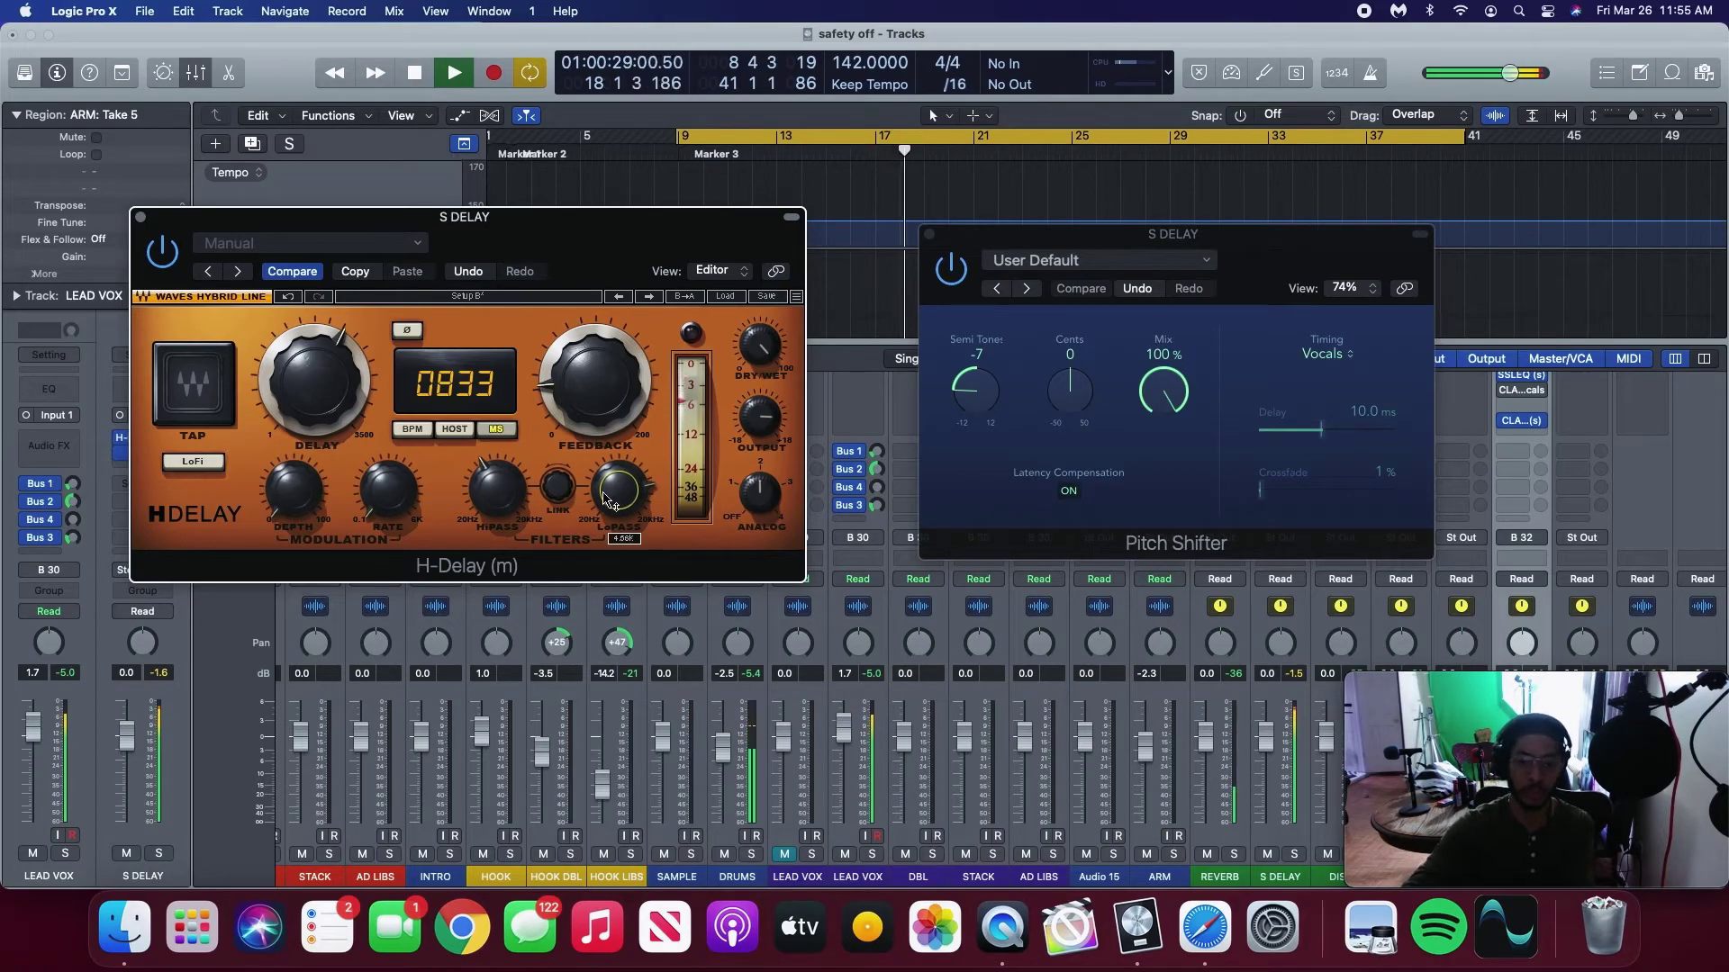
{"action": "left_click_drag", "start_coordinate": [618, 491], "coordinate": [618, 488]}
Lower the LEAD VOX Bus 2 send and adjust the H-Delay feedback while the verse plays.
{"action": "left_click", "coordinate": [875, 469]}
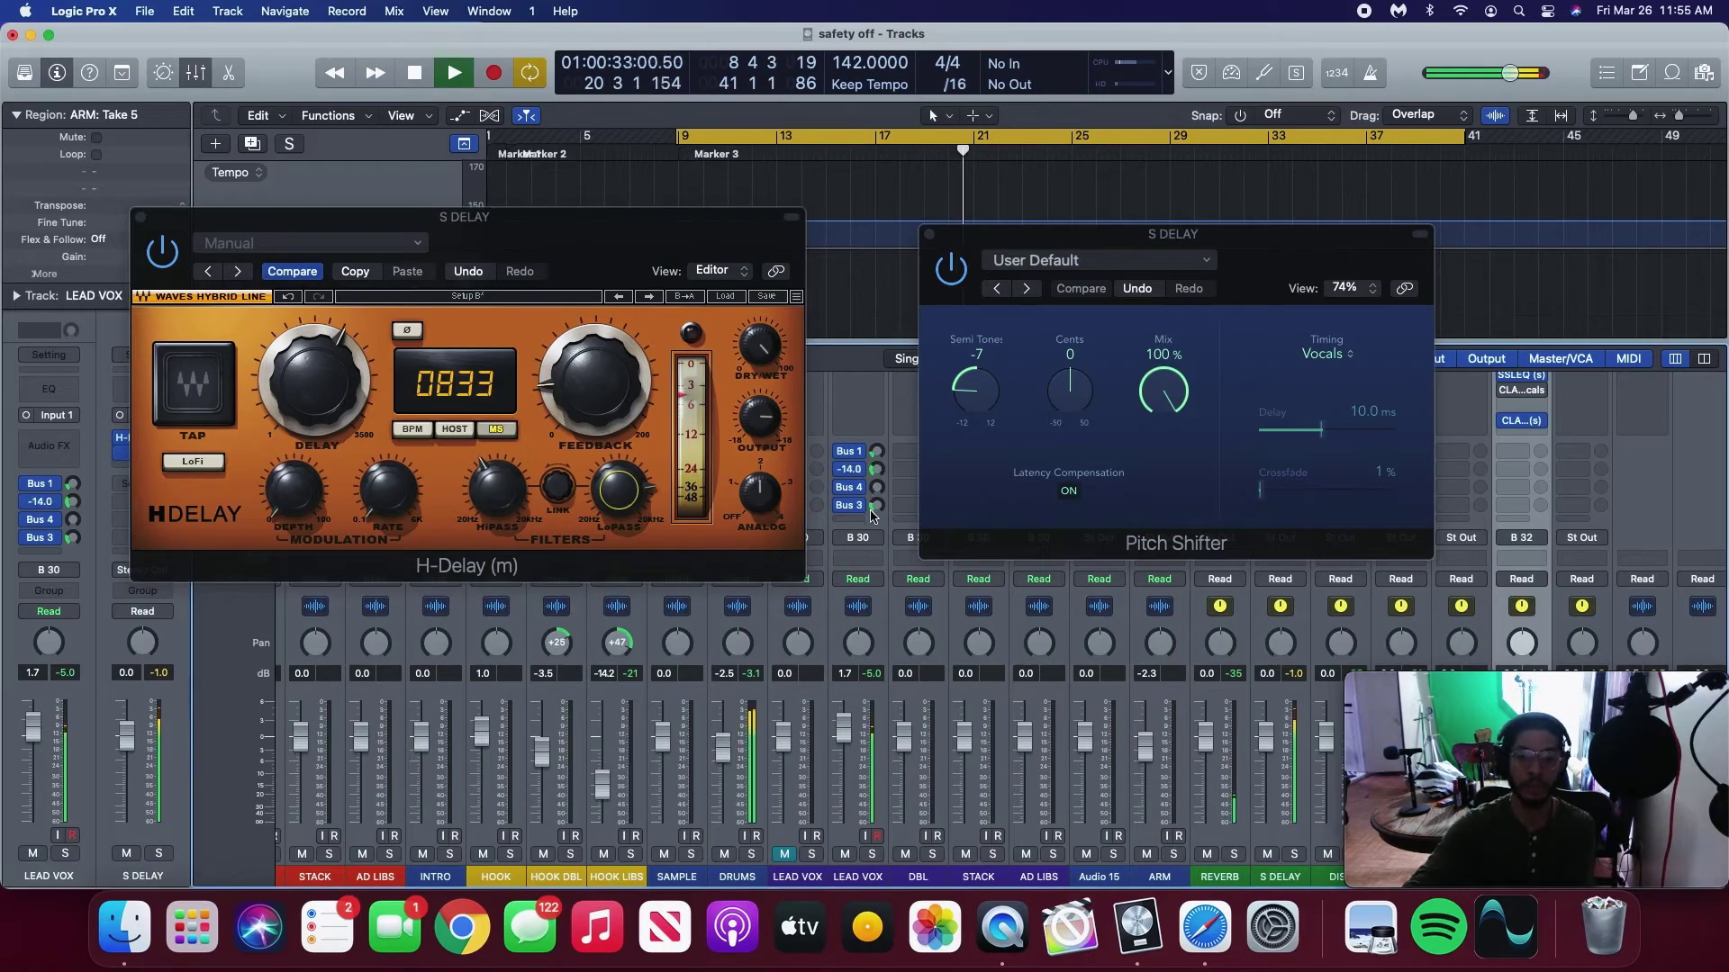
{"action": "left_click_drag", "start_coordinate": [868, 525], "coordinate": [860, 543]}
{"action": "left_click", "coordinate": [595, 382]}
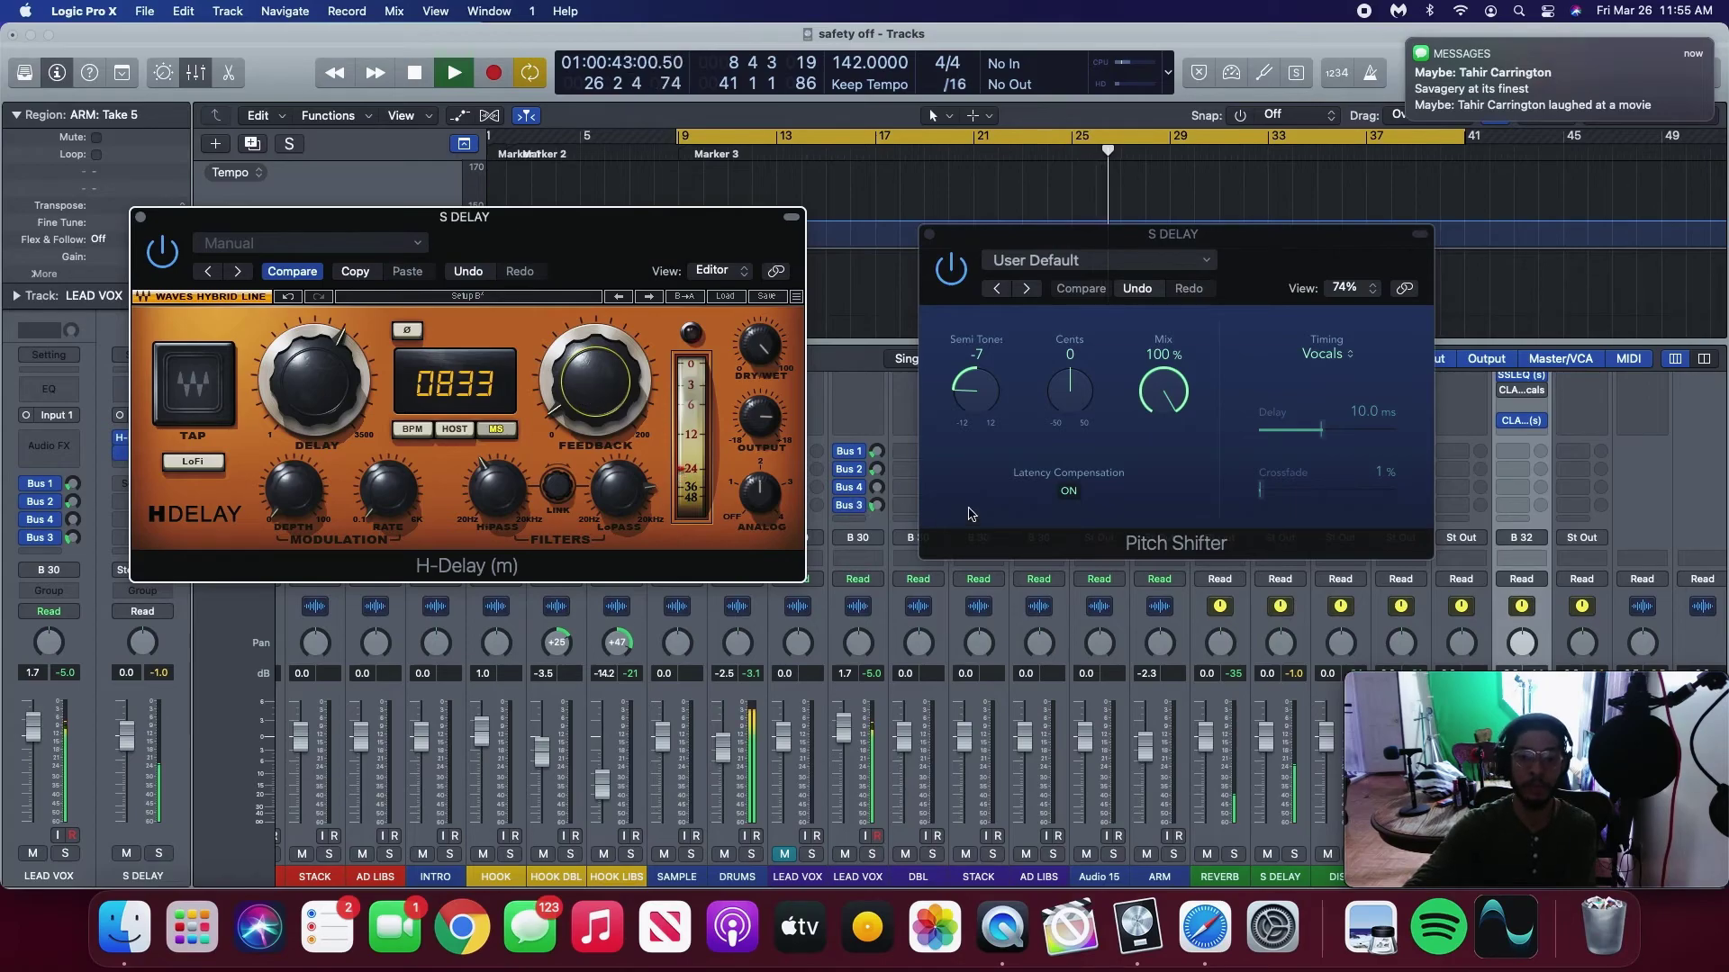
{"action": "mouse_move", "coordinate": [881, 475]}
{"action": "left_mouse_down"}
{"action": "mouse_move", "coordinate": [883, 454]}
{"action": "mouse_move", "coordinate": [873, 478]}
{"action": "left_mouse_up"}
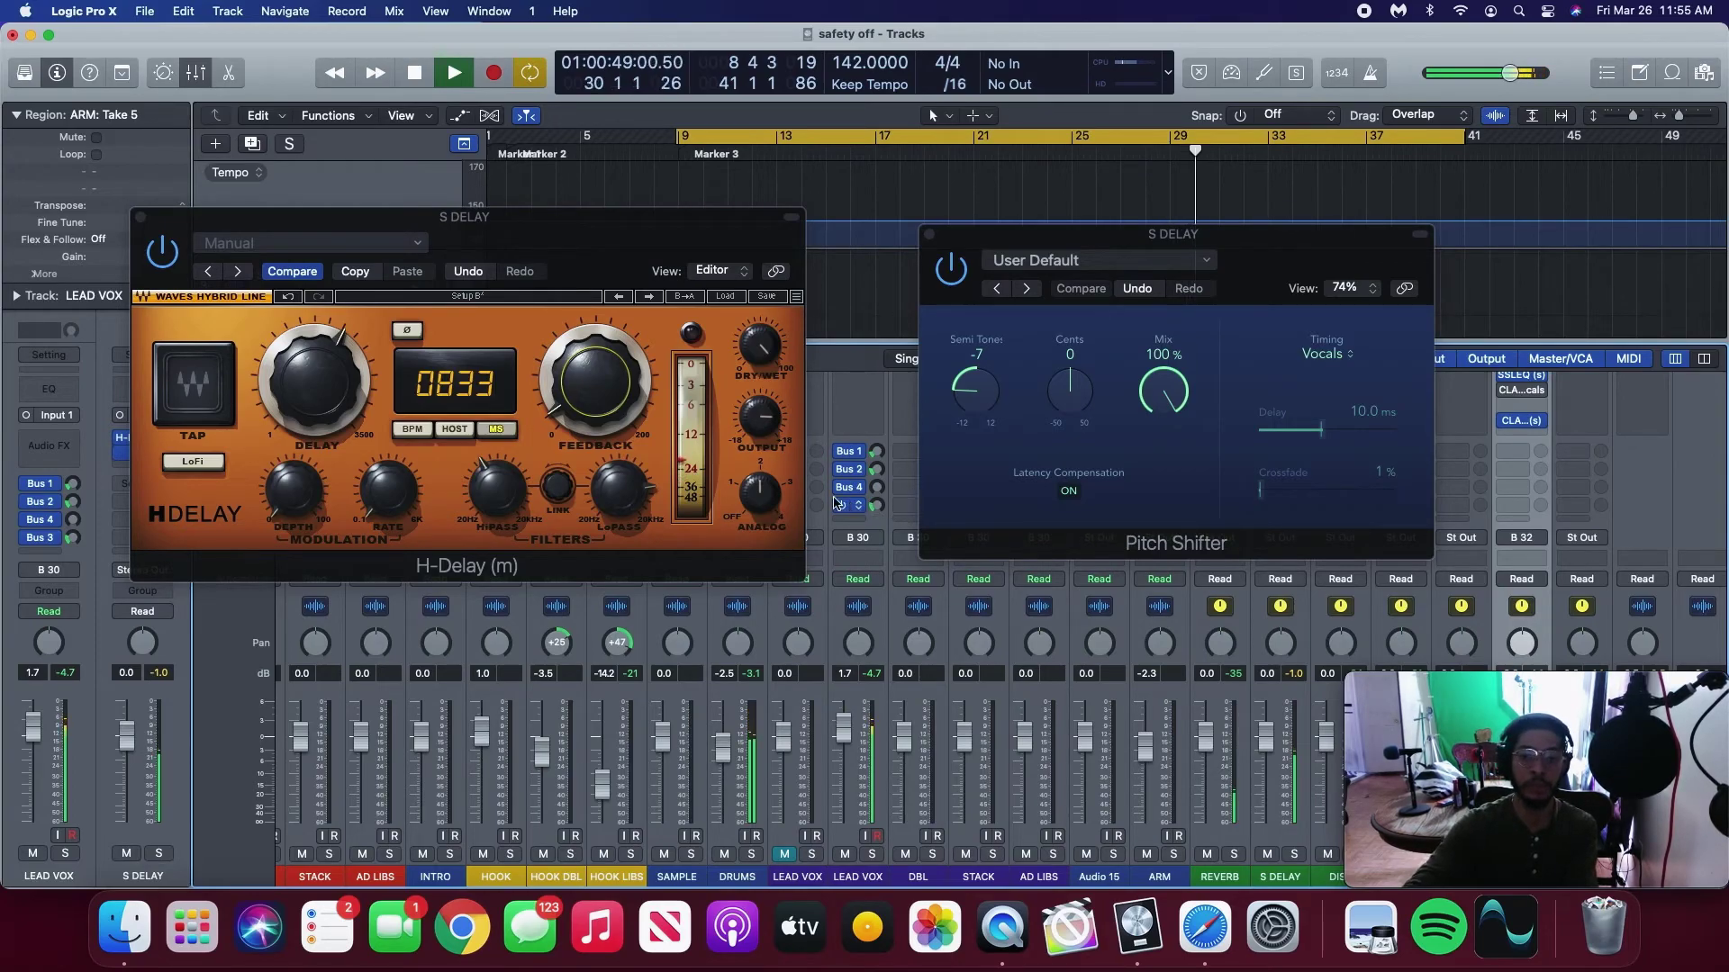
Close the H-Delay and Pitch Shifter windows and stop playback.
{"action": "left_click", "coordinate": [139, 217]}
{"action": "left_click", "coordinate": [929, 234]}
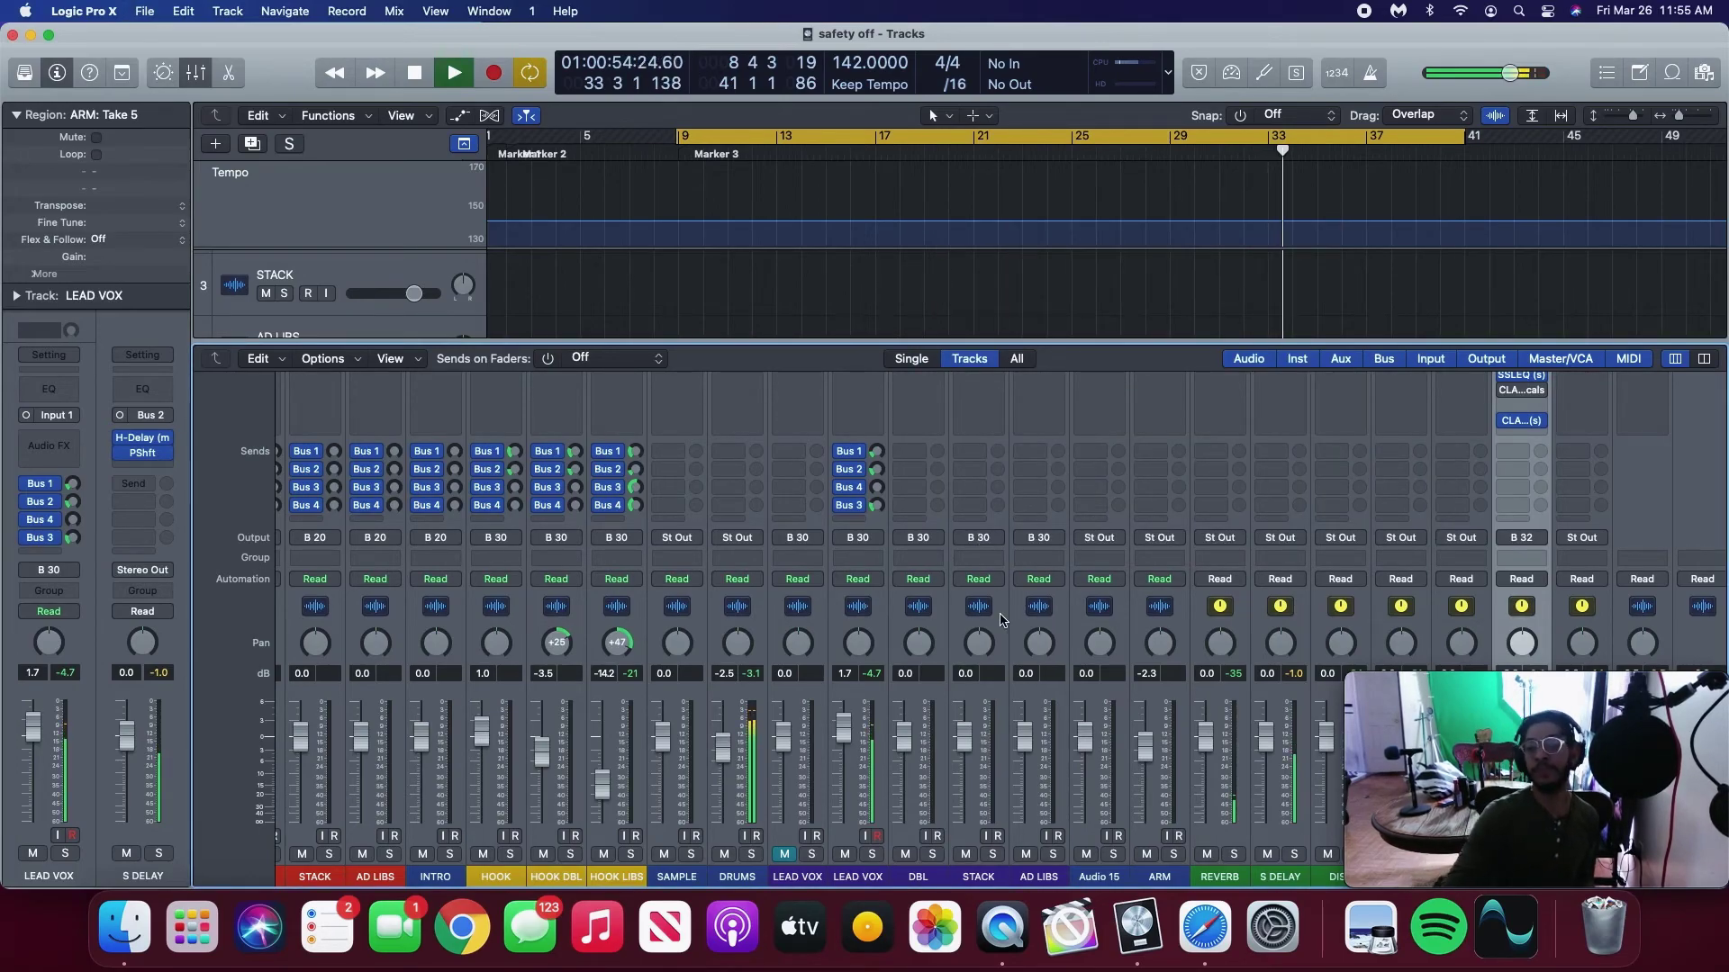
{"action": "key", "text": "space"}
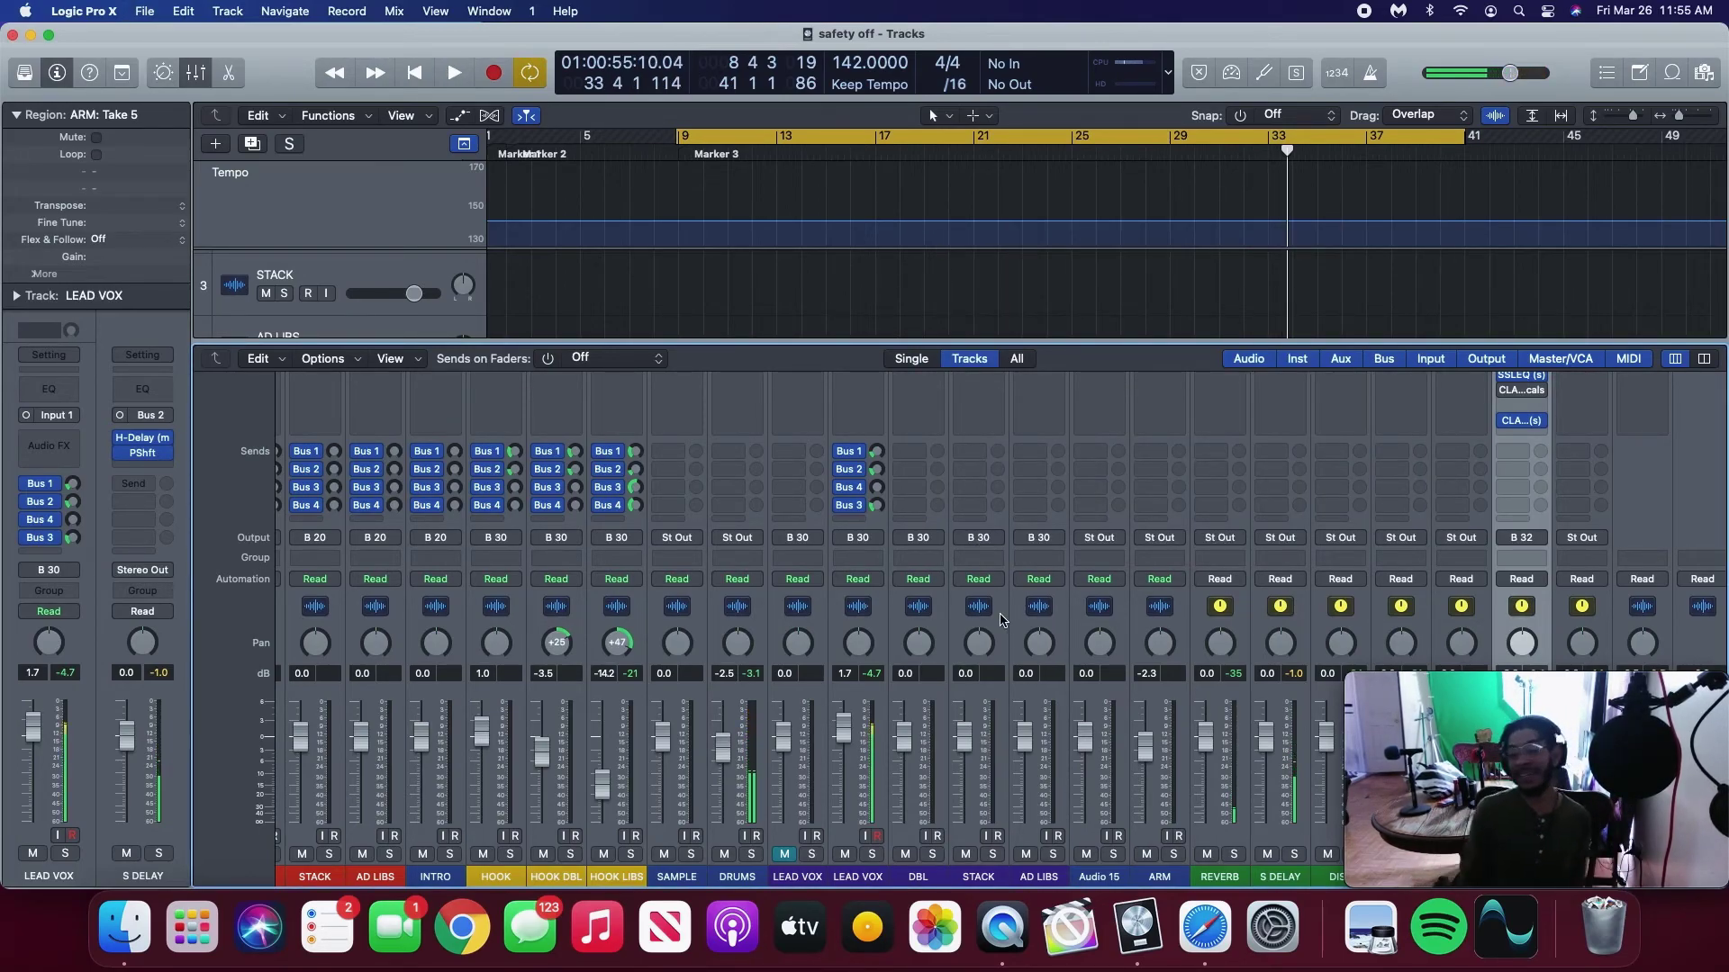
Hide the mixer to return to the full tracks view.
{"action": "scroll", "coordinate": [1278, 765], "scroll_direction": "up", "scroll_amount": 5}
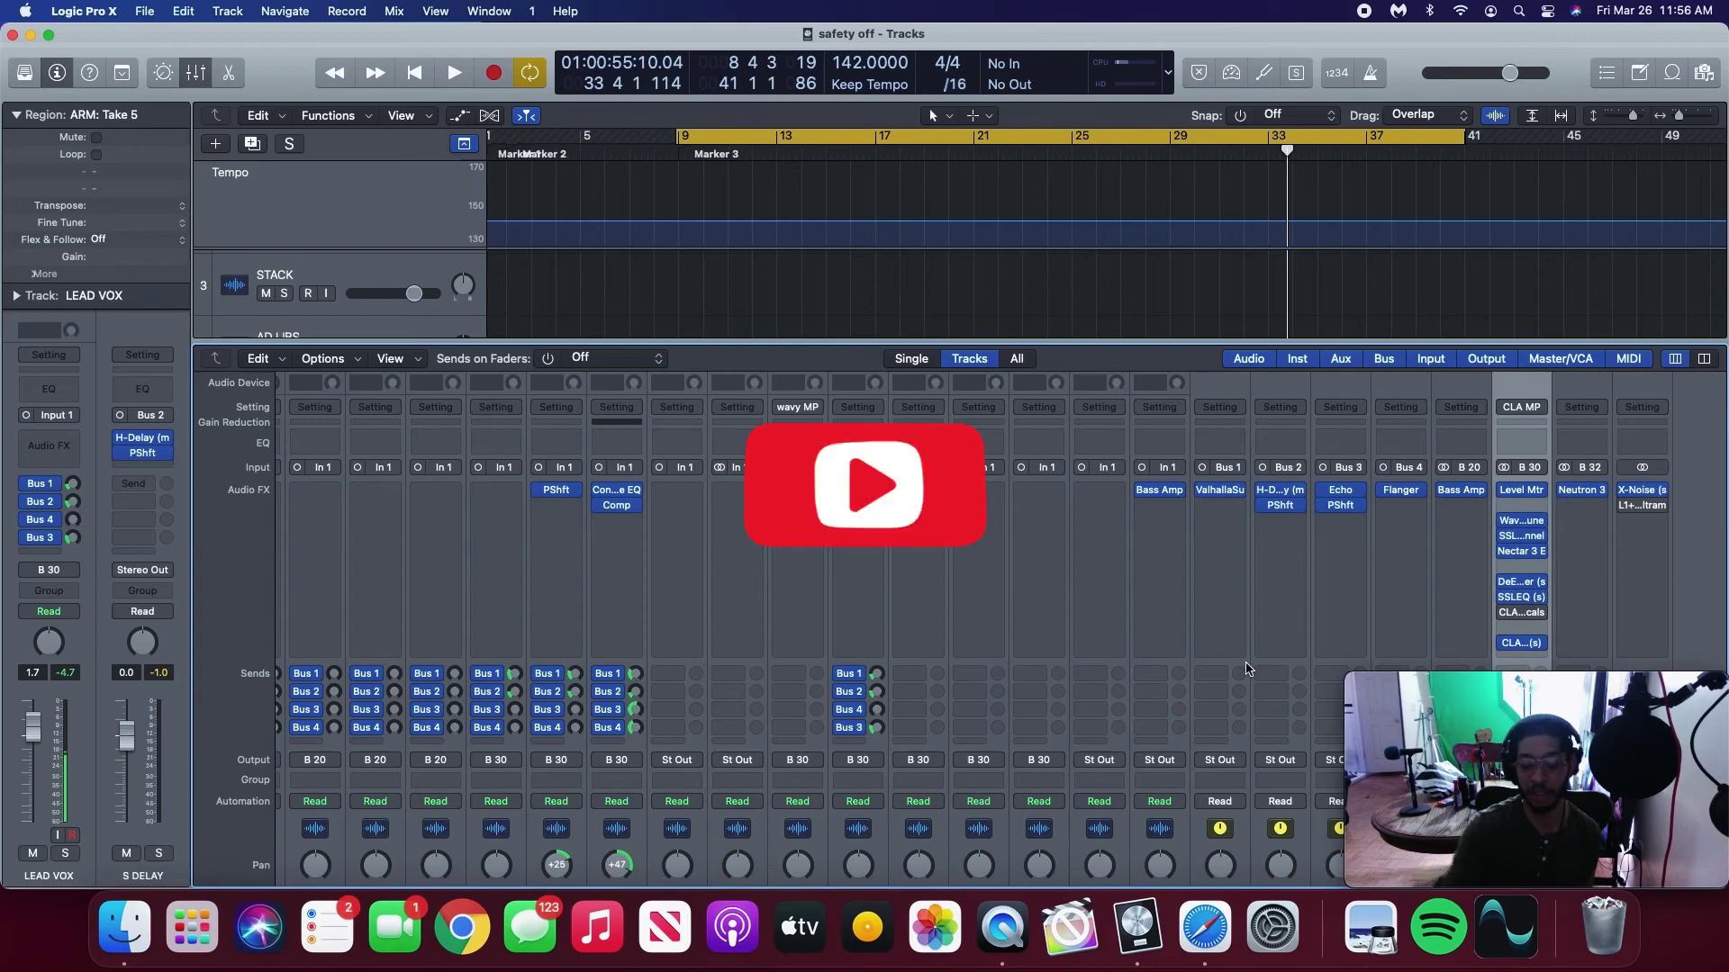
{"action": "key", "text": "x"}
{"action": "left_click", "coordinate": [133, 11]}
{"action": "key", "text": "Escape"}
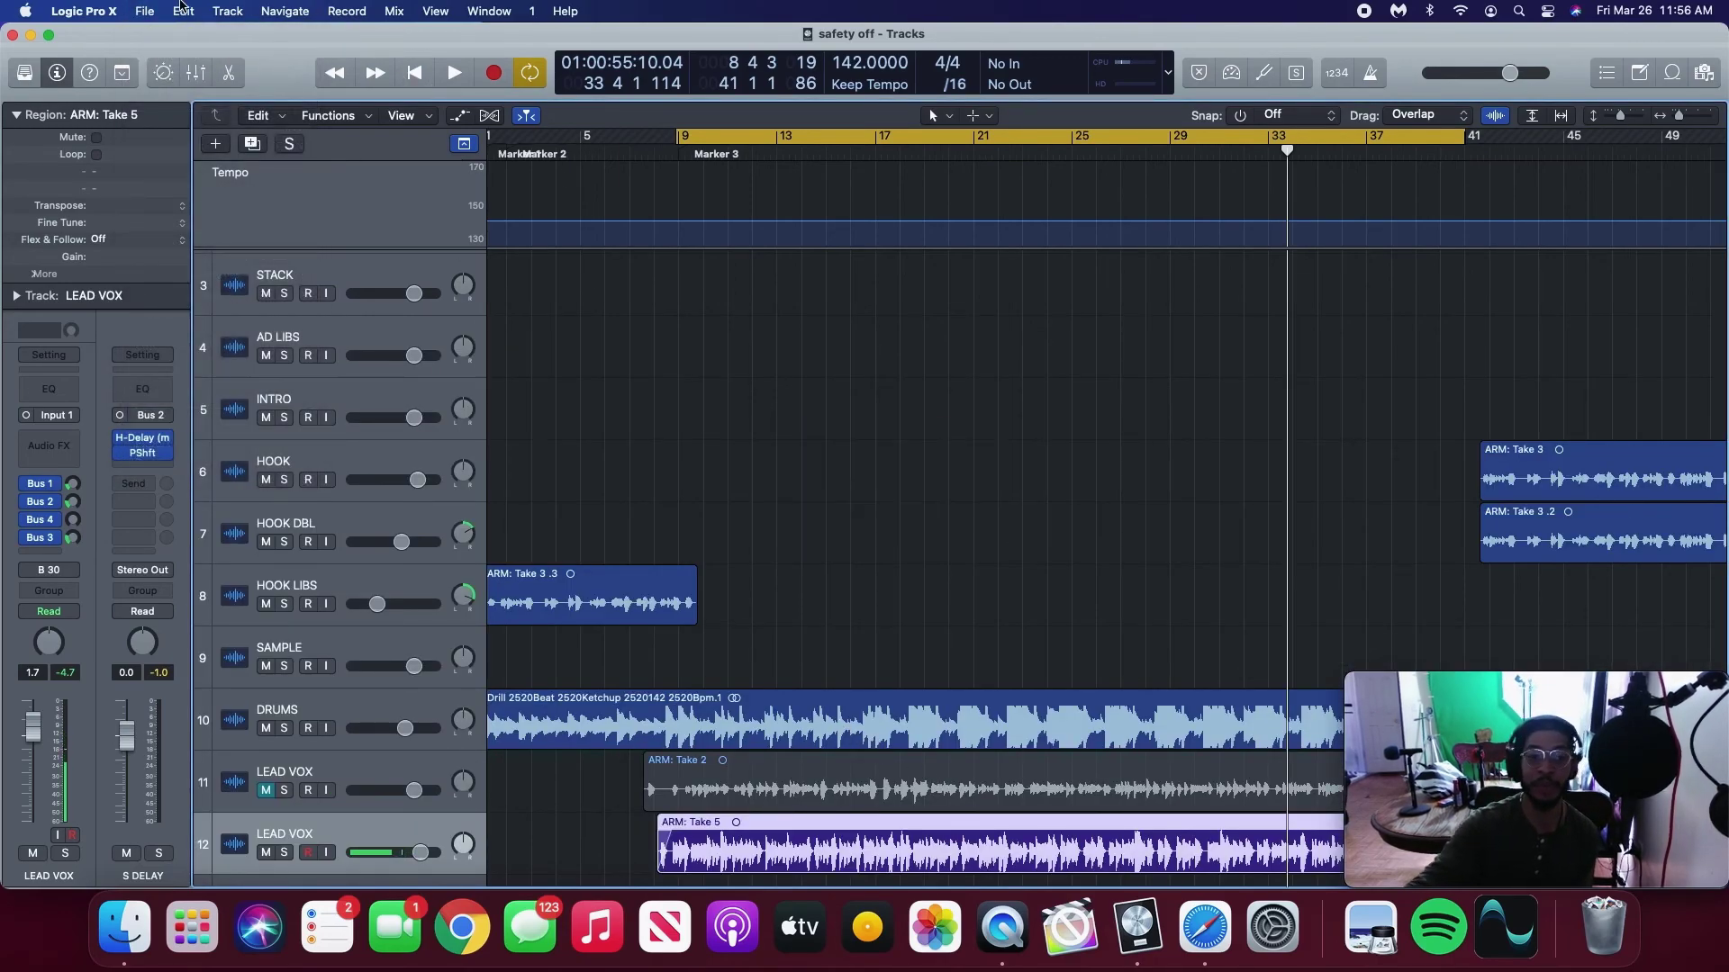
{"action": "left_click", "coordinate": [142, 10]}
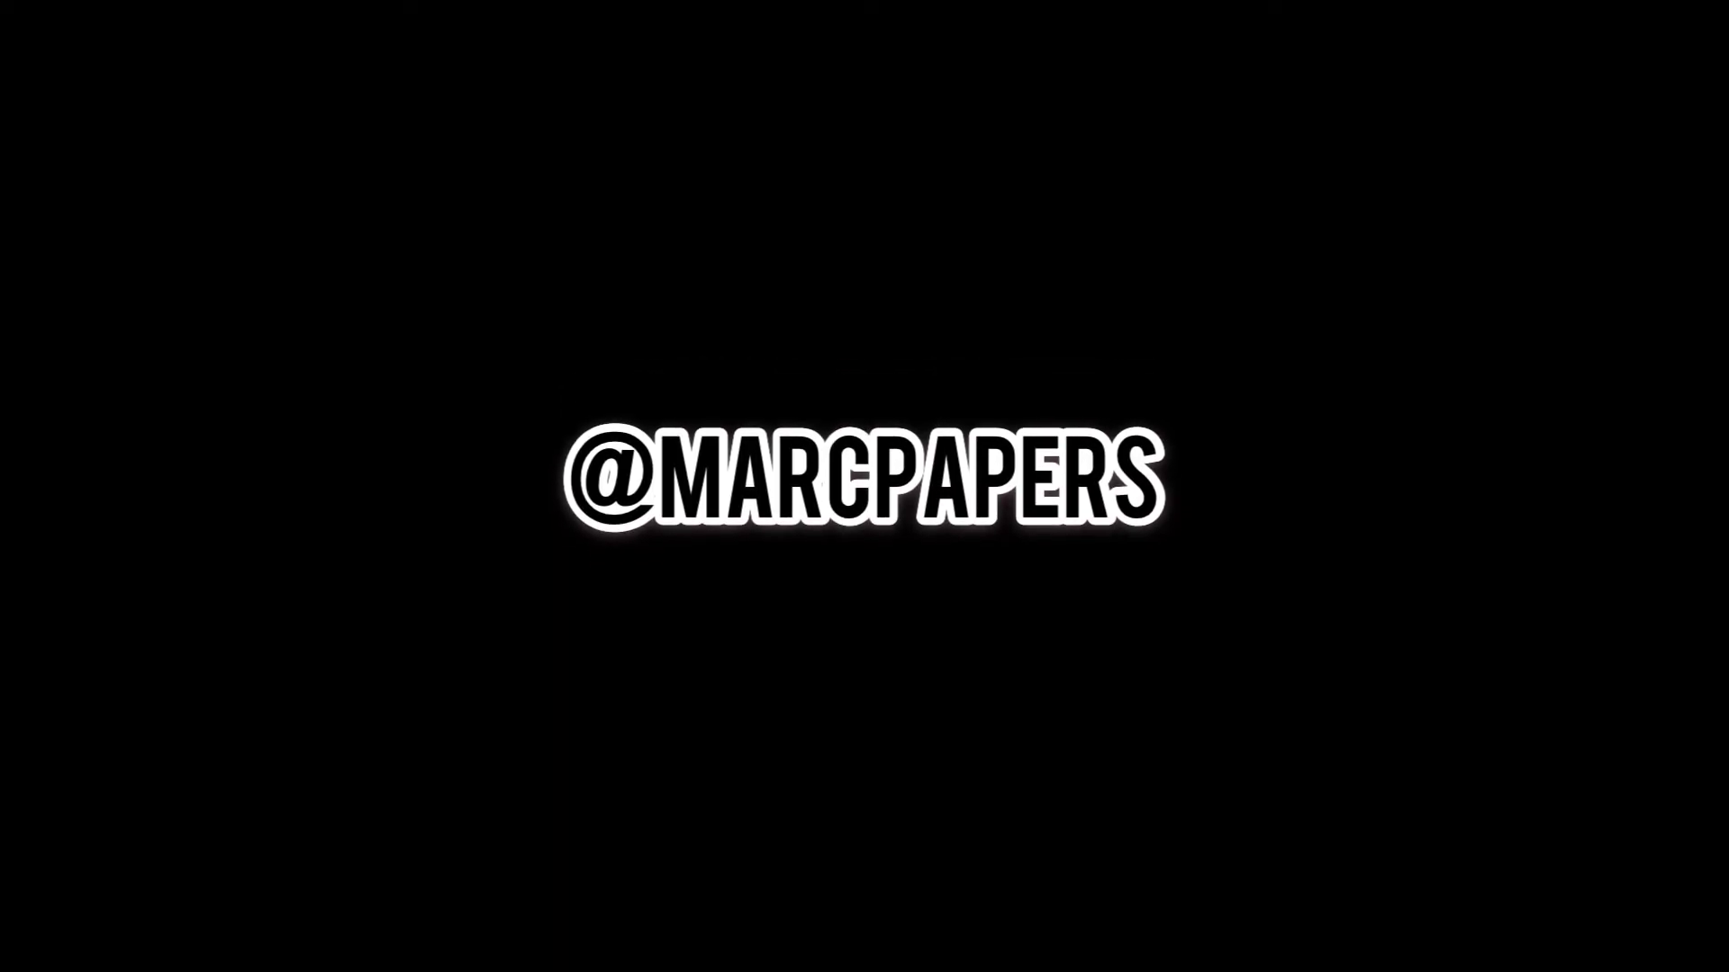